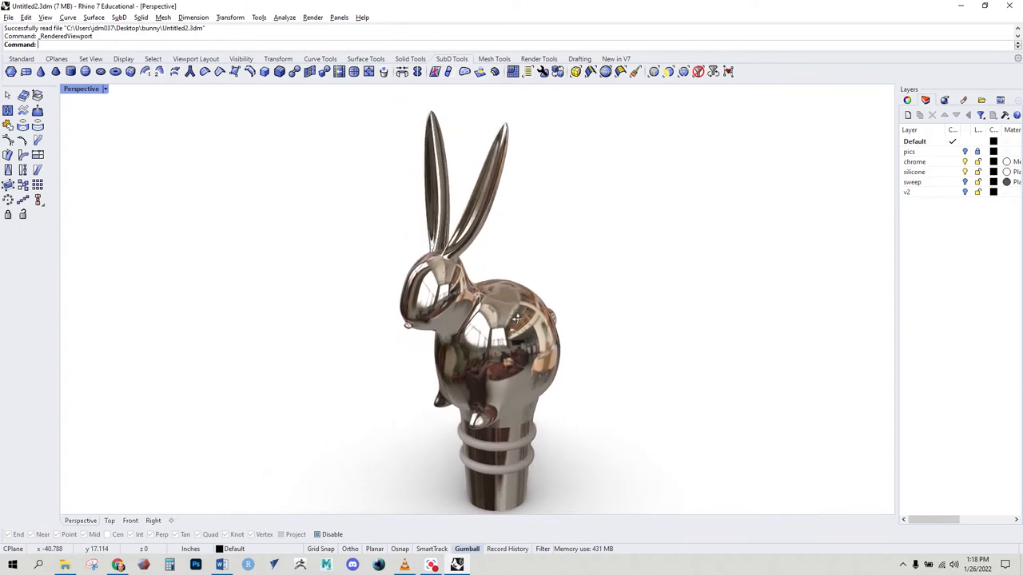
Switch to the browser and look over the YouTube page for the Intro to SubD geometry in Rhino 7 video.
key(alt+Tab)
key(alt+Tab)
key(alt+Tab)
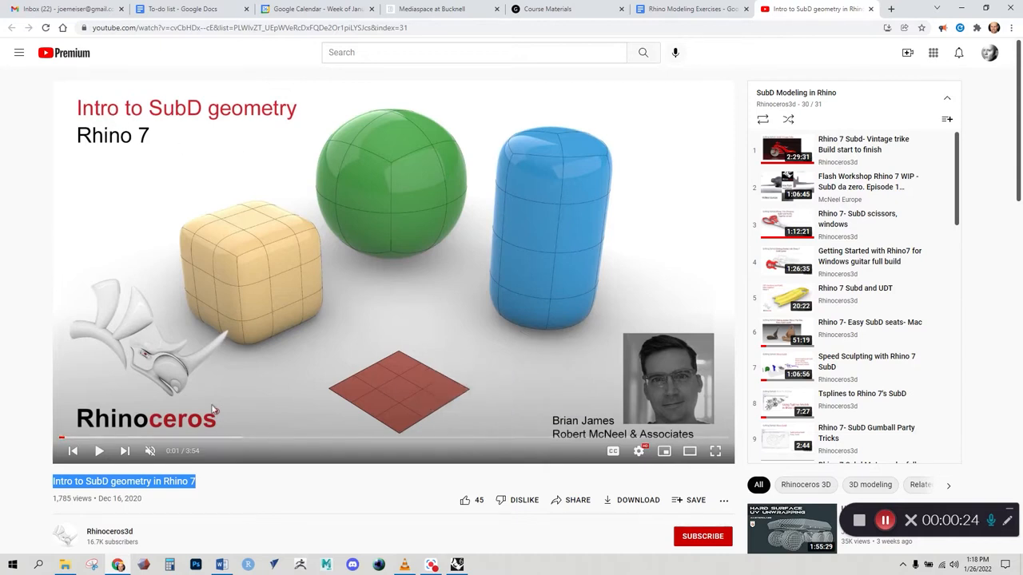
scroll(144, 434, down, 2)
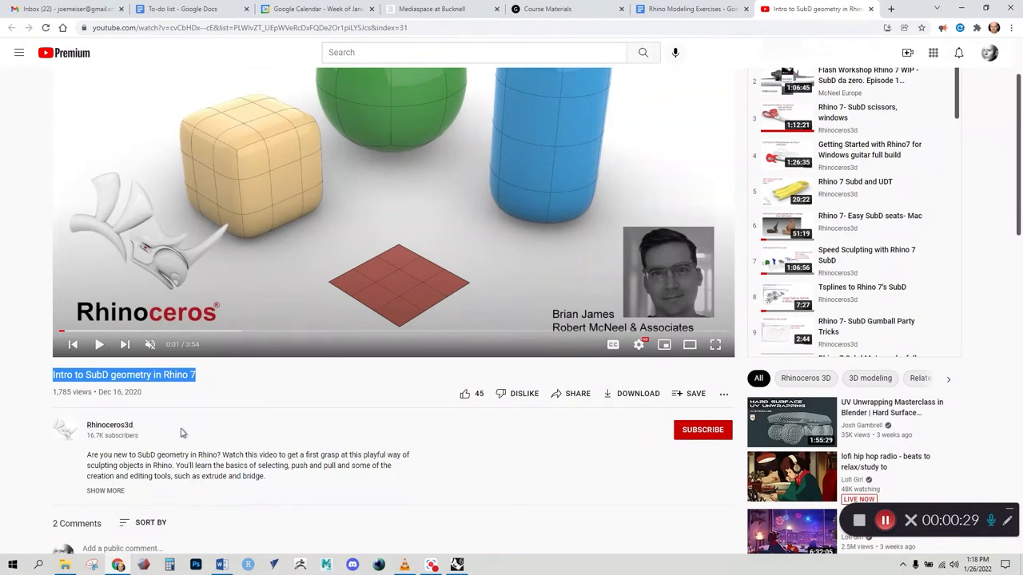
scroll(182, 433, up, 2)
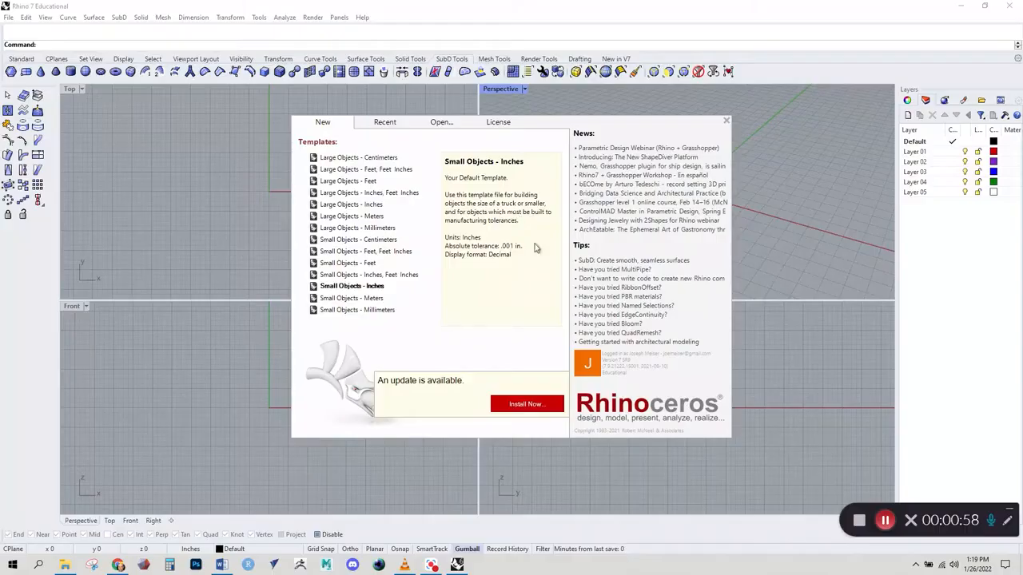
Dismiss the start screen without picking a template and maximize the Perspective viewport.
click(726, 123)
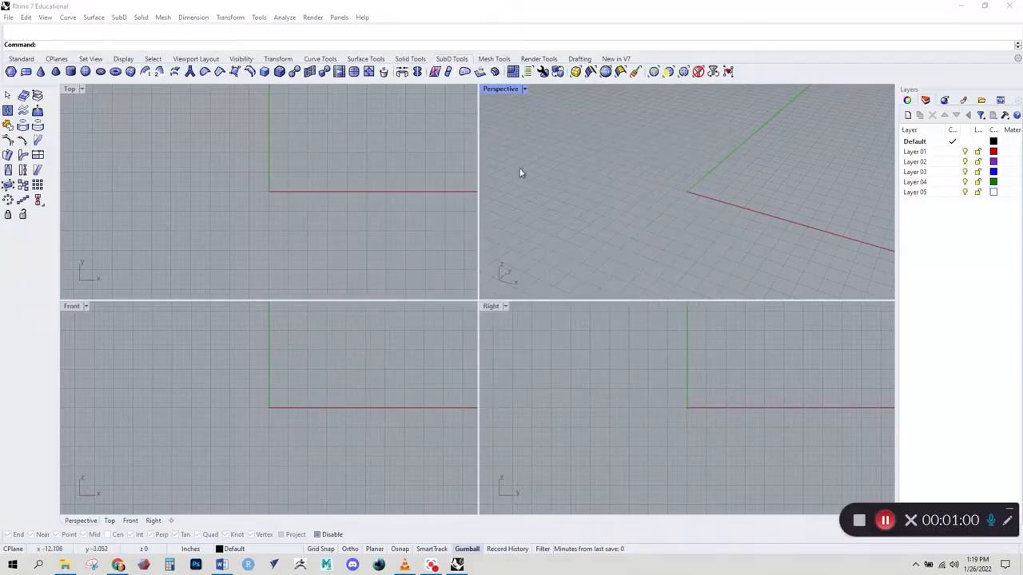
double_click(510, 91)
shift+right_drag(579, 267, 490, 374)
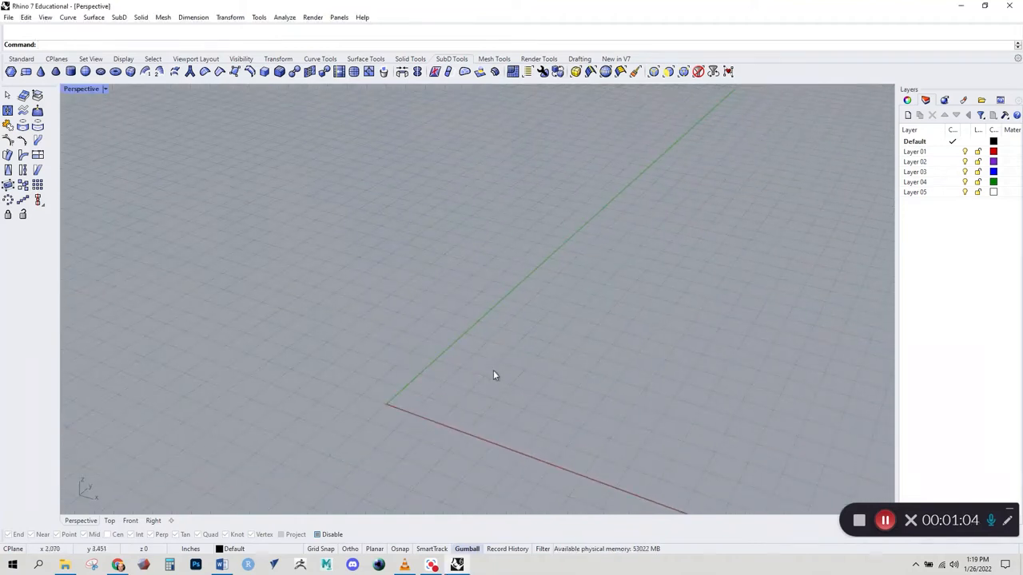
Insert DSCN3744.jpg with the Picture command, laying it flat on the ground plane from near the origin along the red axis.
text(Picture)
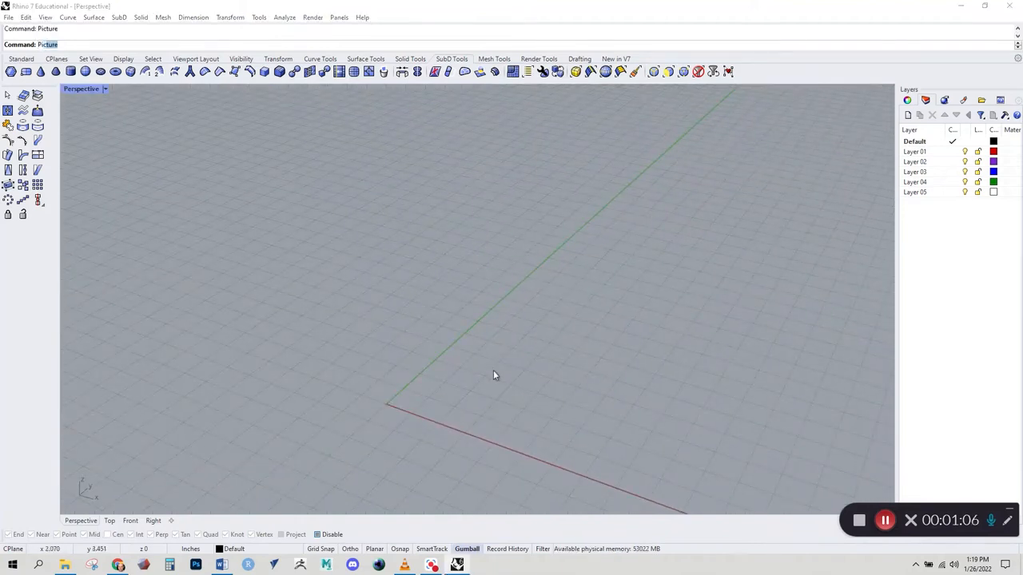
key(Return)
click(459, 198)
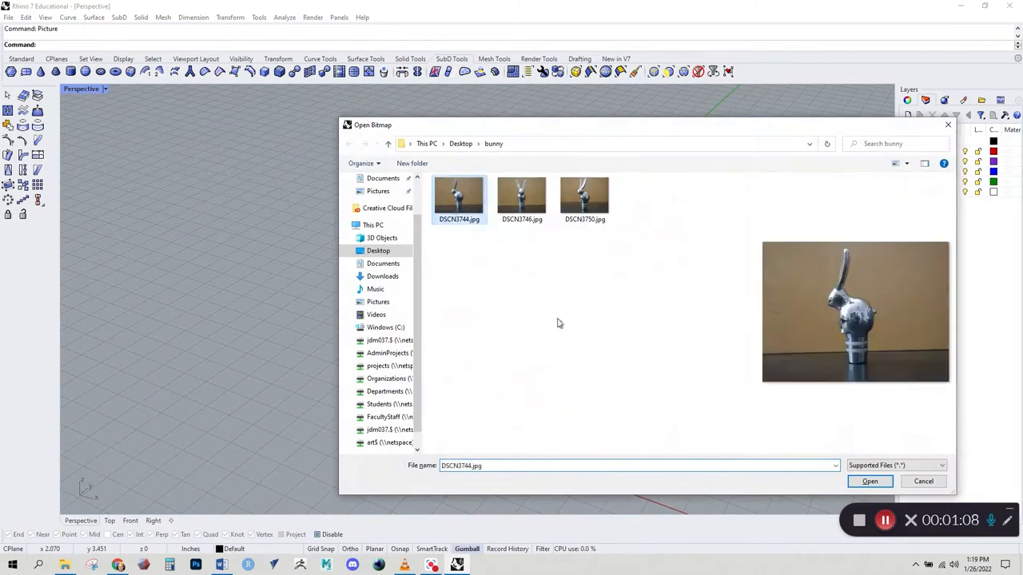
click(869, 481)
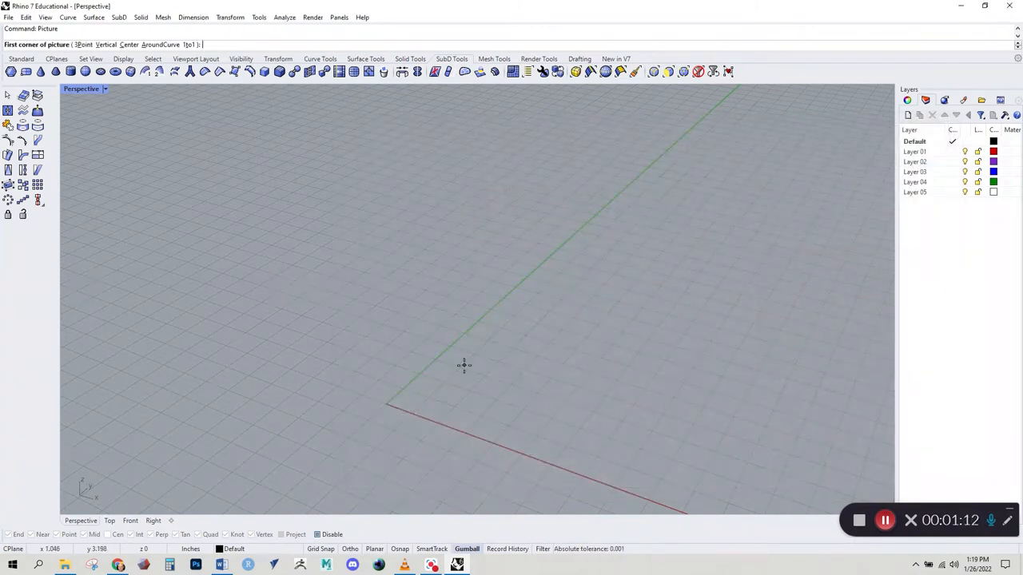
click(400, 399)
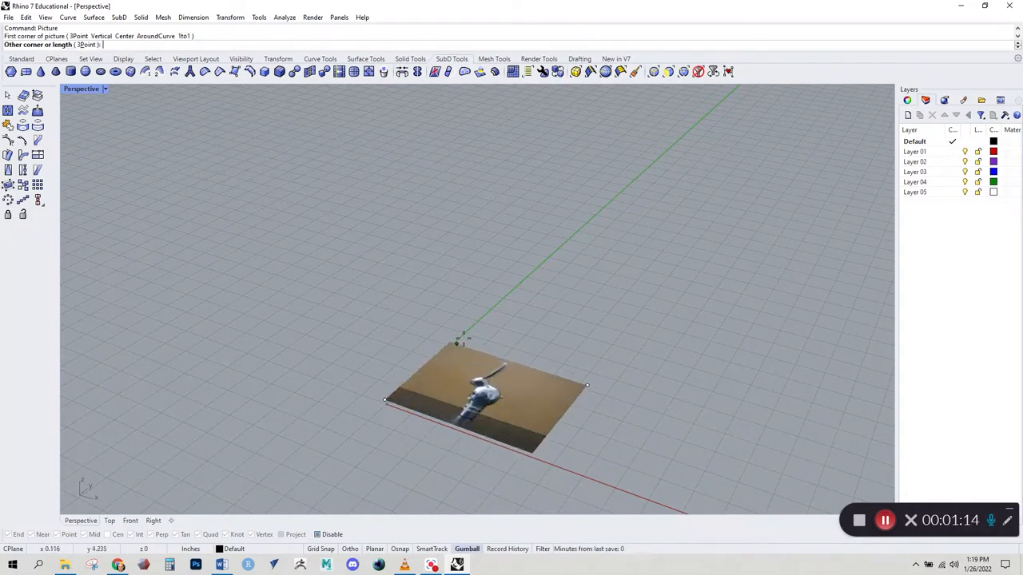
click(714, 391)
Insert the front-view photo DSCN3746.jpg as a picture directly beside the first one, at matching size along the red axis.
right_drag(714, 391, 469, 355)
right_click(516, 385)
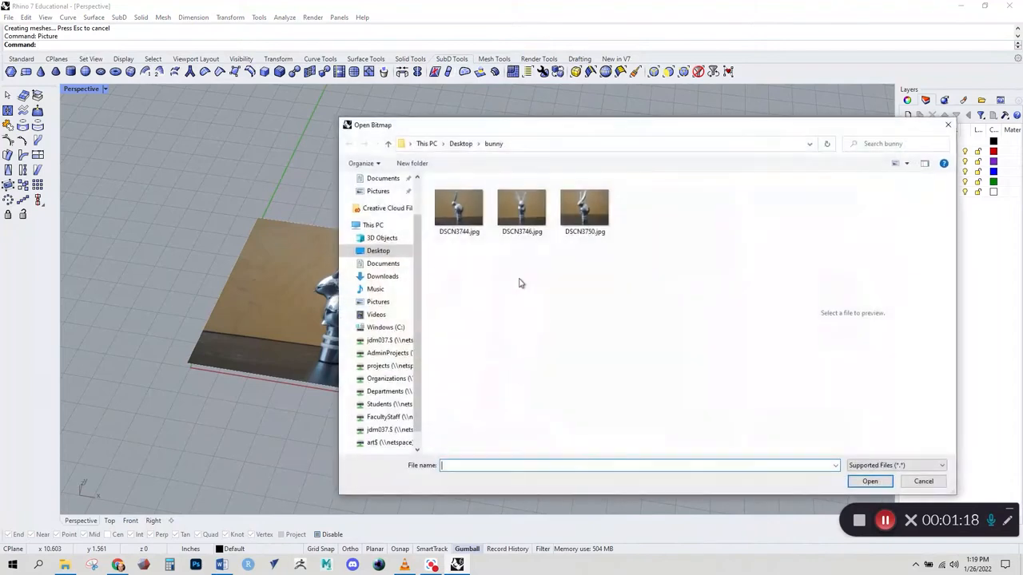
click(521, 230)
click(868, 482)
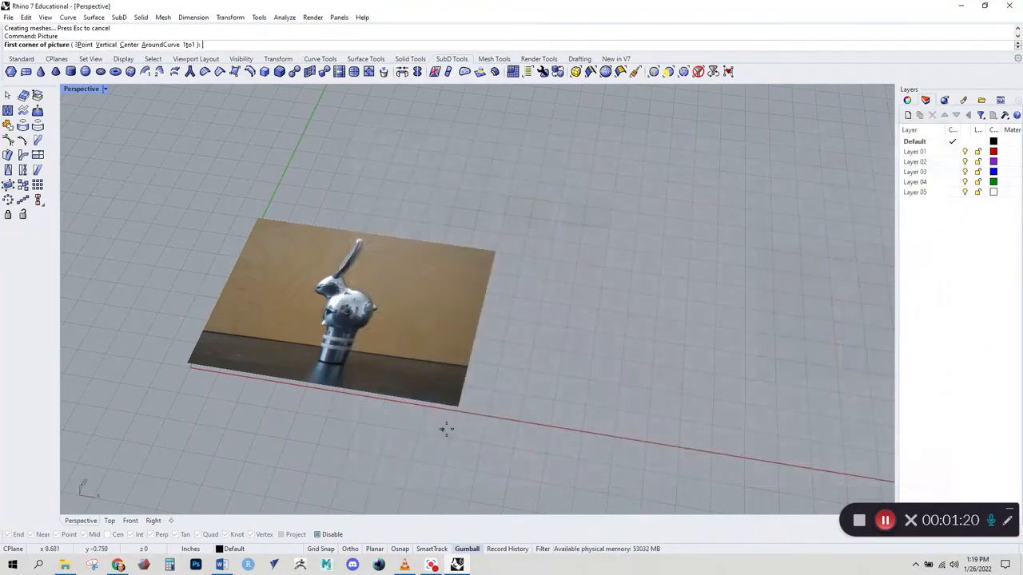
click(460, 409)
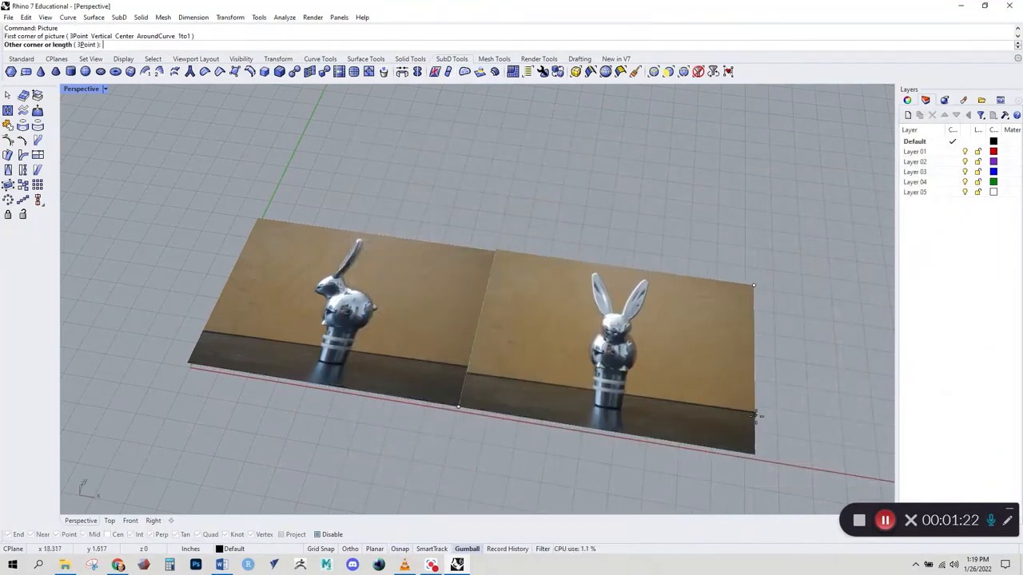
click(752, 421)
Insert DSCN3750.jpg as a third picture, starting at the lower outer corner of the front-view picture.
right_drag(747, 422, 496, 326)
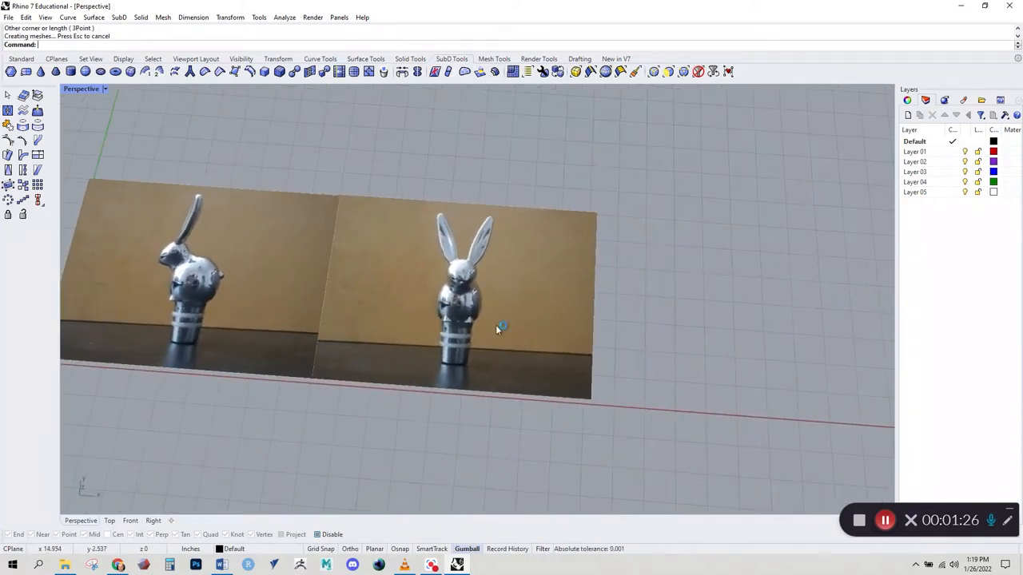
right_click(496, 326)
click(596, 231)
click(869, 481)
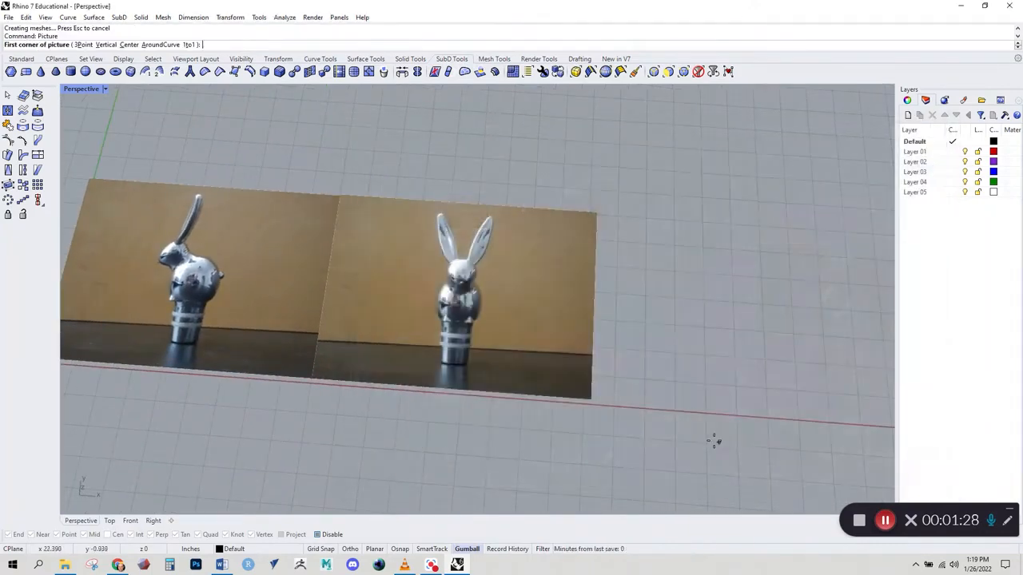
click(592, 398)
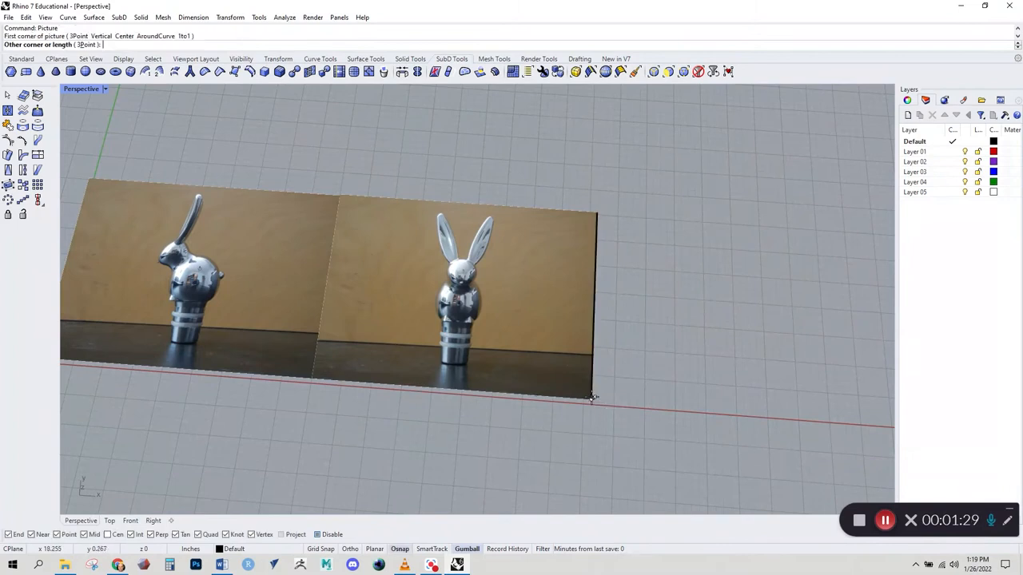
click(877, 409)
Select all three pictures, rotate them upright, and turn them together about the vertical axis to face the Right view.
right_drag(703, 392, 722, 267)
drag(497, 367, 495, 370)
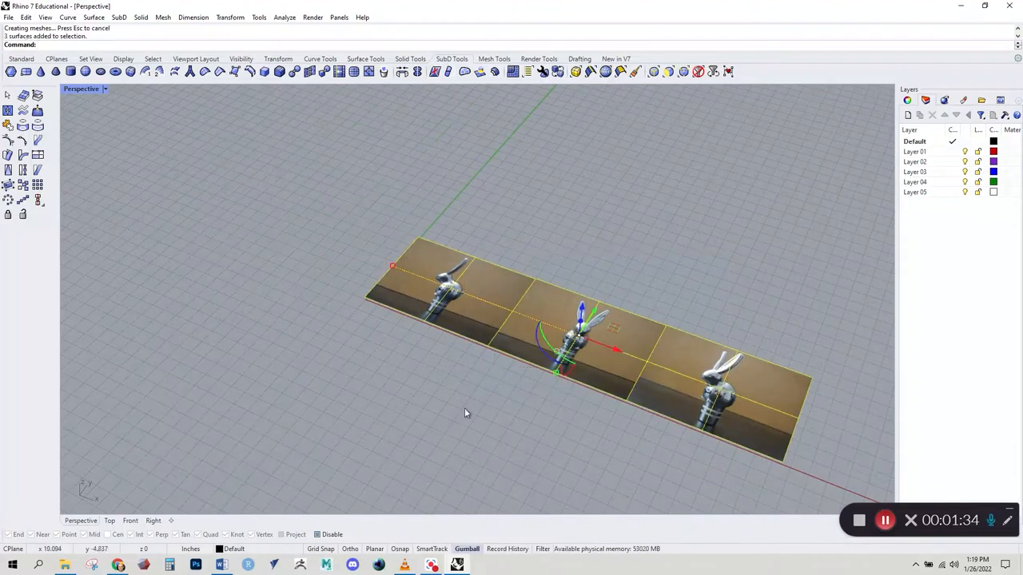
right_drag(466, 413, 494, 342)
drag(559, 397, 627, 400)
right_drag(627, 400, 552, 314)
drag(560, 281, 538, 332)
Move the side-view rabbit picture away from the other two to the origin, and check its placement in the Right view.
right_drag(603, 433, 514, 458)
click(439, 421)
right_drag(450, 356, 443, 385)
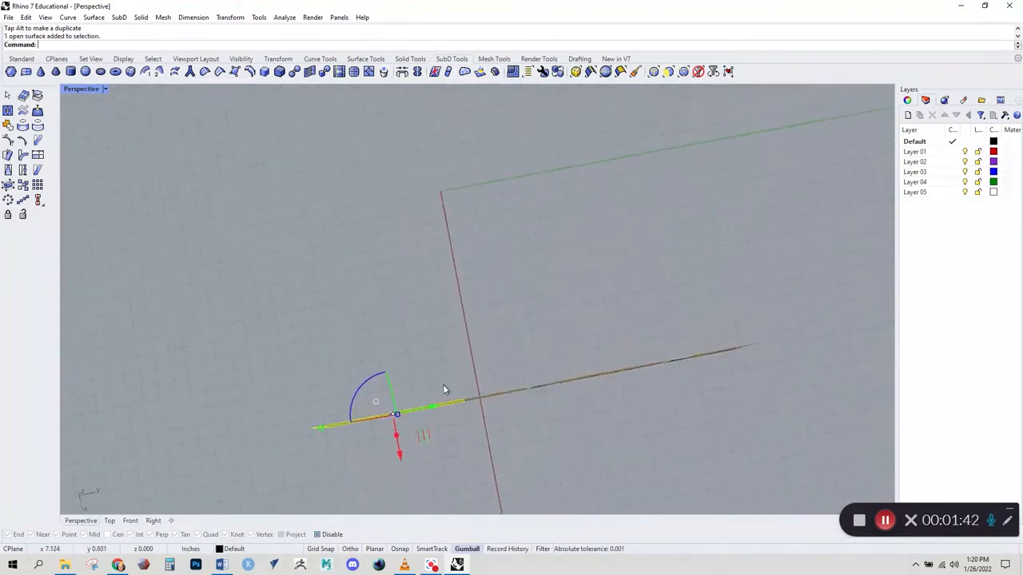
drag(431, 422, 474, 192)
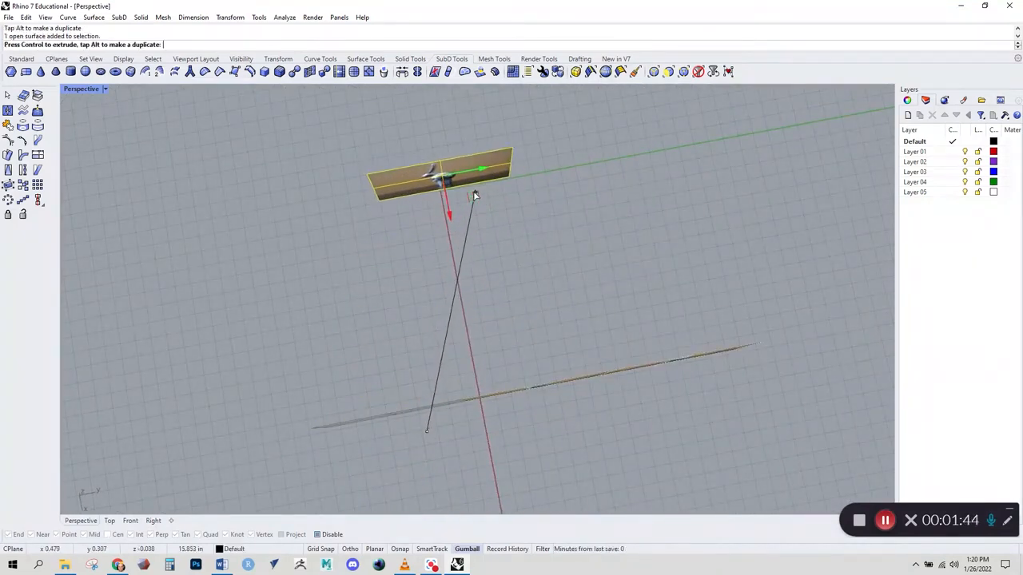
click(152, 520)
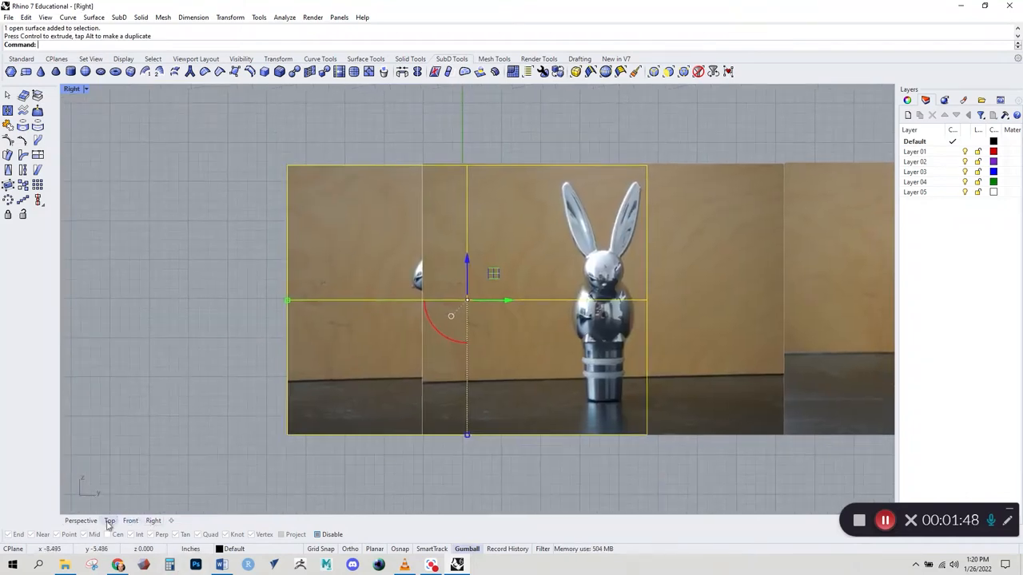
click(90, 521)
Rotate the front-view rabbit picture 90 degrees about the vertical axis so it is perpendicular to the side-view picture.
right_drag(280, 416, 517, 241)
click(582, 337)
right_drag(582, 339, 569, 382)
drag(552, 337, 506, 257)
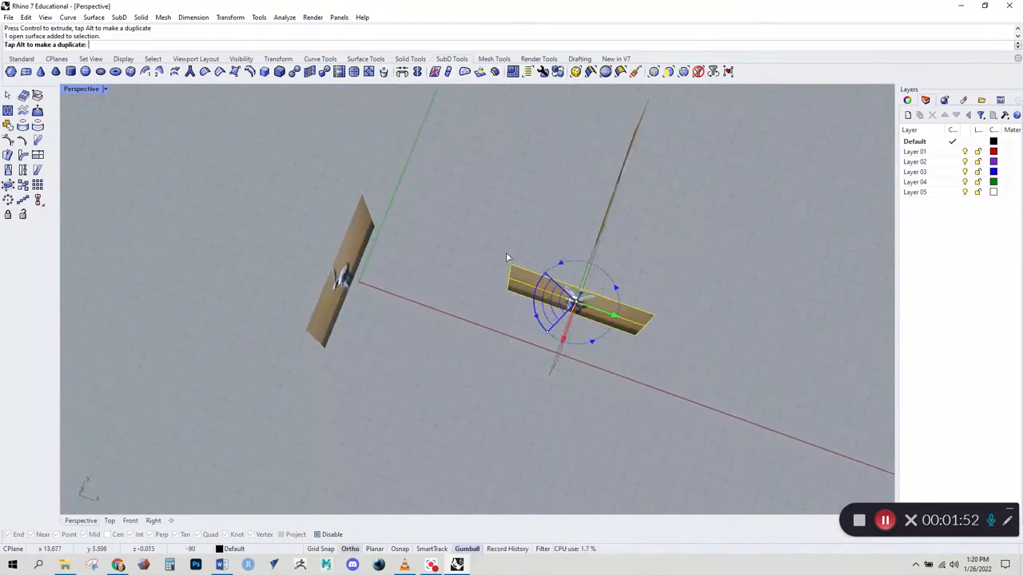
Move the front-view picture onto the side-view picture so they cross at the rabbit, and fine-tune its alignment.
right_drag(508, 379, 508, 330)
drag(599, 345, 343, 324)
scroll(357, 408, up, 3)
right_drag(357, 408, 336, 336)
scroll(383, 331, up, 4)
right_drag(427, 374, 491, 402)
scroll(425, 329, up, 2)
scroll(388, 356, up, 3)
drag(463, 338, 464, 335)
right_drag(458, 320, 493, 342)
Turn the remaining three-quarter-view picture about the vertical axis to face the front and reposition it beside the crossed pictures.
scroll(474, 351, down, 5)
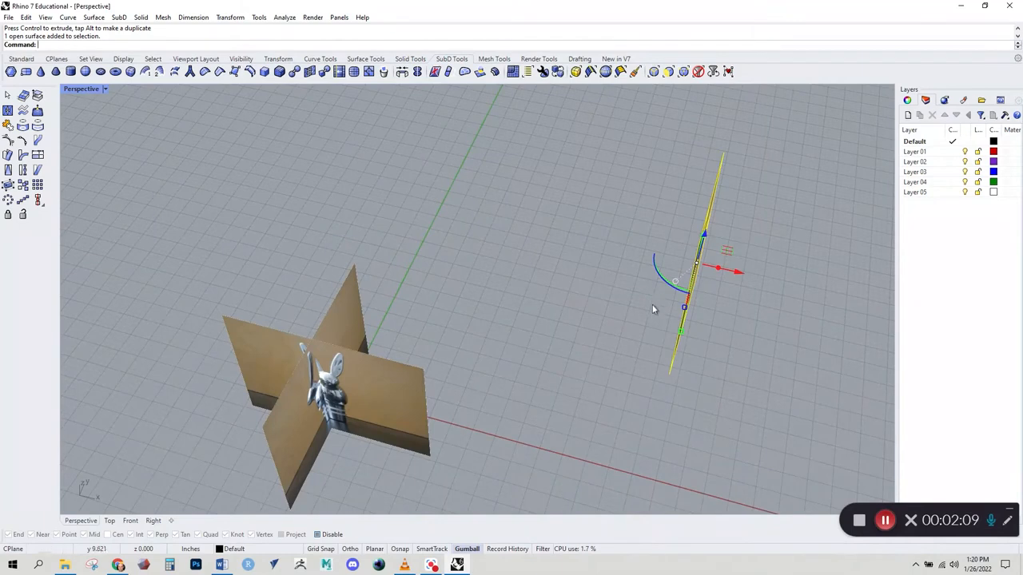
right_drag(652, 314, 630, 318)
drag(707, 311, 617, 242)
right_drag(639, 297, 514, 313)
scroll(550, 347, up, 6)
Slide the front-view picture along the red axis until it clears the side-view picture, and deselect it.
right_drag(535, 351, 392, 453)
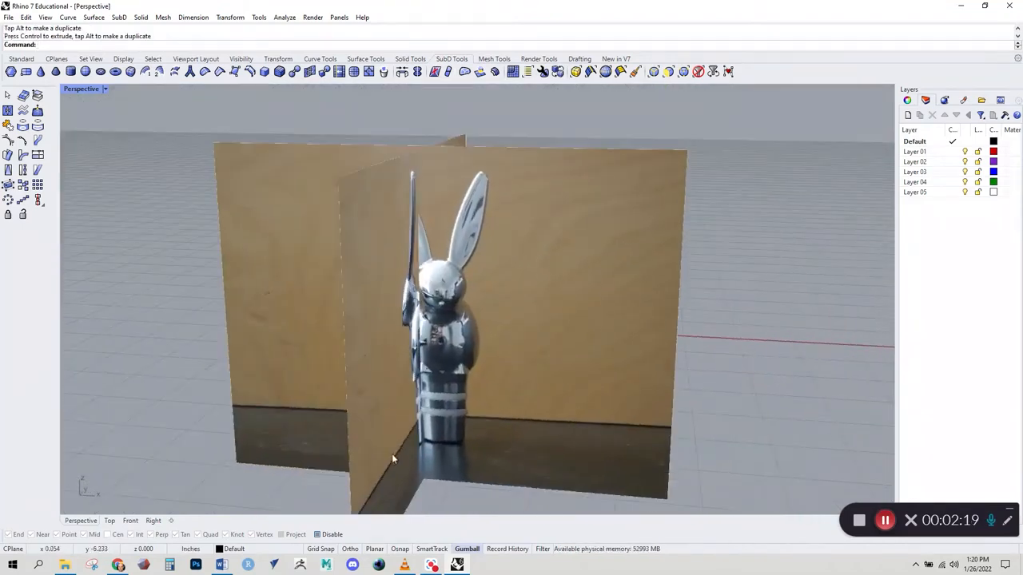
click(407, 394)
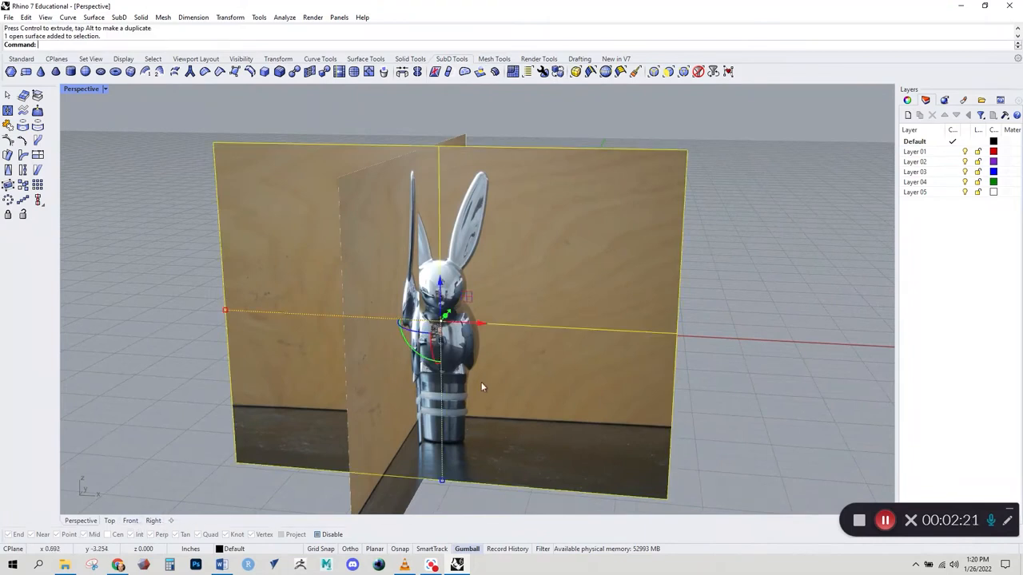
scroll(504, 342, down, 5)
drag(506, 363, 575, 362)
click(494, 471)
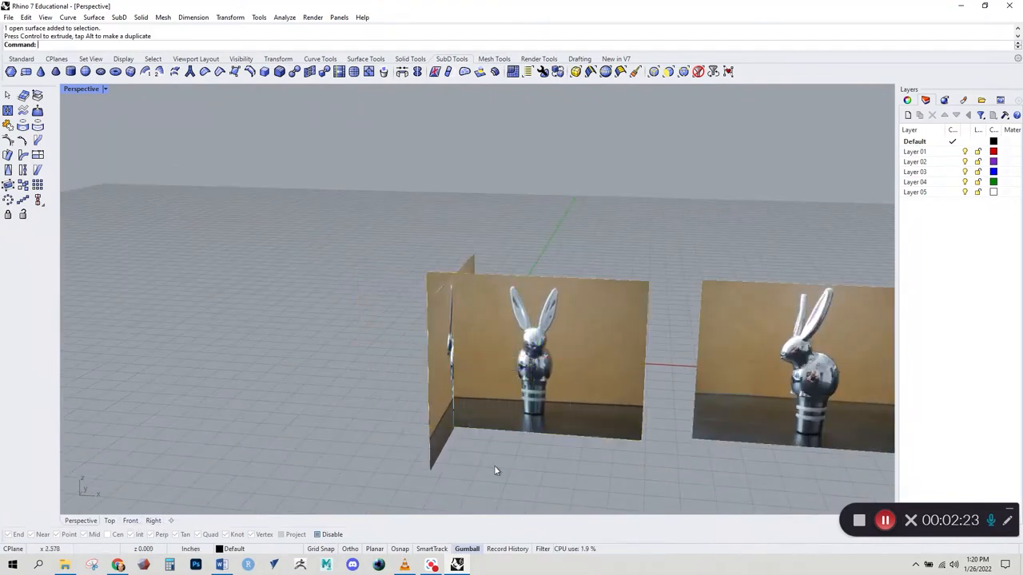
In the Front view, draw a rectangle closely around the rabbit on the front-view picture and select it.
click(131, 521)
right_drag(571, 312, 452, 327)
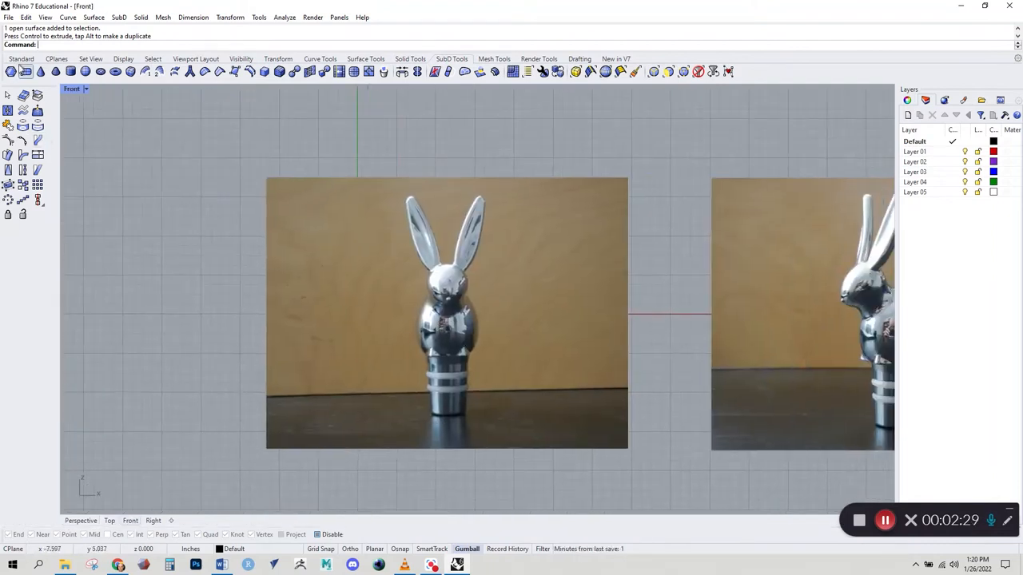
click(21, 58)
click(23, 125)
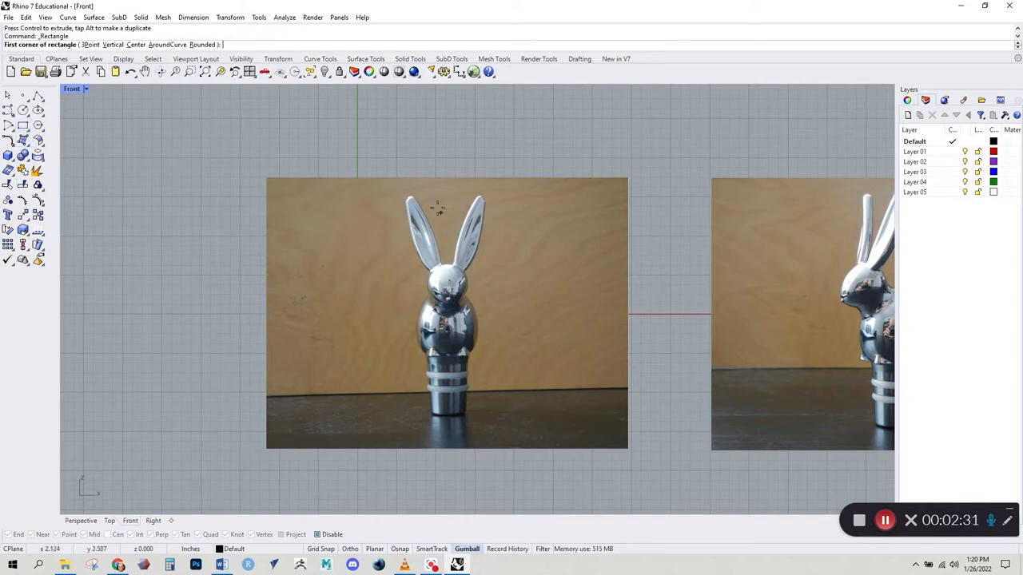
click(400, 192)
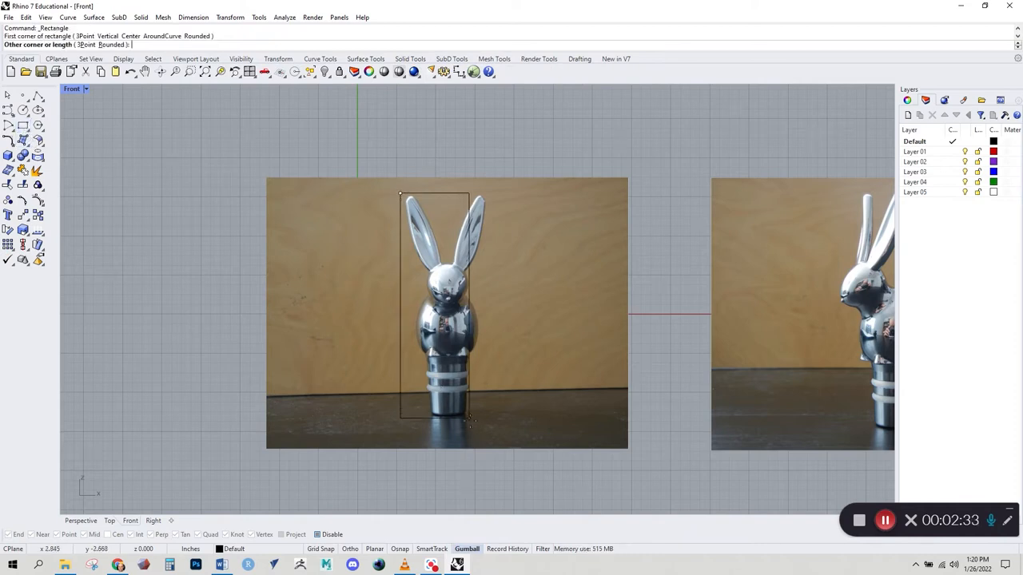
click(498, 419)
click(492, 420)
click(512, 434)
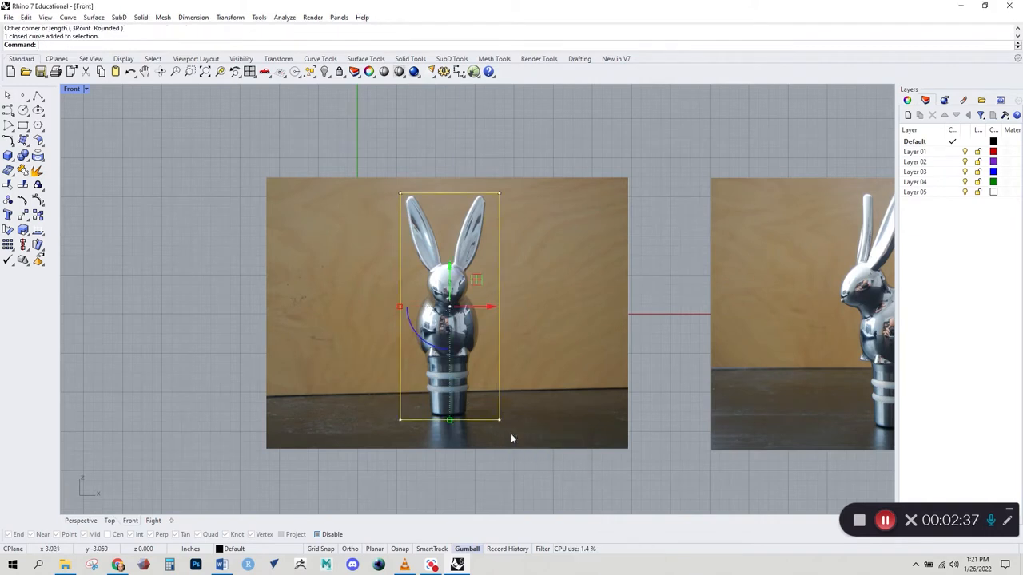
Trim away the front-view picture outside the rectangle, and delete the rectangle.
text(Trim)
key(Return)
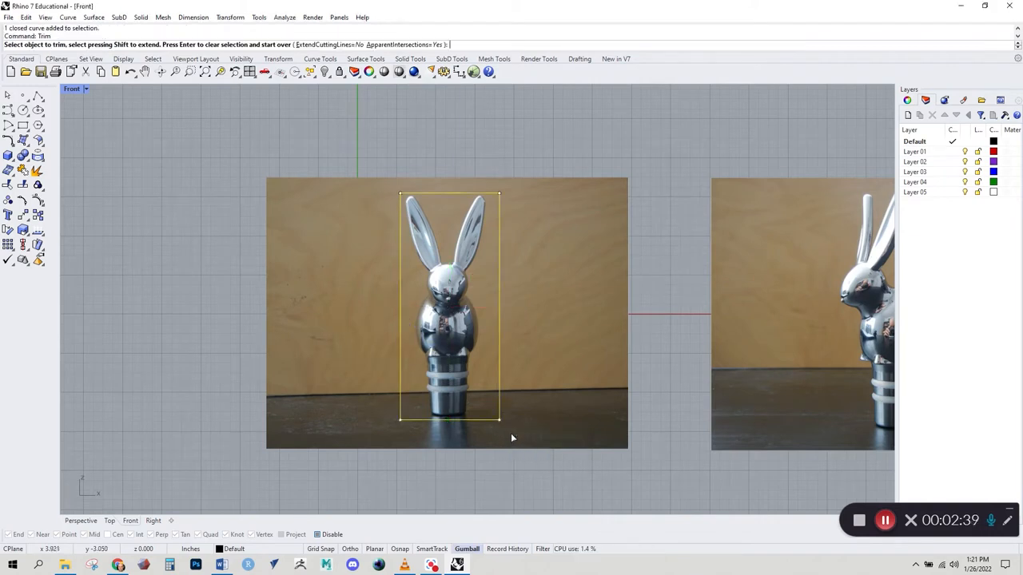
click(536, 366)
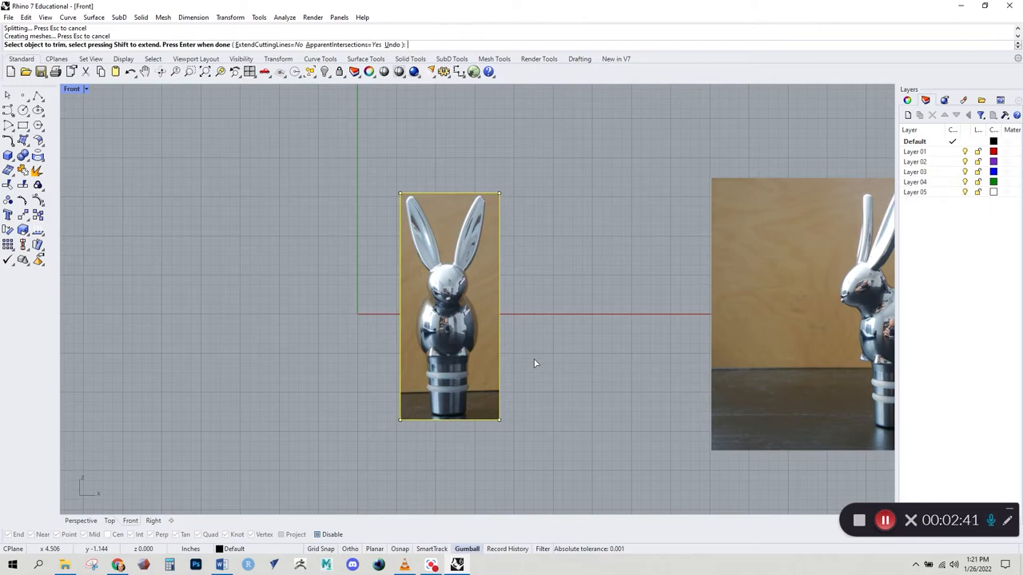
key(Return)
key(Delete)
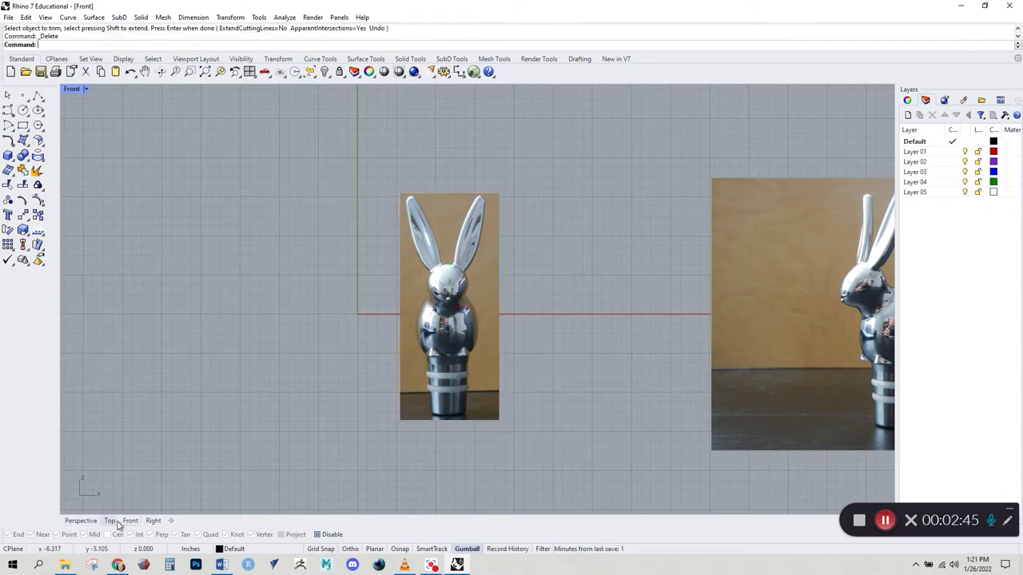
In the Right view, draw a rectangle closely around the rabbit on the side-view picture and select it.
click(153, 521)
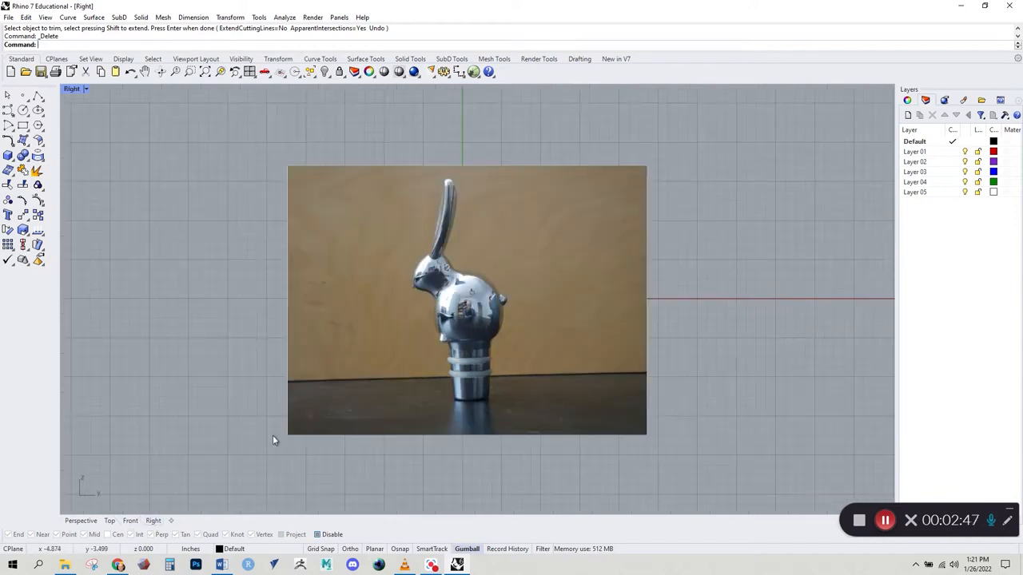
click(23, 126)
click(345, 226)
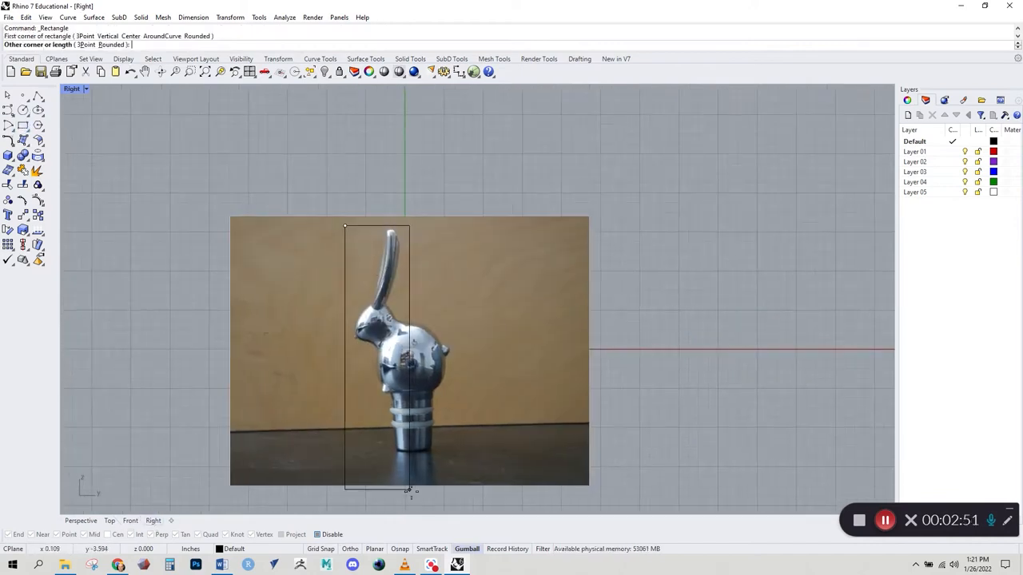
click(454, 465)
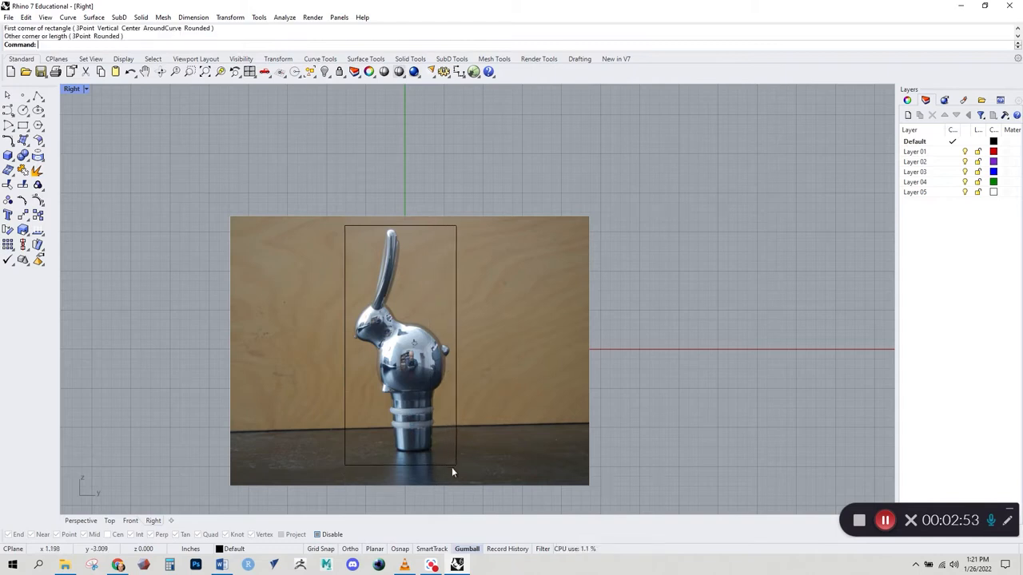
click(452, 466)
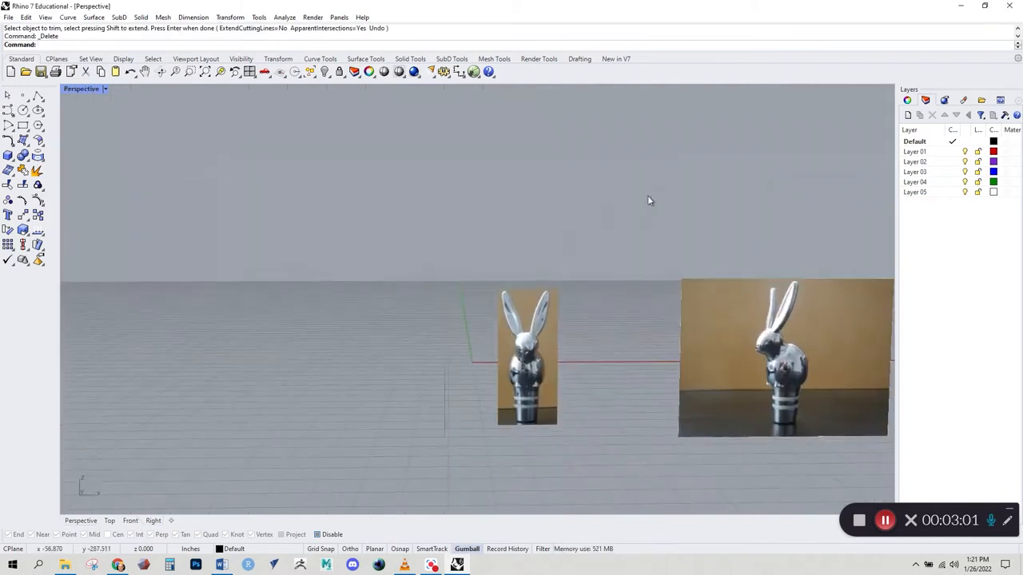
Raise the cropped front-view and side-view pictures together until their bases rest on the ground plane, and deselect them.
drag(648, 195, 424, 359)
drag(503, 319, 503, 253)
click(570, 373)
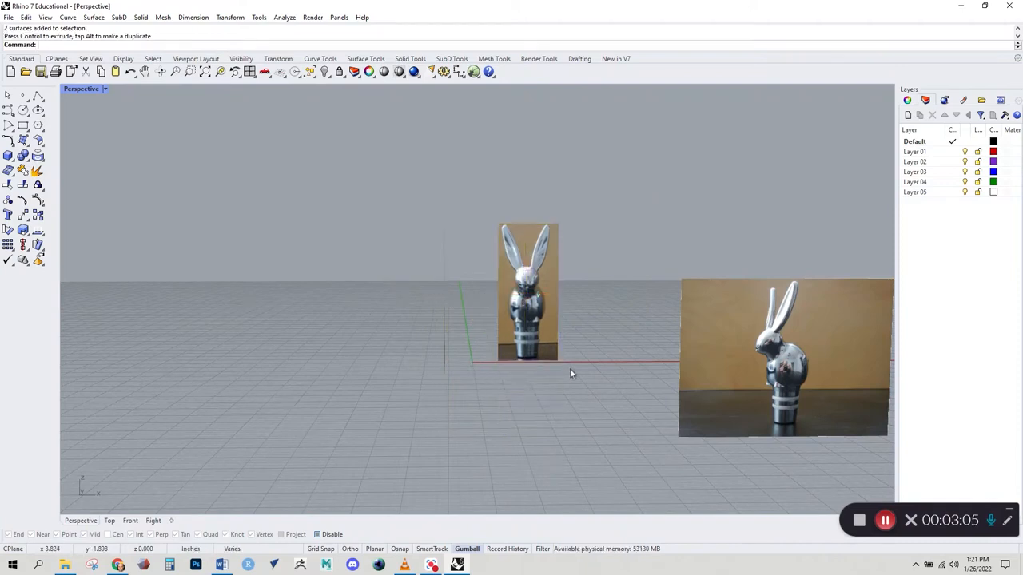
In the Front view, slide the front-view picture sideways until the rabbit is centred on the vertical axis.
click(527, 319)
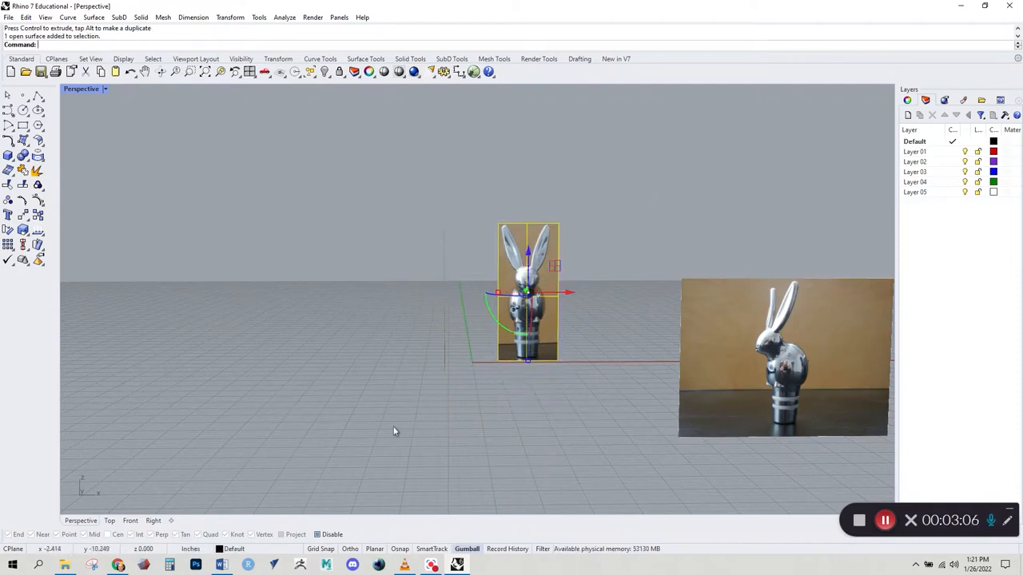
click(131, 521)
right_drag(339, 344, 383, 450)
drag(533, 305, 443, 326)
click(484, 358)
right_drag(484, 358, 444, 414)
In the Perspective view, move the front-view picture back along the green axis and the cropped side-view picture outward along the red axis.
click(81, 520)
right_drag(210, 472, 519, 320)
click(519, 319)
drag(552, 281, 585, 272)
click(509, 328)
right_drag(476, 342, 515, 300)
drag(500, 282, 488, 279)
click(501, 339)
right_drag(500, 340, 499, 313)
scroll(551, 356, up, 2)
scroll(553, 359, down, 2)
Reposition the large uncropped side-view picture and raise it until its base sits on the ground plane.
click(723, 442)
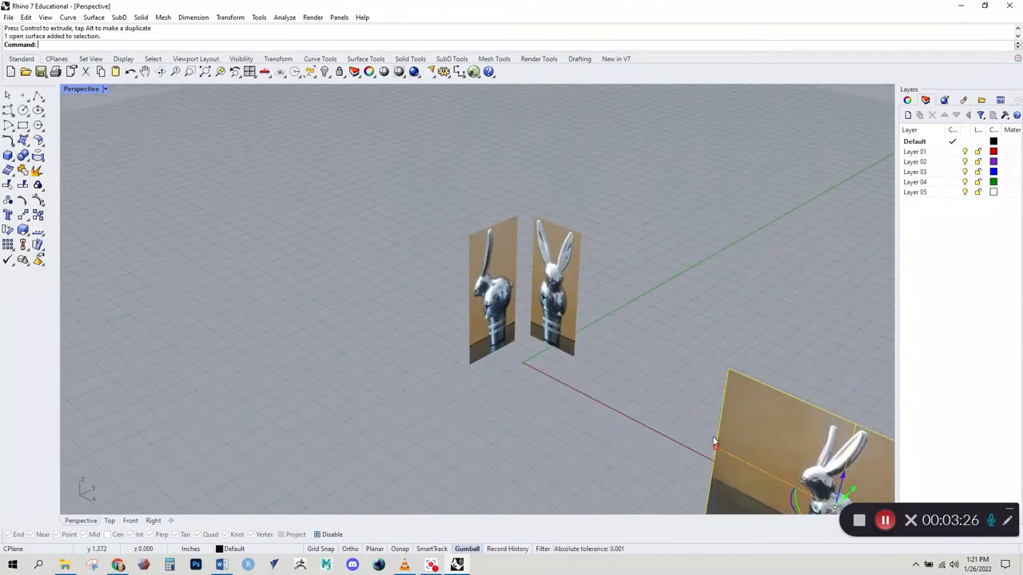
scroll(632, 419, down, 2)
right_drag(628, 424, 597, 415)
mouse_move(616, 400)
mouse_down()
mouse_move(659, 432)
mouse_move(608, 413)
mouse_up()
right_drag(479, 375, 612, 209)
drag(602, 311, 604, 271)
Assign all three reference pictures to Layer 01.
drag(621, 200, 354, 328)
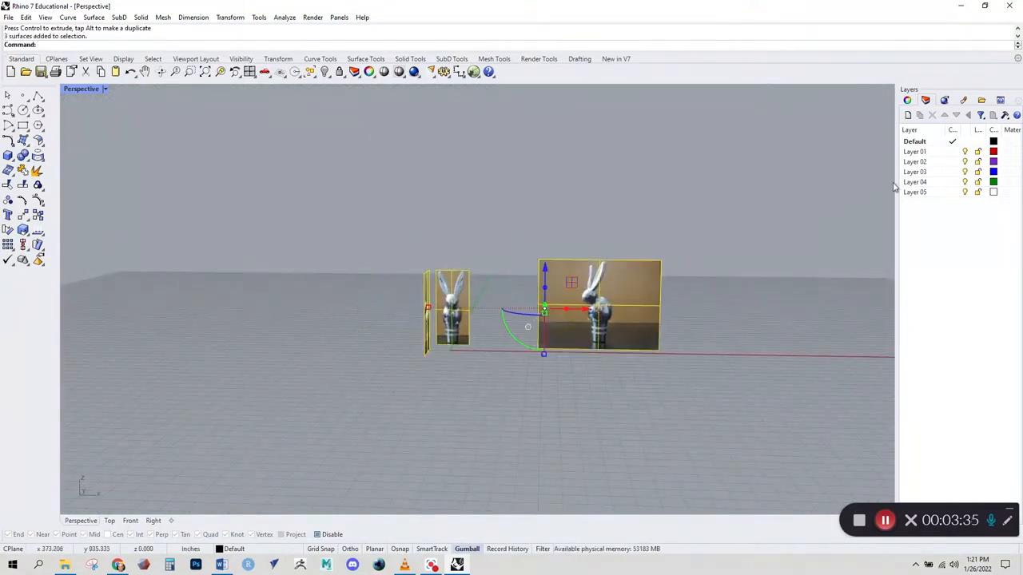
right_click(920, 154)
click(935, 337)
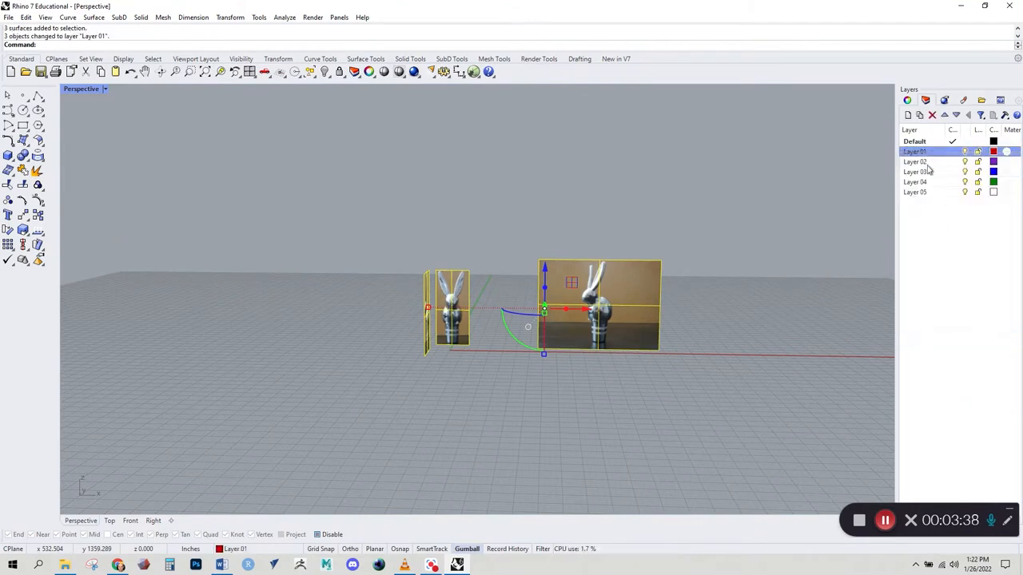
Rename Layer 01 as pics and lock it.
click(916, 152)
text(pics)
key(Return)
click(978, 152)
In the Right view, draw a SubD sphere of about 0.9 in radius over the rabbit's body, with Quads style and 1 subdivision.
right_drag(669, 277, 506, 307)
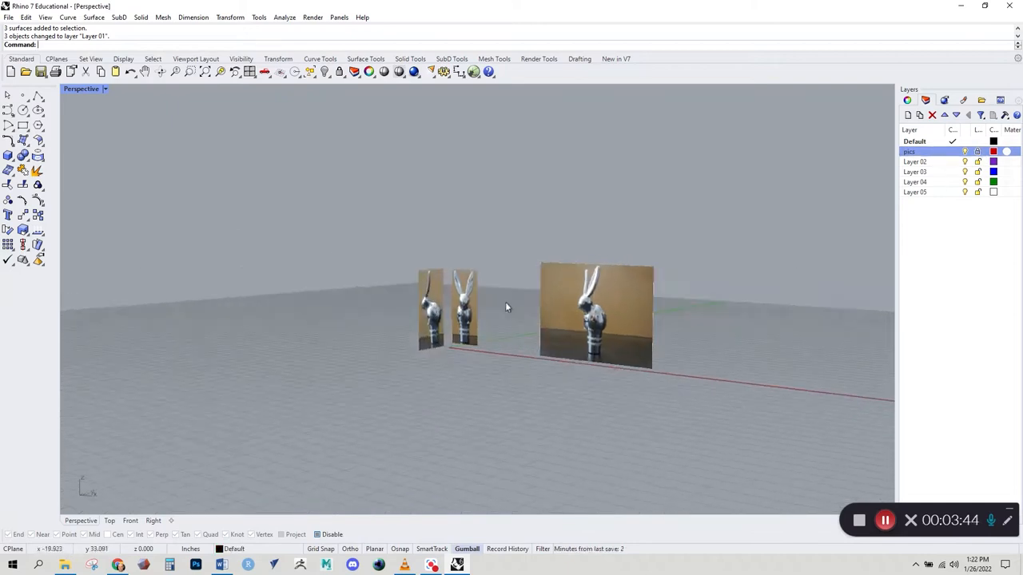
scroll(418, 342, up, 5)
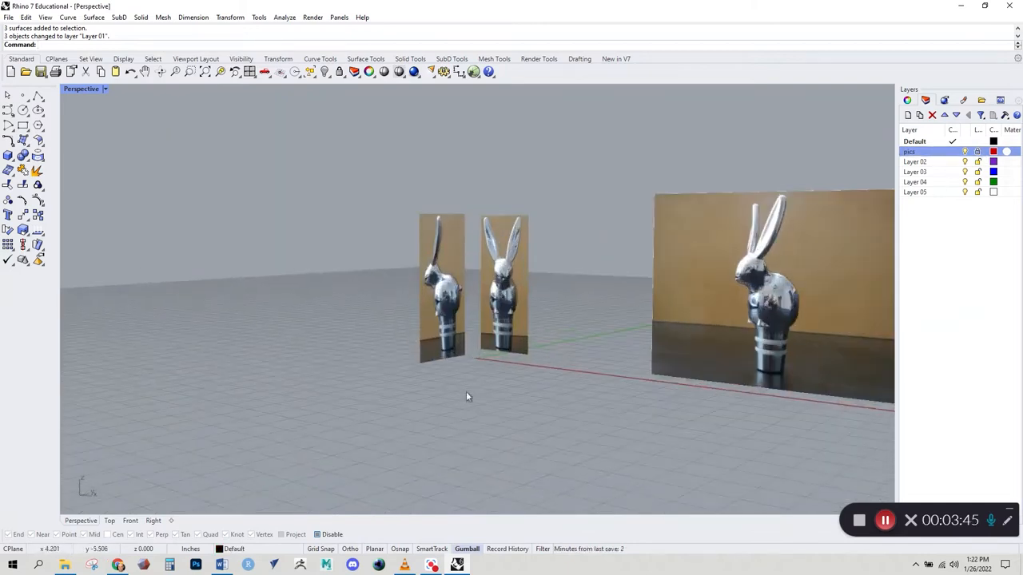
click(153, 520)
scroll(391, 337, up, 5)
scroll(391, 337, up, 2)
right_drag(412, 334, 303, 388)
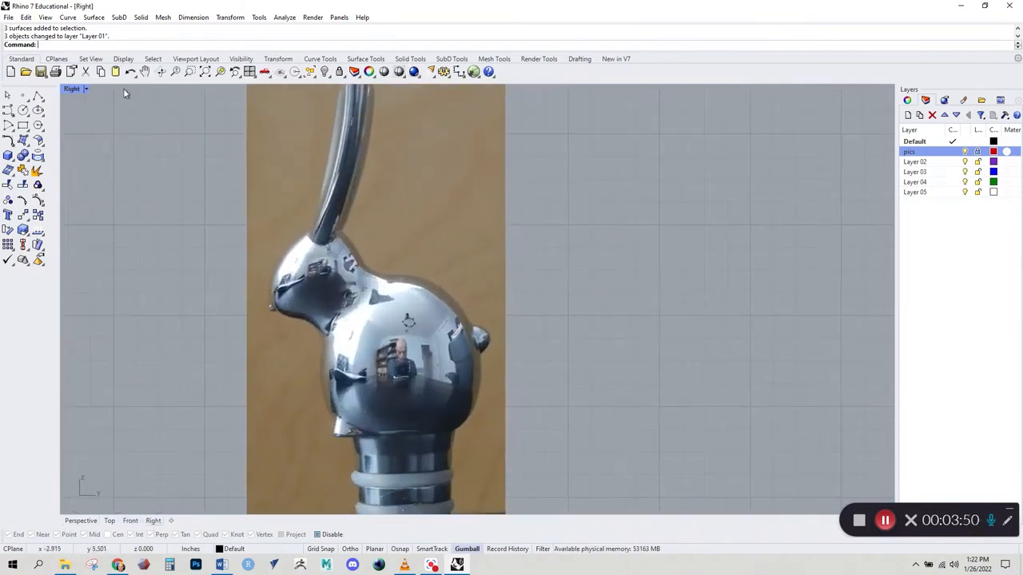
click(452, 60)
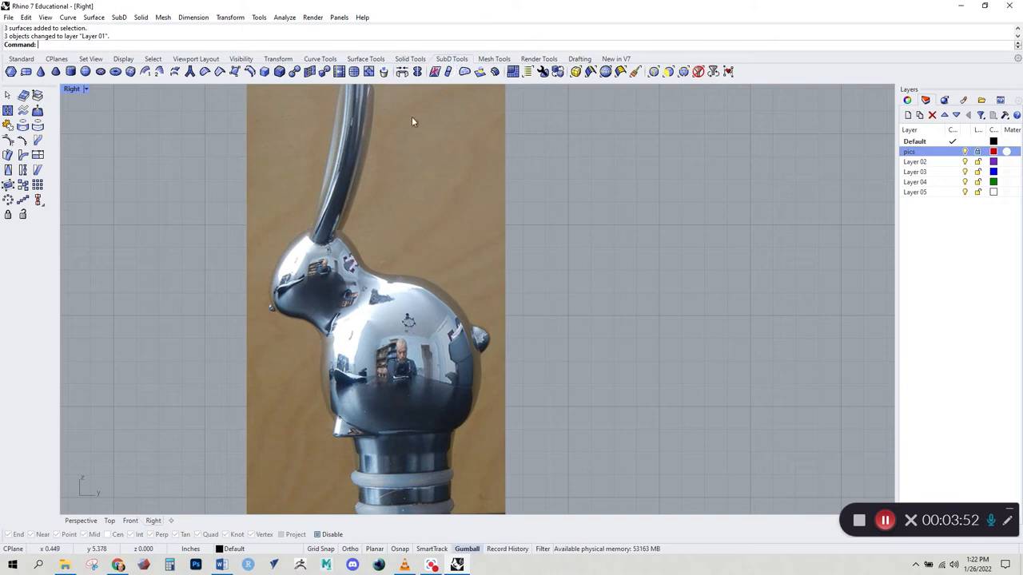
click(71, 71)
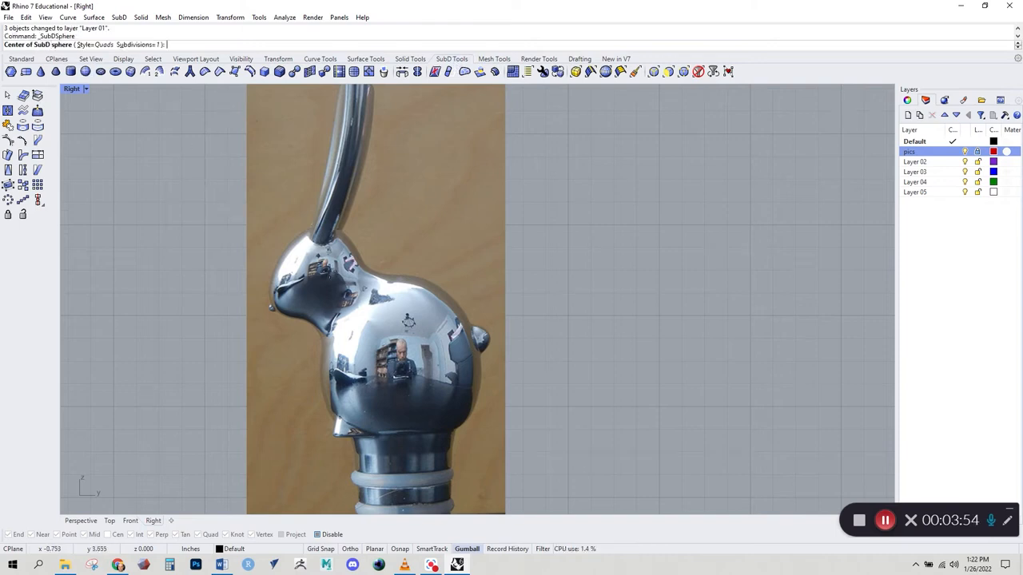
click(403, 367)
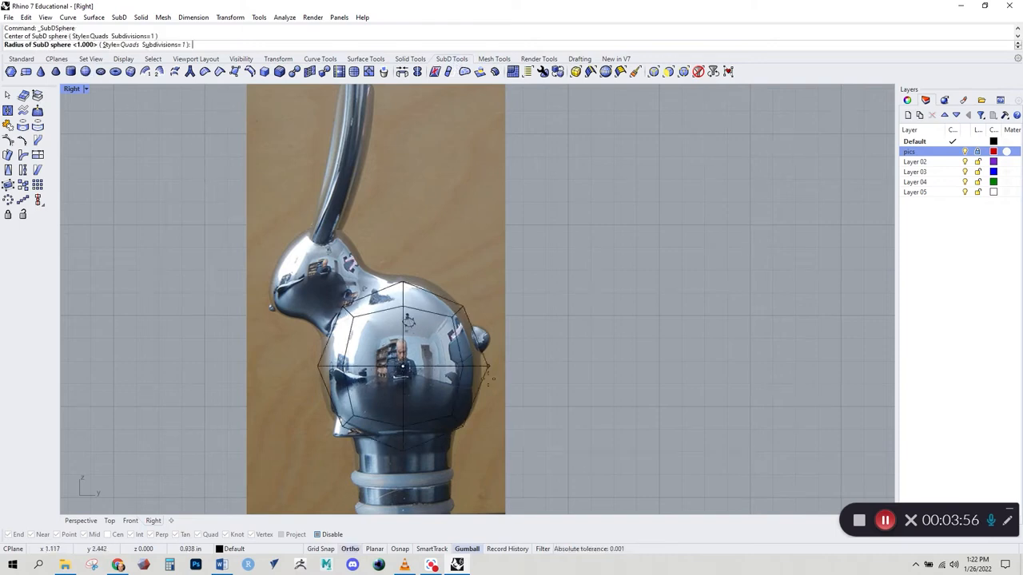
click(485, 369)
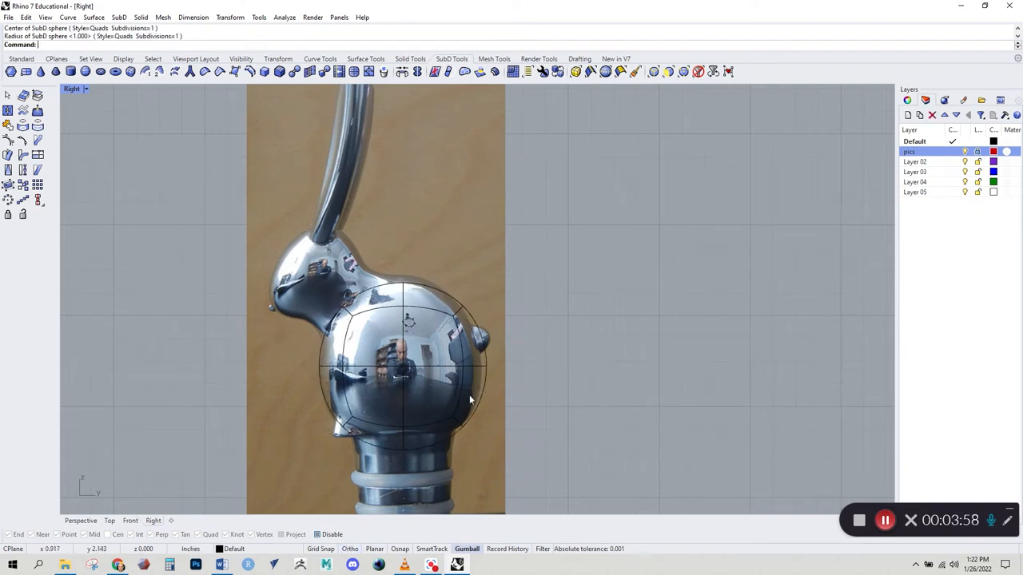
Duplicate the body sphere and place the copy over the rabbit's head.
right_drag(469, 395, 483, 341)
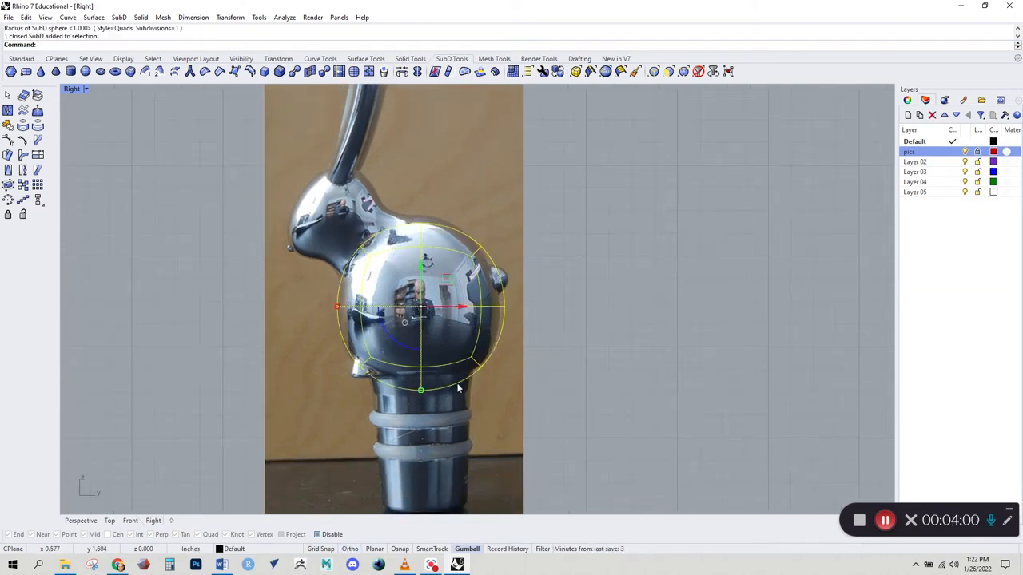
drag(451, 282, 366, 183)
right_drag(378, 231, 454, 339)
Try to tilt the head sphere slightly and scale it down uniformly to the size of the head.
mouse_move(391, 357)
mouse_down()
mouse_move(415, 360)
mouse_move(383, 347)
mouse_move(409, 344)
mouse_move(411, 361)
mouse_up()
drag(334, 350, 372, 364)
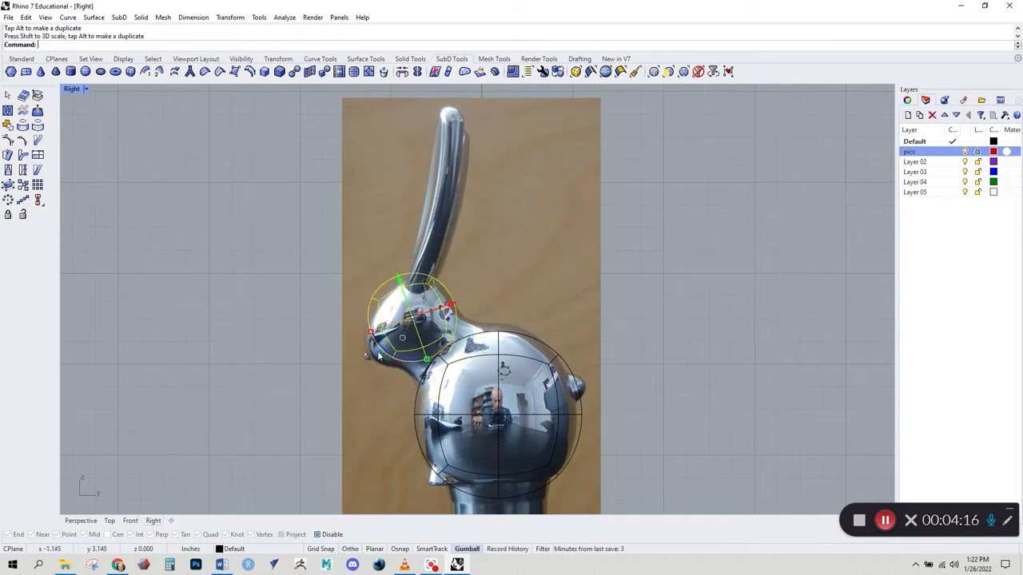
scroll(372, 363, up, 4)
right_drag(456, 342, 462, 317)
click(390, 379)
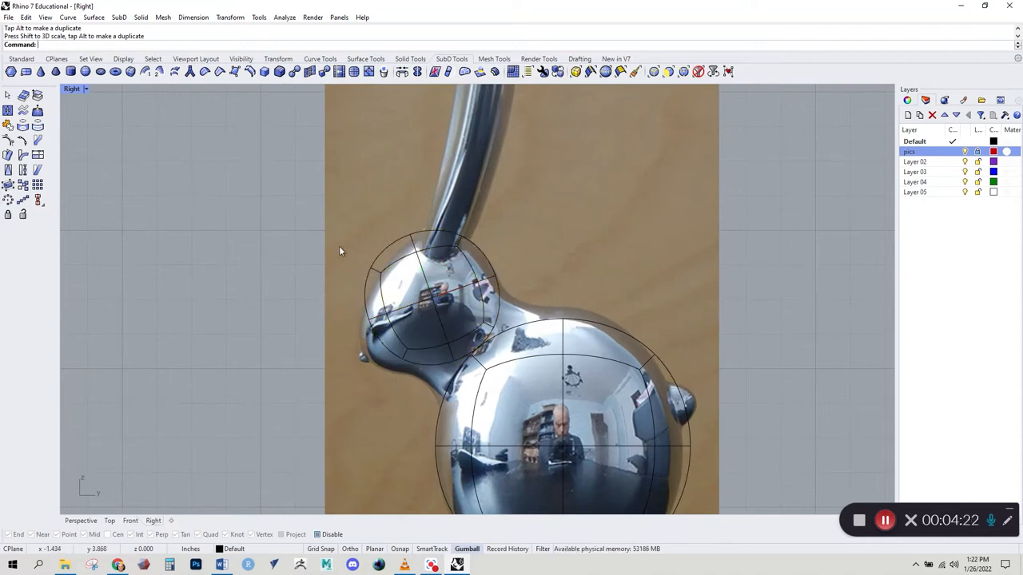
mouse_move(414, 321)
right_down()
mouse_move(411, 245)
mouse_move(430, 309)
right_up()
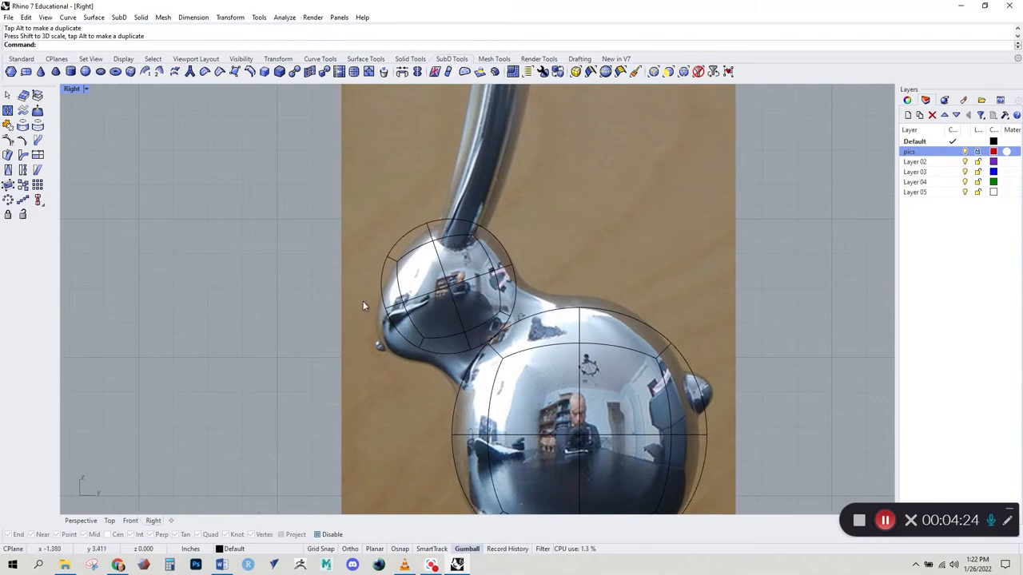
Undo the scaling and rotation of the head sphere.
click(426, 297)
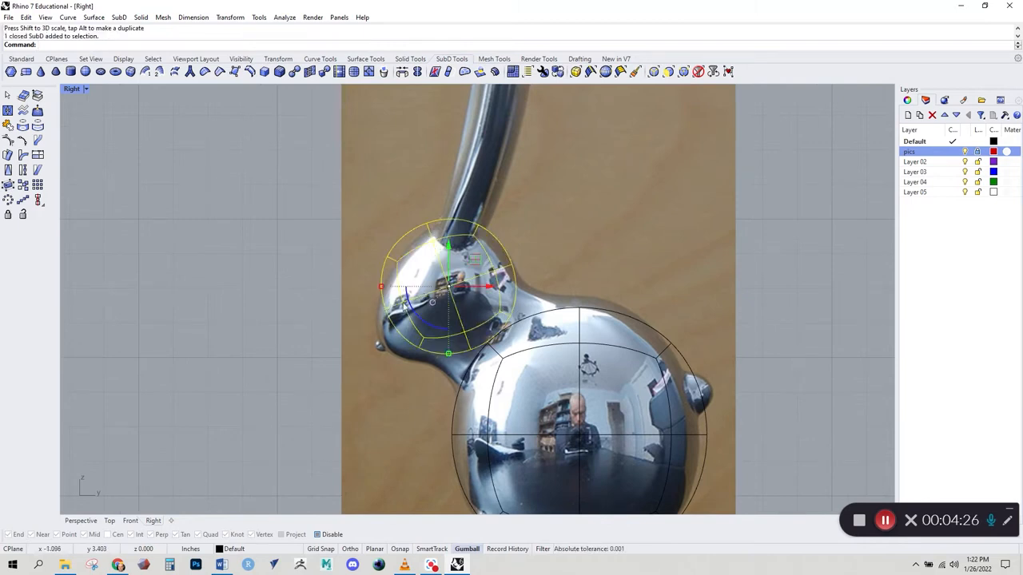
key(ctrl+z)
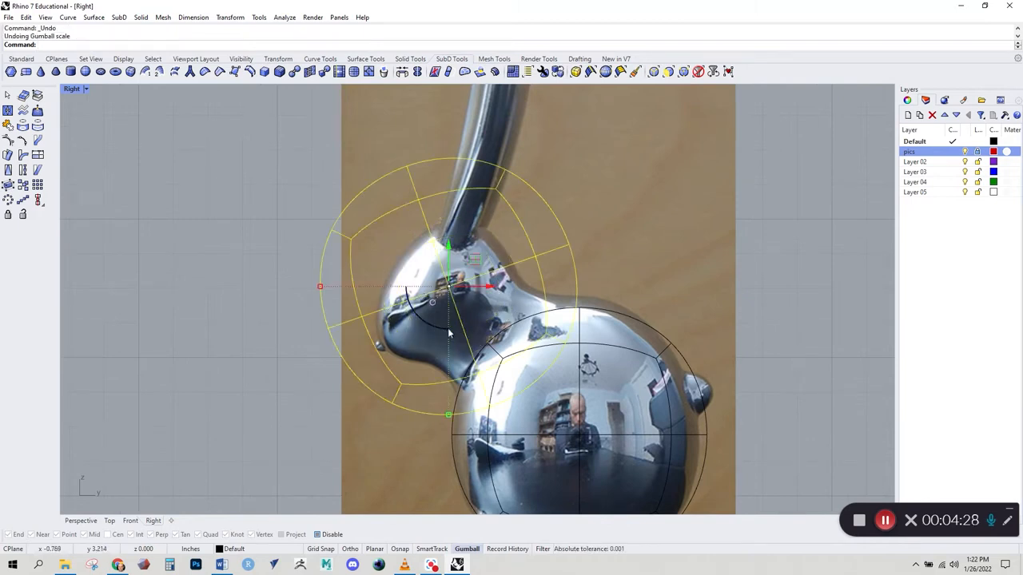
key(ctrl+z)
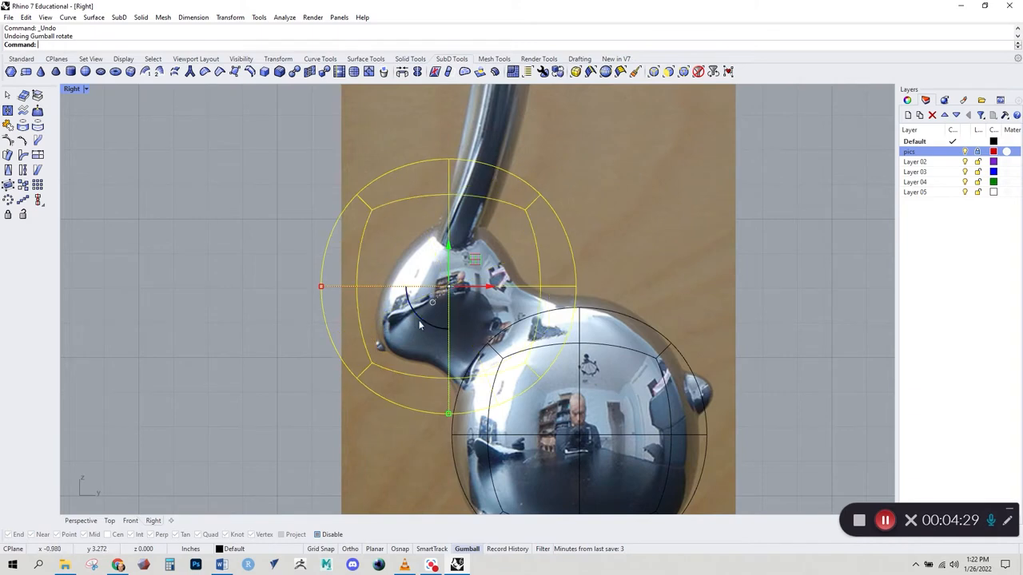
Fit the head sphere to the rabbit's head by elongating it, tilting it towards the nose, scaling it down and nudging it into place.
drag(321, 287, 272, 286)
drag(436, 335, 448, 357)
drag(329, 414, 404, 357)
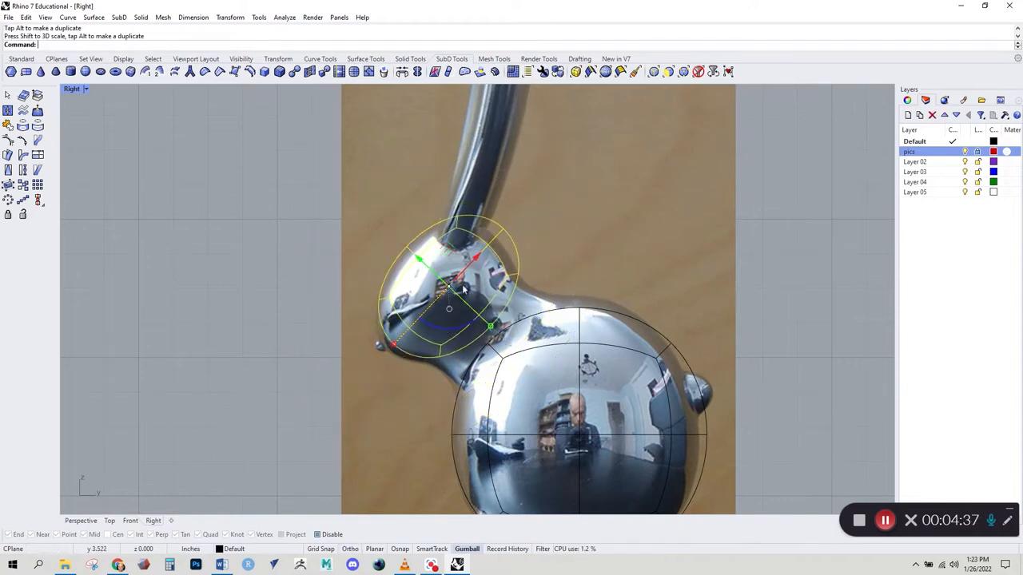
drag(477, 260, 469, 270)
right_drag(432, 383, 458, 404)
click(423, 413)
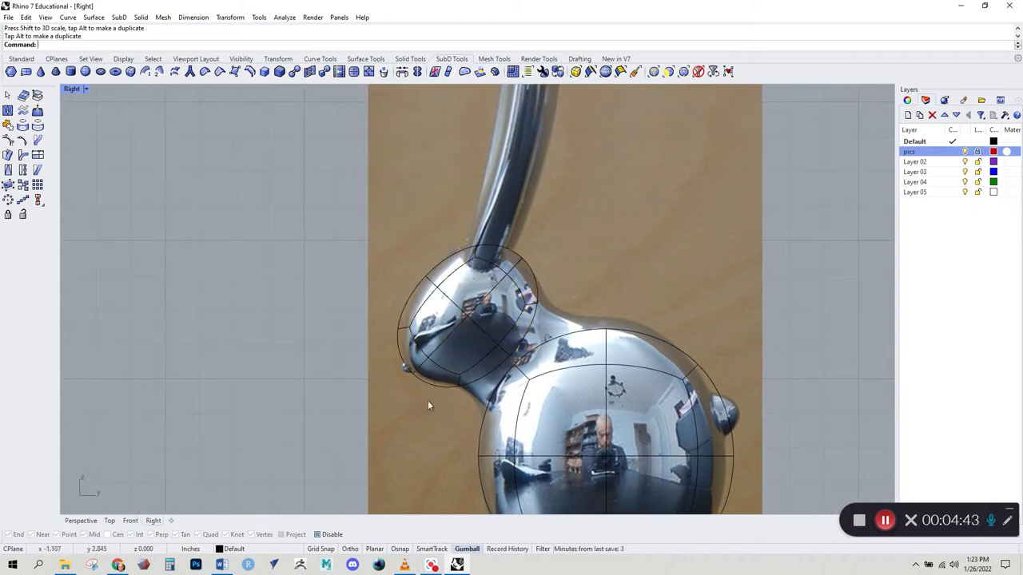
Shift the faces and edges on the underside of the head SubD to follow the rabbit's chin and neck outline.
drag(462, 361, 478, 359)
click(402, 389)
scroll(401, 389, up, 2)
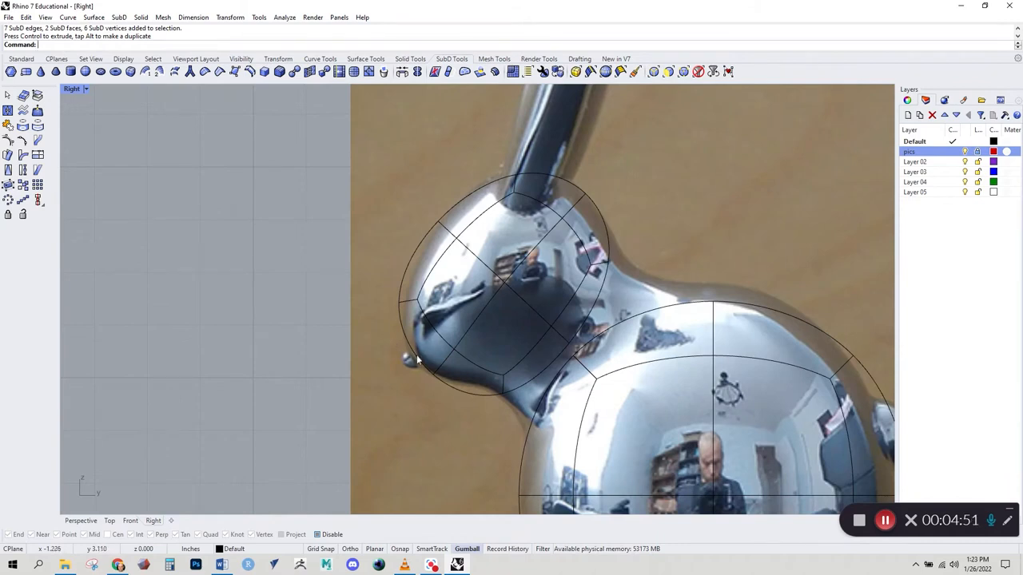
right_drag(411, 377, 371, 379)
right_drag(420, 400, 395, 440)
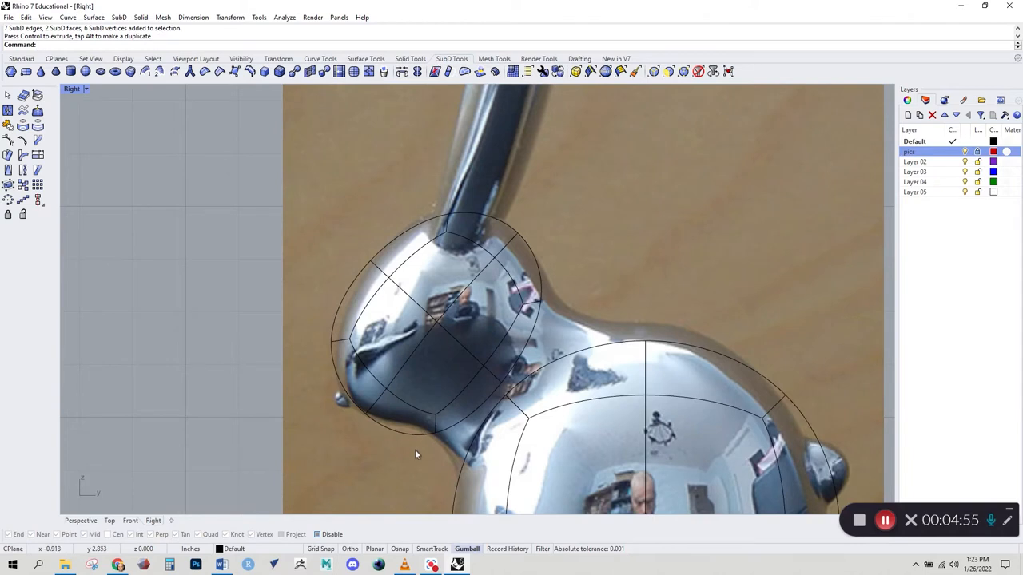
ctrl+shift+drag(419, 451, 420, 451)
drag(445, 373, 452, 366)
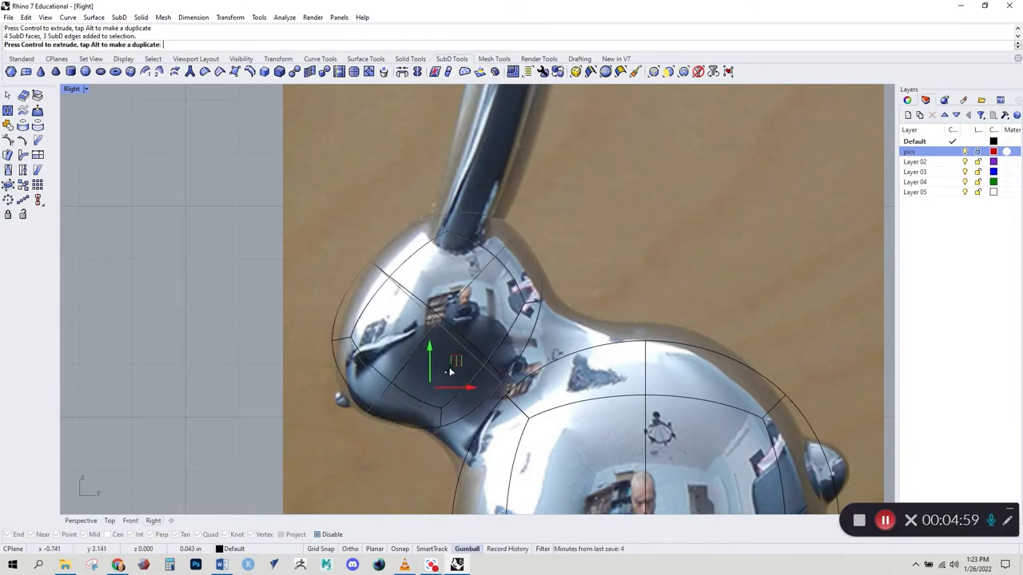
click(390, 450)
right_drag(390, 450, 344, 400)
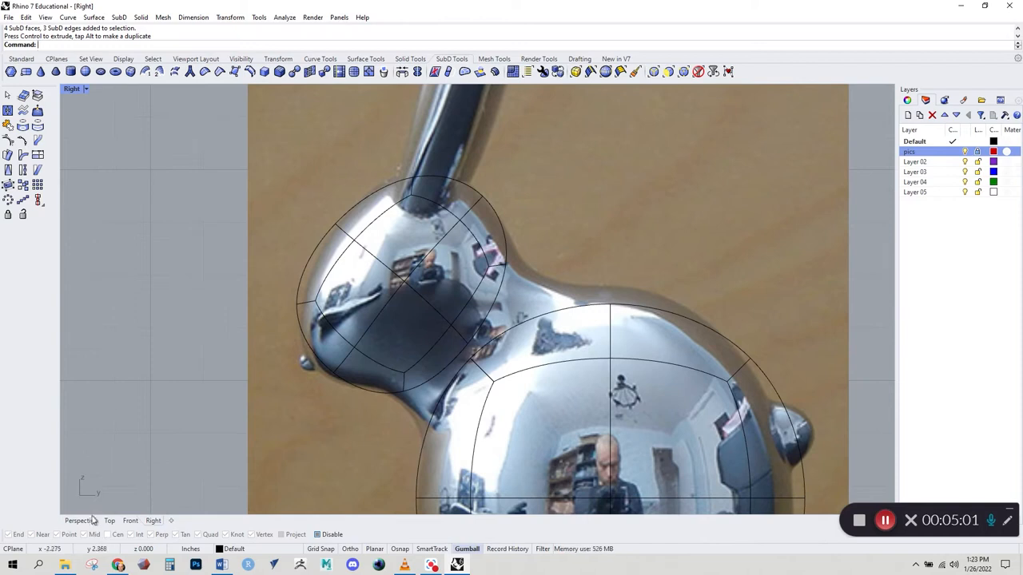
Set the Perspective view to the Shaded display mode.
click(80, 521)
right_drag(365, 354, 375, 315)
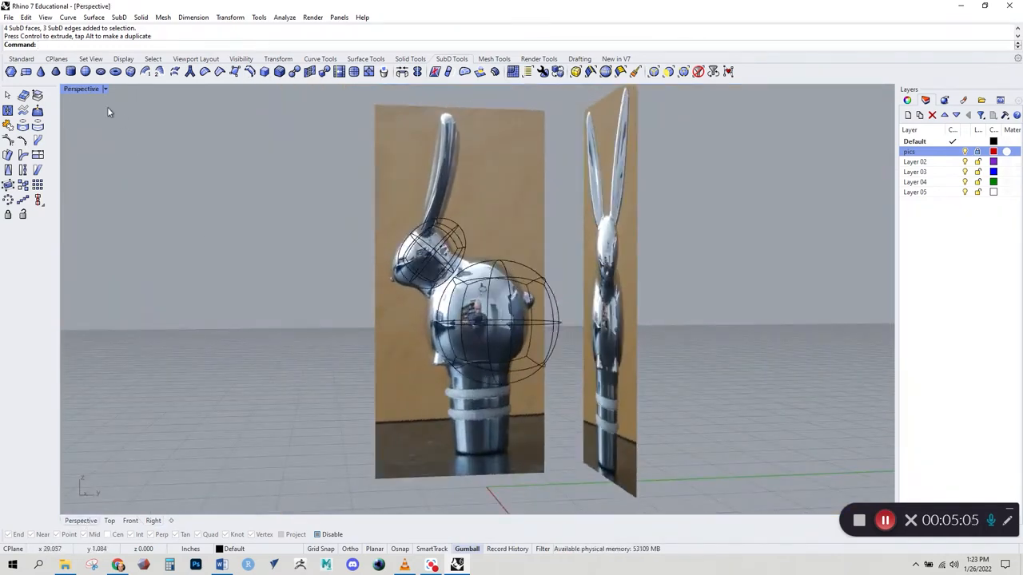
click(81, 89)
click(132, 141)
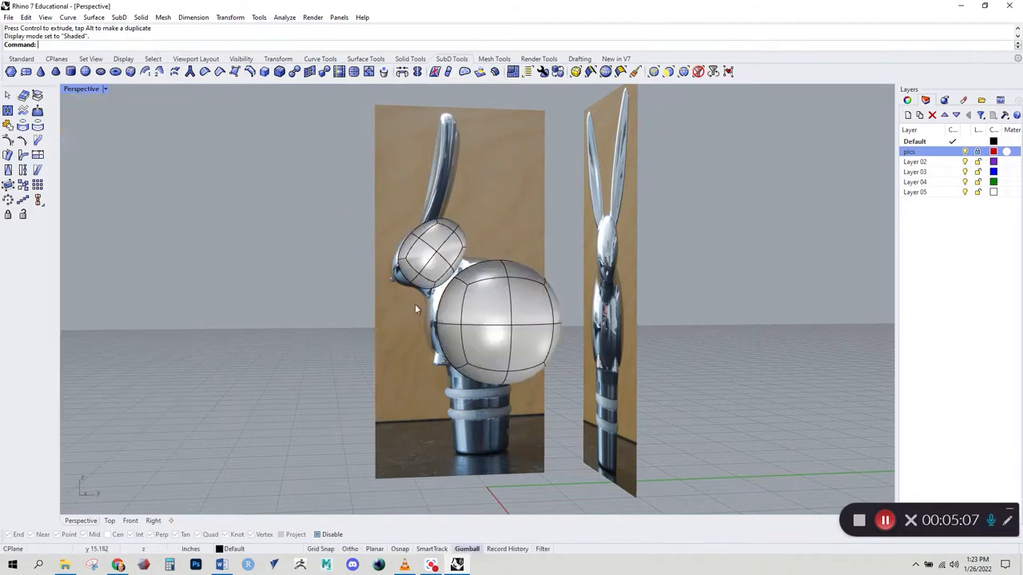
Start a SubD Bridge and choose the four faces of the head that face the body as the first set.
scroll(453, 289, up, 6)
right_drag(410, 372, 489, 361)
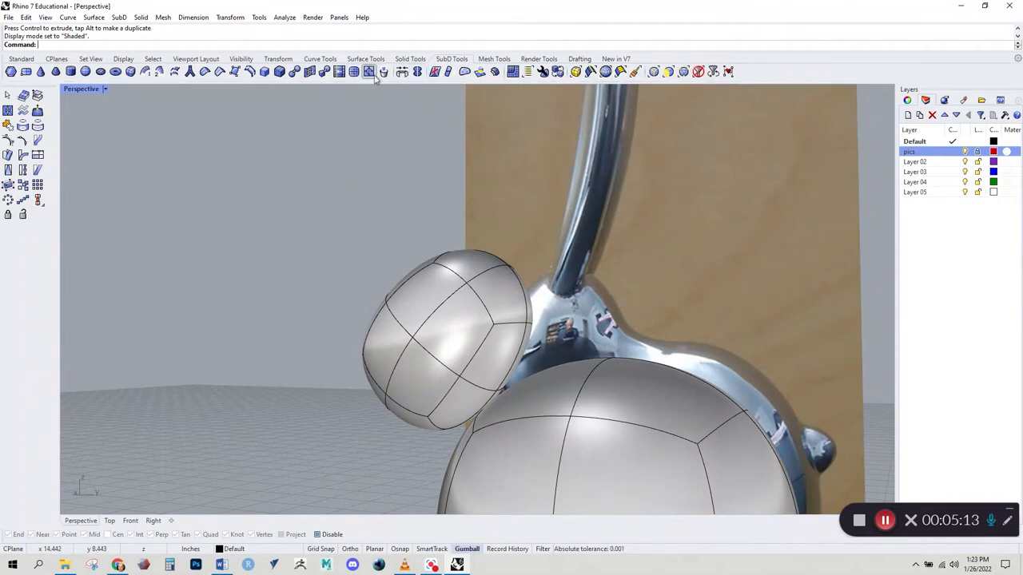
click(402, 72)
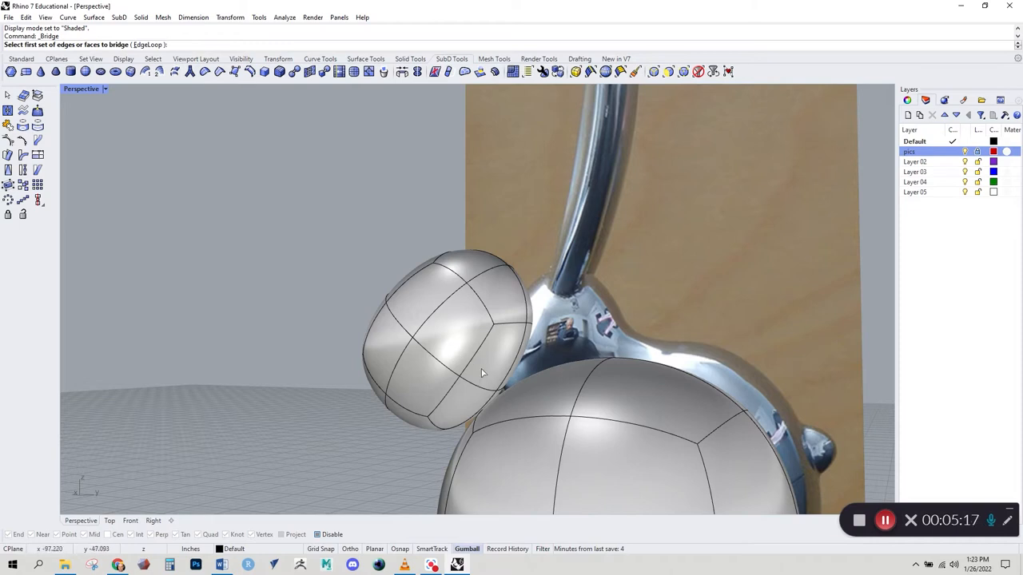
click(482, 373)
right_drag(482, 374, 419, 362)
scroll(419, 363, up, 5)
click(492, 388)
click(404, 458)
right_drag(413, 458, 353, 342)
click(535, 285)
scroll(522, 352, down, 5)
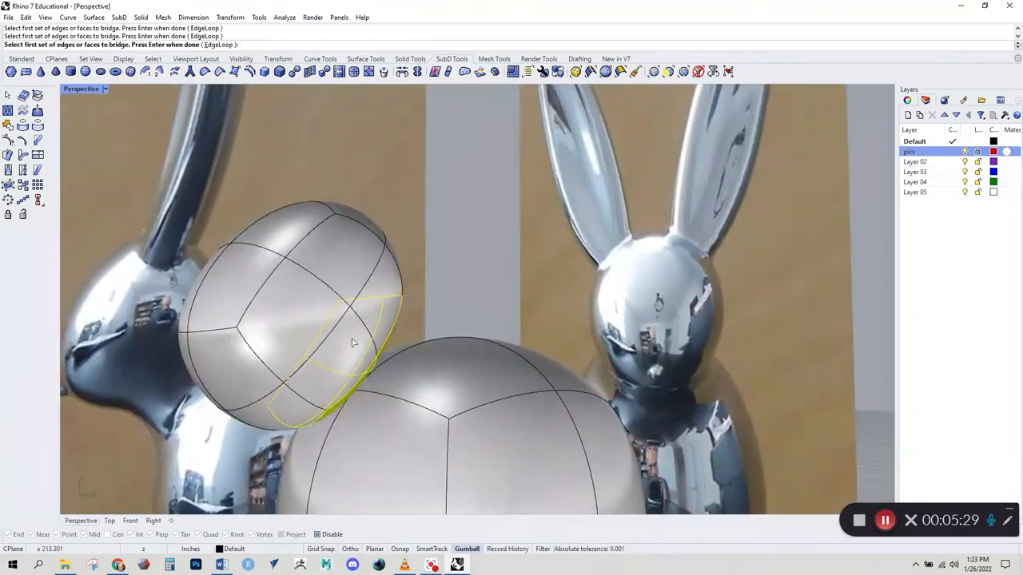
key(Return)
Choose the matching faces on the upper front of the body as the second set for the bridge.
right_drag(425, 303, 394, 348)
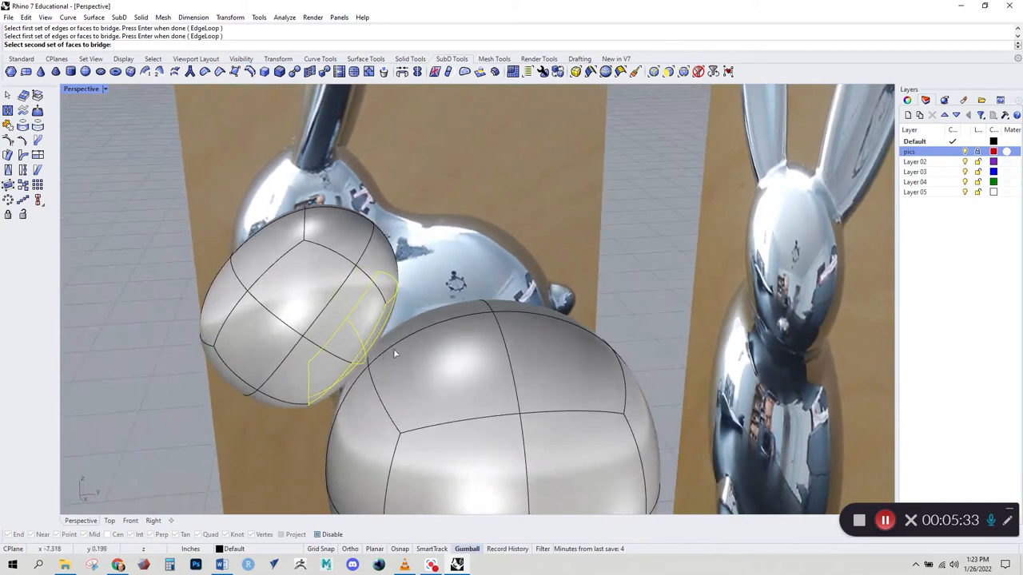
click(425, 382)
right_drag(425, 382, 412, 308)
right_drag(368, 373, 392, 277)
click(357, 311)
click(427, 328)
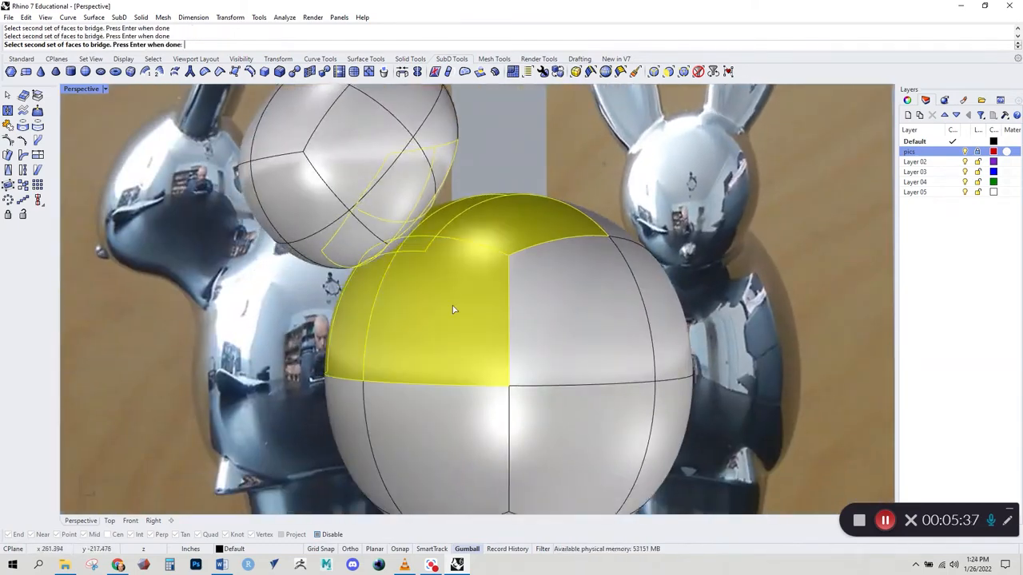
right_drag(443, 323, 424, 273)
key(Return)
Create the joined head-to-body bridge with 1 segment, no crease and 100% straightness, and return to the Right view.
right_drag(440, 234, 396, 334)
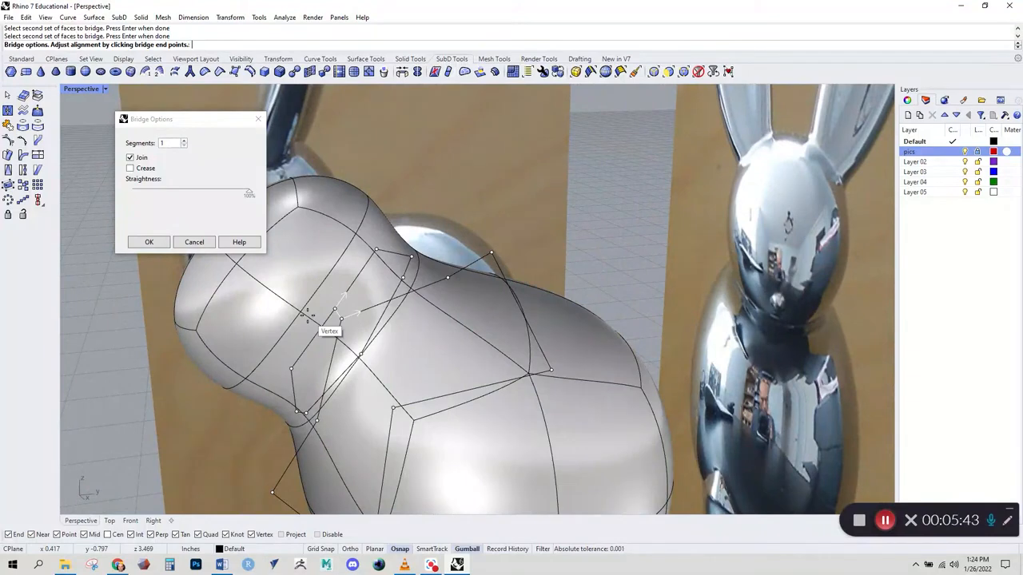
right_drag(142, 250, 332, 272)
click(147, 243)
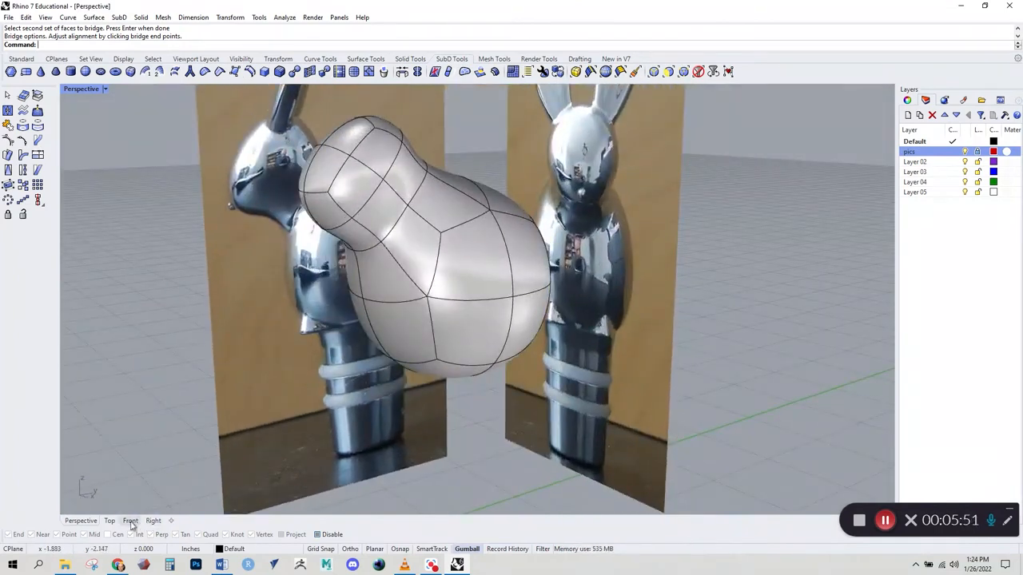
click(154, 523)
right_drag(567, 318, 549, 276)
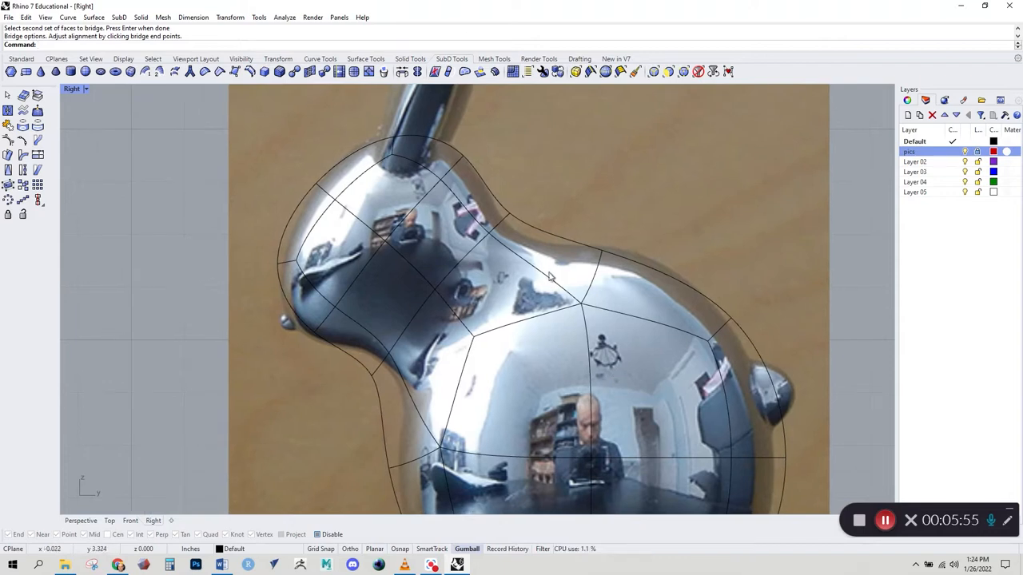
Start reflecting the joined SubD in Perspective, with vertex snapping on, and start the reflection plane at the body's lowest center vertex.
click(81, 520)
right_drag(310, 341, 446, 362)
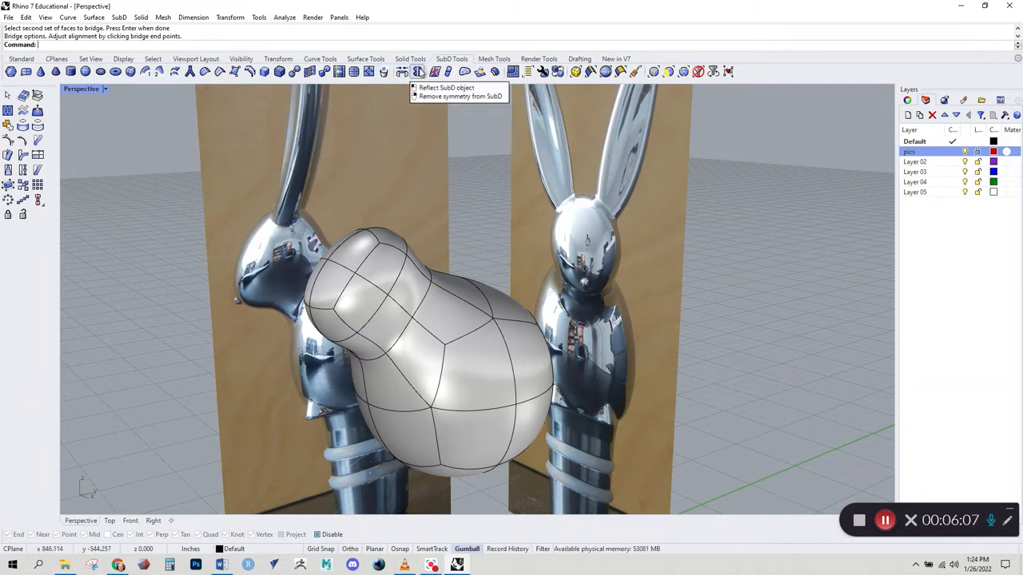
click(418, 72)
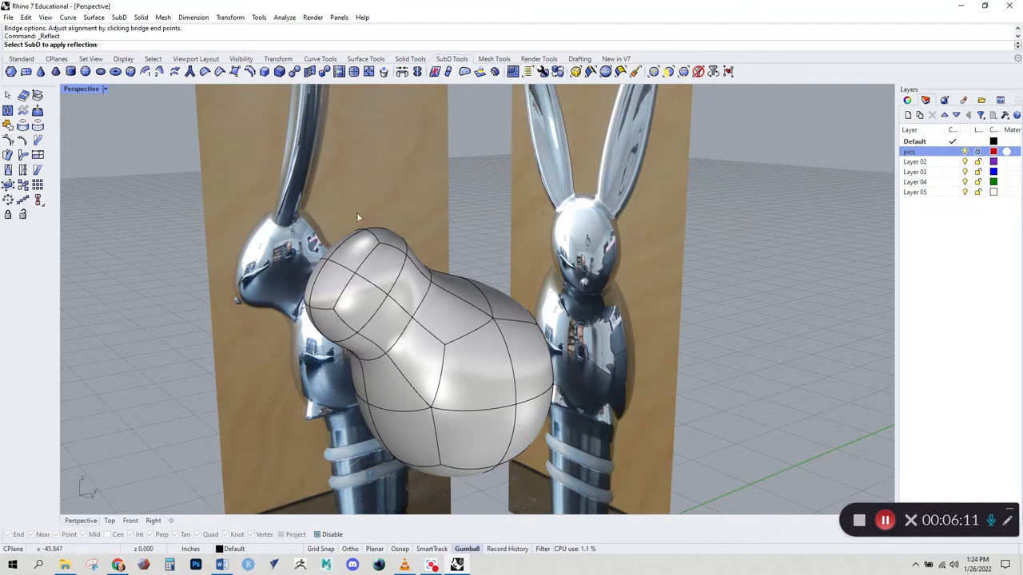
click(427, 323)
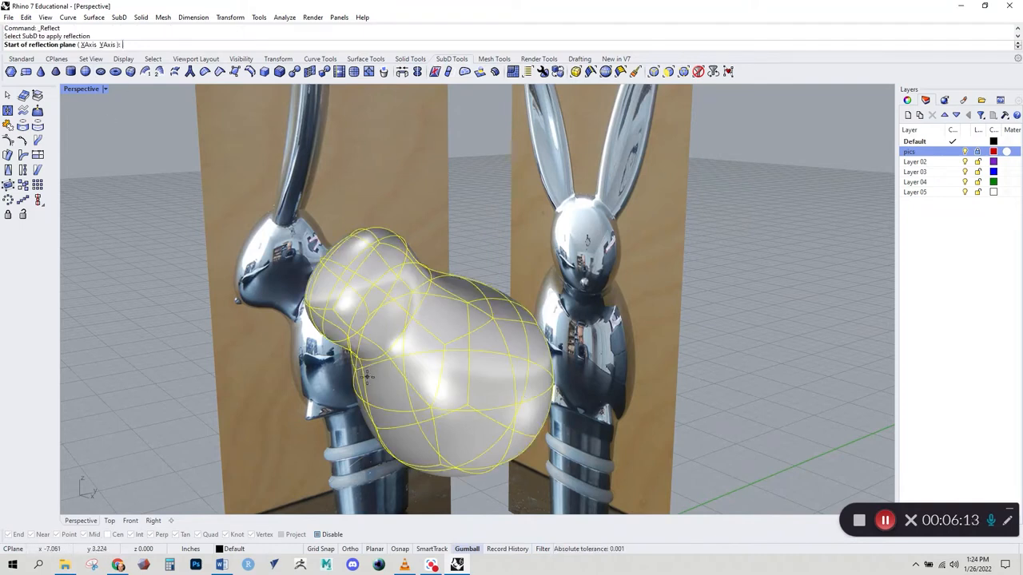
right_drag(373, 380, 414, 386)
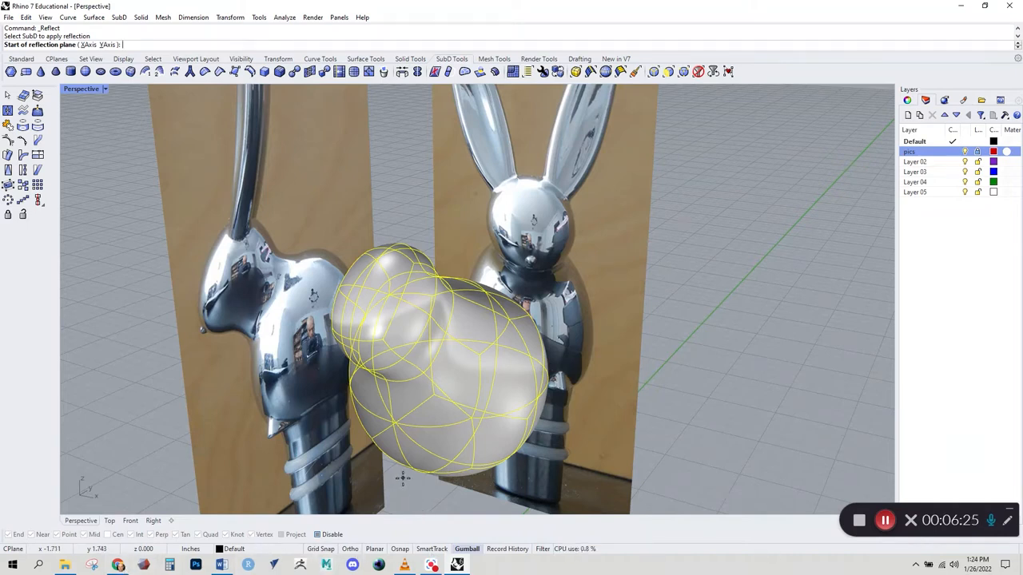
click(400, 550)
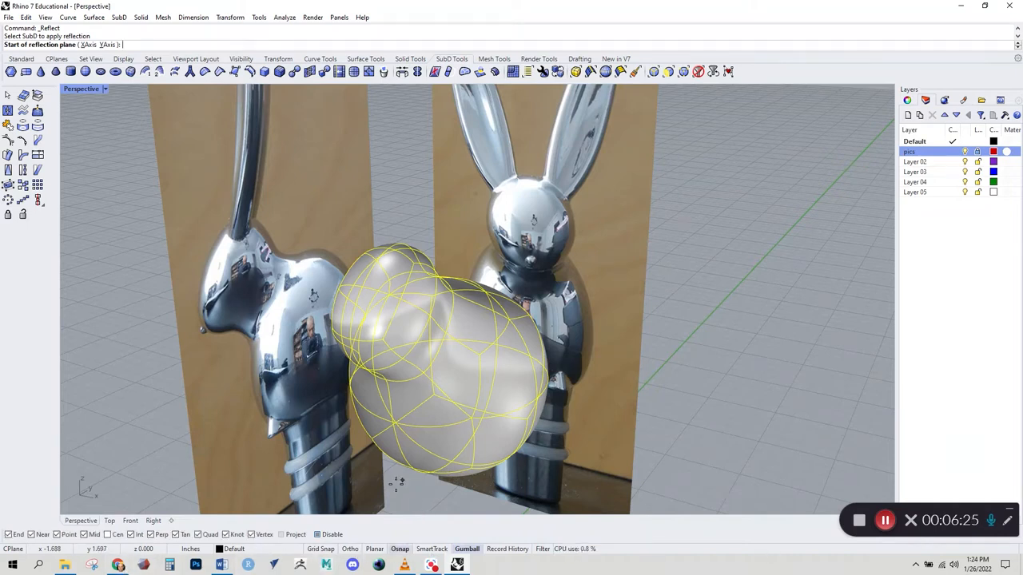
click(253, 535)
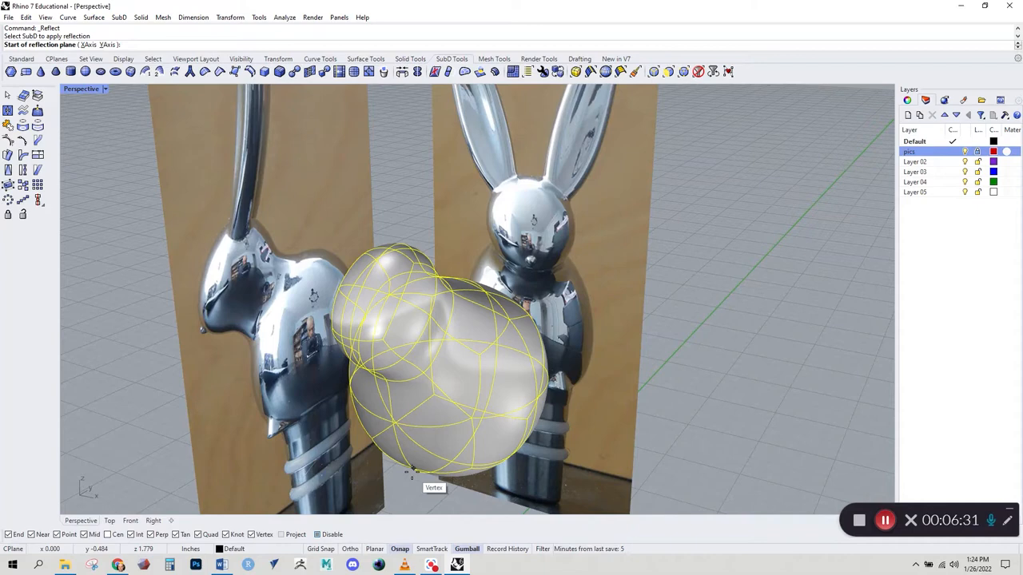
click(412, 468)
Run the reflection plane lengthwise through the head and body along the Y direction and pick the side to keep.
scroll(411, 454, down, 3)
right_drag(411, 454, 441, 390)
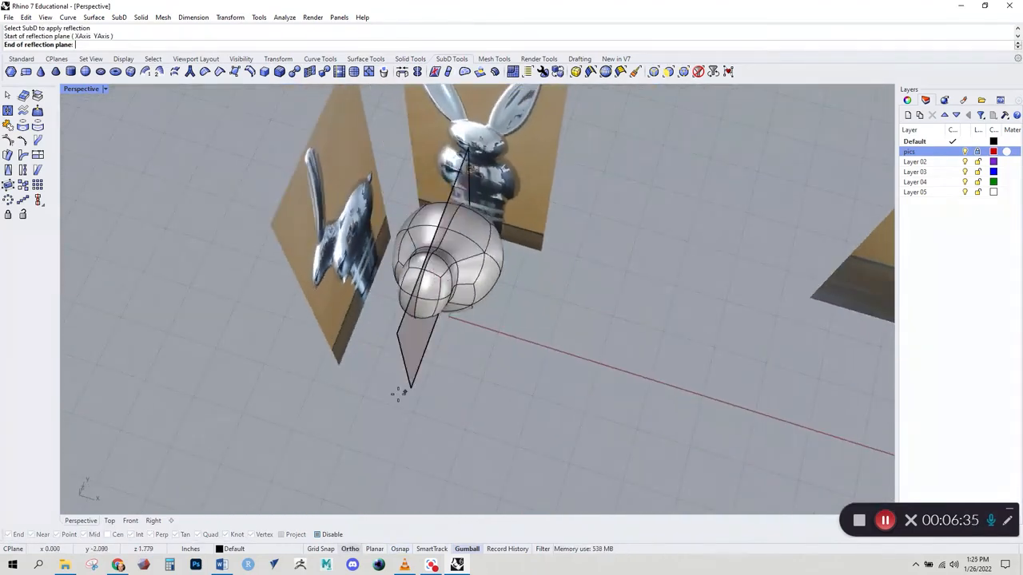
click(368, 473)
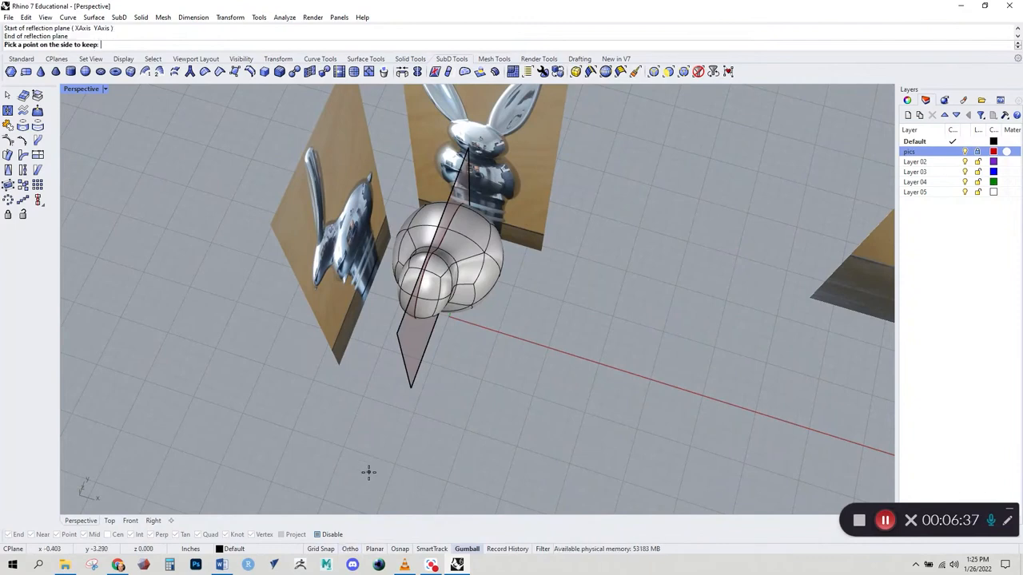
click(471, 389)
right_drag(471, 389, 472, 251)
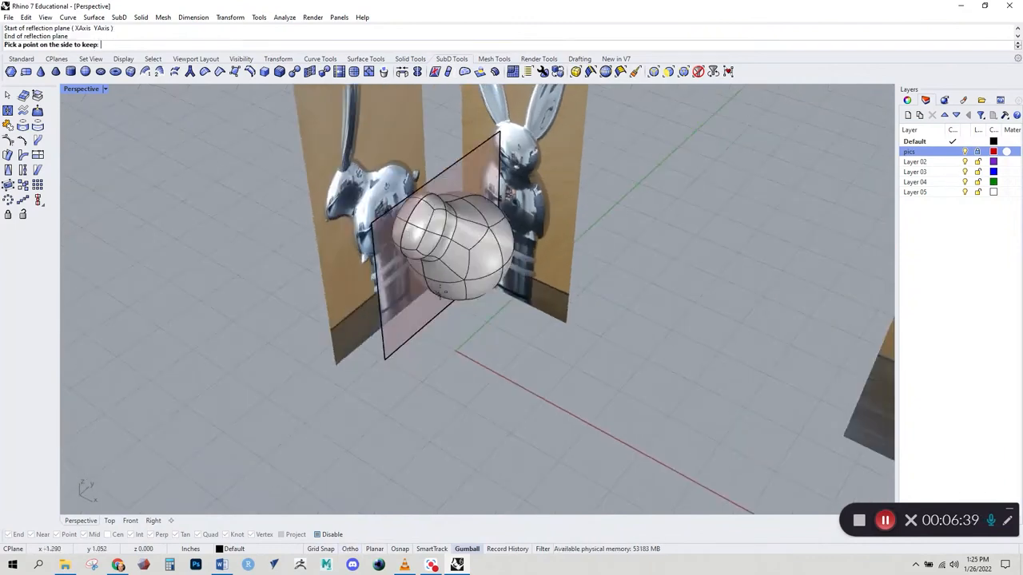
right_drag(460, 327, 360, 475)
scroll(427, 289, up, 4)
In the Right view, select the edge loop where the head meets the neck and scale it down to match the photo.
click(152, 521)
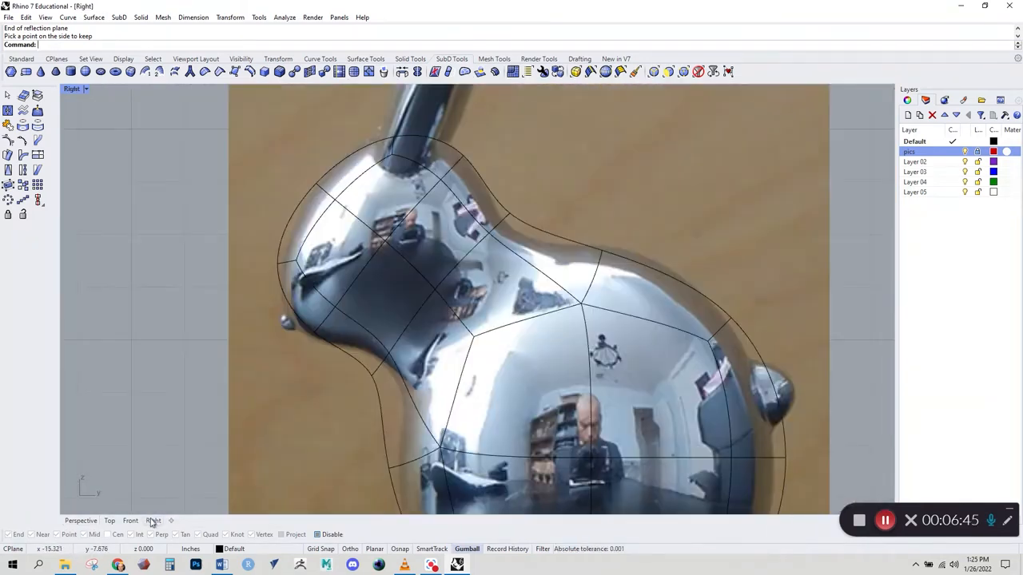
scroll(478, 336, up, 4)
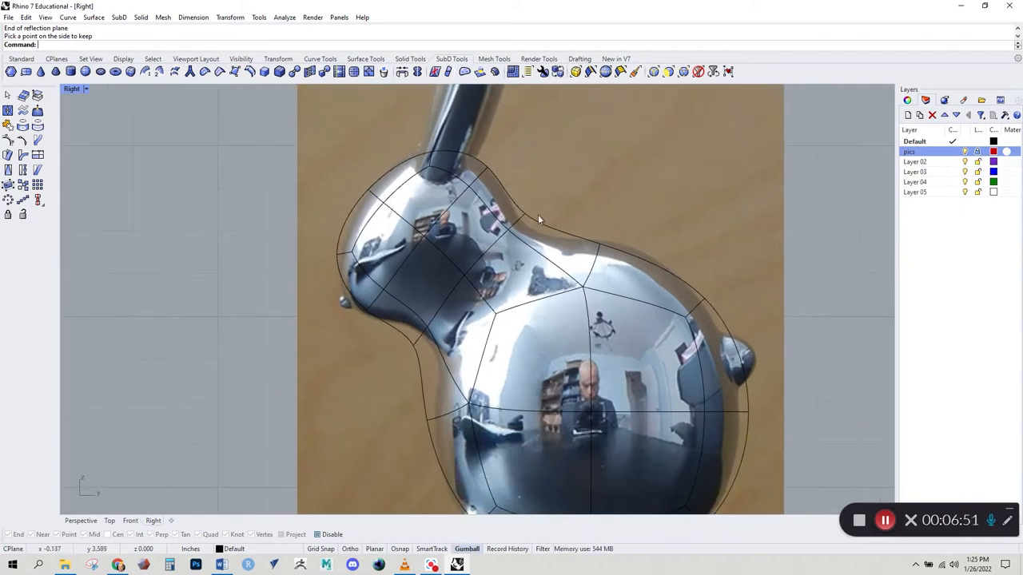
ctrl+shift+click(420, 338)
ctrl+shift+double_click(423, 335)
ctrl+shift+click(421, 338)
ctrl+shift+double_click(420, 339)
right_drag(462, 304, 461, 350)
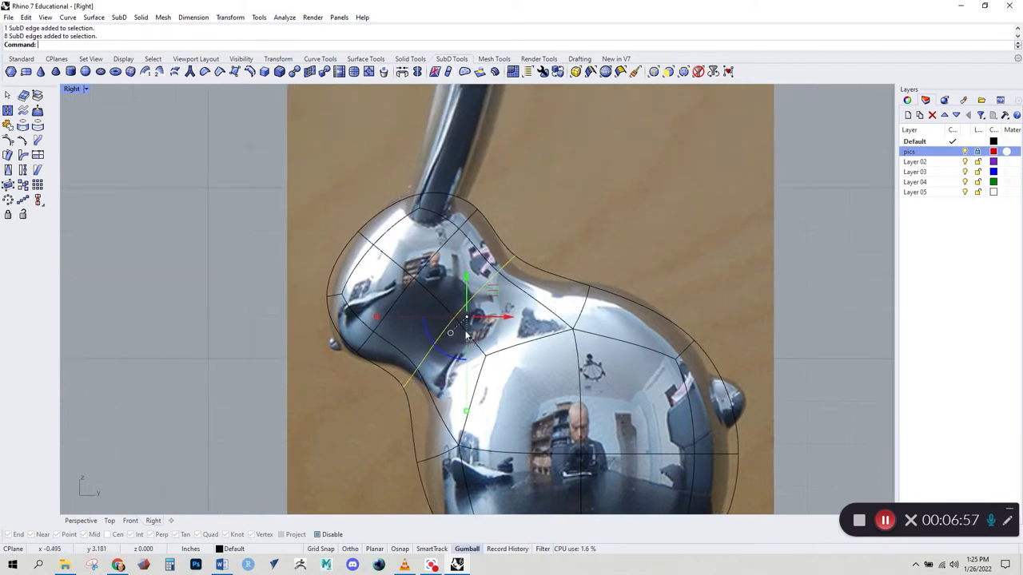
drag(465, 413, 461, 387)
right_drag(388, 429, 427, 398)
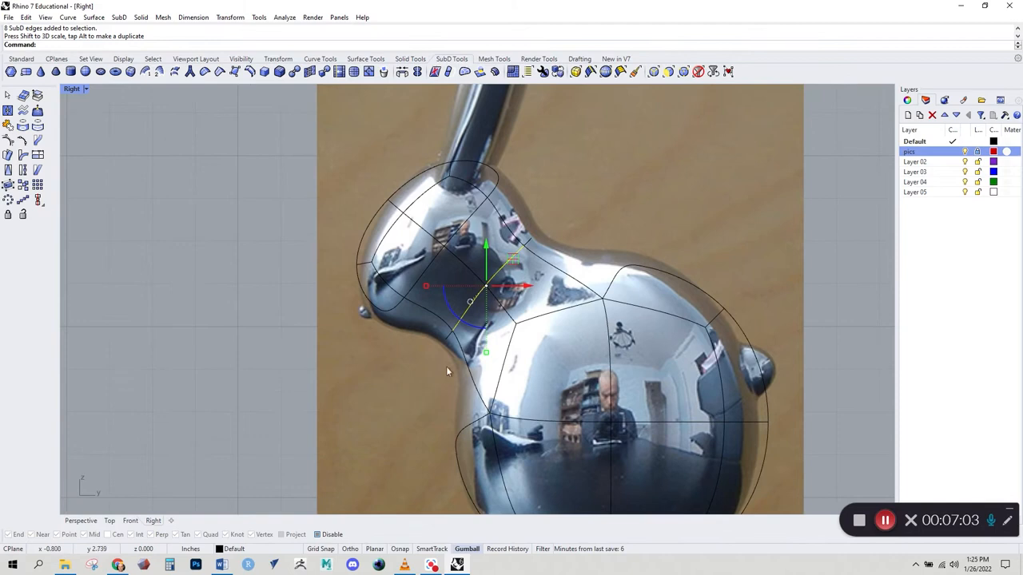
drag(485, 352, 486, 354)
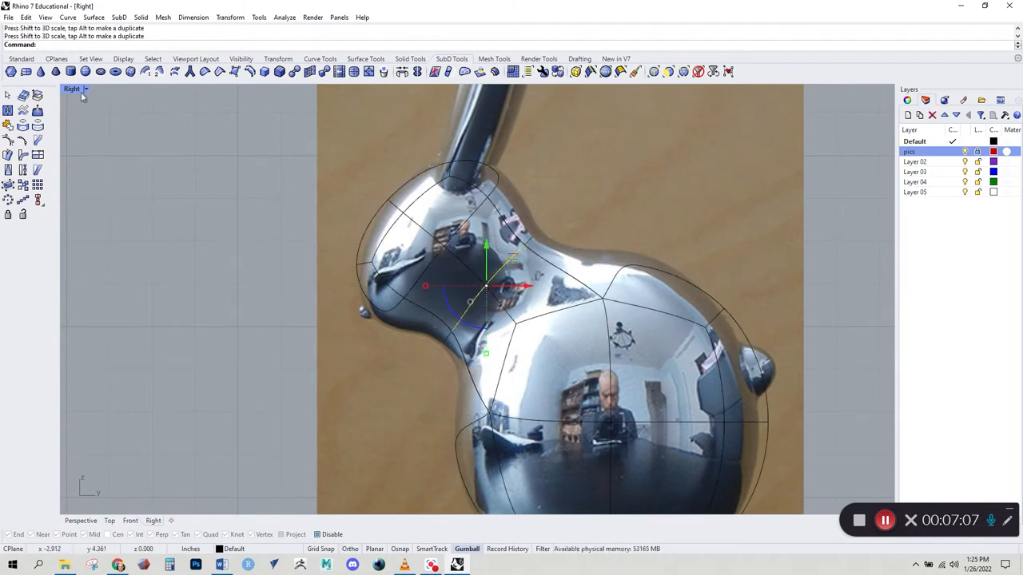
Set the Right view to the Ghosted display mode and clear the selection.
click(84, 90)
click(94, 162)
right_drag(326, 283, 375, 342)
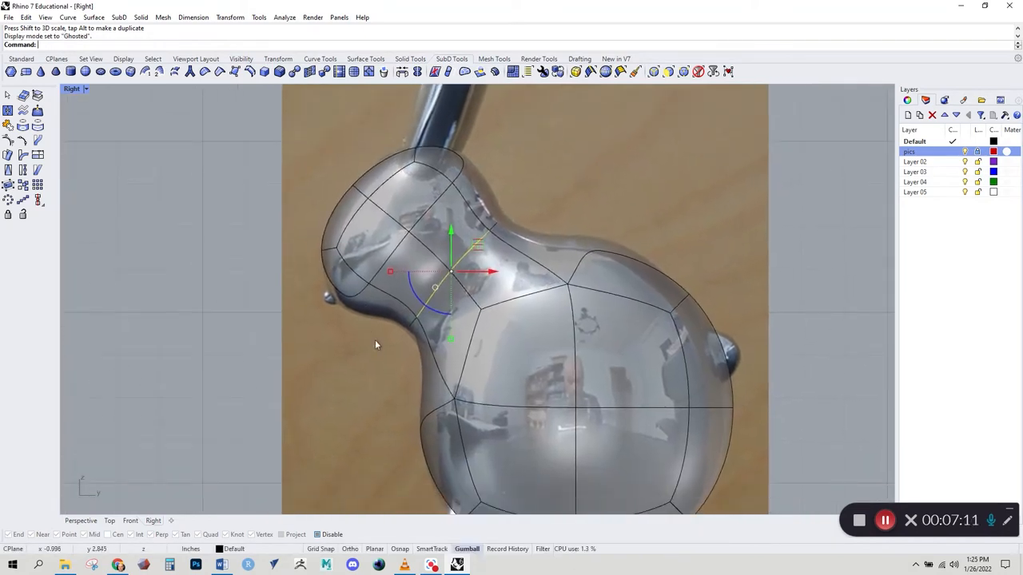
click(388, 345)
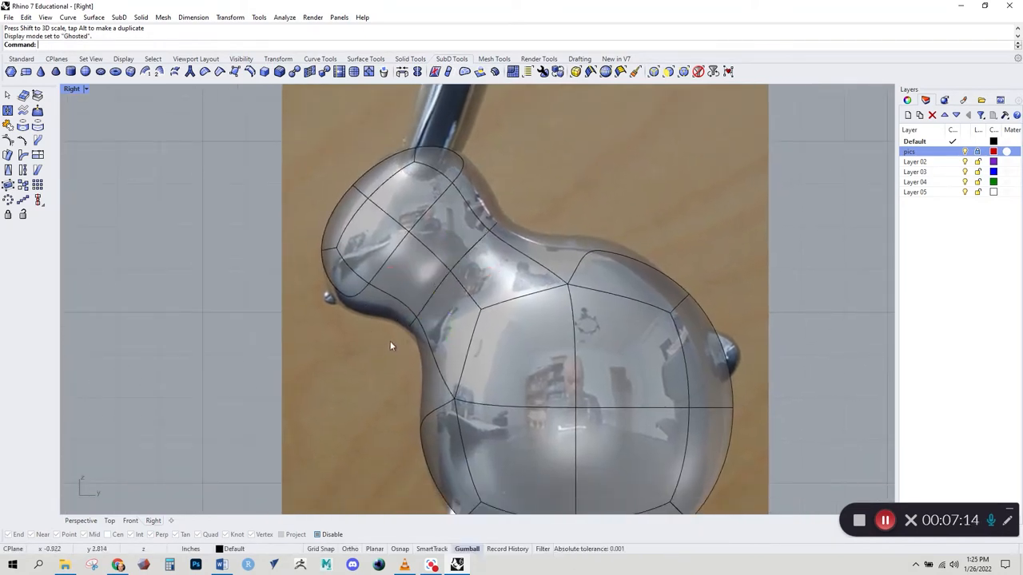
Insert a new SubD edge loop on the body side of the existing neck loop, with BothSides=No and OffsetMode=Absolute.
double_click(424, 305)
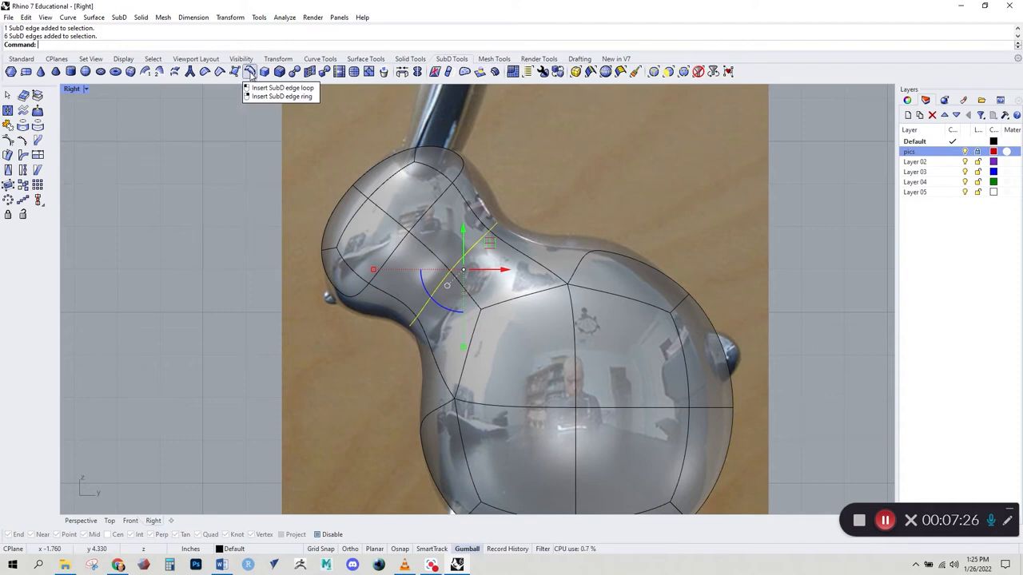
click(251, 73)
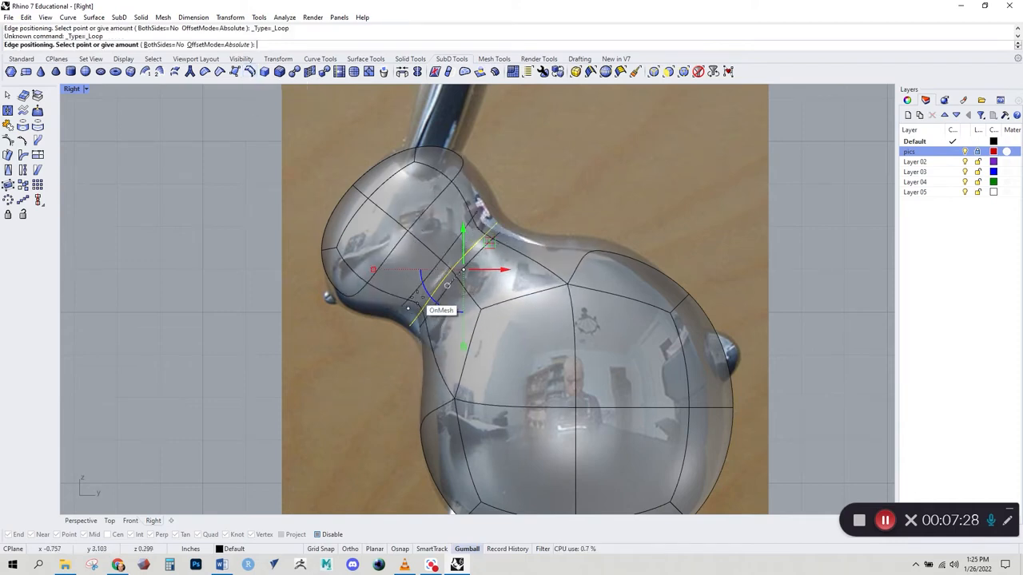
click(449, 320)
right_drag(393, 406, 426, 442)
Scale up the head-side neck edge loop uniformly to follow the neck in the side photo.
double_click(456, 338)
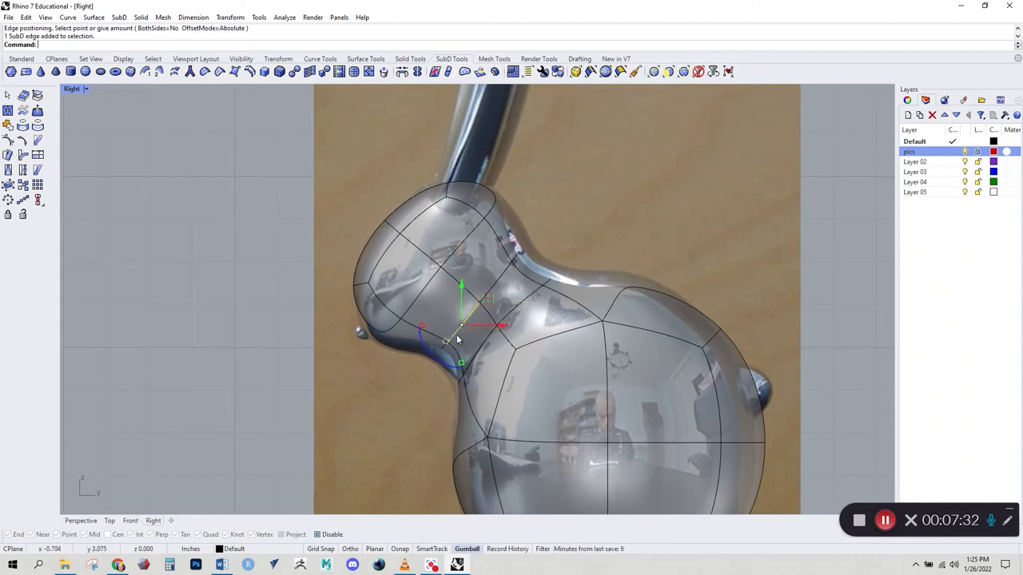
shift+drag(469, 372, 457, 385)
click(409, 421)
Enlarge the new body-side neck loop slightly in 3D and nudge it to fit the photo's neck outline.
double_click(468, 373)
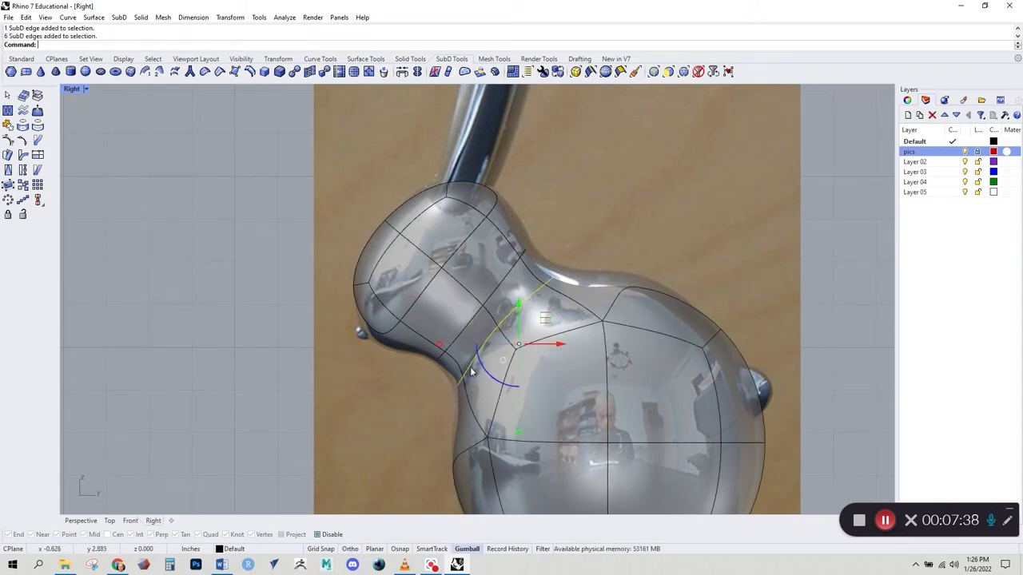
shift+drag(520, 433, 522, 439)
right_drag(542, 392, 502, 351)
mouse_move(507, 282)
mouse_down()
mouse_move(518, 278)
mouse_move(506, 284)
mouse_up()
right_drag(417, 366, 487, 287)
Switch the SubD to flat display and bring the neck area close up in Perspective.
key(Tab)
right_drag(430, 336, 383, 389)
key(Escape)
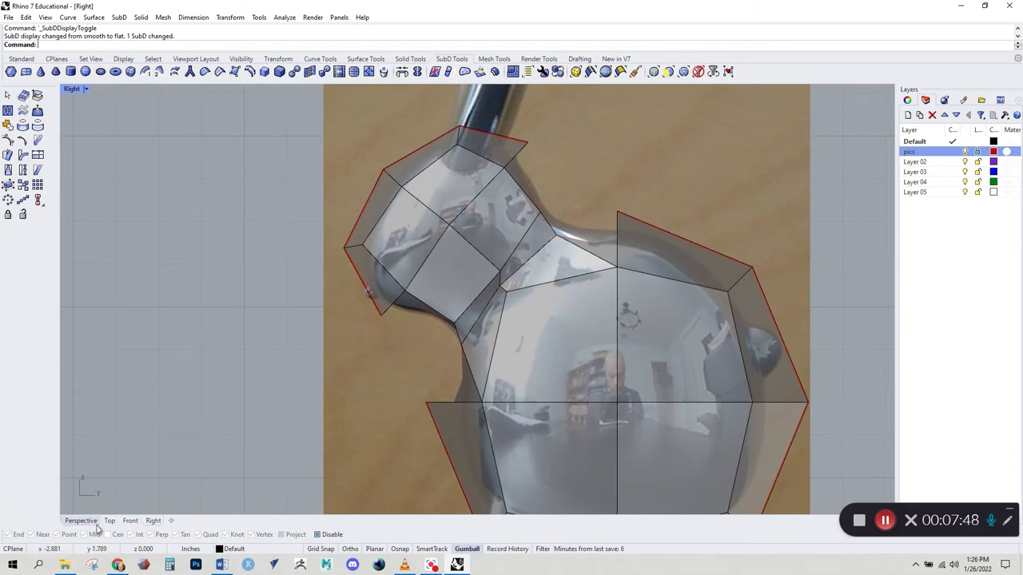
click(80, 520)
scroll(372, 445, up, 3)
right_drag(371, 445, 402, 404)
scroll(409, 390, up, 4)
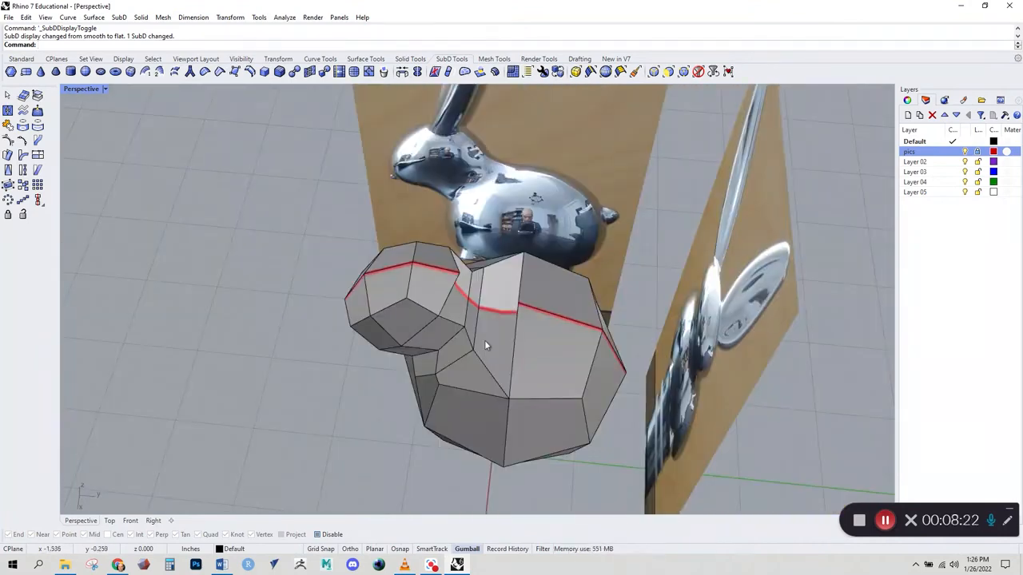
Move the nape edge beside the symmetry line, select the matching throat edge, and return the SubD to smooth display.
ctrl+shift+click(478, 326)
right_drag(498, 341, 514, 302)
drag(518, 303, 530, 304)
mouse_move(513, 292)
right_down()
mouse_move(471, 359)
mouse_move(440, 354)
mouse_move(504, 301)
right_up()
ctrl+shift+click(503, 301)
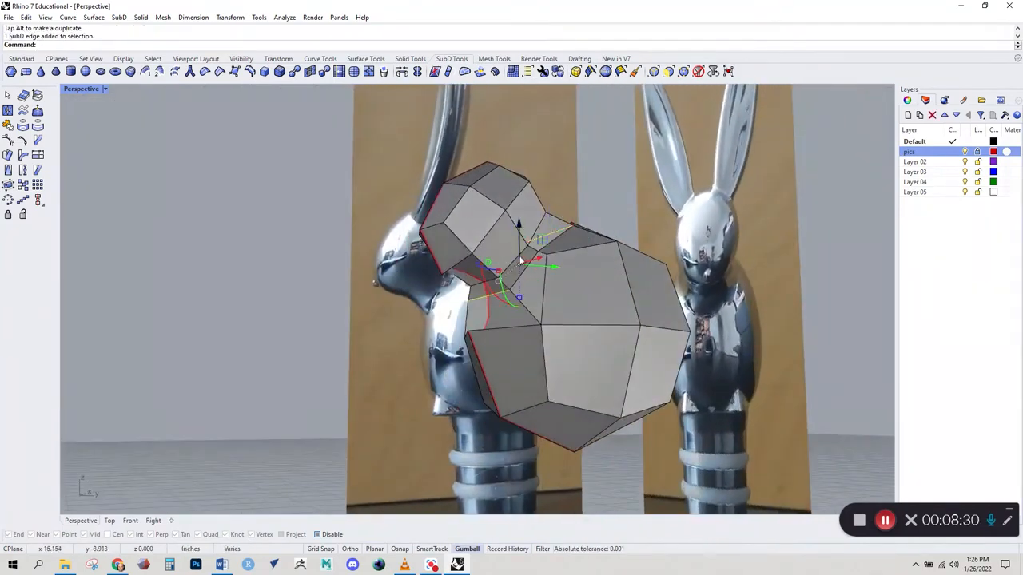
ctrl+shift+click(499, 298)
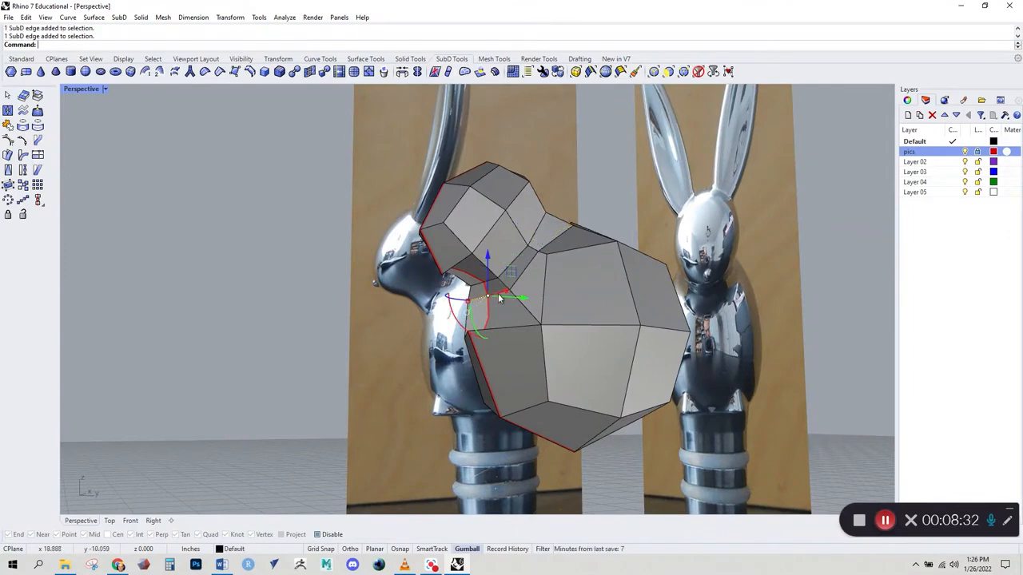
right_drag(489, 255, 378, 452)
key(Tab)
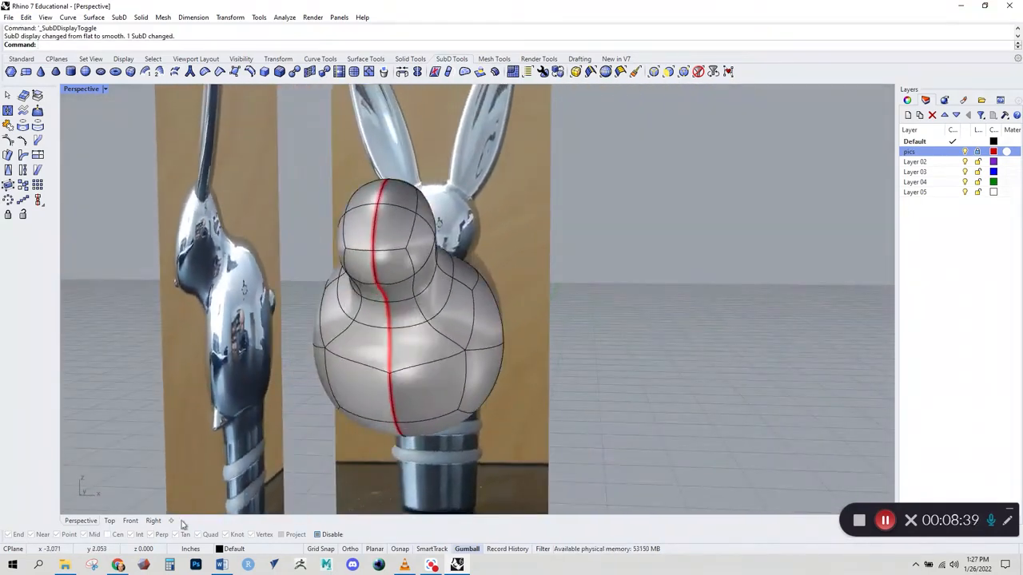
In the Front view, scale the whole SubD narrower in width toward the body outline in the front photo.
click(130, 521)
scroll(325, 392, up, 8)
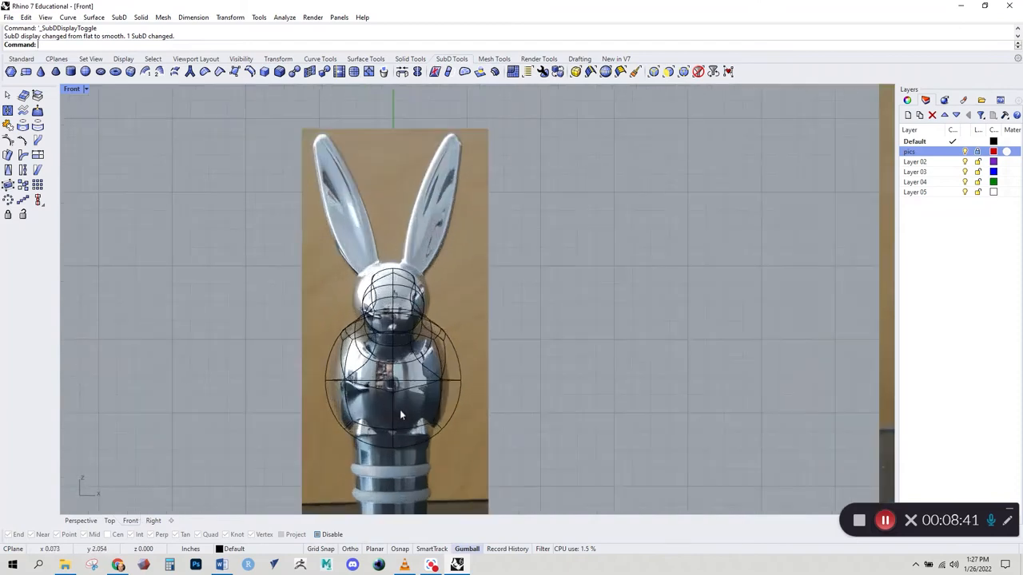
click(384, 375)
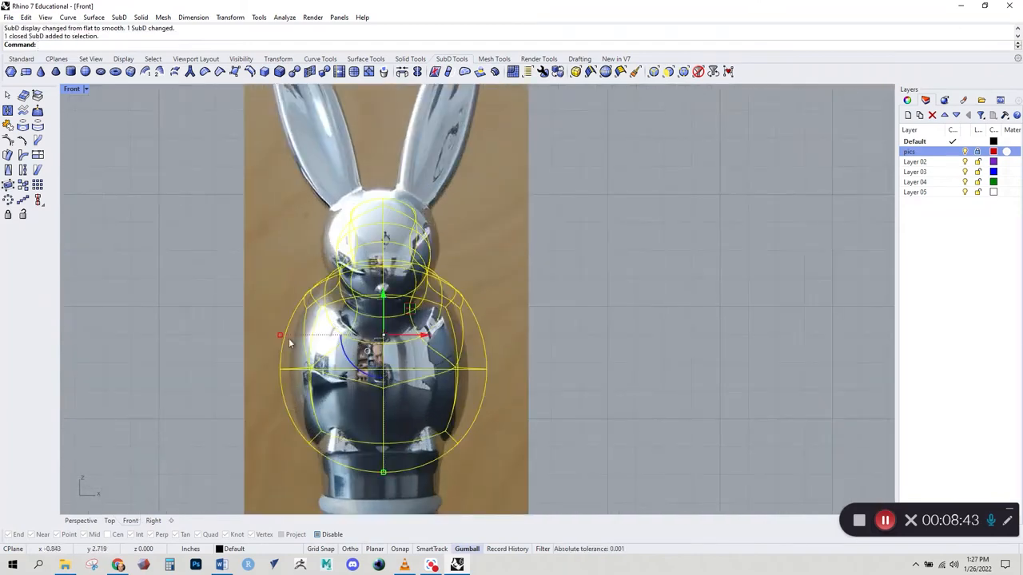
drag(279, 338, 292, 336)
right_drag(398, 251, 414, 338)
click(461, 347)
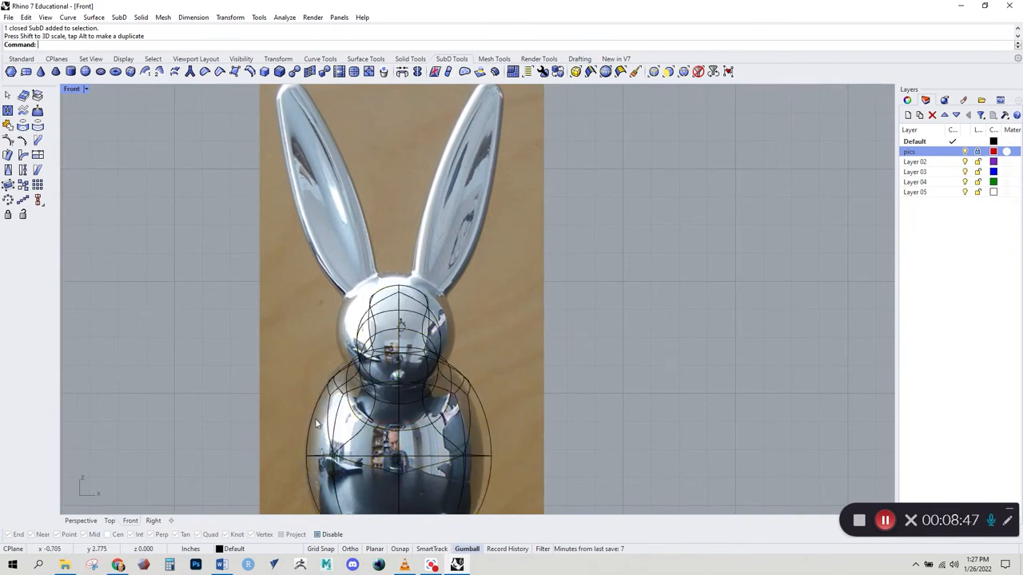
right_drag(292, 431, 260, 369)
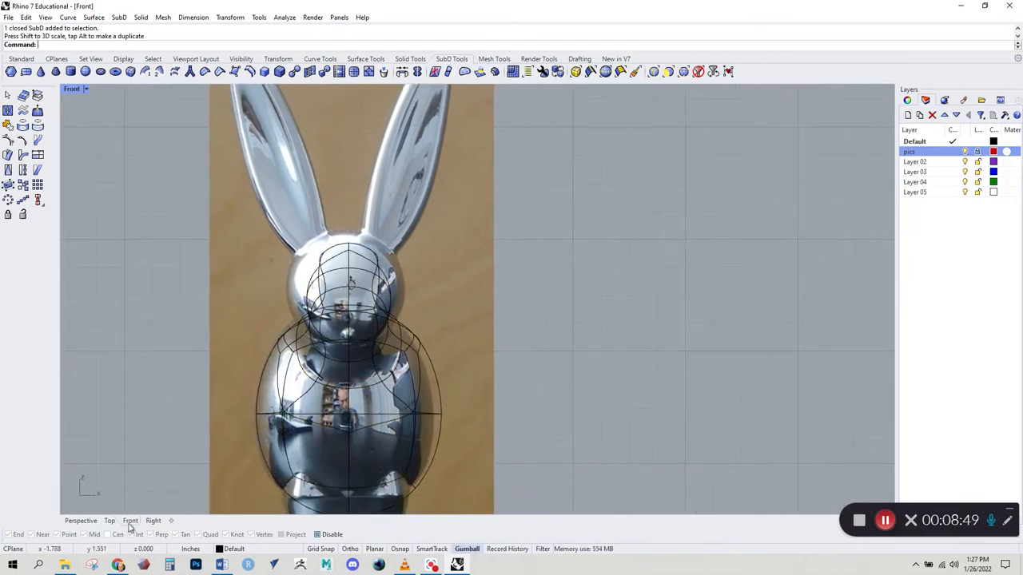
Select the edge loop around the middle of the head and move it outward in the Front view to widen the head.
click(154, 521)
ctrl+shift+double_click(483, 282)
right_drag(440, 369, 444, 347)
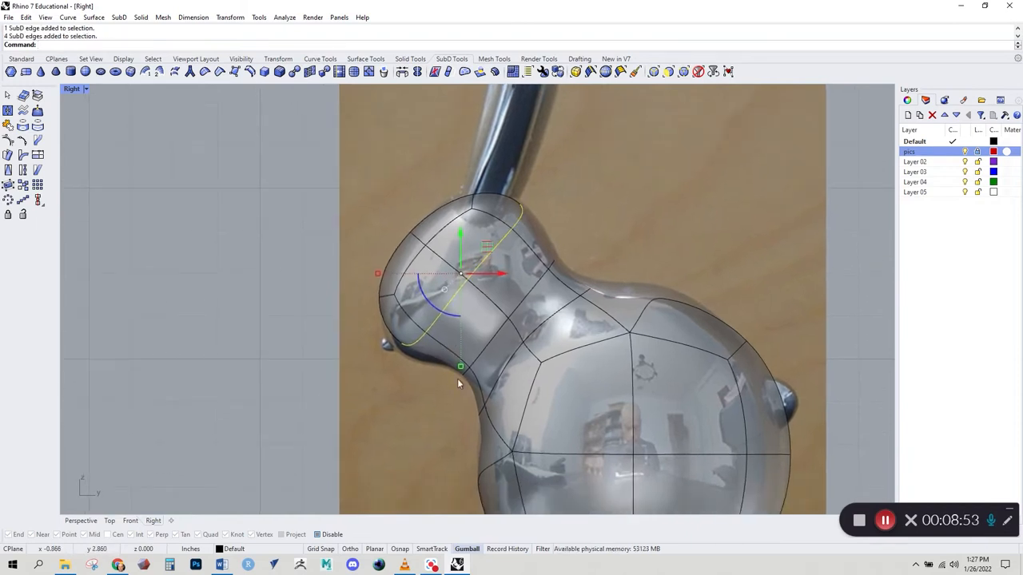
click(130, 521)
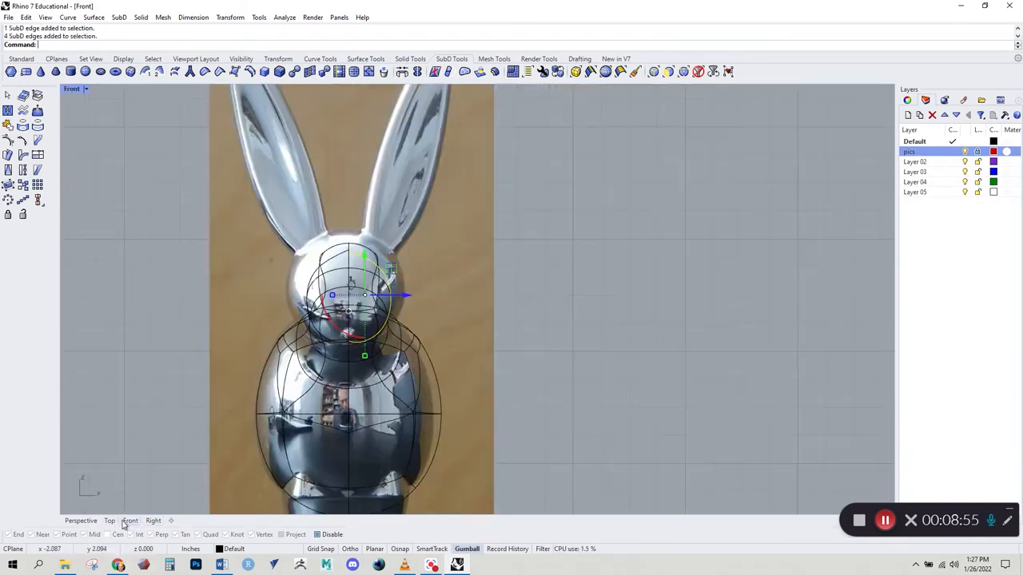
right_drag(387, 374, 416, 376)
drag(437, 345, 460, 345)
scroll(436, 344, up, 4)
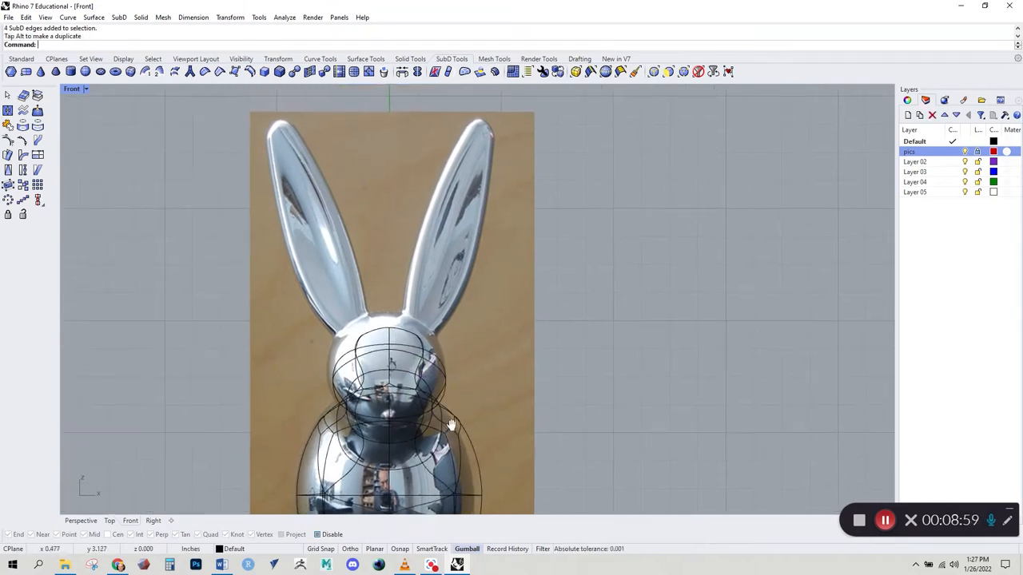
Select the vertices and edges at the top of the head and move them up toward the base of the ears.
drag(350, 250, 491, 306)
drag(432, 248, 433, 225)
key(Escape)
right_drag(596, 343, 589, 256)
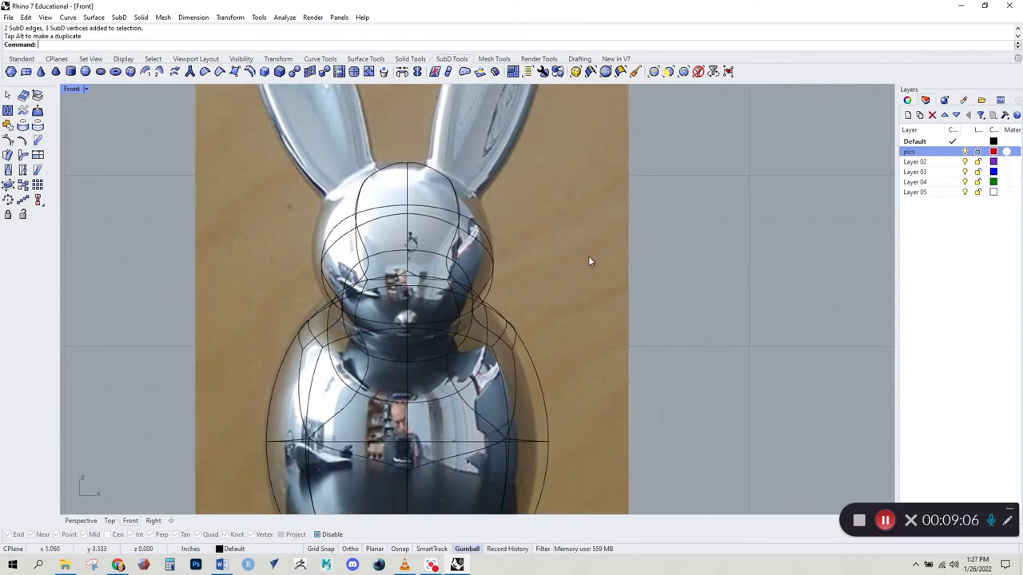
Check the head in Perspective and undo the last move of its top vertices.
click(80, 520)
right_drag(96, 495, 271, 407)
key(ctrl+z)
right_drag(412, 339, 432, 330)
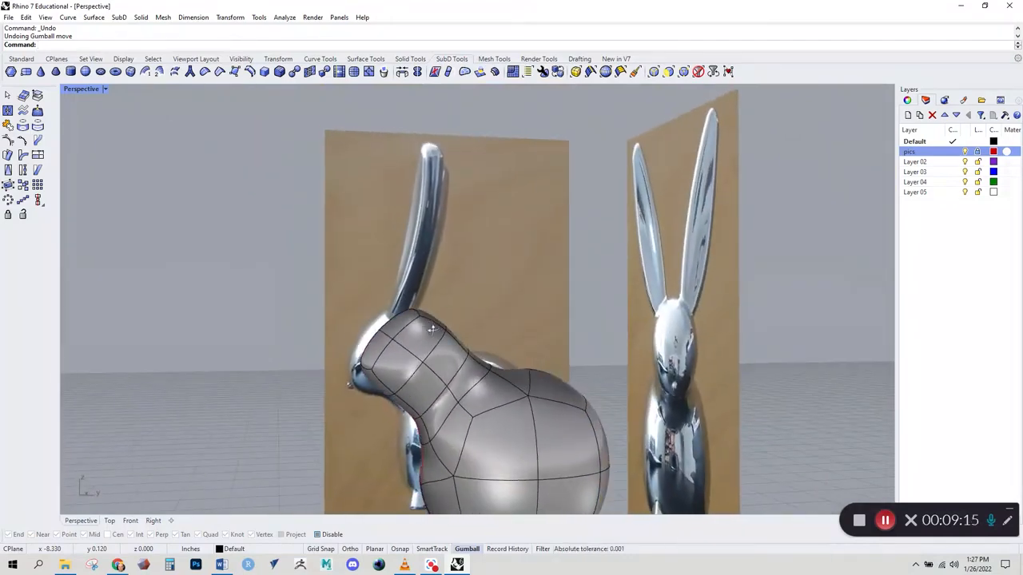
right_drag(401, 373, 304, 479)
In the Right view, select the face at the rabbit's muzzle and move it down toward the chin outline in the side photo.
click(152, 521)
right_drag(328, 366, 374, 353)
ctrl+shift+click(392, 318)
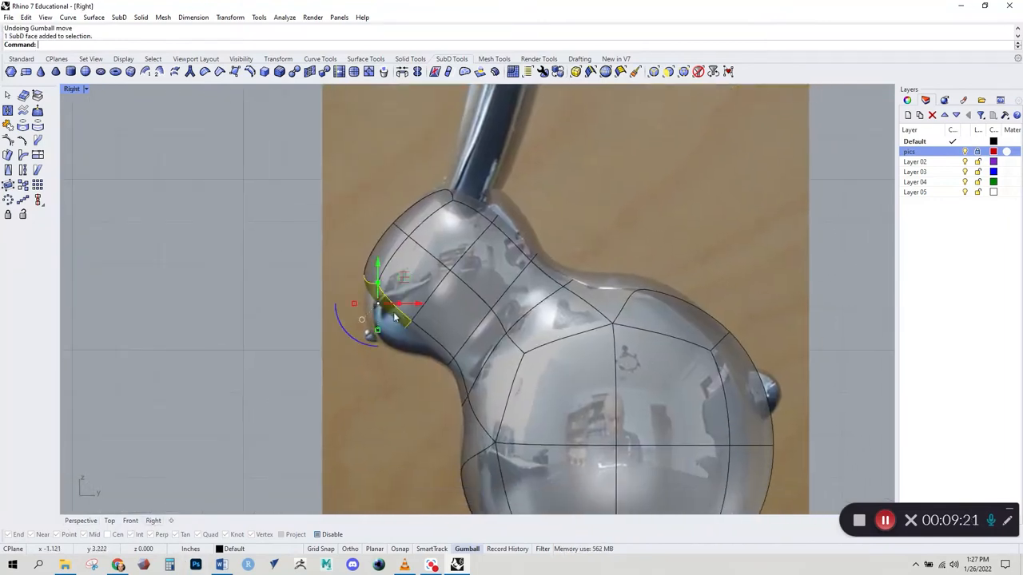
drag(403, 277, 403, 313)
click(368, 387)
right_drag(368, 390, 319, 453)
ctrl+shift+click(441, 272)
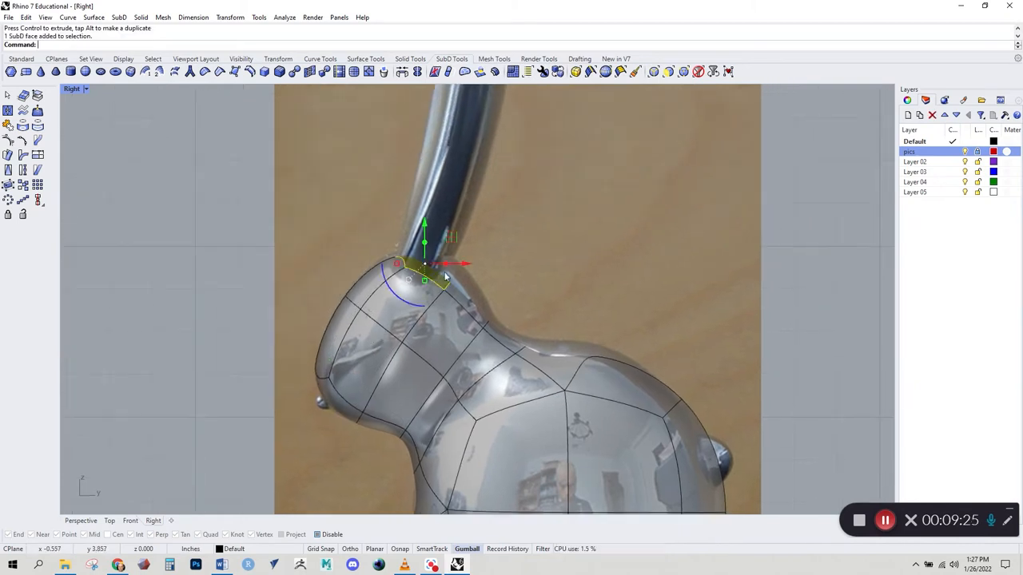
ctrl+shift+click(464, 300)
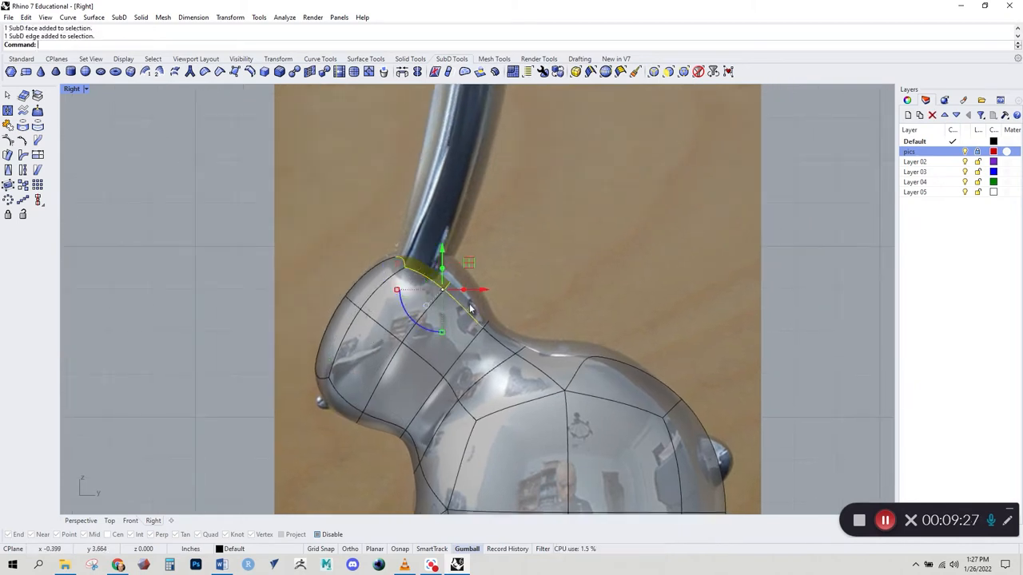
drag(469, 262, 487, 251)
click(521, 272)
key(ctrl+z)
Select the upper back edge of the head and move it outward toward the head outline in the side photo.
ctrl+shift+click(447, 289)
click(505, 247)
right_drag(511, 286, 500, 217)
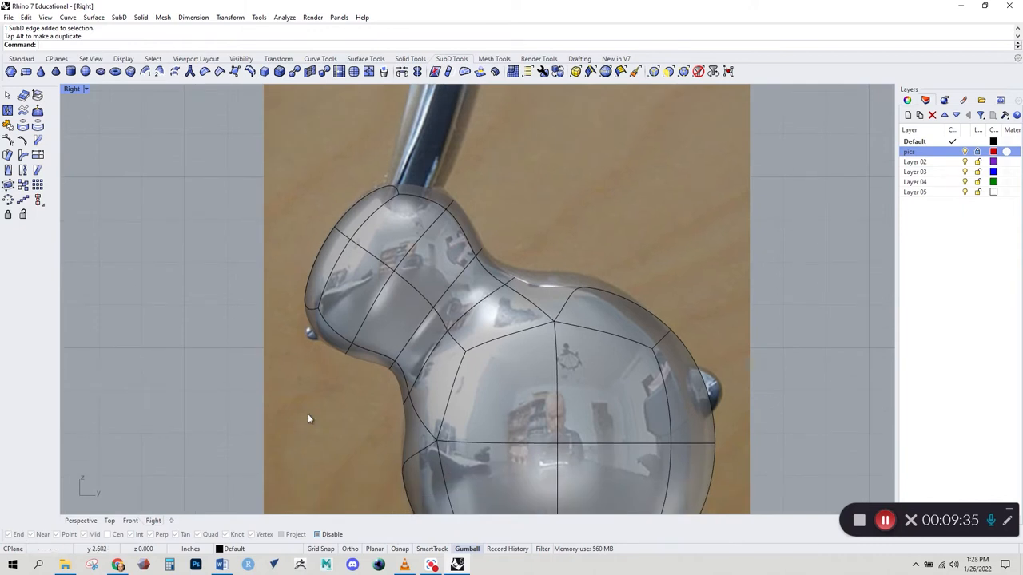
Compare the head and body with the reference photos in the Right, Front and Perspective views.
right_drag(277, 428, 235, 254)
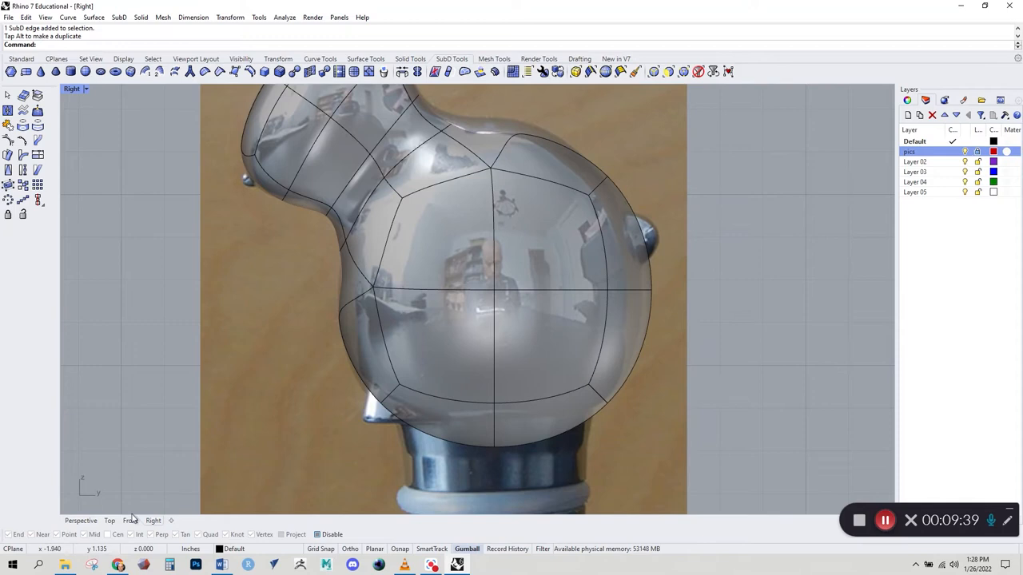
click(131, 521)
mouse_move(334, 383)
right_down()
mouse_move(335, 214)
mouse_move(317, 387)
right_up()
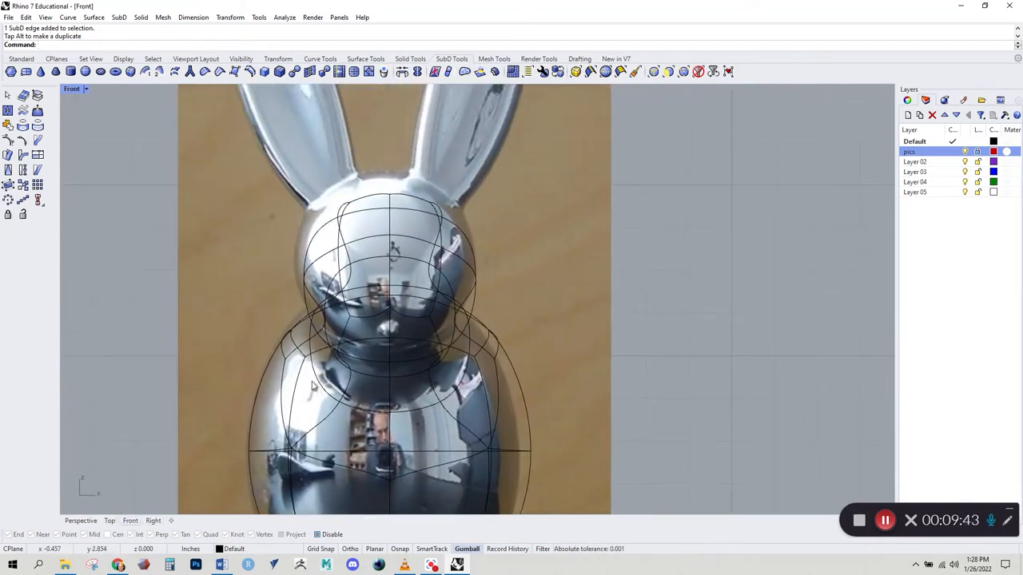
right_drag(297, 330, 281, 313)
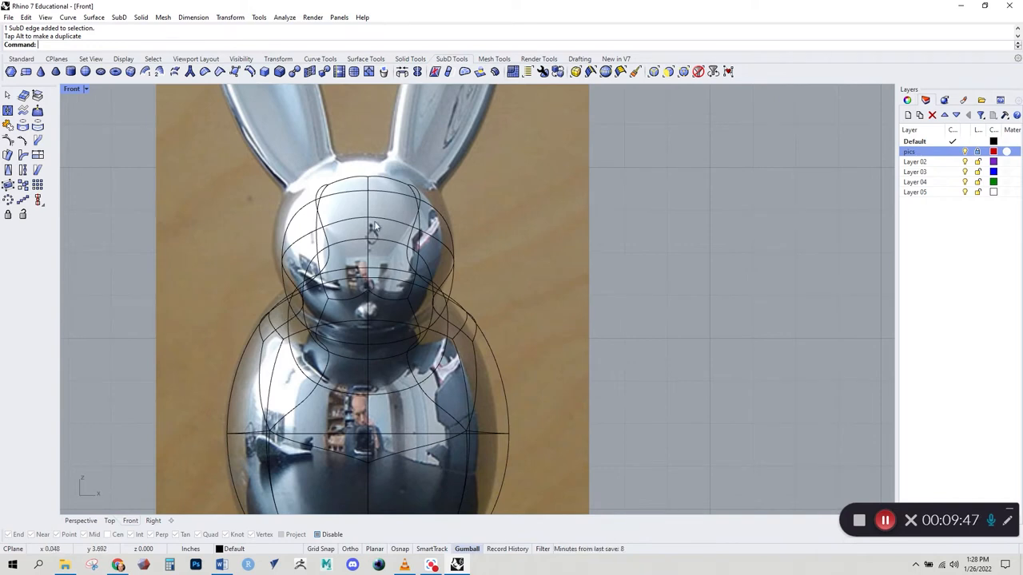
click(87, 521)
right_drag(157, 484, 364, 423)
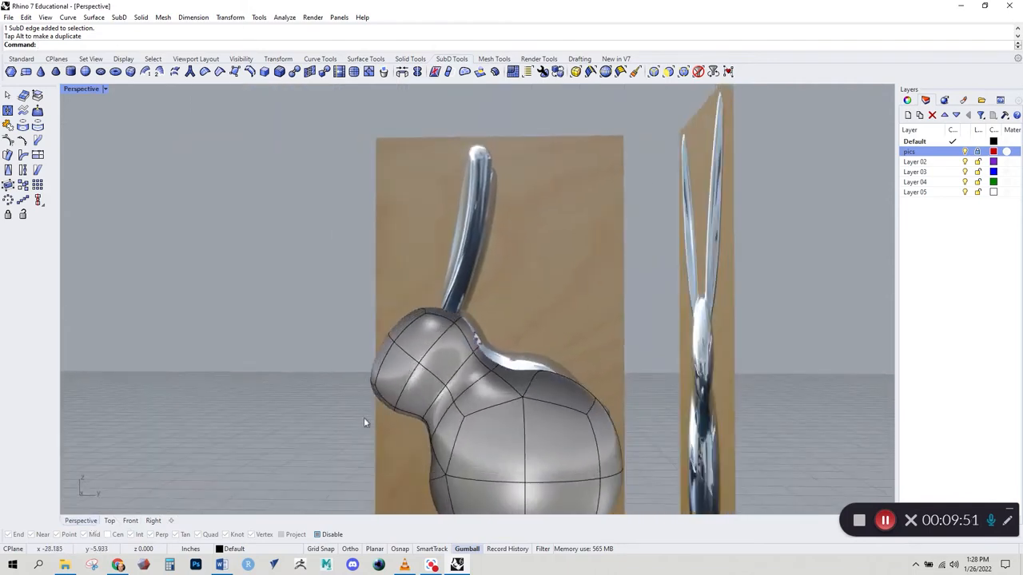
right_drag(269, 381, 432, 366)
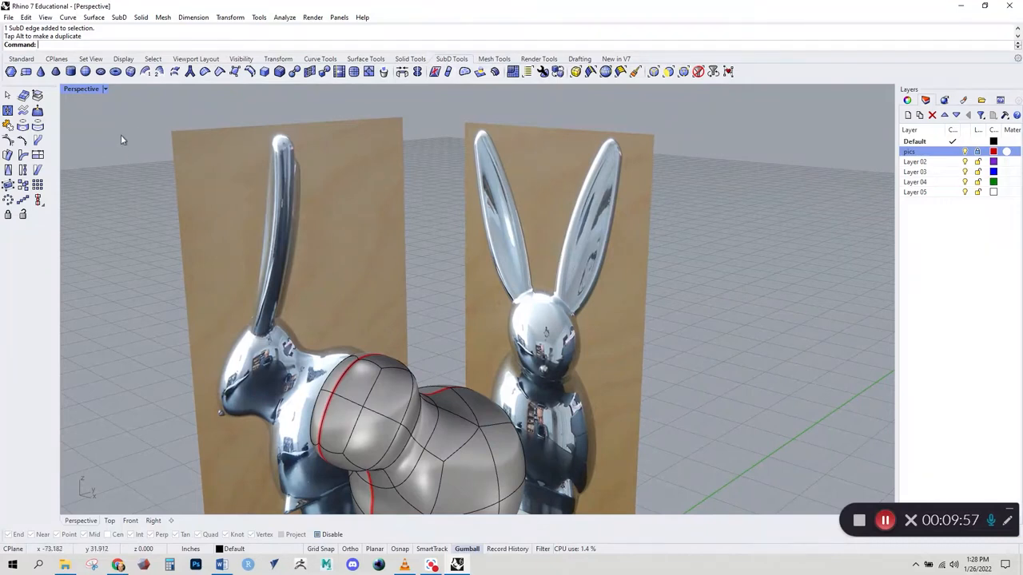
Create a SubD sphere of about 0.15 in radius centred on a vertex beside the symmetry line on top of the head.
click(84, 72)
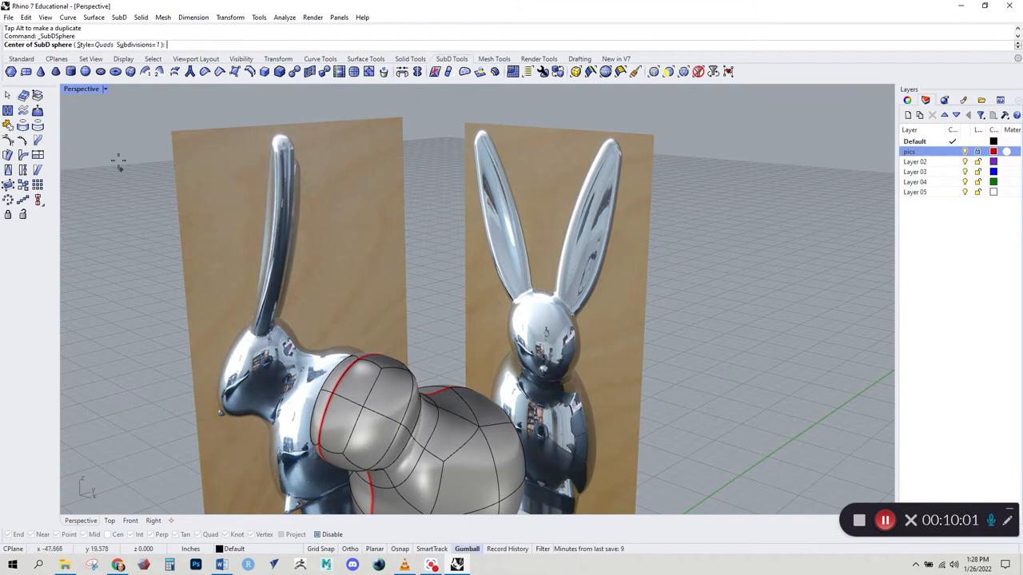
right_drag(374, 426, 395, 389)
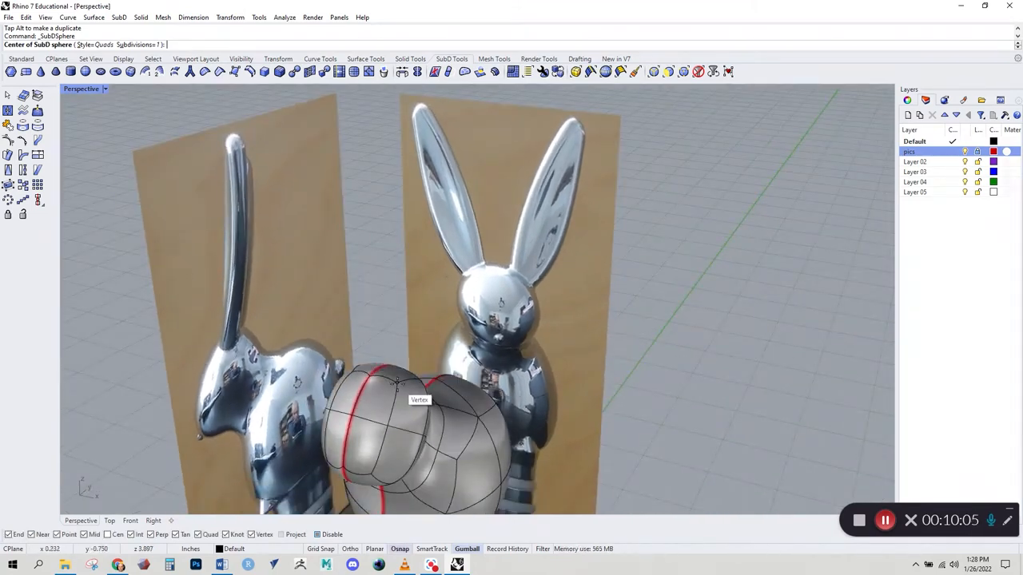
click(397, 383)
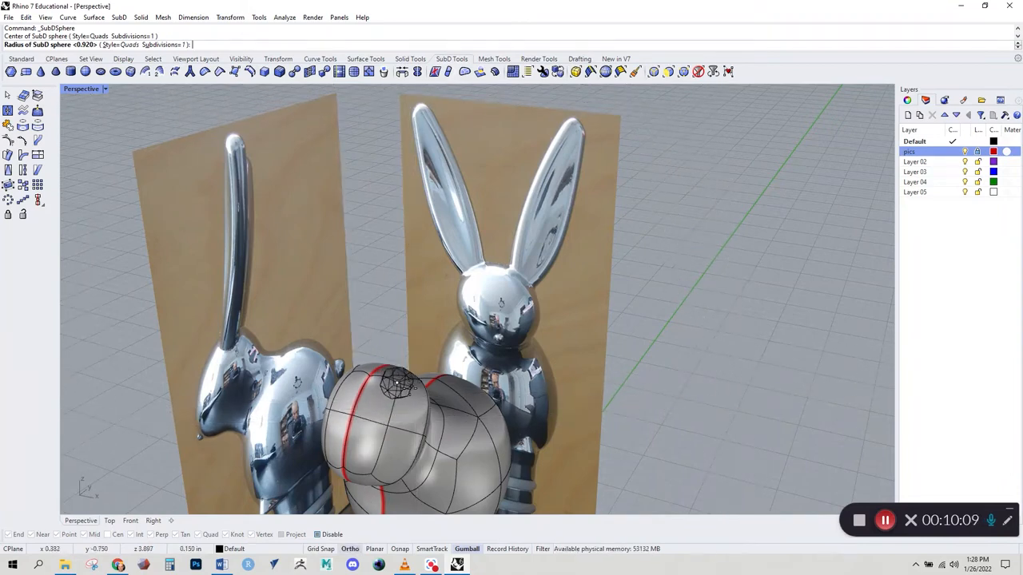
click(414, 391)
right_drag(414, 392, 383, 374)
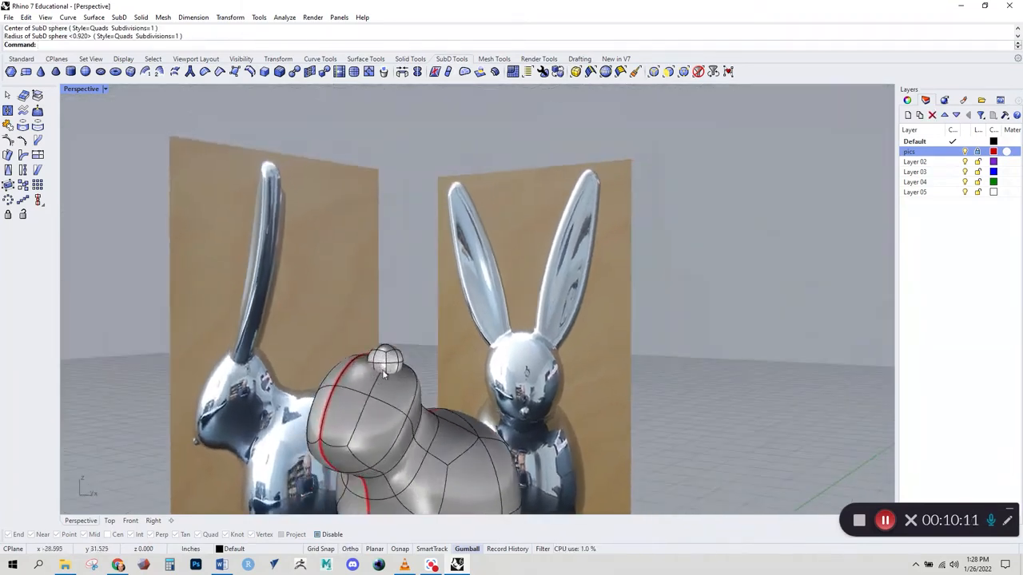
Stretch the small SubD sphere vertically into a long ear shape and move it up above the head.
click(383, 367)
drag(385, 379, 390, 488)
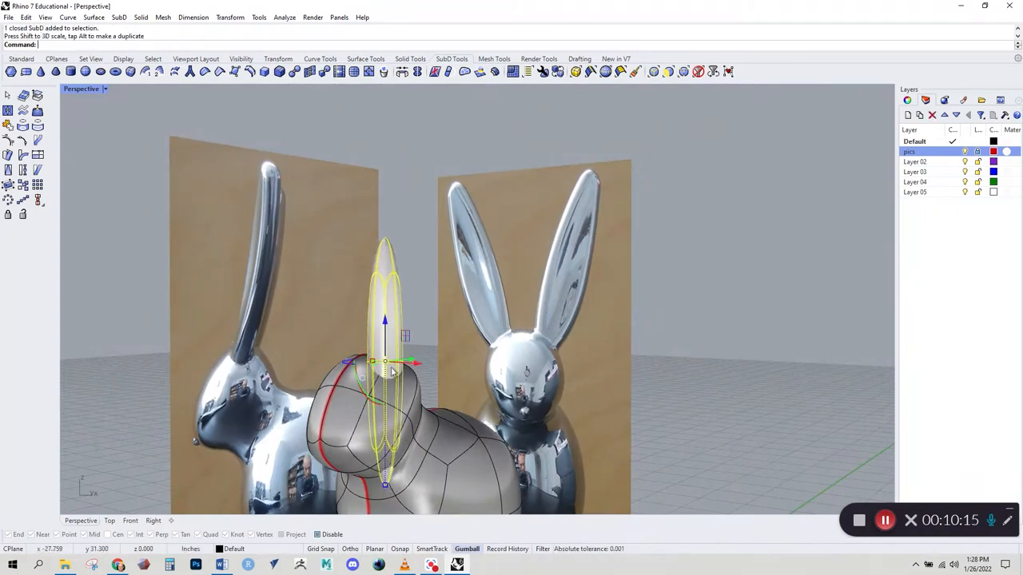
drag(385, 325, 389, 185)
With the SubD displayed flat, scale the vertices of the ear's top end vertically until the pointed tip is level.
shift+right_drag(407, 282, 479, 352)
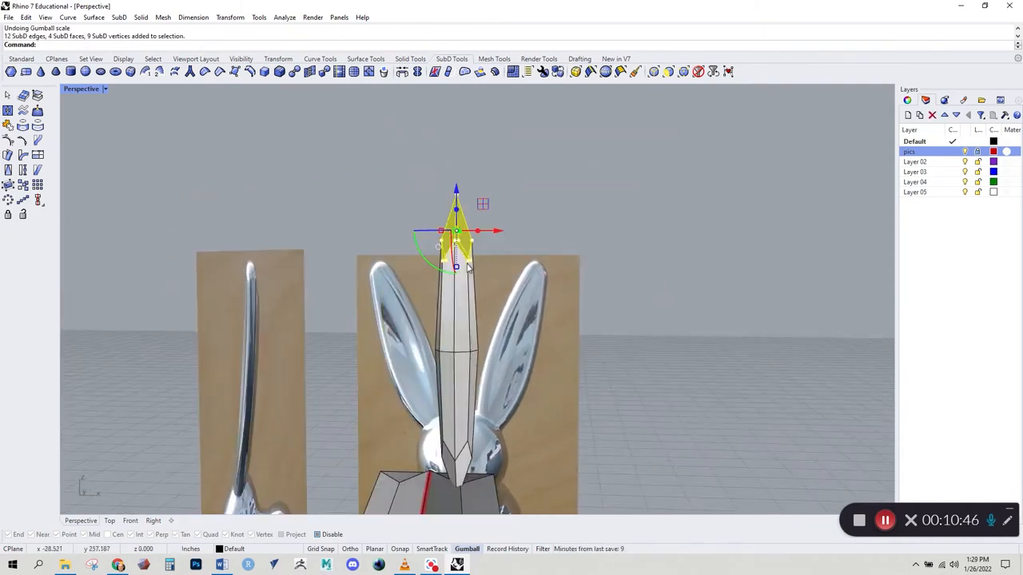
right_drag(473, 273, 485, 297)
drag(473, 273, 473, 234)
right_drag(476, 267, 440, 310)
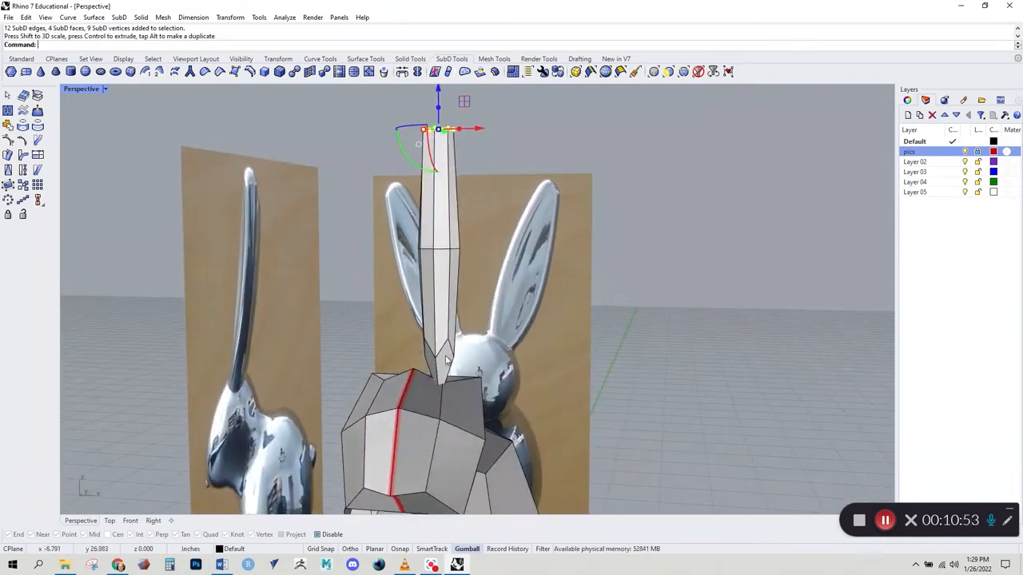
Select the vertices at the ear's bottom end and flatten them vertically to match the top end.
key(Escape)
click(446, 325)
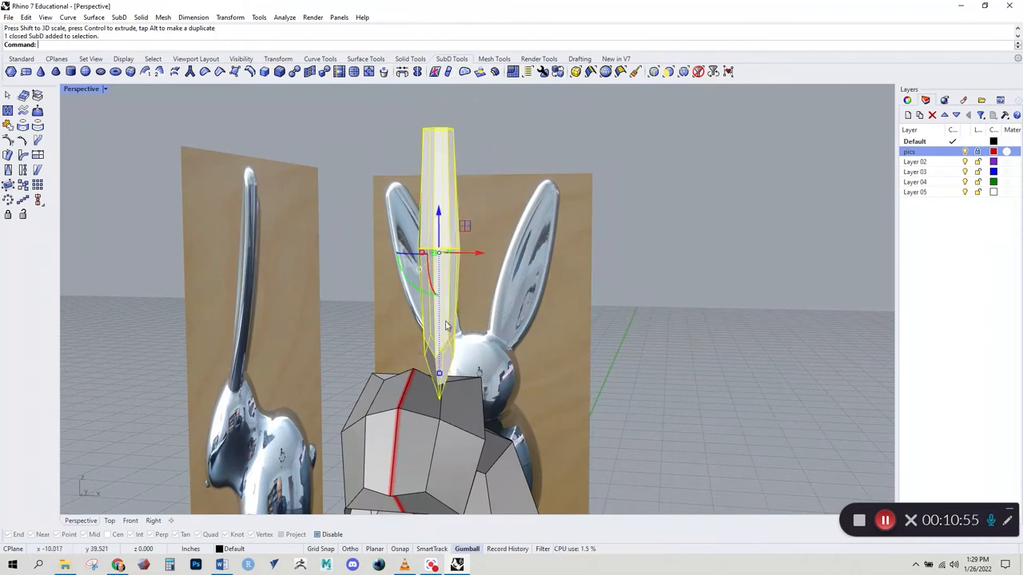
key(Tab)
ctrl+shift+drag(358, 223, 445, 290)
right_drag(445, 290, 479, 288)
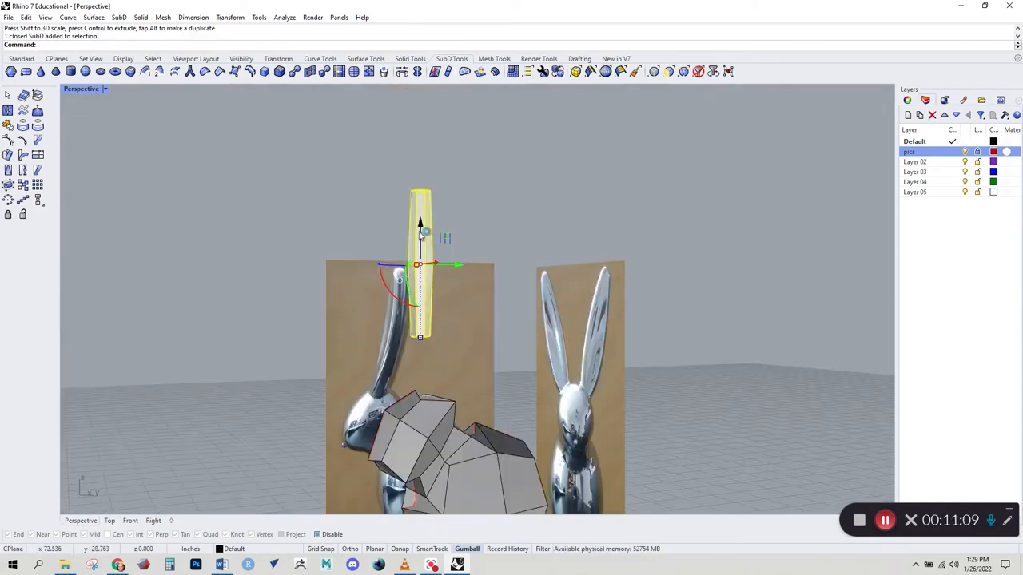
Lower the ear onto the head, tilting and shifting it in the Right view to follow the ear in the side photo.
drag(424, 233, 420, 300)
right_drag(419, 304, 384, 447)
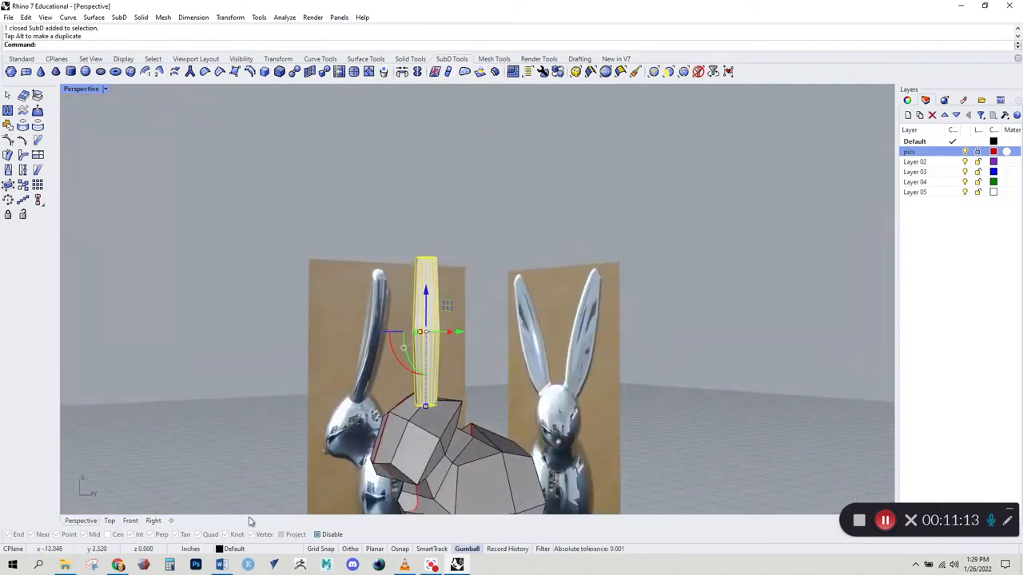
click(153, 521)
scroll(413, 282, down, 4)
right_drag(384, 123, 429, 401)
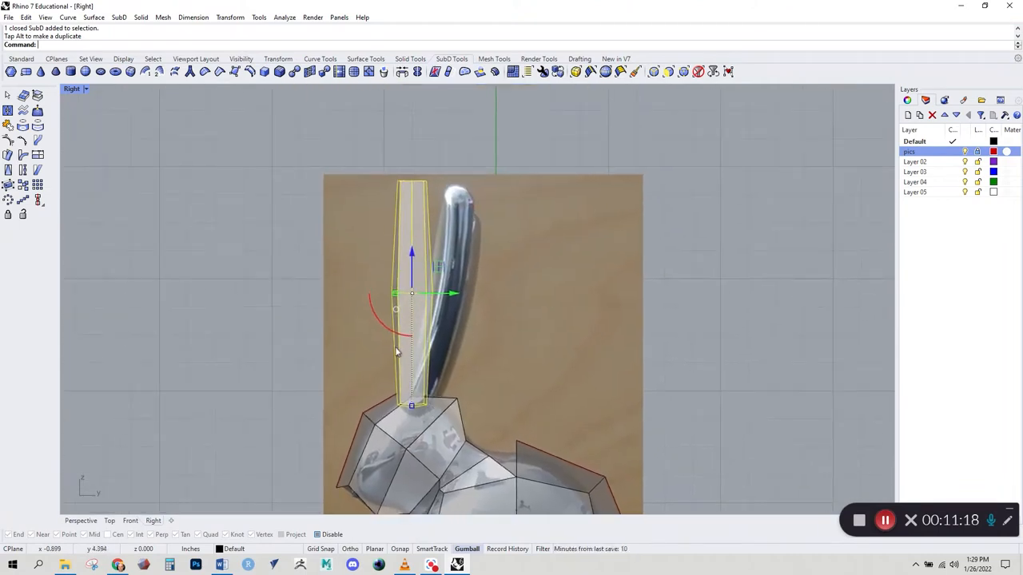
drag(402, 341, 390, 337)
drag(454, 304, 482, 307)
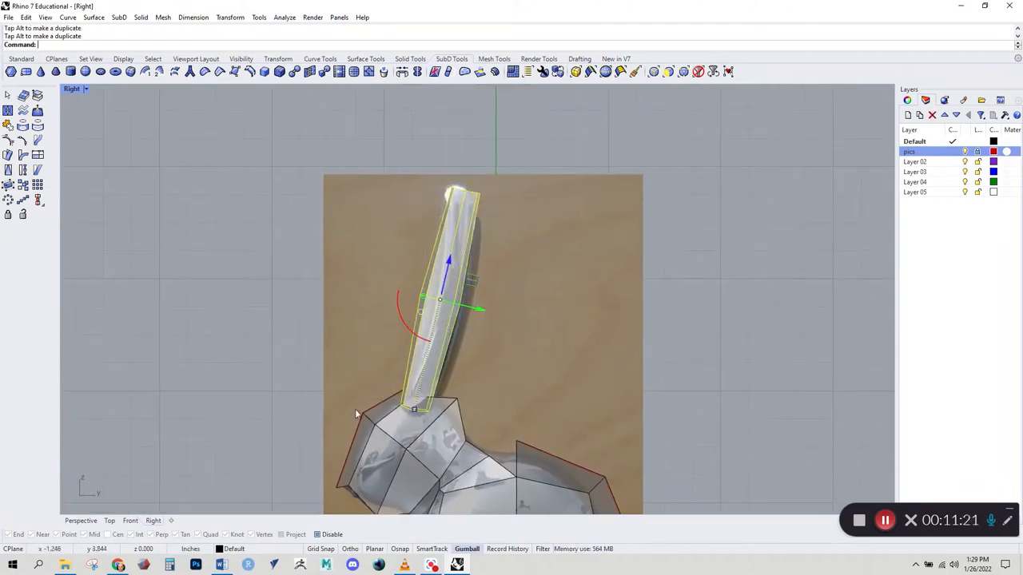
In the Front view, tilt, move and widen the ear to fit over the matching ear in the front photo.
click(130, 521)
scroll(388, 406, down, 4)
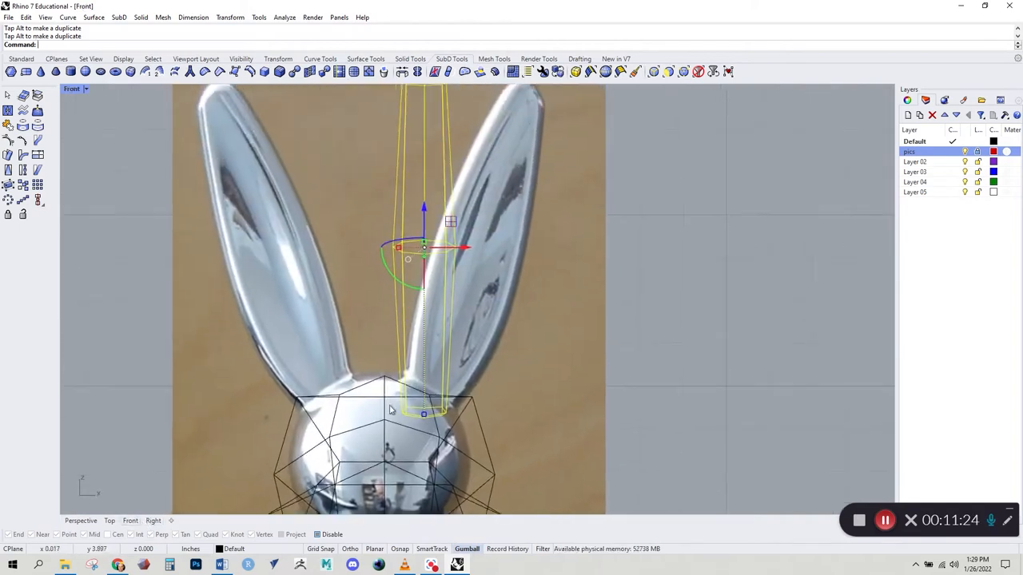
scroll(388, 406, down, 3)
drag(413, 359, 474, 343)
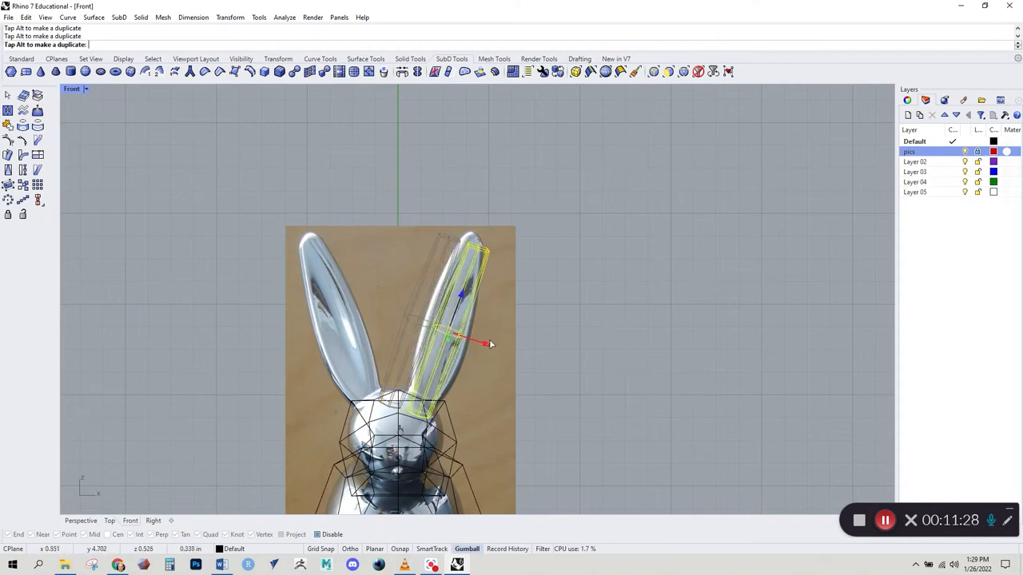
drag(437, 334, 453, 376)
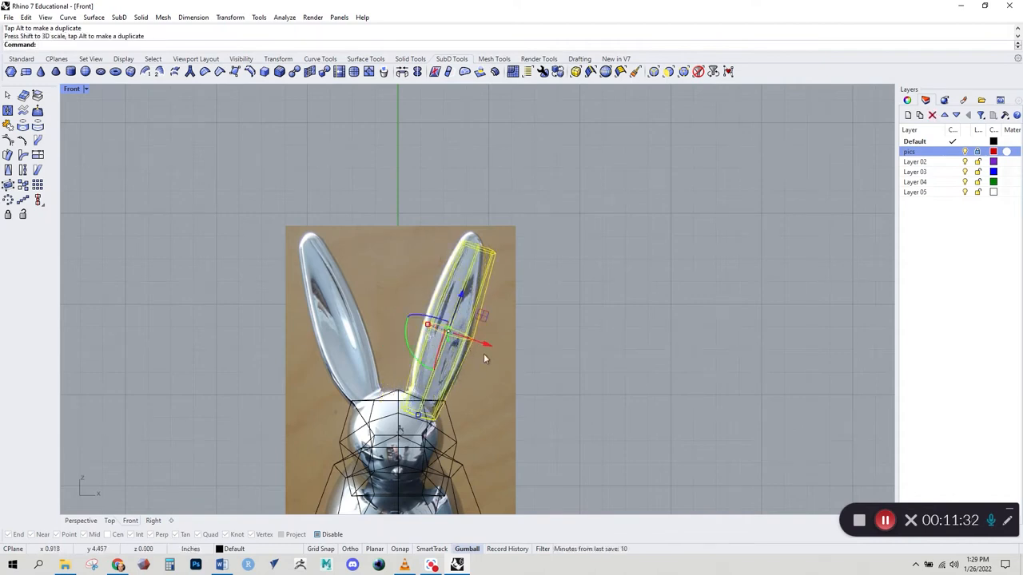
drag(488, 346, 486, 345)
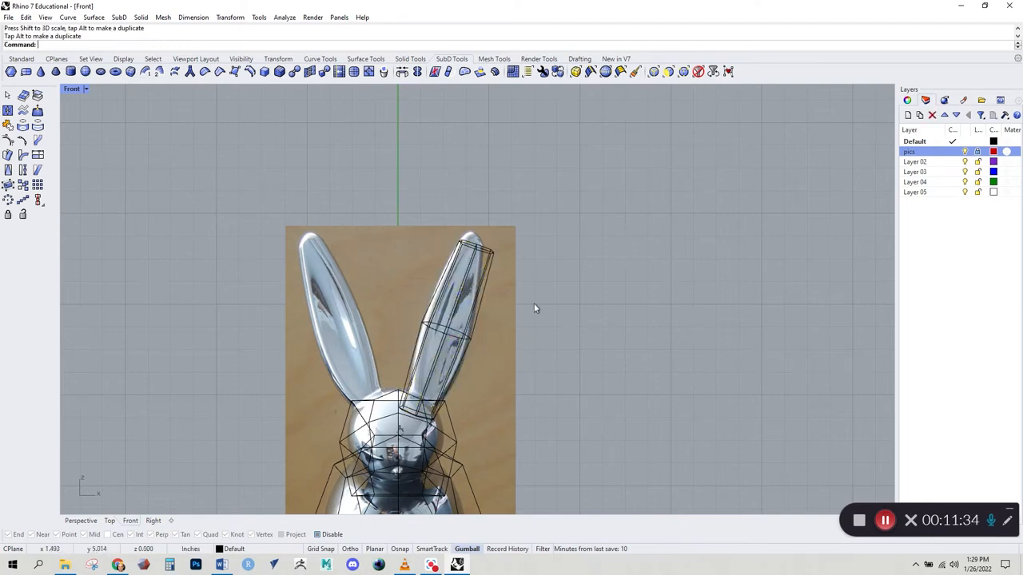
Select the ear's top end and narrow it with Scale1D along its slanted edge to match the ear width in the front photo.
click(536, 307)
scroll(470, 240, up, 2)
scroll(472, 240, up, 1)
ctrl+shift+drag(426, 211, 542, 294)
right_drag(517, 290, 506, 308)
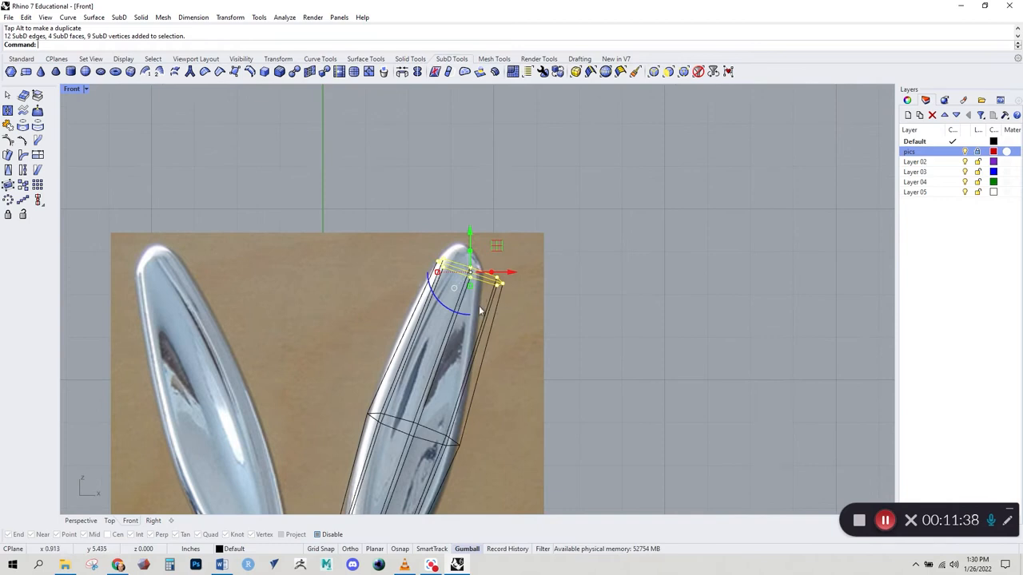
key(Return)
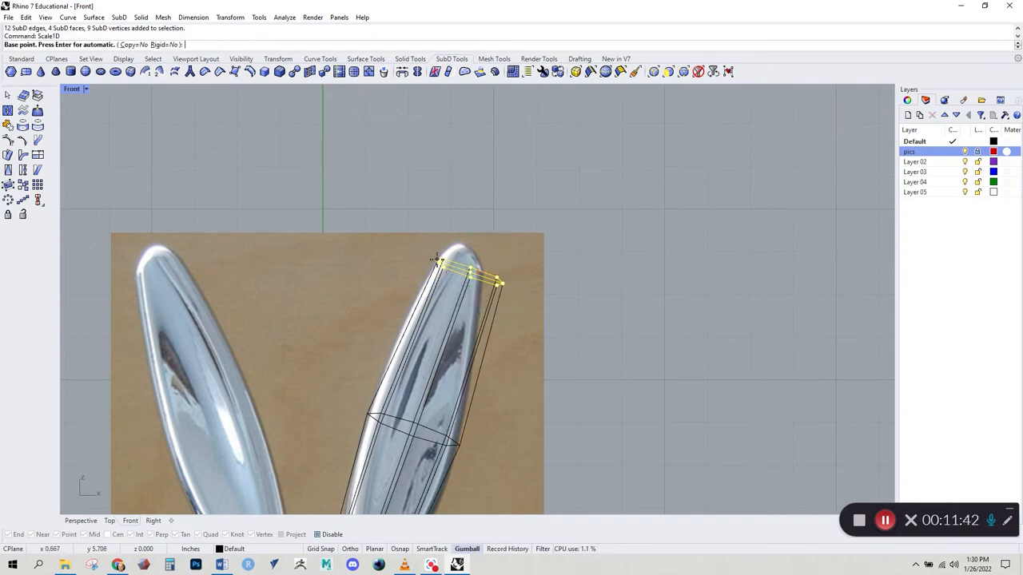
click(438, 261)
click(616, 321)
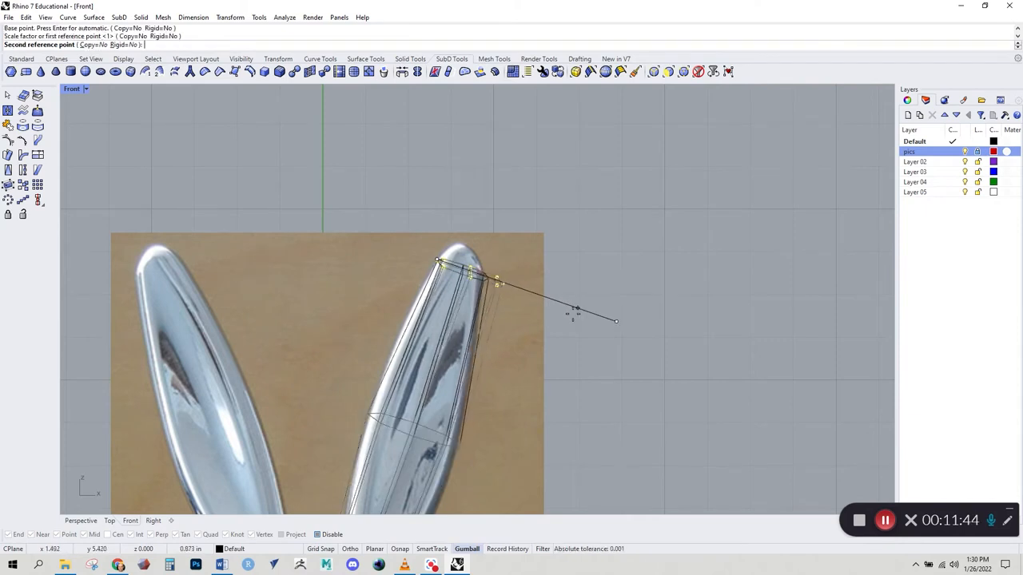
click(557, 315)
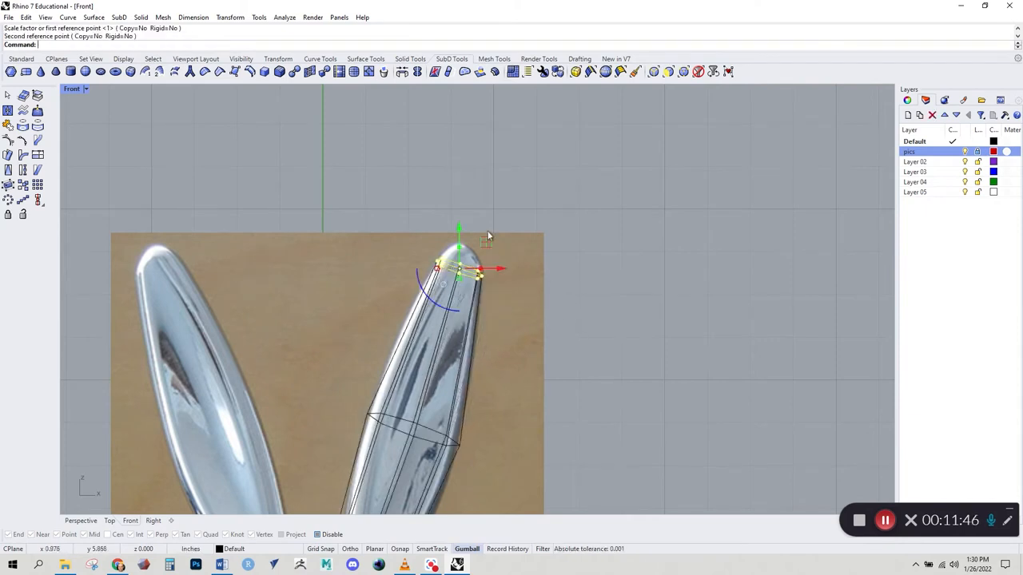
Move the ear's top end up toward the ear tip in the front photo.
drag(485, 242, 492, 226)
click(573, 376)
scroll(574, 378, down, 4)
right_drag(544, 400, 533, 254)
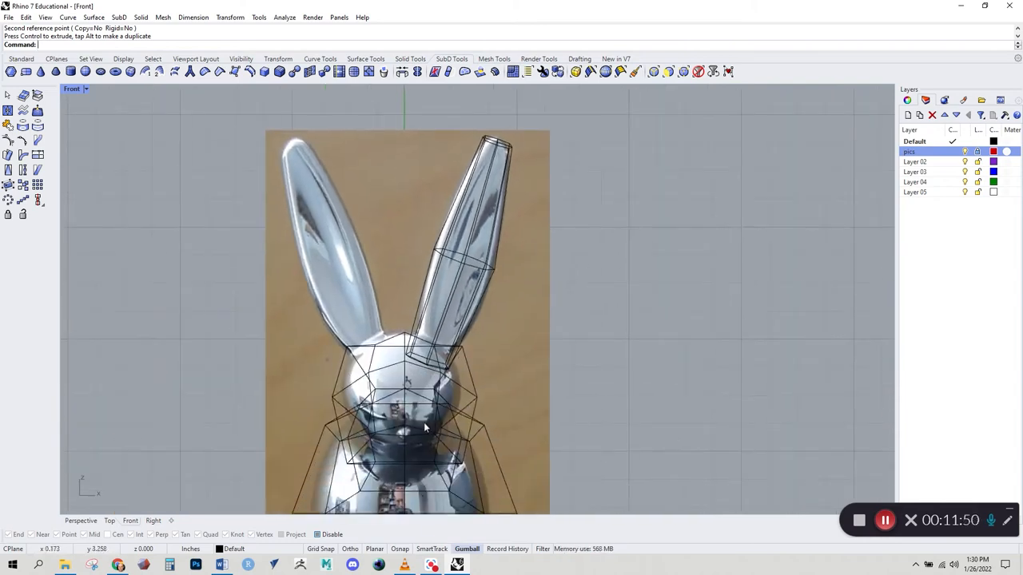
In the Right view, select the ear's middle edge loop and move it toward the back to follow the curve in the side photo.
click(153, 521)
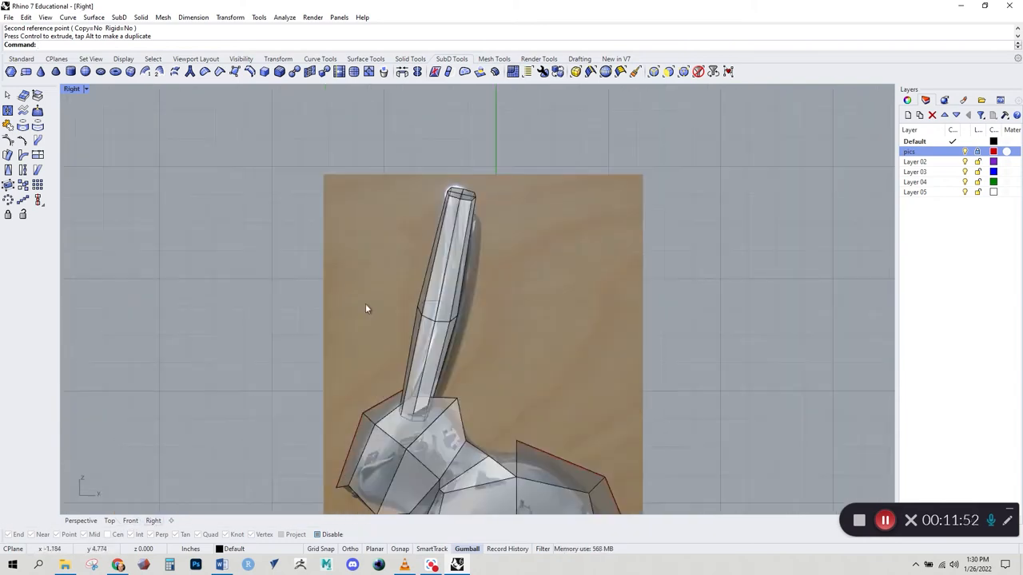
drag(470, 339, 471, 340)
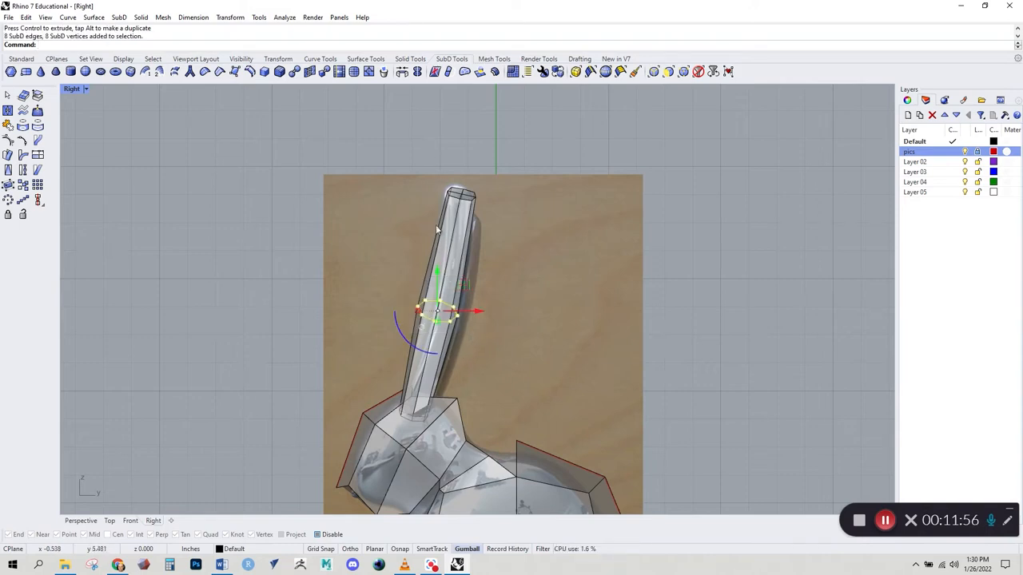
drag(467, 284, 476, 283)
right_drag(506, 356, 547, 354)
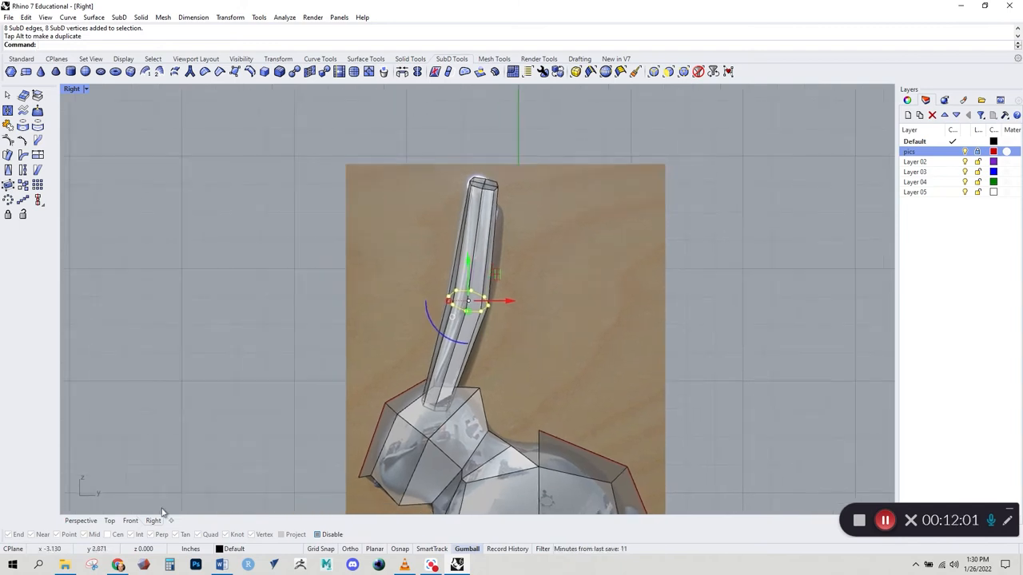
Return to the Perspective view, deselect the ear's edge loop and display the SubDs as smooth.
click(94, 520)
click(221, 402)
right_drag(317, 339, 470, 380)
key(Tab)
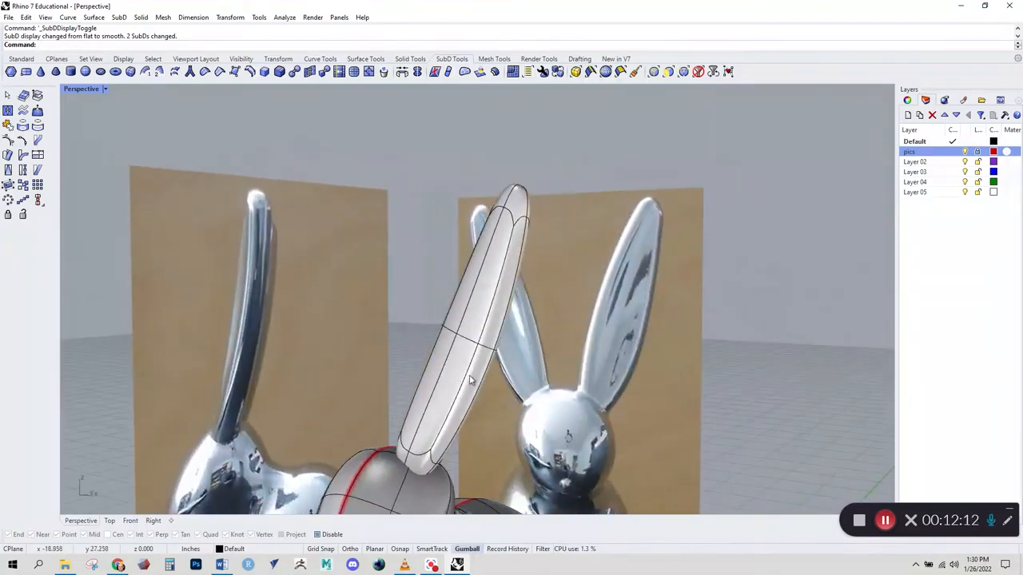
Push the ear's front centre edges inward to hollow its face, and shift a single vertex near its upper end.
ctrl+shift+click(464, 319)
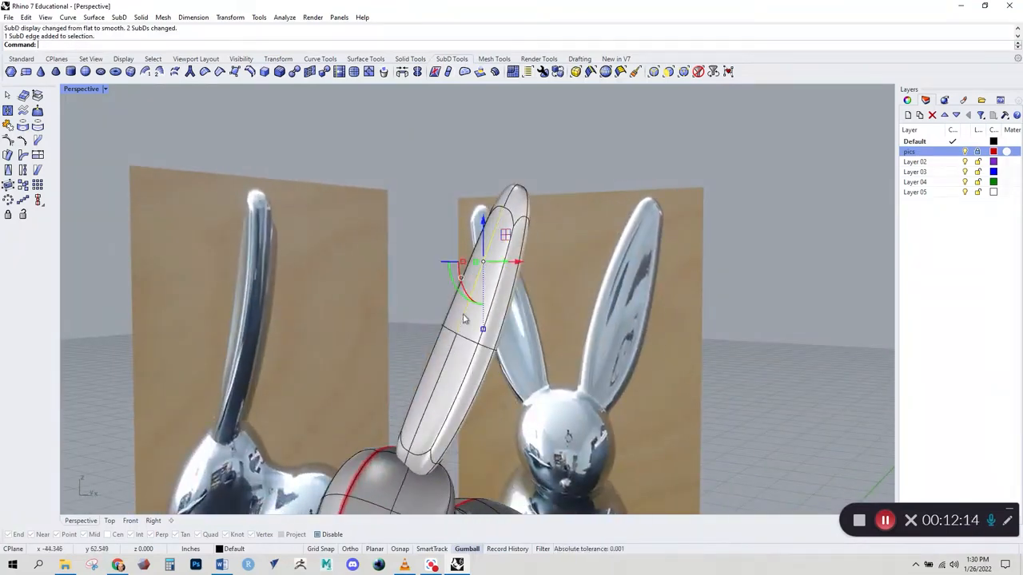
ctrl+shift+click(432, 402)
right_drag(432, 402, 404, 396)
drag(429, 351, 450, 344)
right_drag(450, 344, 486, 270)
ctrl+shift+click(521, 231)
drag(496, 258, 484, 261)
With the ear selected, set Record, Update, Lock, BrokenHistoryWarning and RecordAnnotationHistory to Yes in the history settings.
right_drag(512, 304, 452, 343)
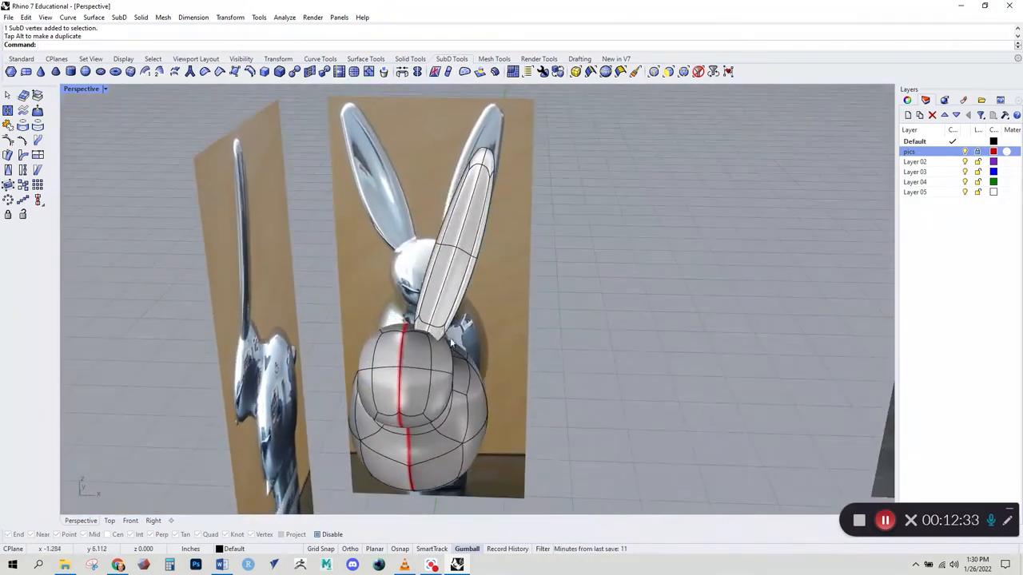
click(455, 286)
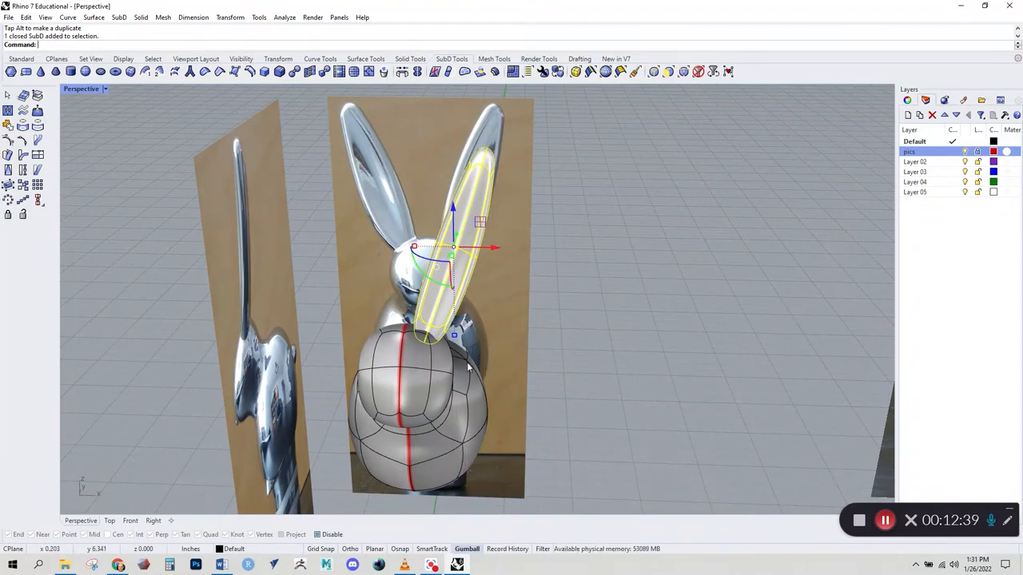
click(21, 59)
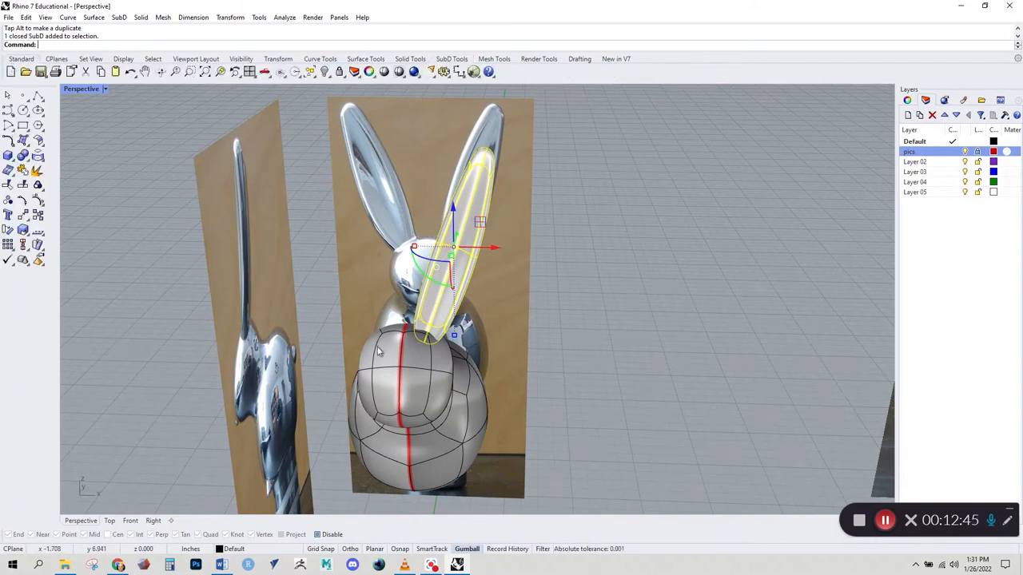
click(38, 260)
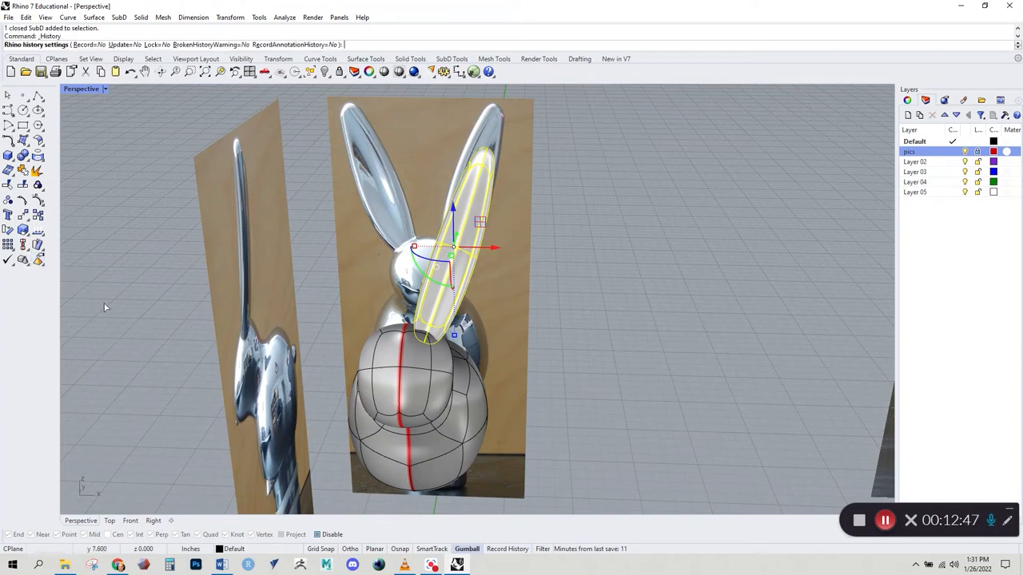
click(90, 45)
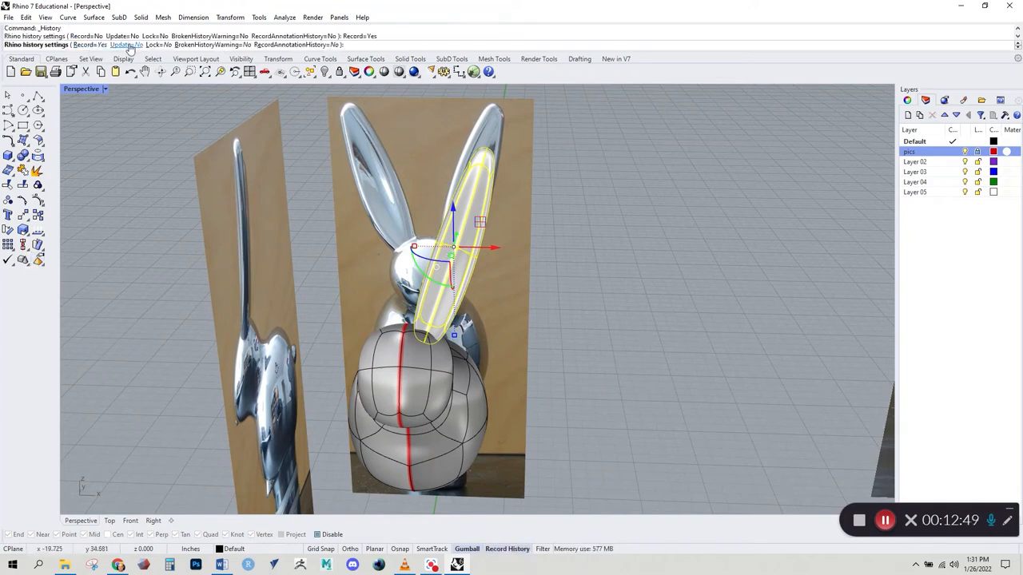
click(126, 44)
click(159, 45)
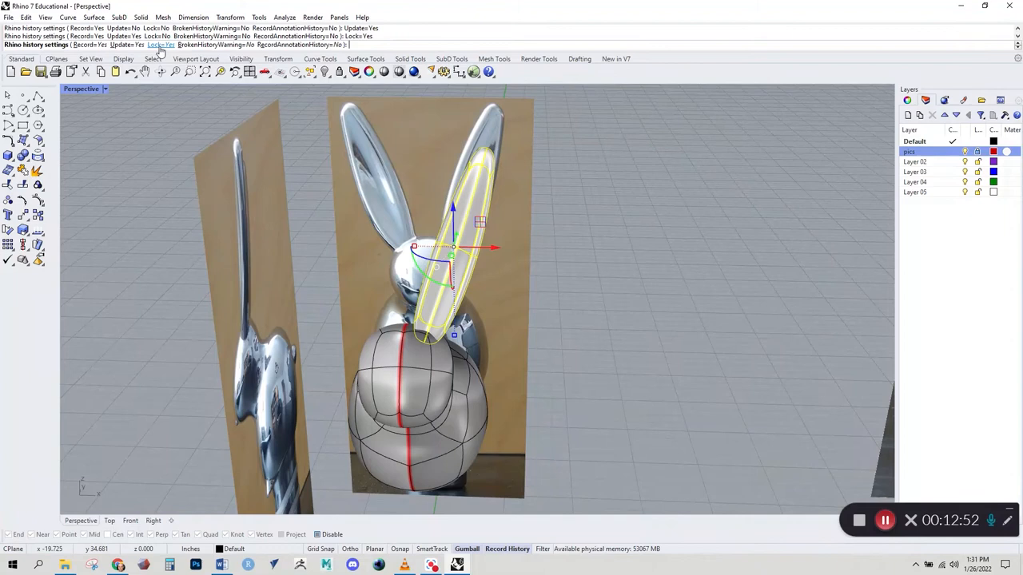
click(203, 46)
click(292, 45)
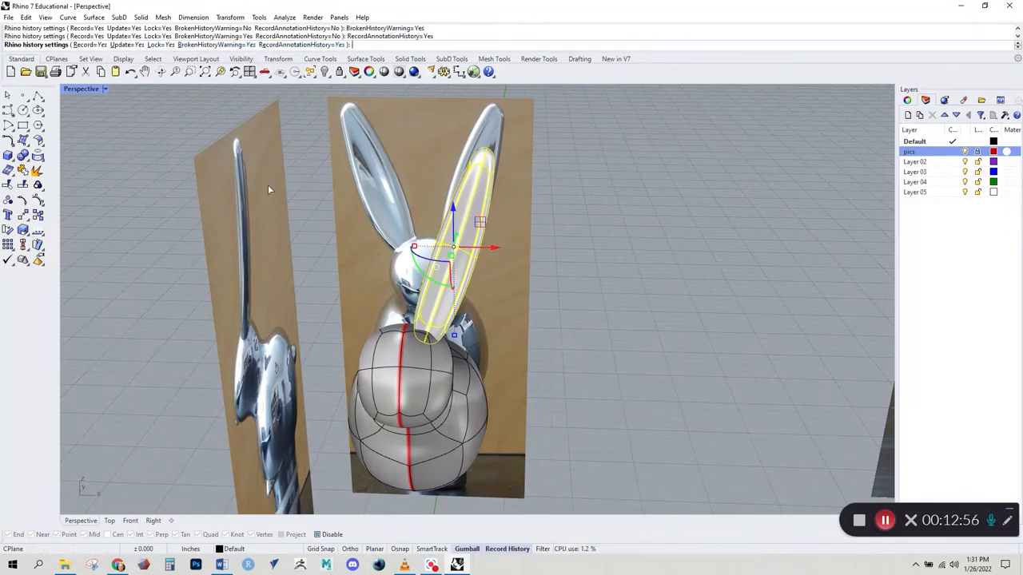
right_click(321, 192)
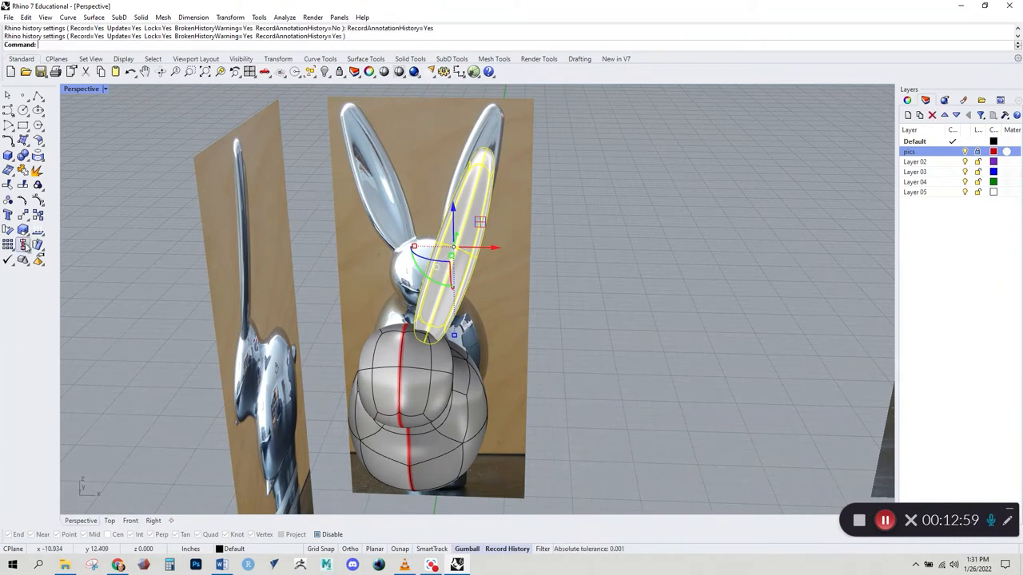
Mirror a copy of the ear across the centre plane of the head, snapping the mirror plane to the centre line.
key(Return)
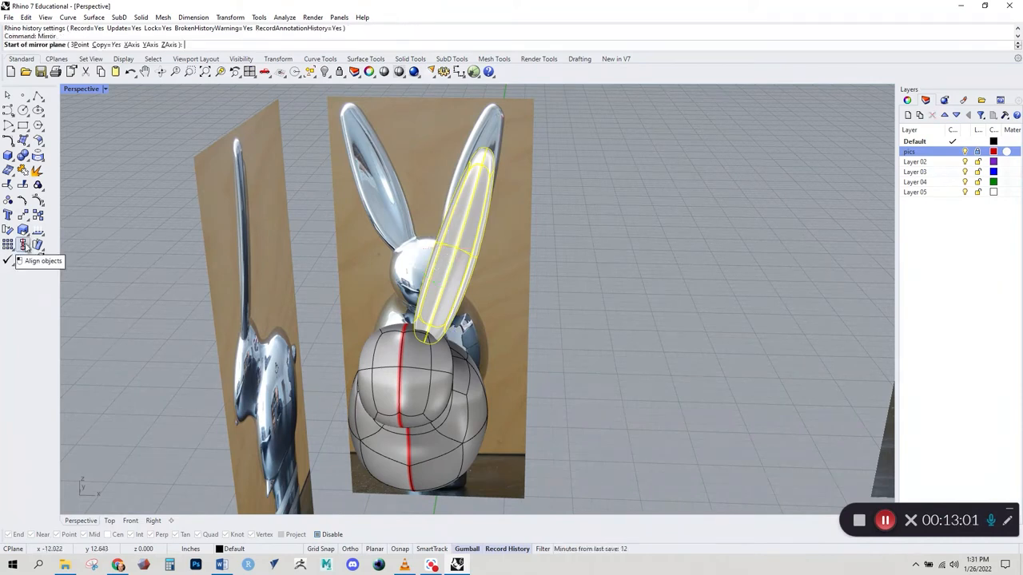
key(alt)
click(409, 363)
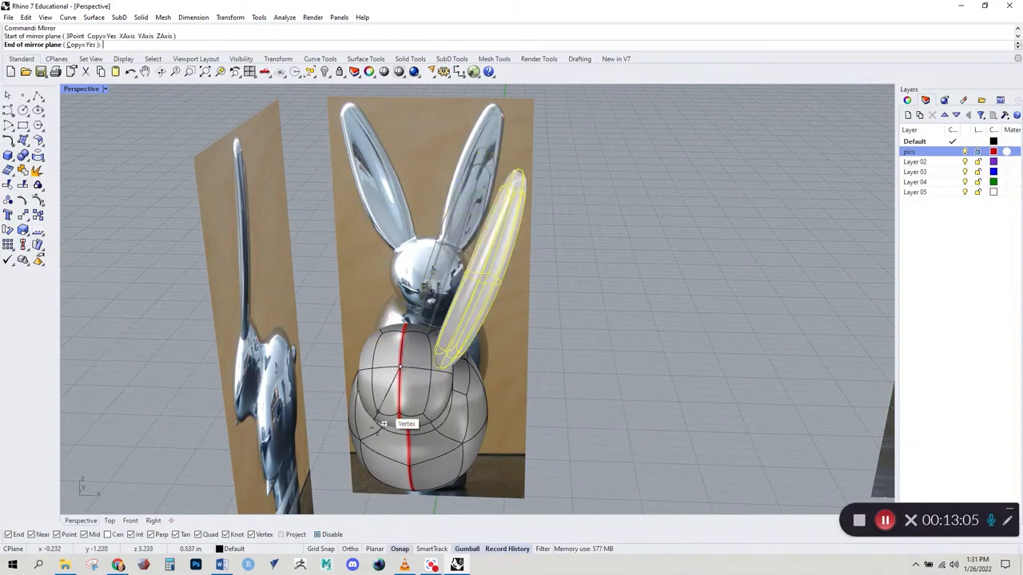
click(388, 474)
Move the original ear sideways to test the history link with its mirrored copy, and undo the move.
right_drag(553, 382, 512, 272)
click(450, 230)
drag(507, 235, 533, 236)
key(ctrl+z)
click(600, 382)
Bevel the edges surrounding the lower front faces of the head with one segment to outline a small nose area.
right_drag(600, 384, 487, 310)
scroll(446, 358, up, 5)
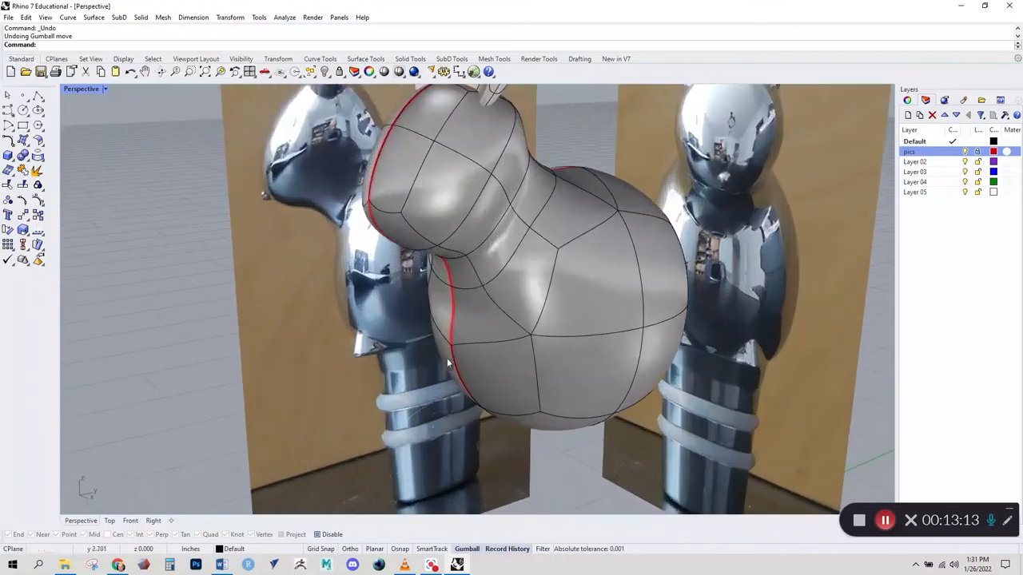
shift+right_drag(444, 360, 477, 488)
right_drag(417, 400, 457, 346)
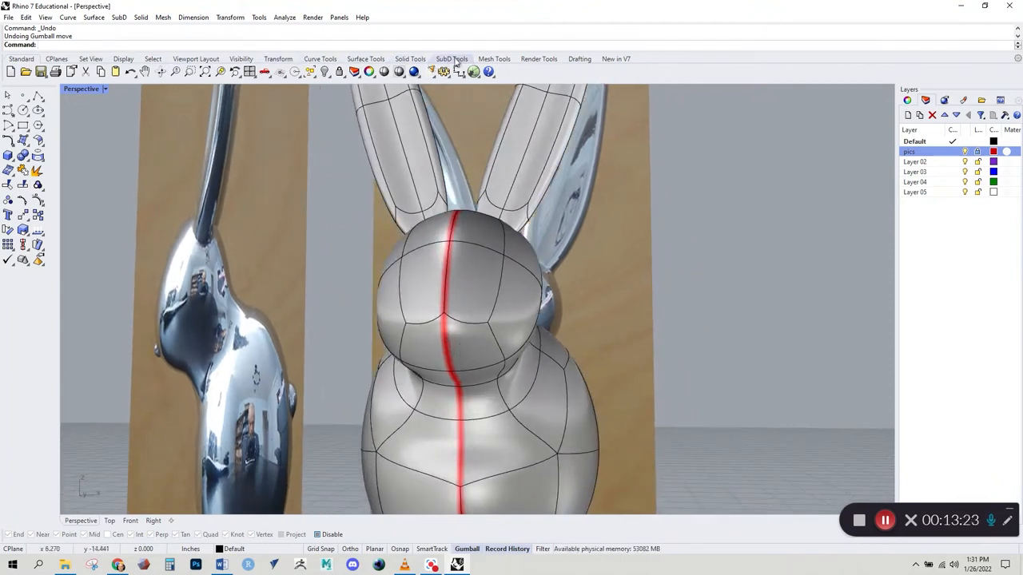
click(451, 58)
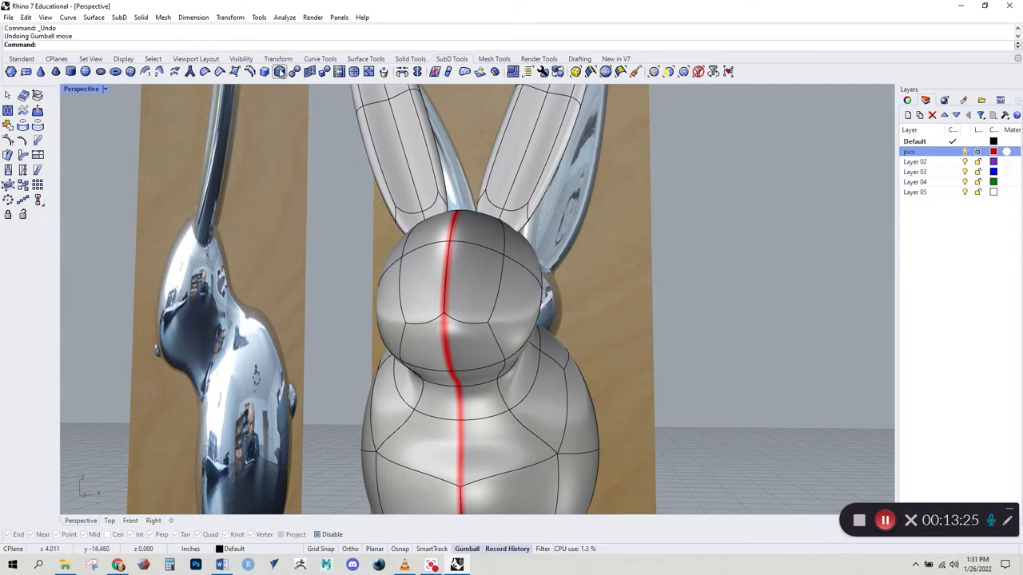
click(280, 72)
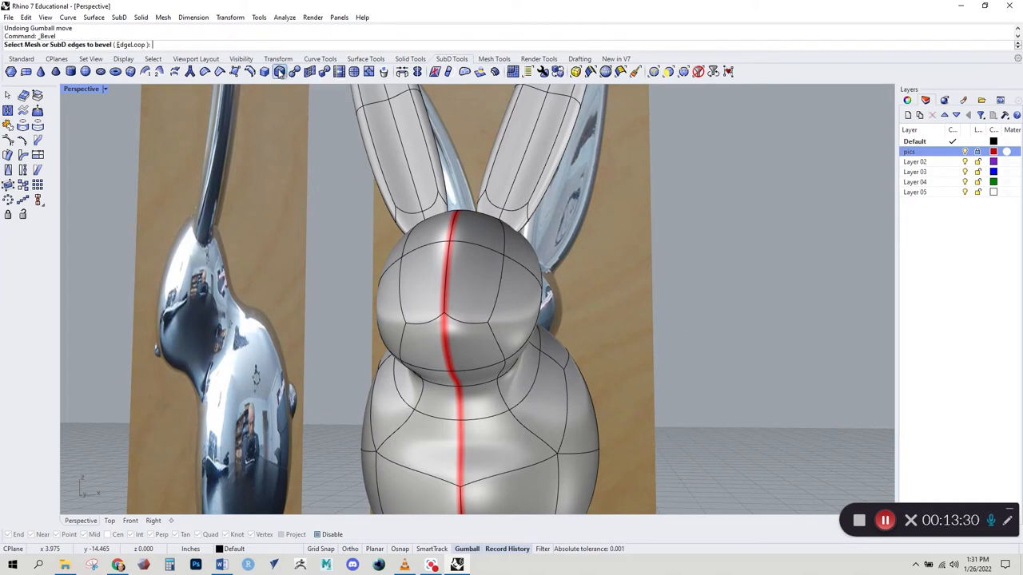
click(498, 346)
click(475, 364)
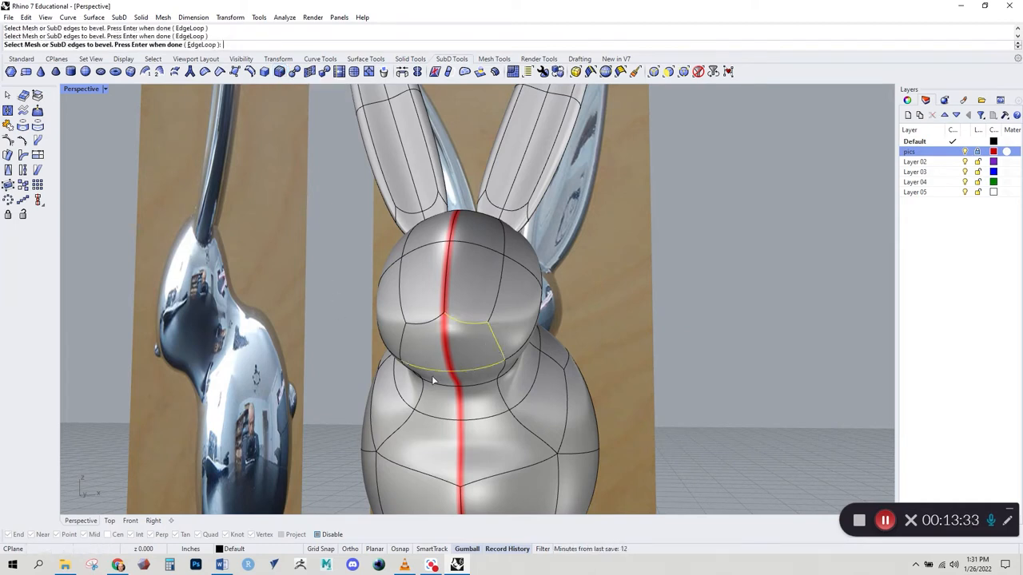
right_drag(454, 377, 448, 342)
key(Return)
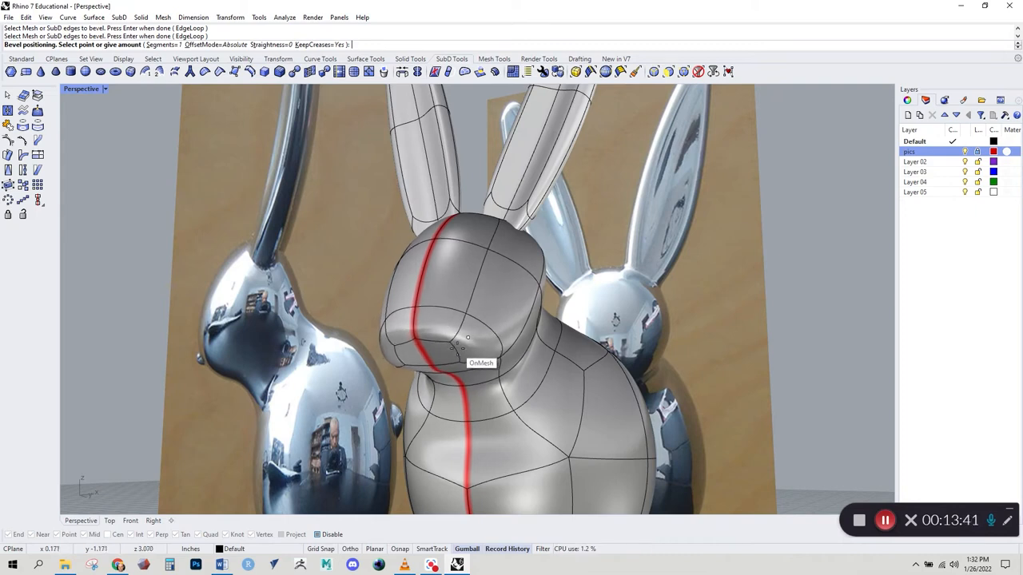
click(461, 353)
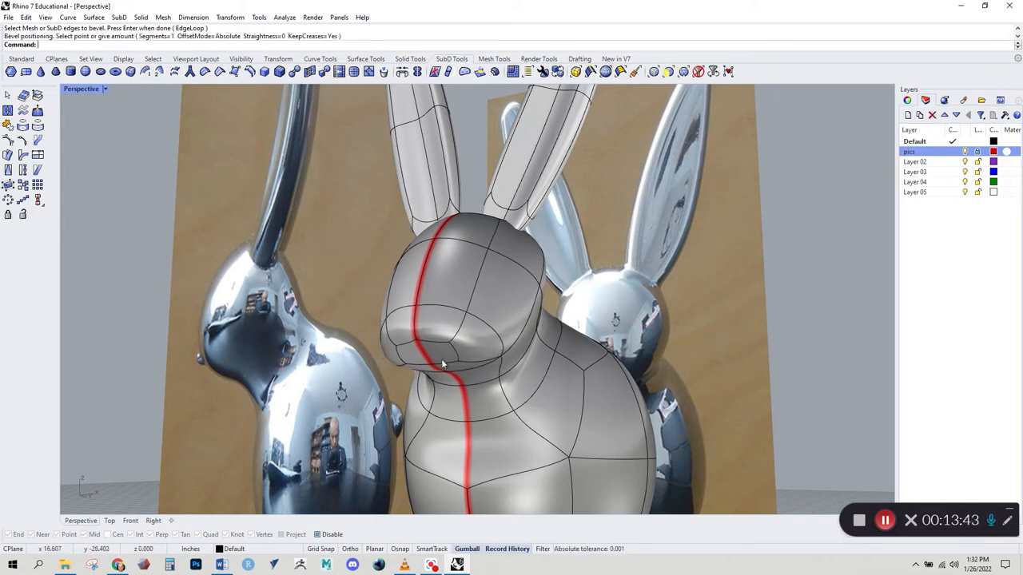
Extrude the small nose face forward and down toward the nose tip in the side photo.
mouse_move(444, 357)
right_down()
mouse_move(511, 362)
mouse_move(419, 378)
mouse_move(439, 366)
right_up()
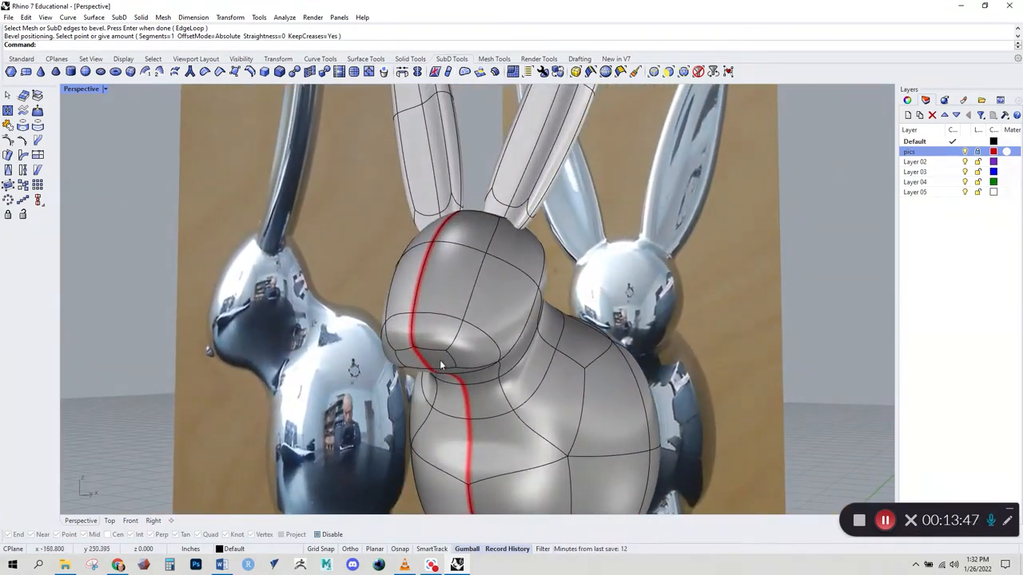
ctrl+shift+click(441, 366)
right_drag(438, 382, 406, 359)
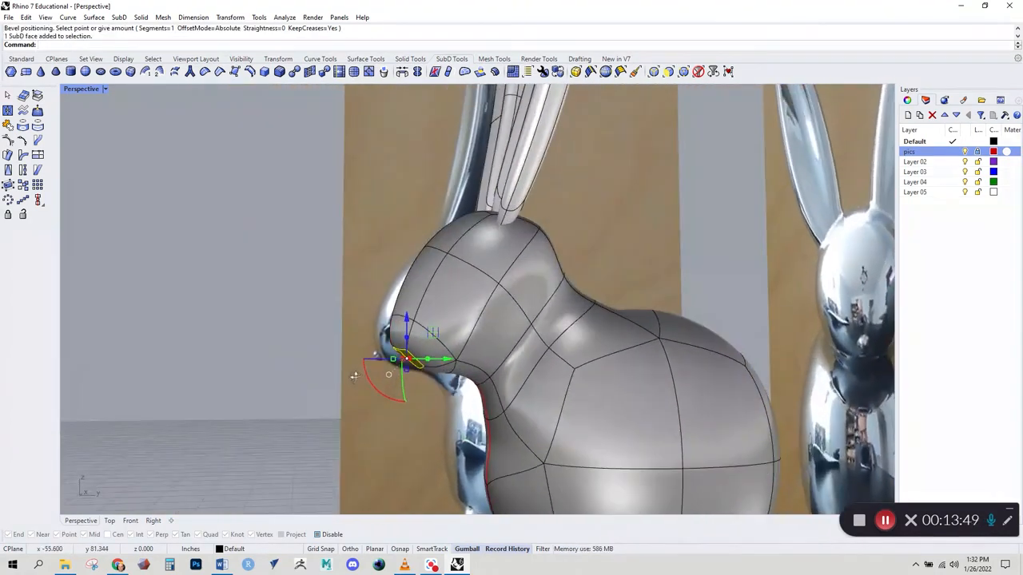
drag(432, 332, 419, 346)
right_drag(368, 430, 614, 415)
click(594, 374)
right_drag(593, 375, 477, 390)
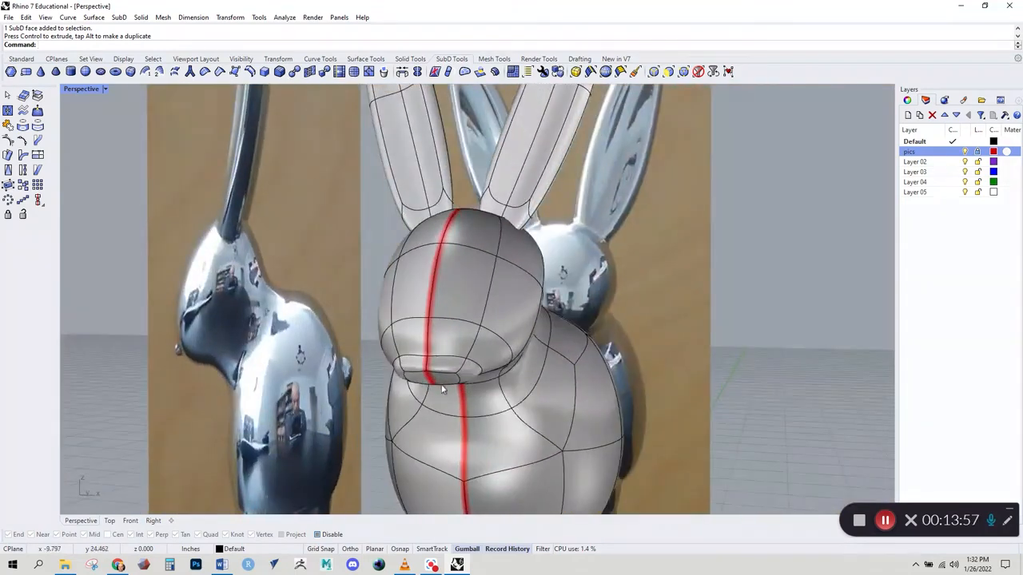
Select the nose's base edge loop and its front corner and side edges, and narrow them horizontally in the Front view.
scroll(447, 363, up, 2)
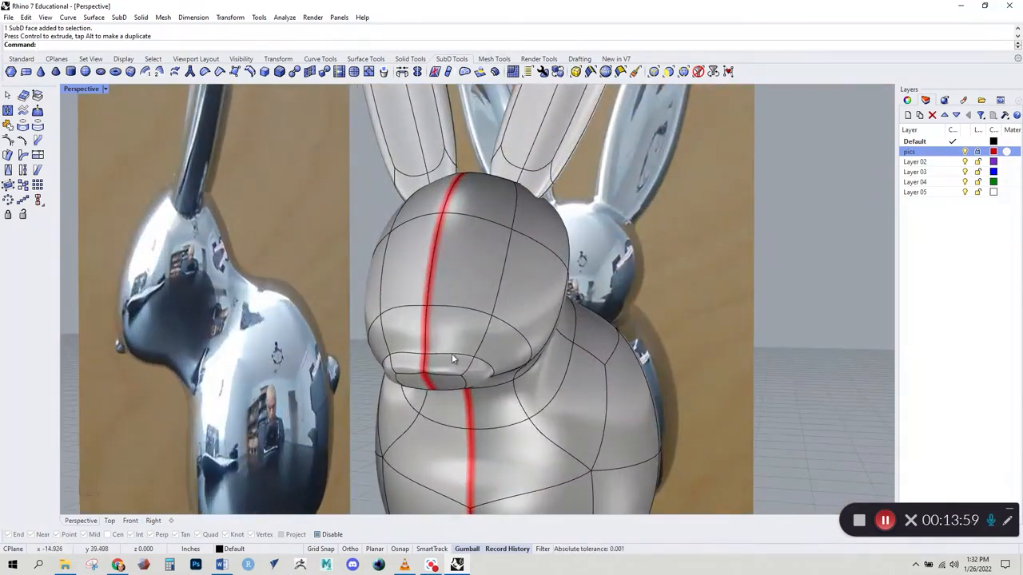
click(453, 360)
key(Escape)
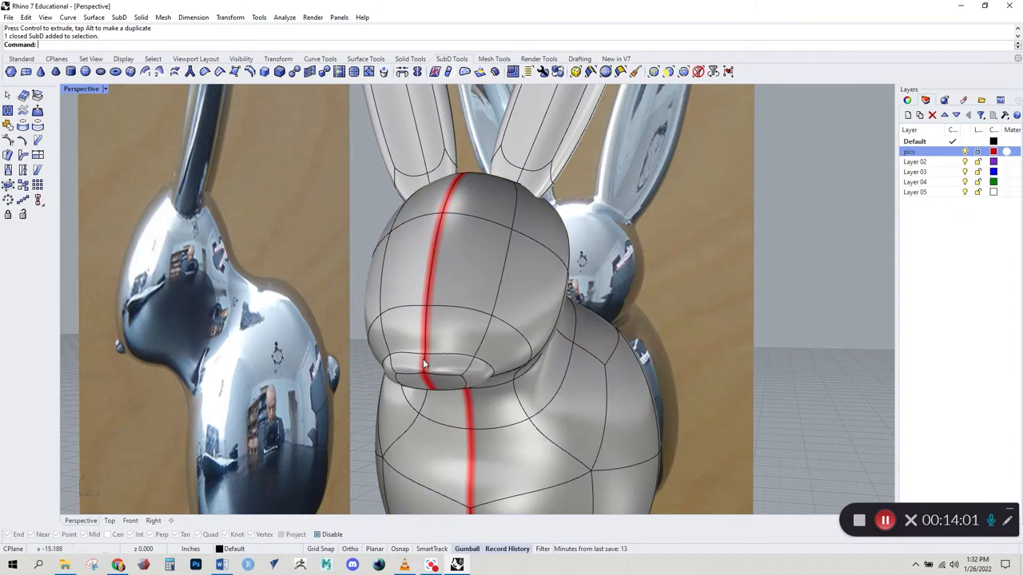
double_click(433, 359)
right_drag(434, 359, 426, 389)
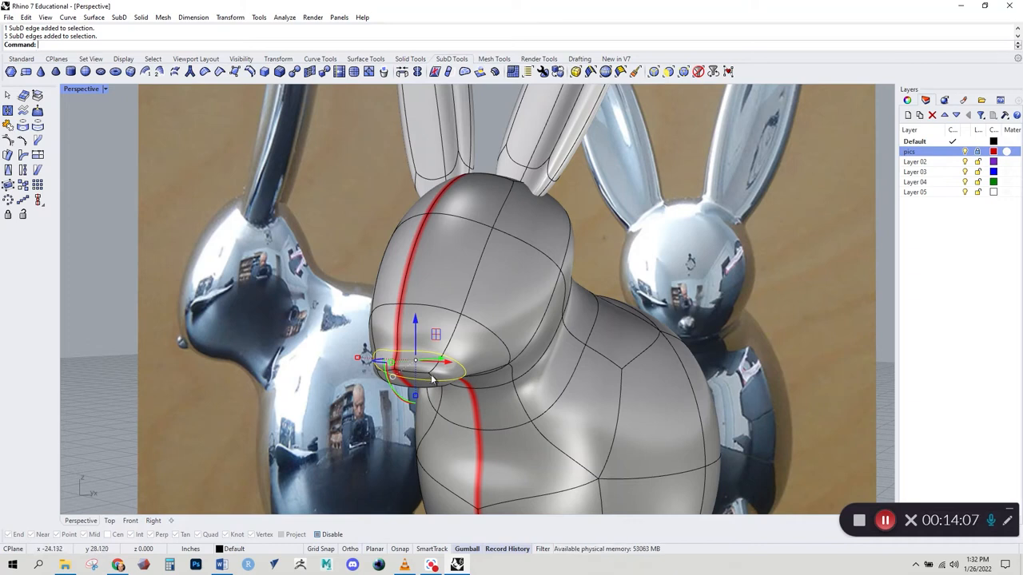
shift+click(432, 382)
scroll(408, 385, up, 5)
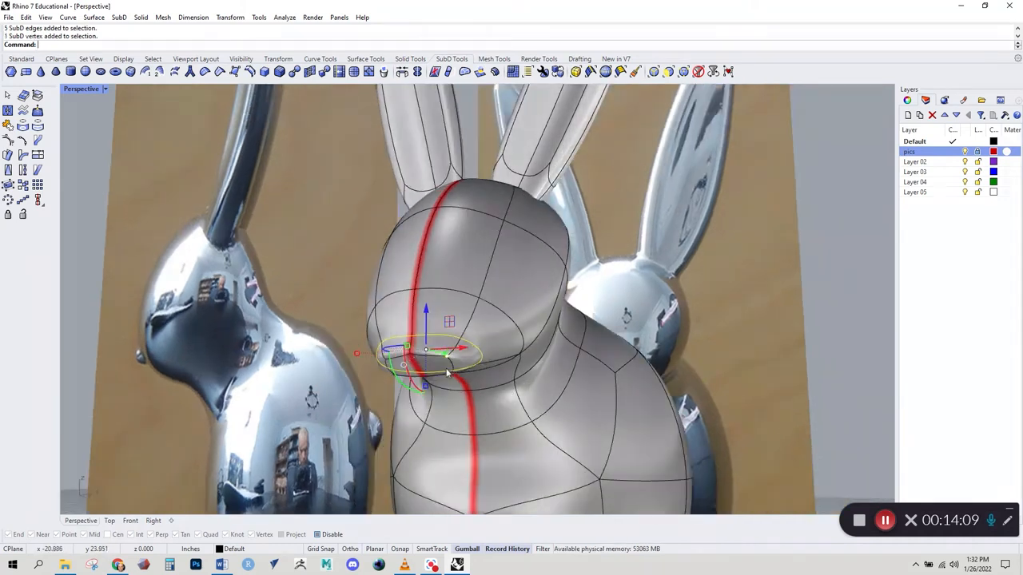
shift+click(445, 371)
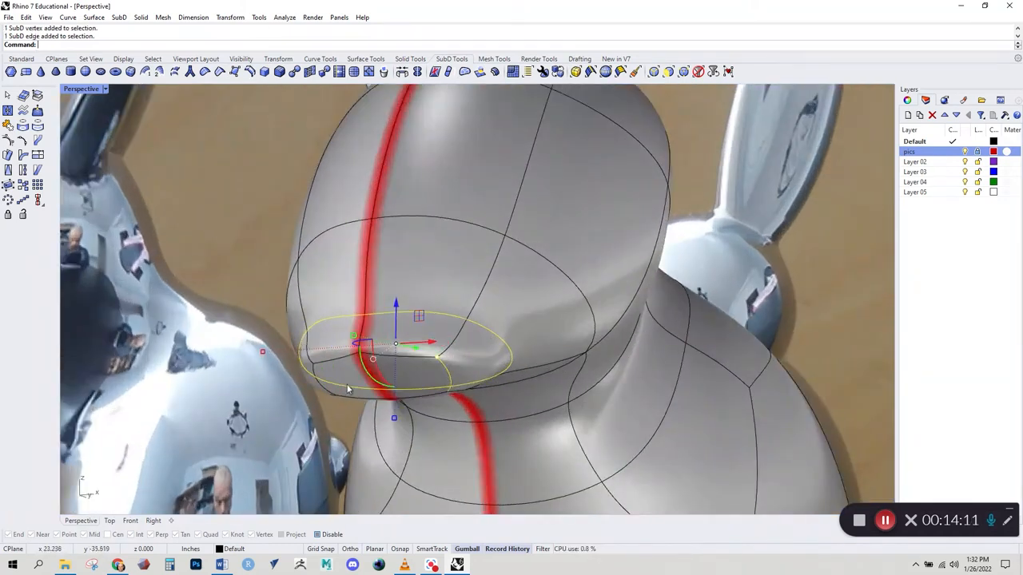
shift+click(318, 386)
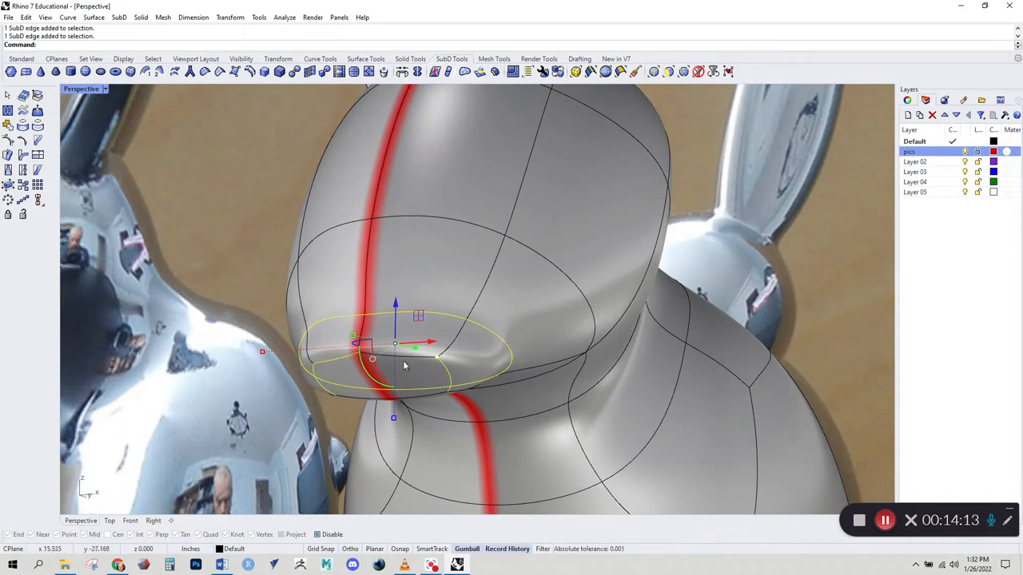
right_drag(409, 362, 456, 425)
scroll(457, 425, down, 6)
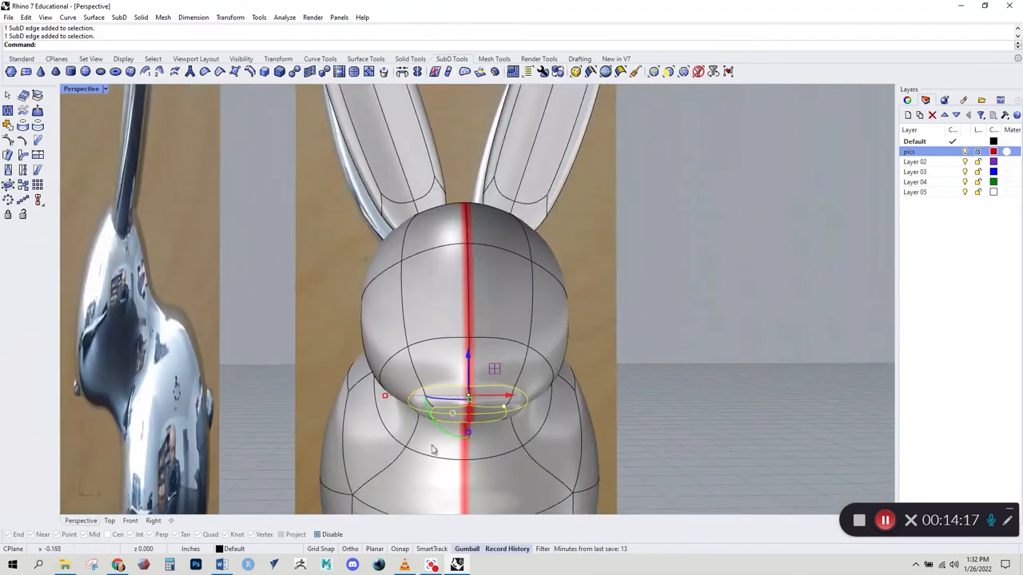
click(135, 521)
scroll(388, 432, up, 4)
drag(343, 388, 399, 397)
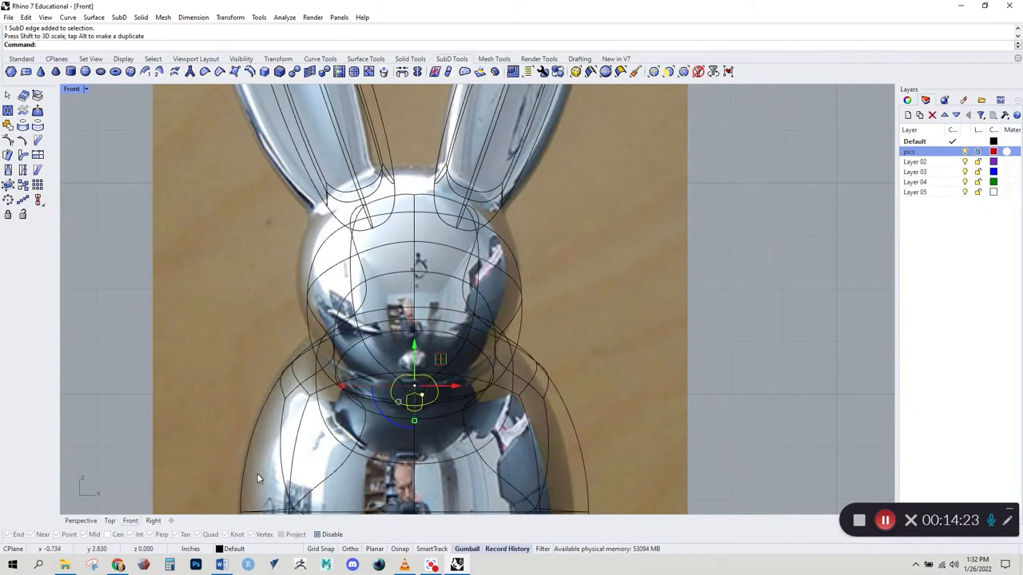
In the Right view, shrink the selected nose edges and move them to fit the nose tip in the side photo.
click(152, 520)
scroll(338, 339, up, 3)
scroll(339, 364, up, 3)
right_drag(430, 424, 380, 375)
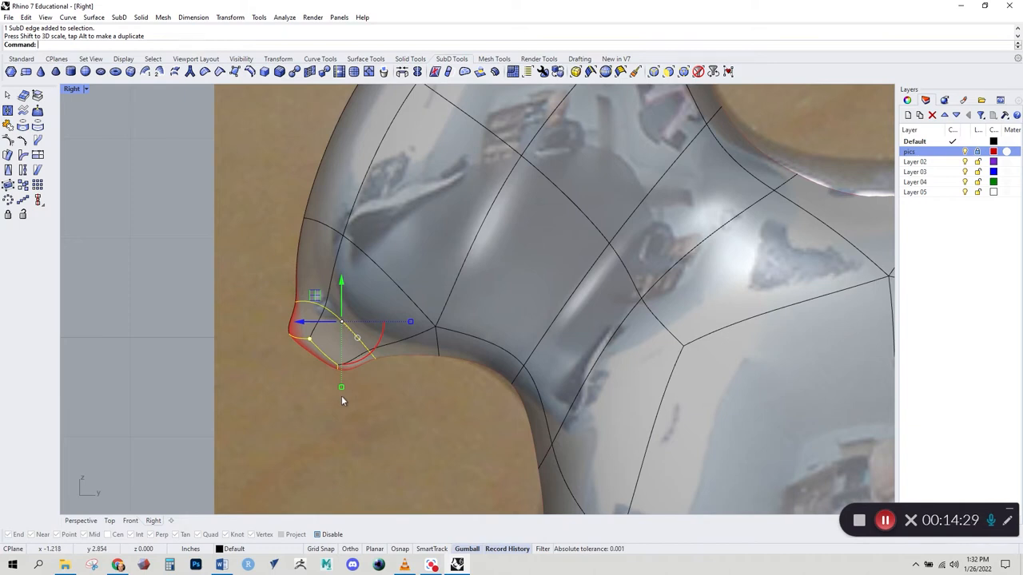
drag(341, 387, 369, 348)
drag(376, 288, 362, 274)
right_drag(362, 395, 420, 455)
click(411, 422)
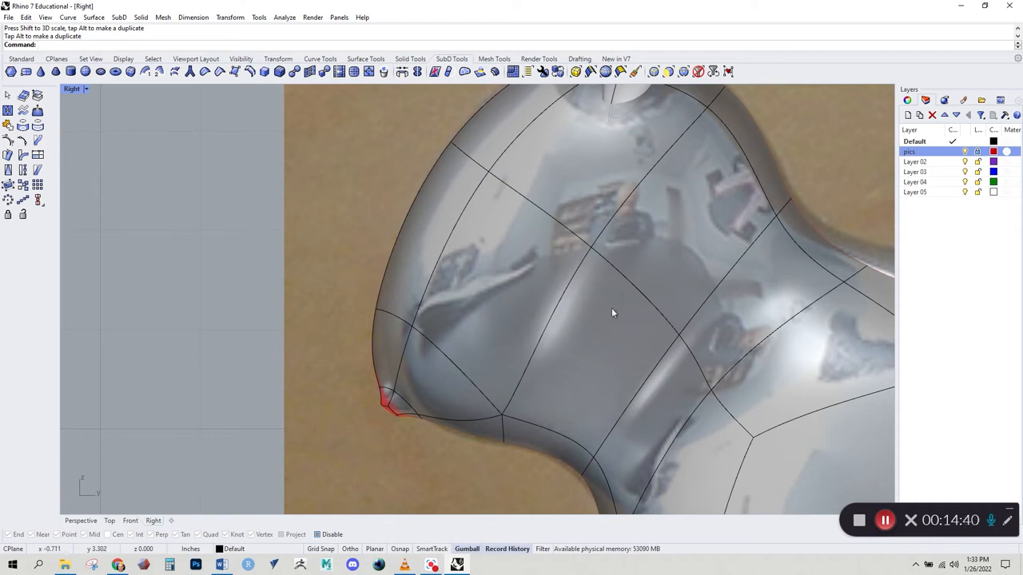
right_drag(612, 313, 528, 254)
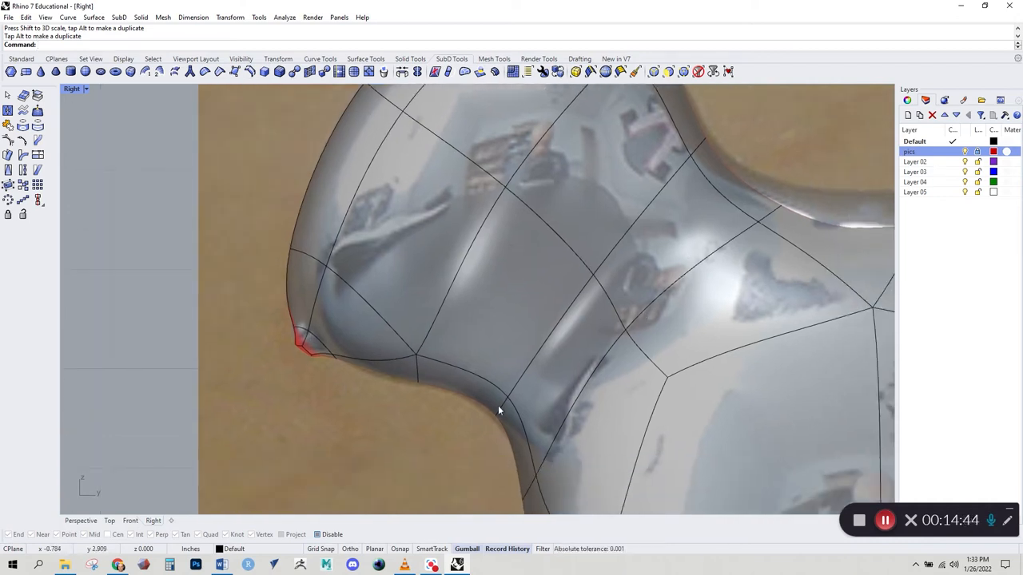
scroll(312, 360, up, 2)
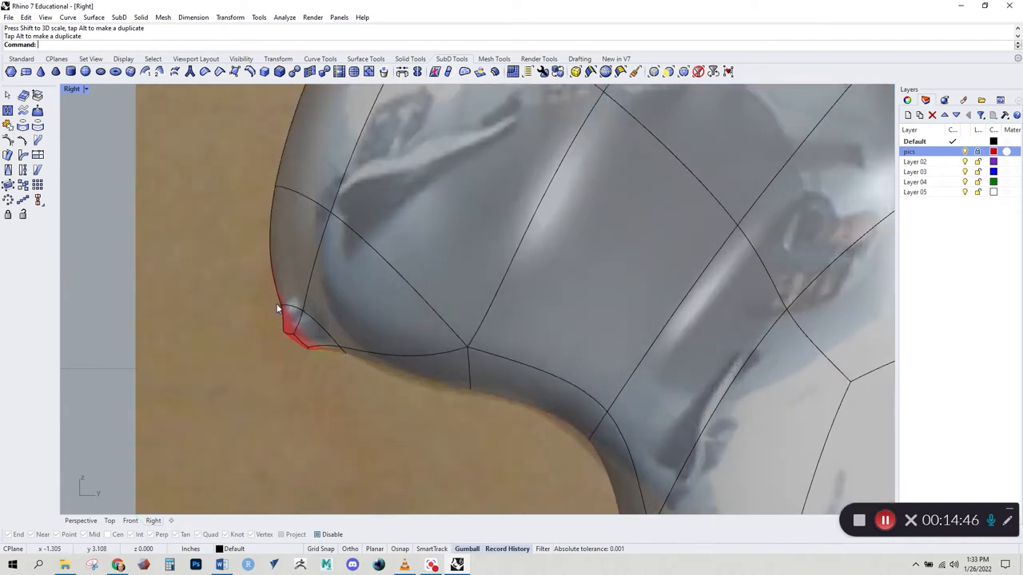
right_drag(282, 308, 360, 426)
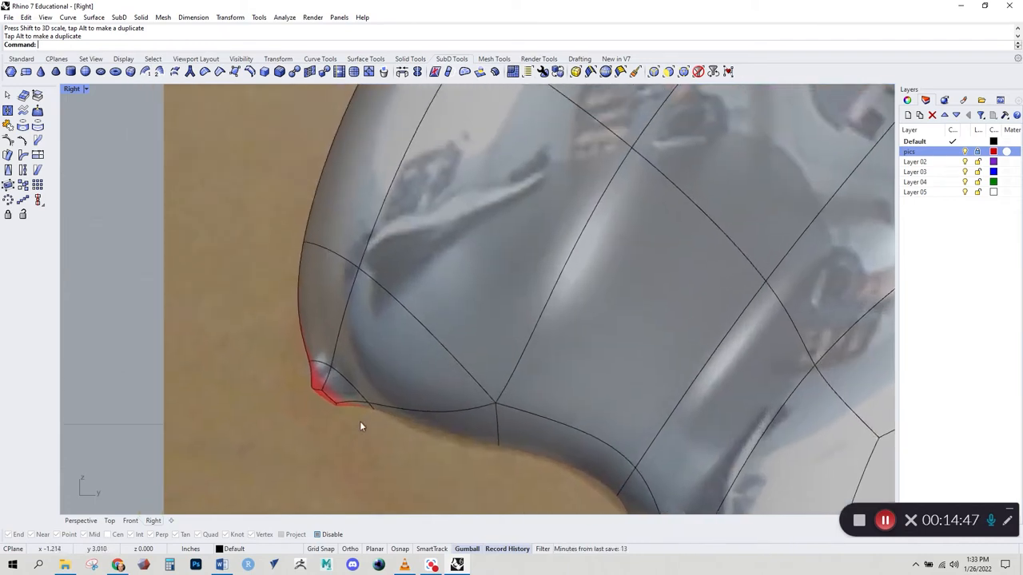
Select the edge loop at the nose's base and insert an additional edge loop close to it on one side.
double_click(324, 367)
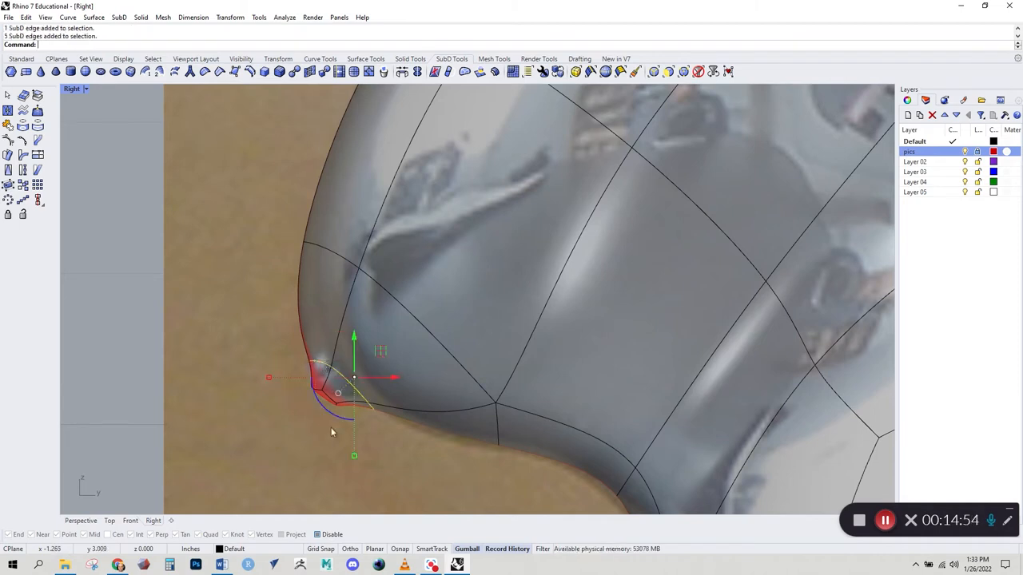
right_click(253, 74)
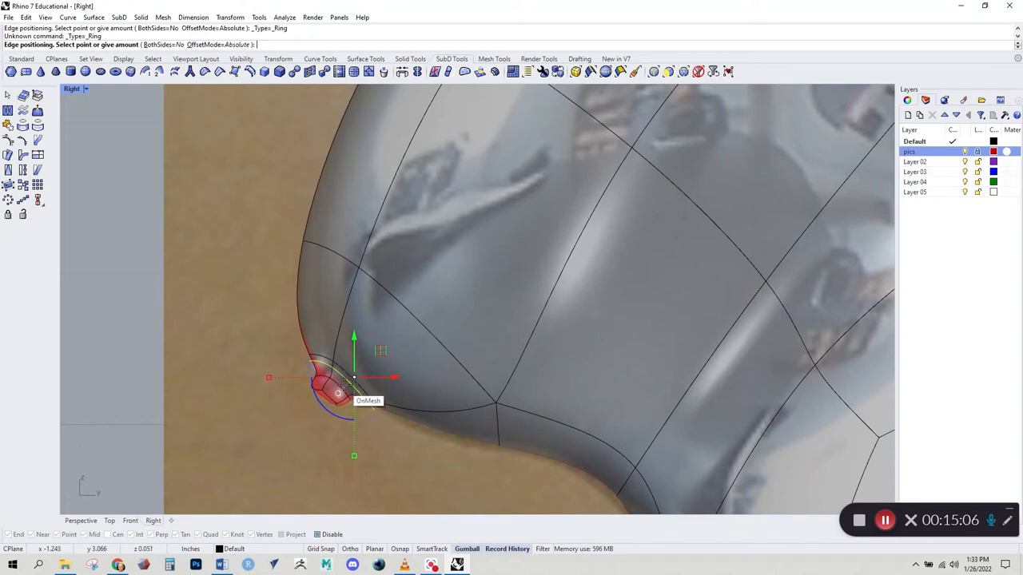
click(338, 391)
scroll(344, 409, down, 4)
right_drag(345, 414, 424, 417)
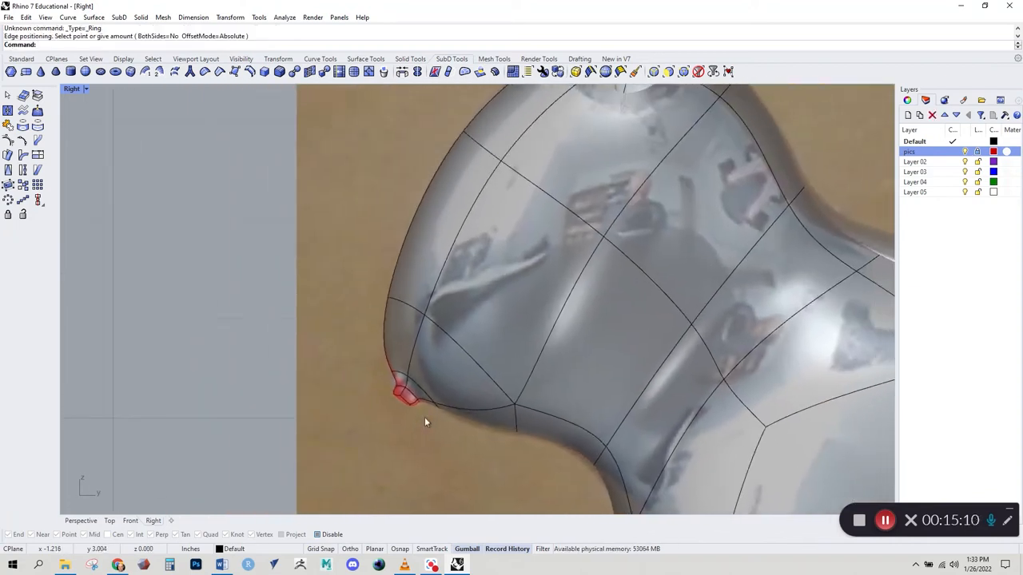
click(78, 521)
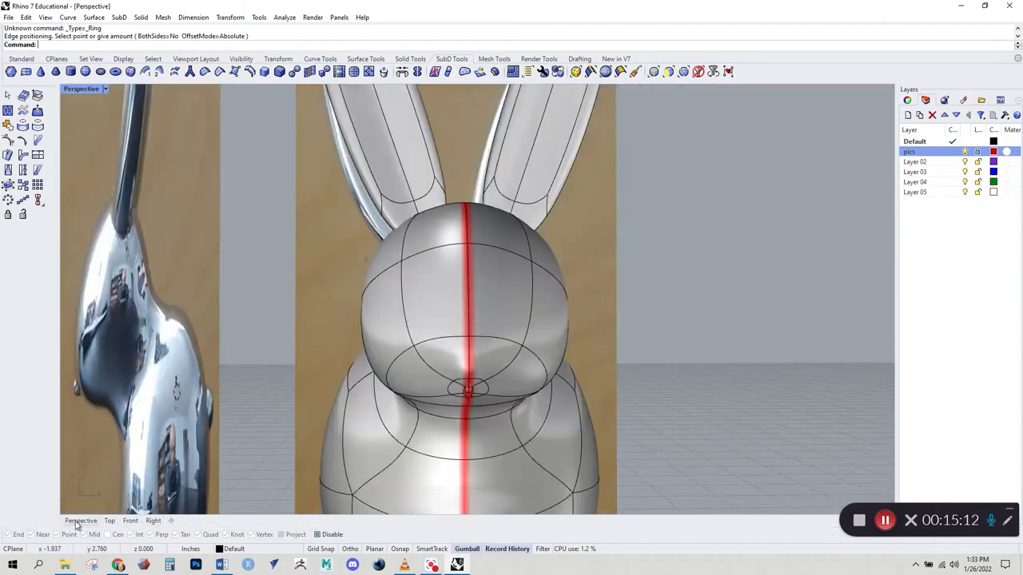
right_drag(540, 428, 330, 407)
scroll(497, 403, up, 4)
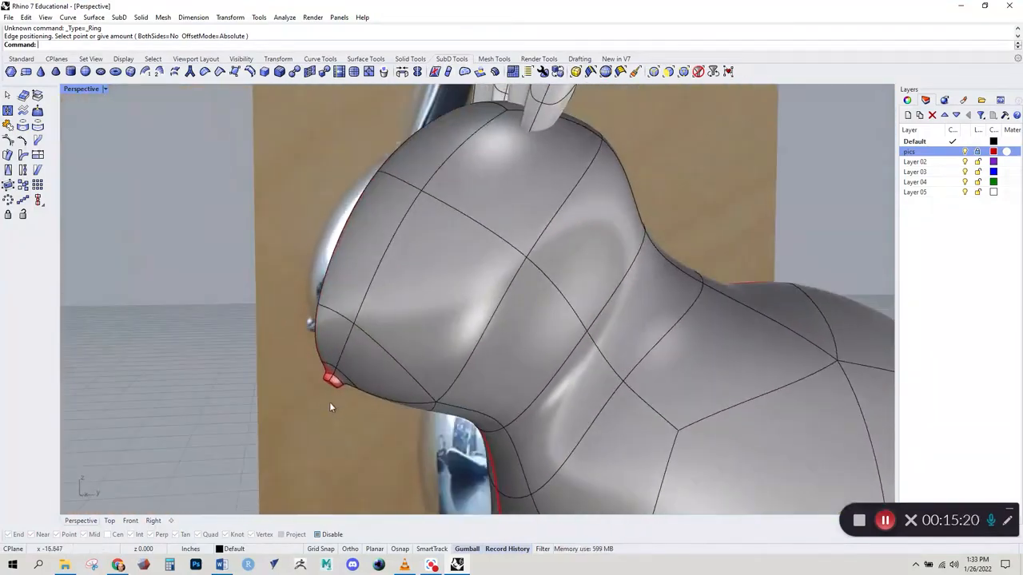
scroll(330, 406, up, 3)
drag(293, 381, 294, 382)
right_drag(294, 382, 326, 410)
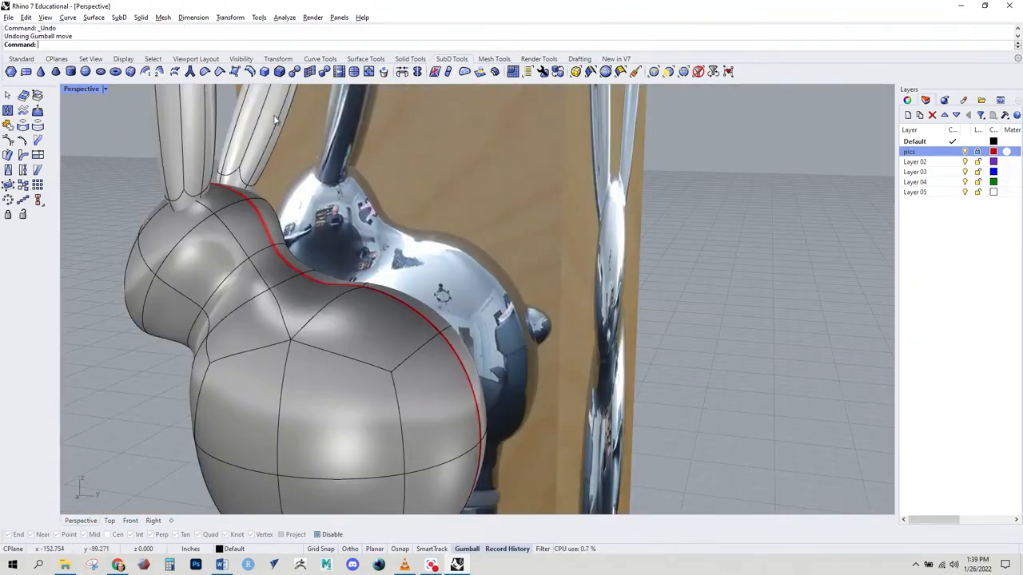
Bevel the edges surrounding the upper rear faces of the body with one segment to outline a smaller tail area.
click(280, 71)
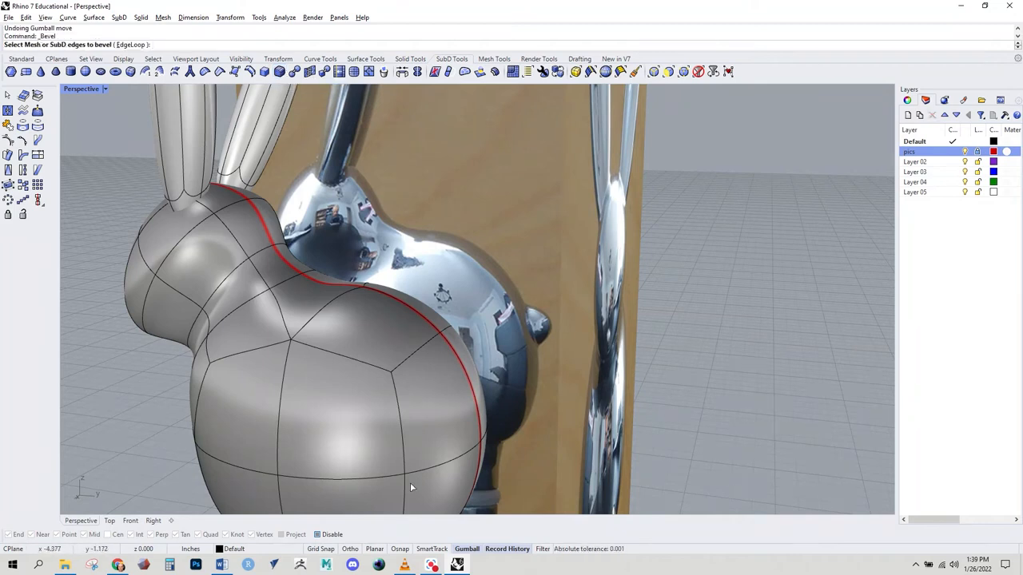
click(418, 351)
click(445, 462)
click(448, 329)
right_drag(449, 331, 453, 477)
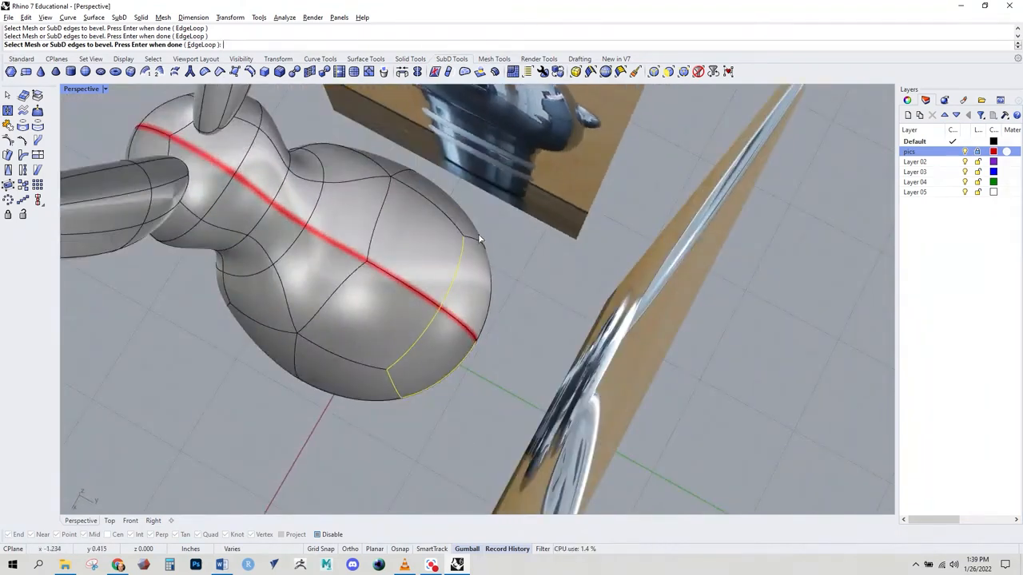
click(490, 315)
right_drag(490, 315, 457, 354)
key(Return)
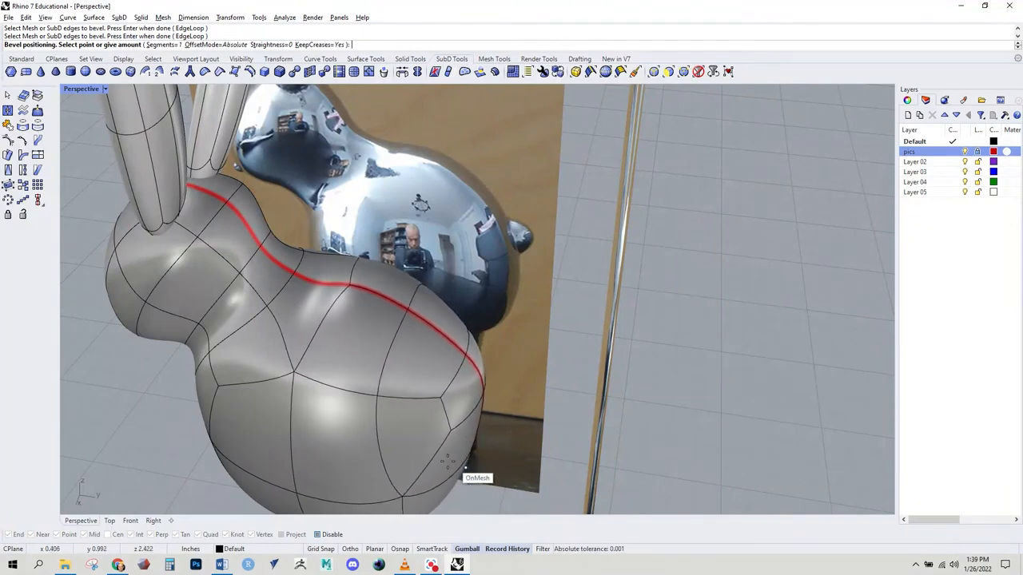
click(441, 453)
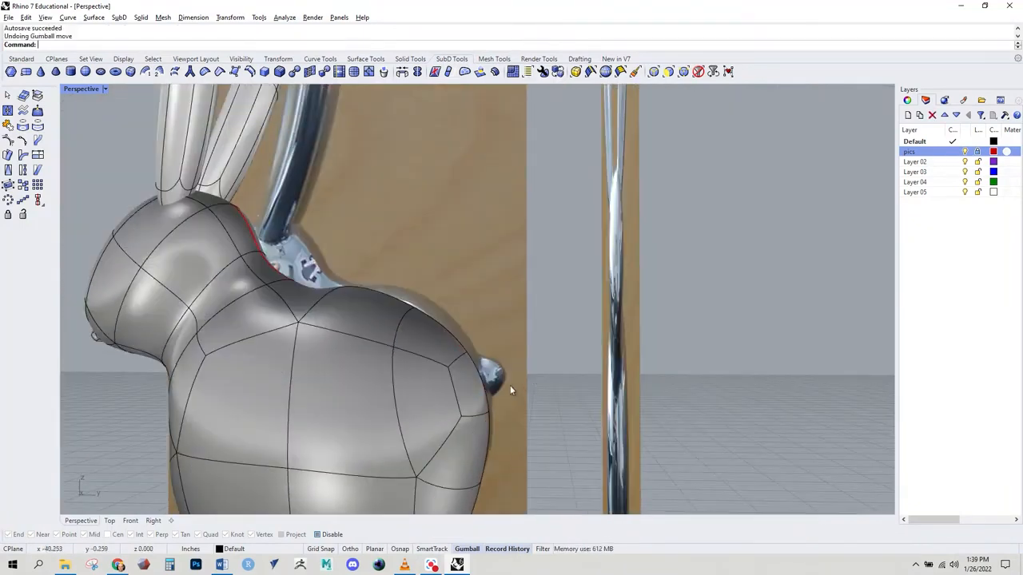
Select the tail area's faces at the rear of the body and extrude them backward.
right_drag(510, 390, 495, 413)
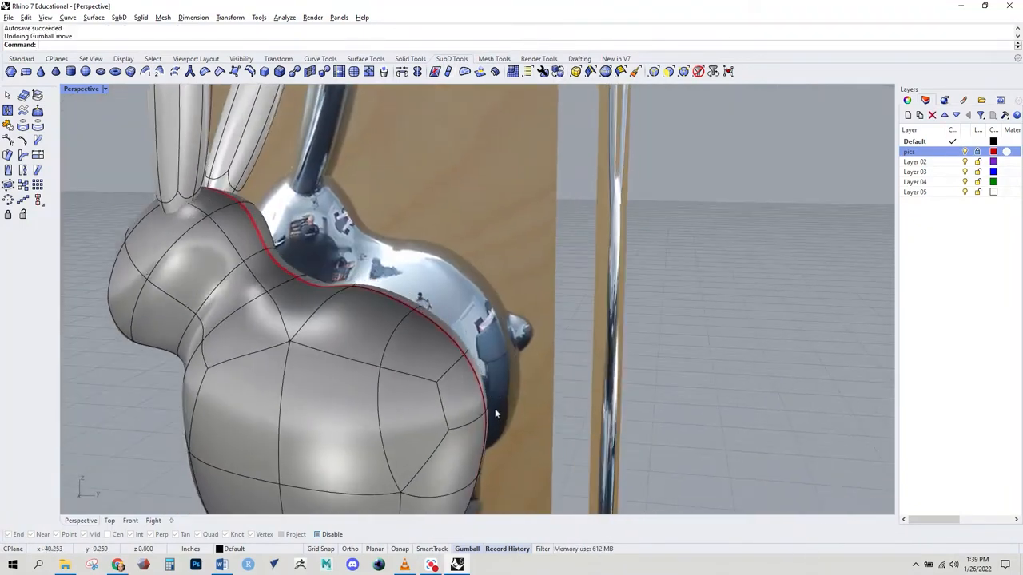
ctrl+shift+click(459, 400)
right_drag(496, 329, 478, 391)
ctrl+shift+click(475, 353)
drag(513, 383, 542, 384)
right_drag(516, 354, 390, 442)
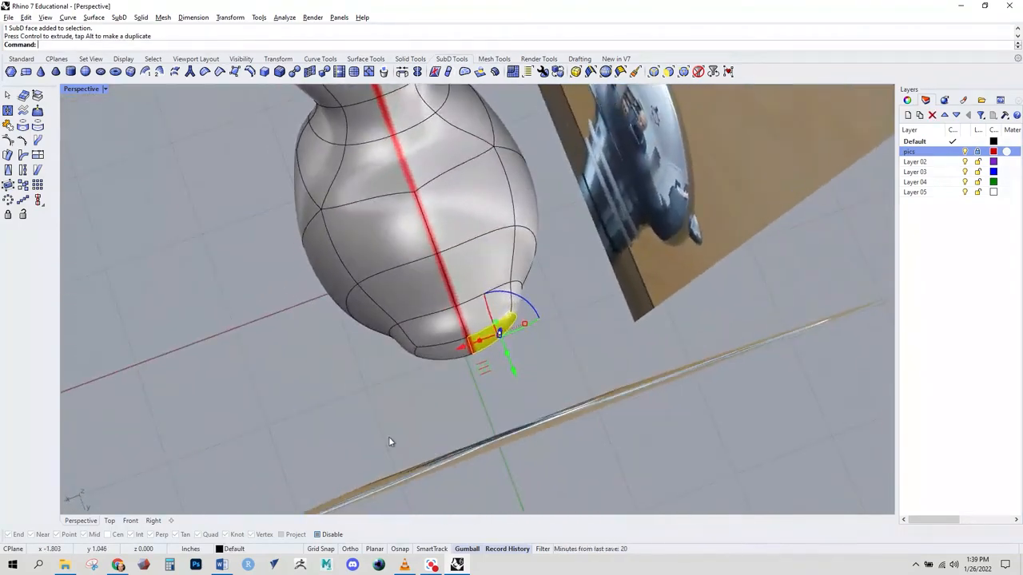
Select the faces at the end of the tail on both sides of the centerline and scale them narrower.
click(437, 361)
click(492, 385)
drag(475, 357, 466, 361)
right_drag(465, 362, 434, 416)
drag(530, 300, 499, 320)
right_drag(390, 379, 499, 296)
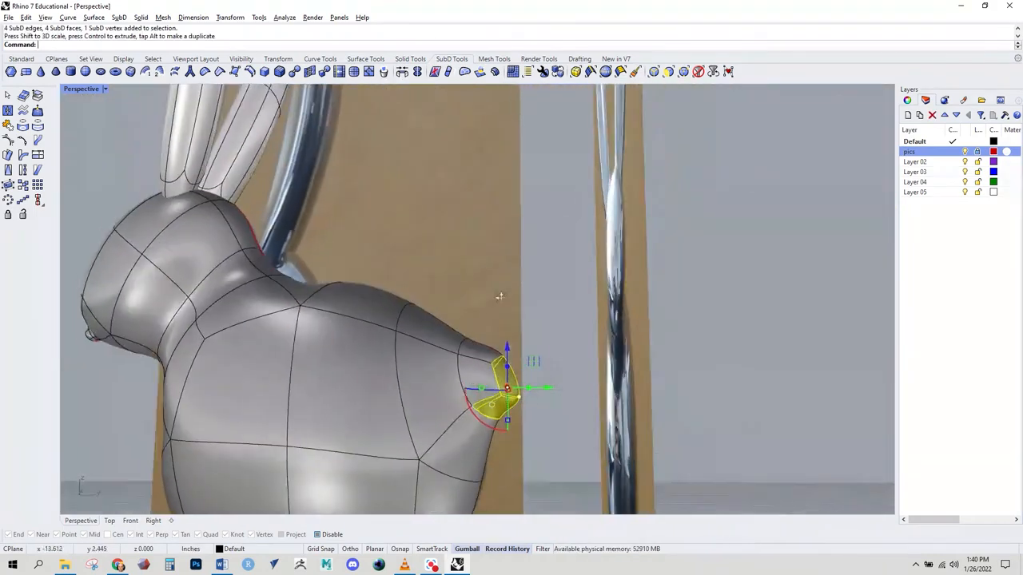
In the Right view, move the tail's end face toward the body to fit the tail in the side photo.
click(152, 521)
right_drag(487, 300, 337, 468)
right_drag(525, 306, 415, 259)
click(709, 250)
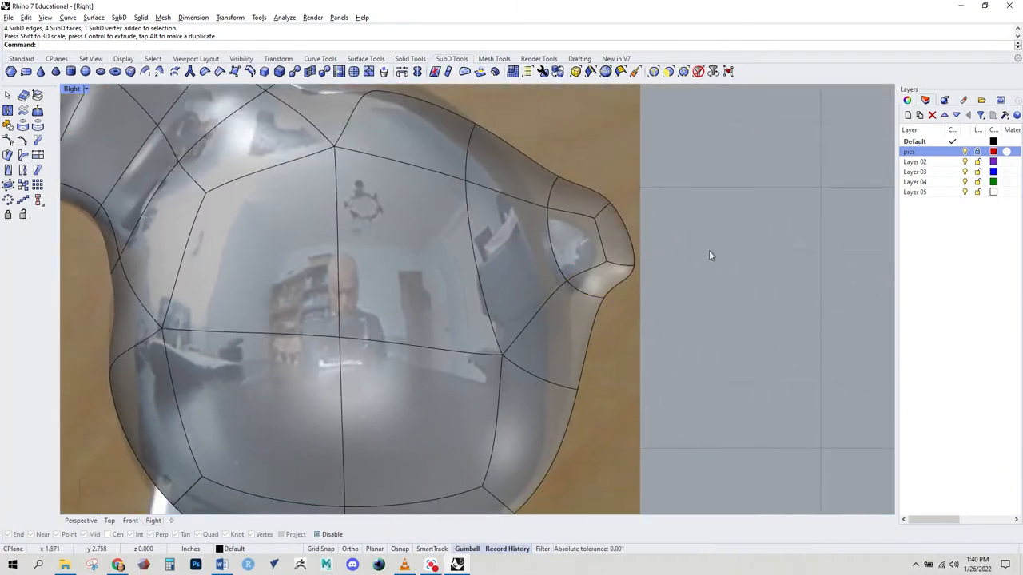
ctrl+shift+click(614, 251)
drag(650, 212, 609, 220)
click(633, 307)
right_drag(634, 304, 607, 347)
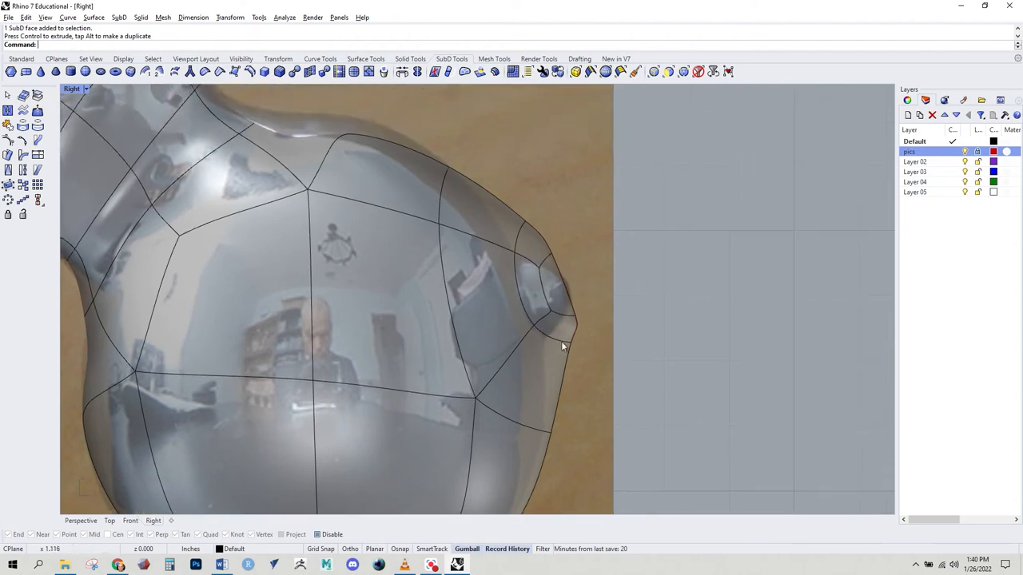
Move the lower and upper edges at the tail's base to follow the tail outline in the side photo.
ctrl+shift+click(565, 342)
drag(582, 319, 540, 325)
click(643, 292)
right_drag(557, 265, 574, 317)
ctrl+shift+click(548, 291)
drag(565, 268, 546, 312)
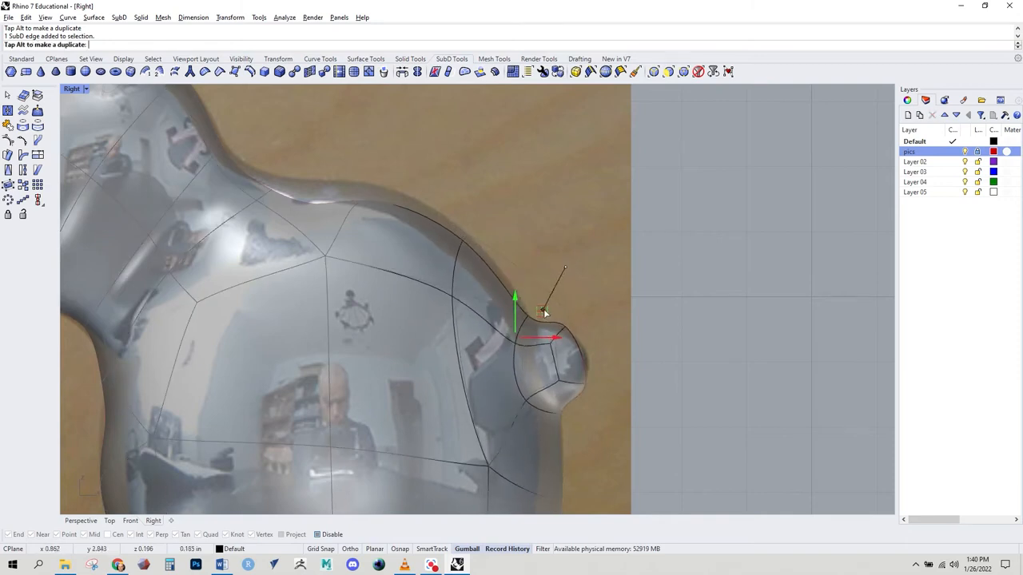
click(634, 322)
right_drag(634, 322, 668, 355)
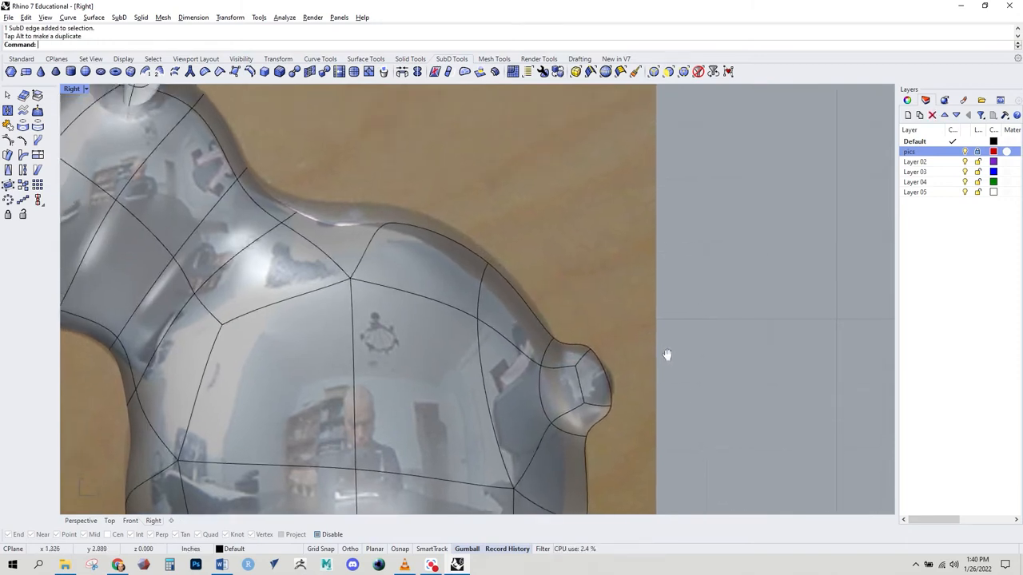
Raise the upper rear and upper front parts of the back slightly to match the body outline in the side photo.
ctrl+shift+click(438, 245)
drag(456, 223, 459, 213)
click(557, 199)
ctrl+shift+click(345, 231)
drag(337, 184, 337, 172)
click(491, 192)
right_drag(544, 279, 541, 217)
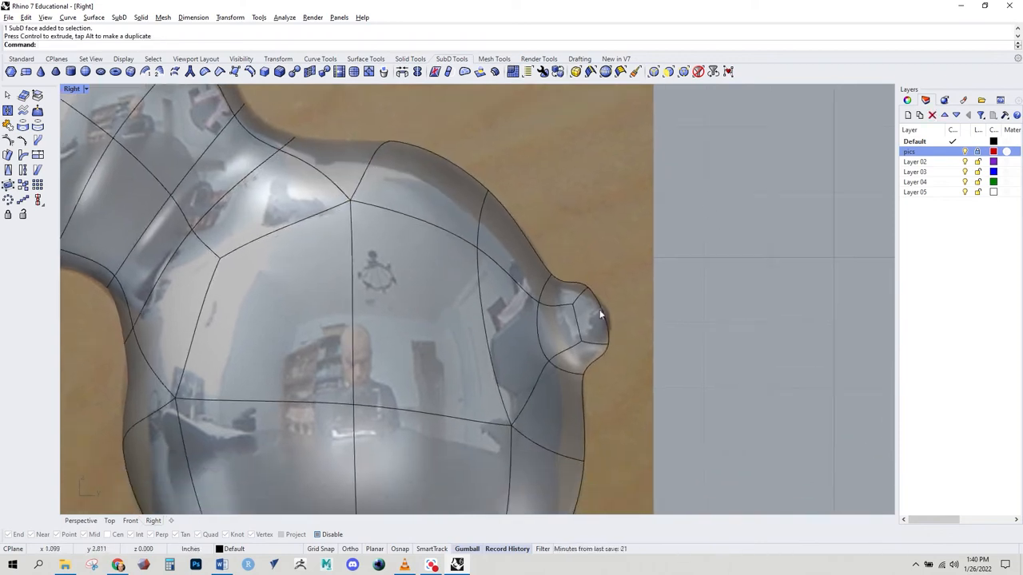
Pull the tail's end face slightly outward toward the tail tip in the side photo.
ctrl+shift+click(600, 322)
drag(622, 290, 629, 290)
click(634, 356)
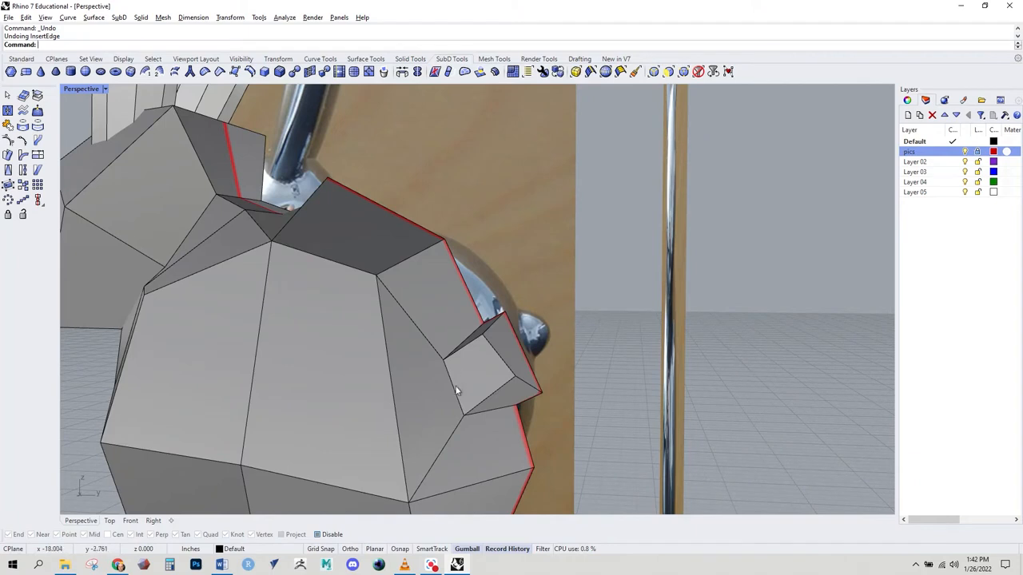
Insert an edge loop next to the tail's base loop on the body and switch the SubD display back to smooth.
double_click(454, 392)
right_drag(428, 375, 361, 204)
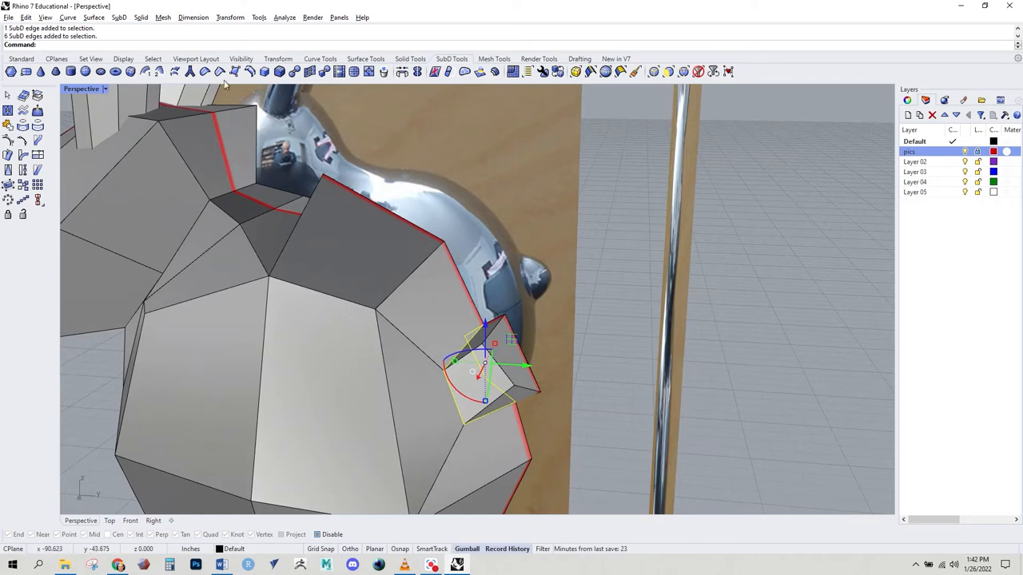
right_click(249, 71)
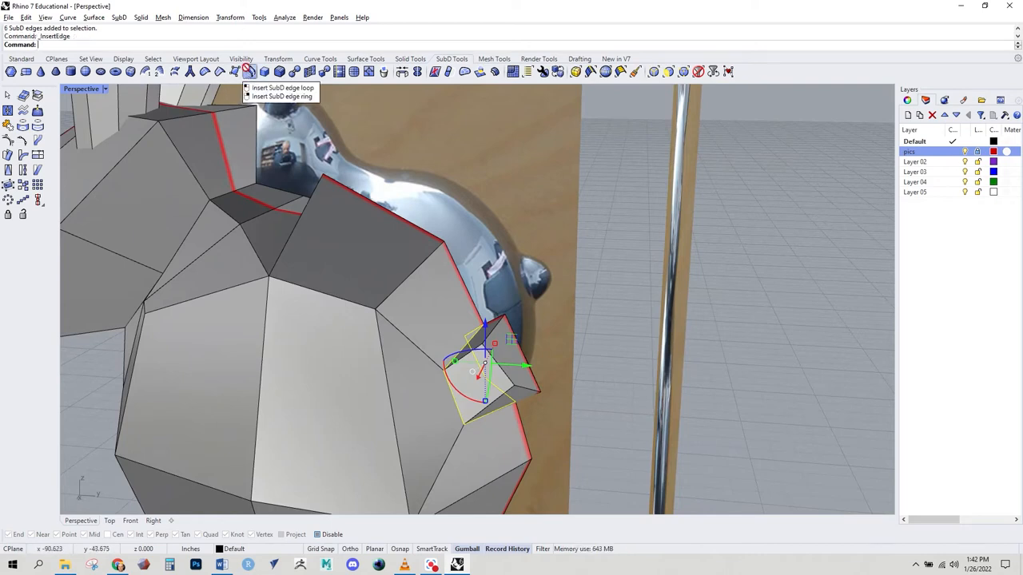
click(424, 410)
right_drag(445, 429, 387, 86)
key(Tab)
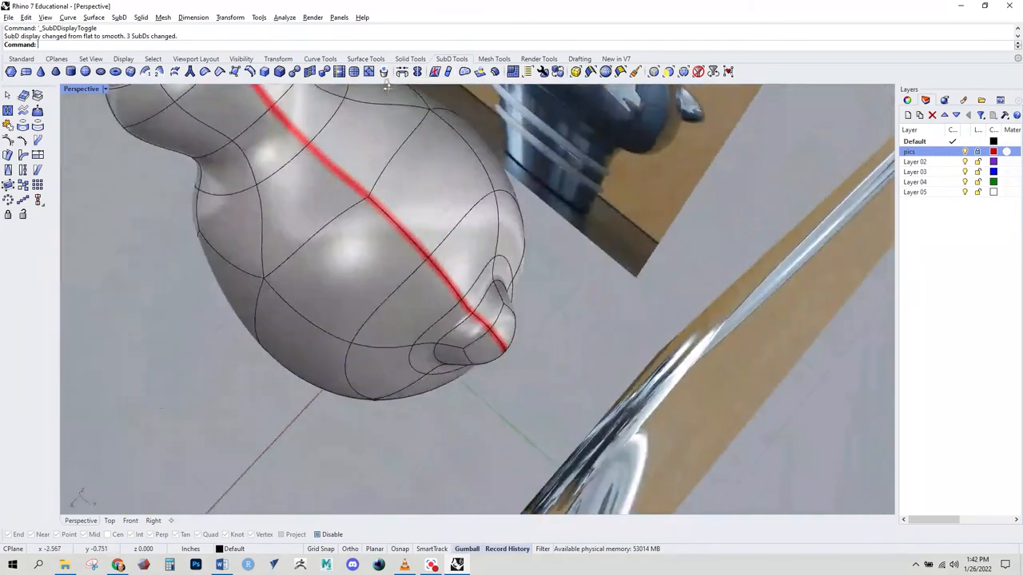
Try to scale the edge loop around the tail's base.
right_drag(481, 244, 500, 406)
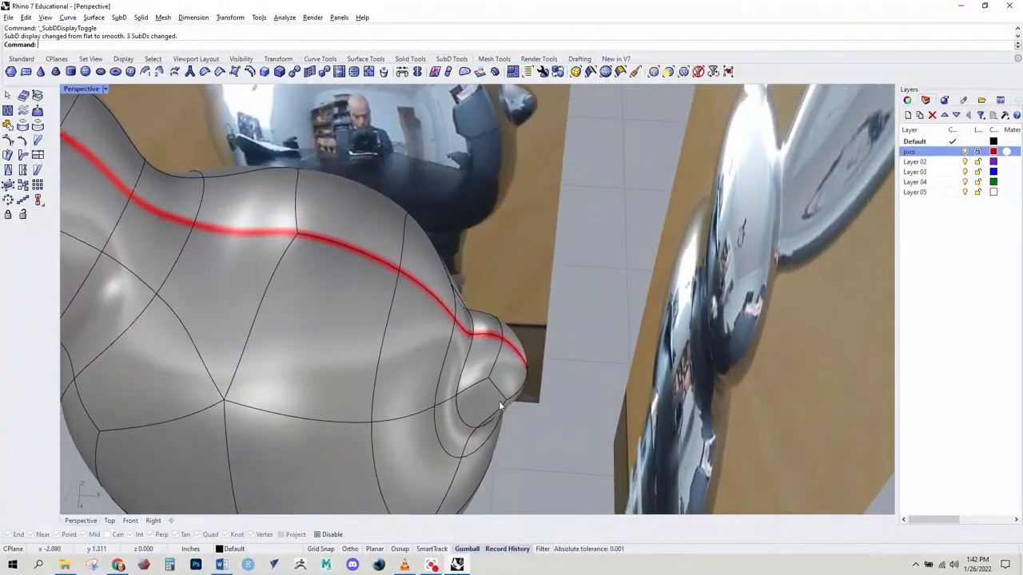
double_click(462, 417)
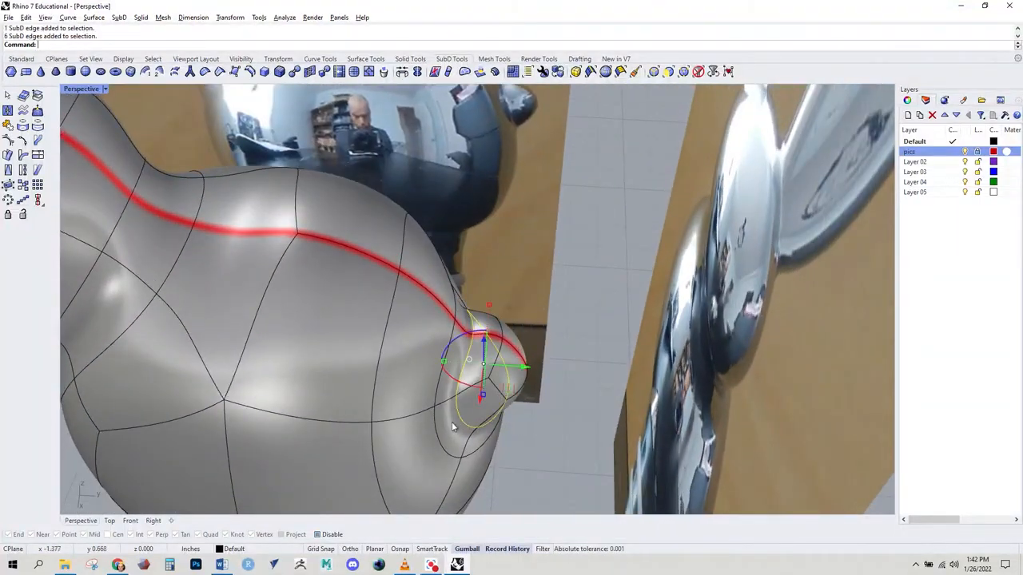
right_drag(468, 366, 533, 311)
drag(552, 243, 536, 257)
right_drag(493, 348, 471, 419)
key(ctrl+z)
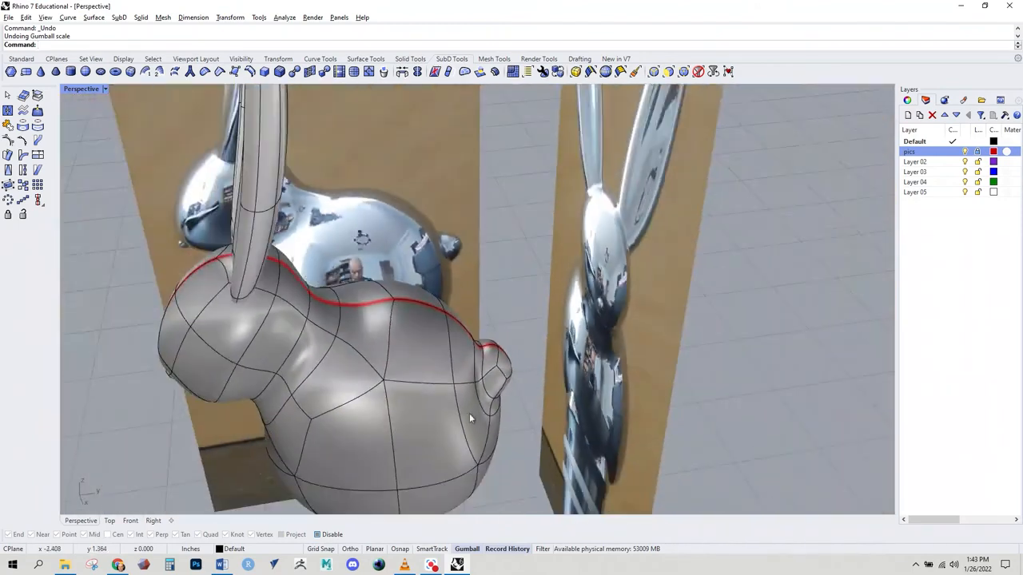
In the Right view, reposition the edges beneath the tail's base to follow the body outline in the side photo.
click(153, 521)
scroll(602, 328, down, 3)
scroll(595, 327, up, 5)
ctrl+shift+click(558, 318)
mouse_move(583, 285)
mouse_down()
mouse_move(569, 288)
mouse_move(576, 279)
mouse_up()
click(660, 310)
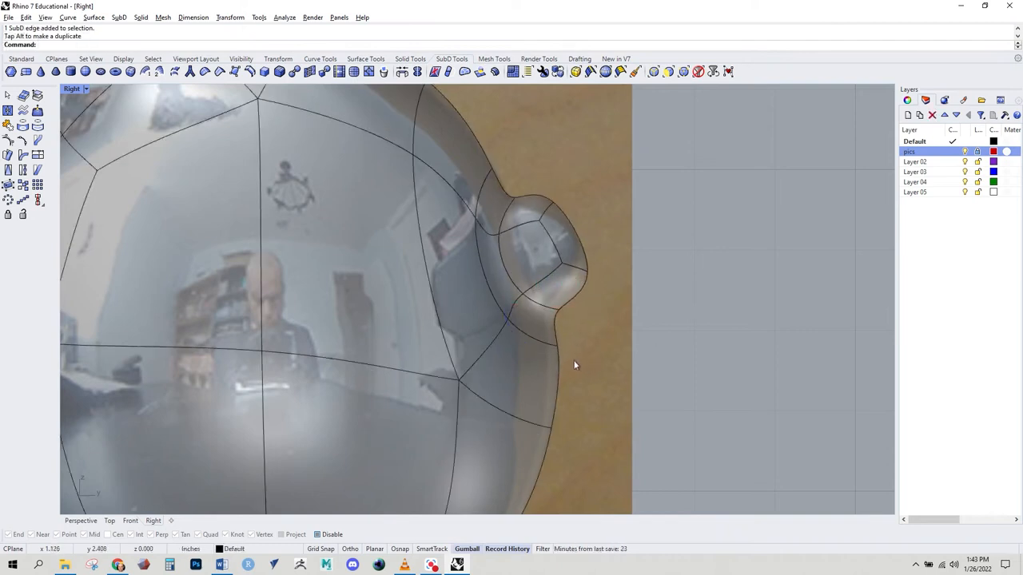
right_drag(574, 365, 598, 274)
ctrl+shift+click(580, 306)
drag(620, 283, 609, 283)
click(645, 260)
right_drag(626, 227, 612, 382)
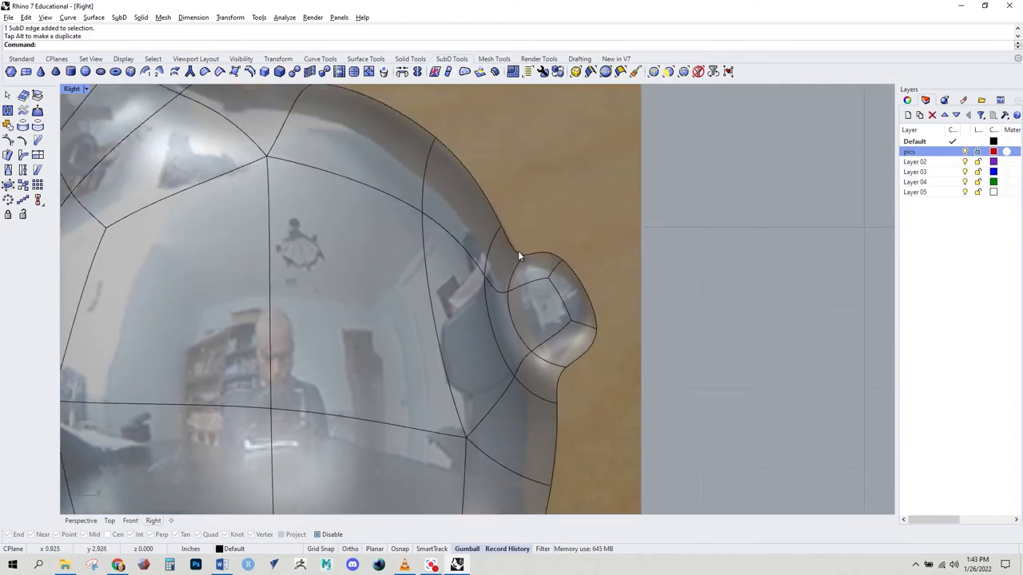
Move the tail's outer end edge toward the body to fit the tail tip in the side photo.
ctrl+shift+click(595, 340)
drag(610, 330, 592, 340)
click(606, 370)
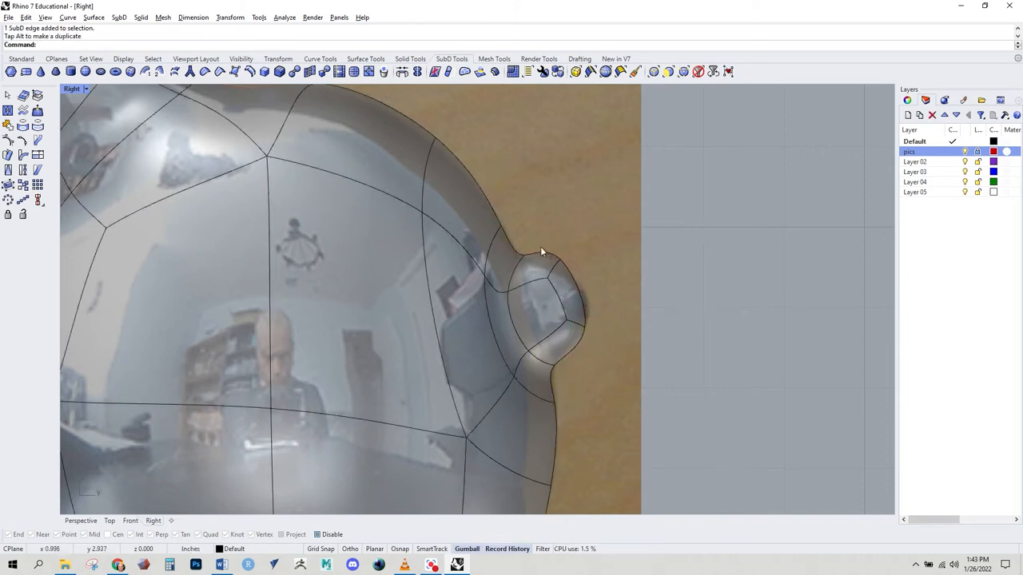
right_drag(560, 337, 555, 402)
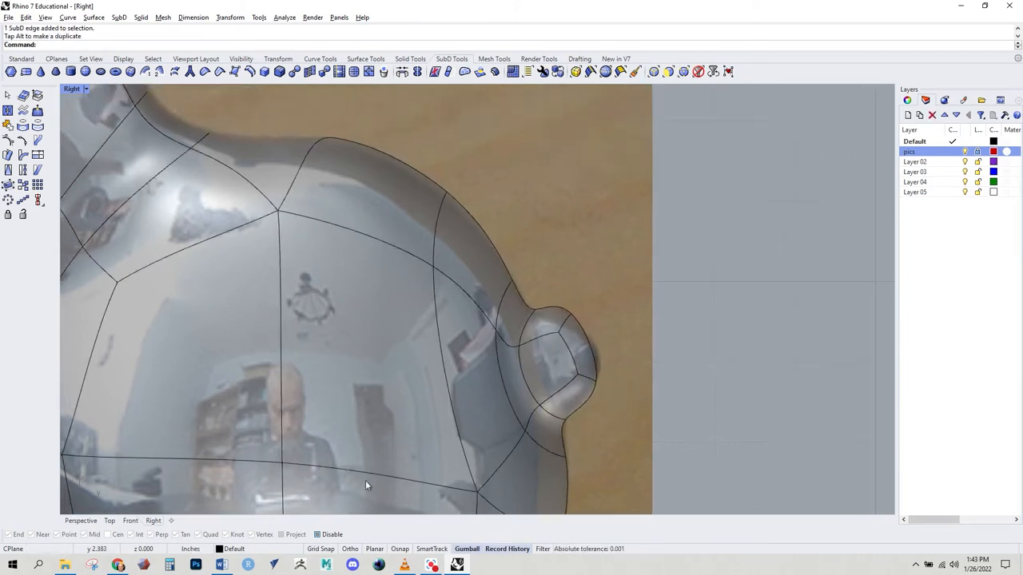
In the Perspective view, try to create a SubD box starting at the body's lower front edge, using its width as the height.
click(132, 520)
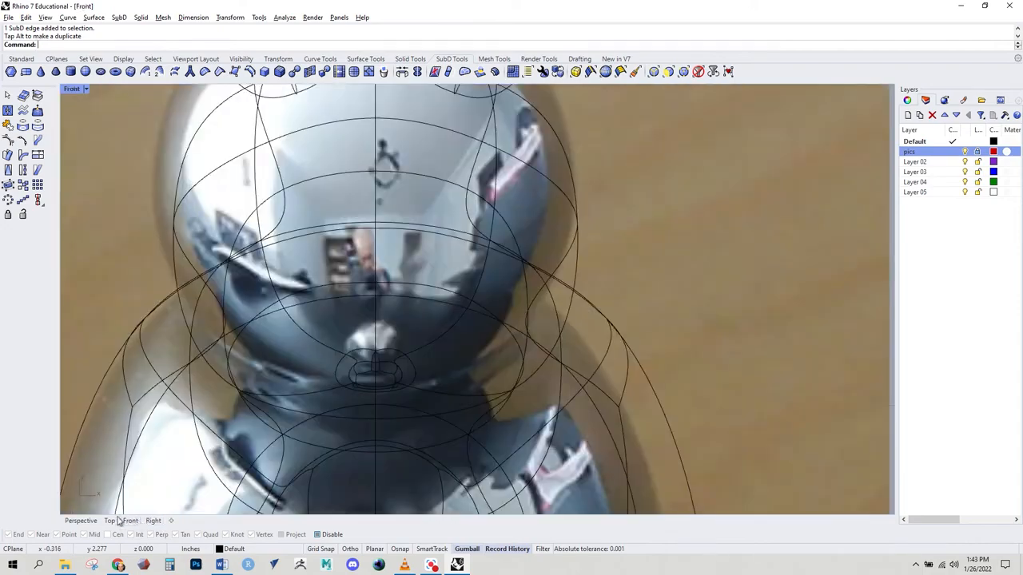
click(81, 520)
right_drag(304, 355, 526, 317)
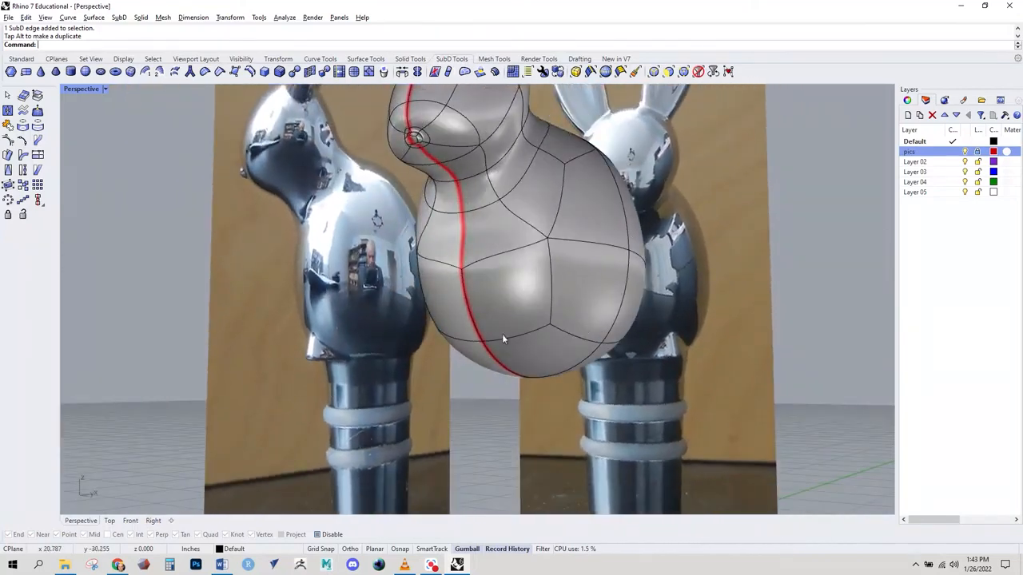
right_drag(501, 334, 486, 382)
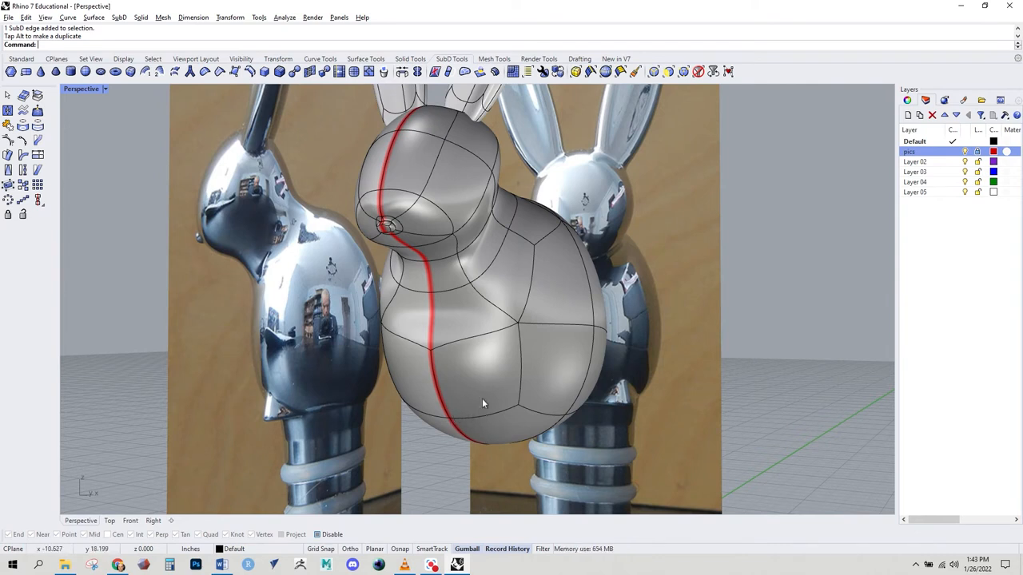
shift+right_drag(472, 394, 423, 303)
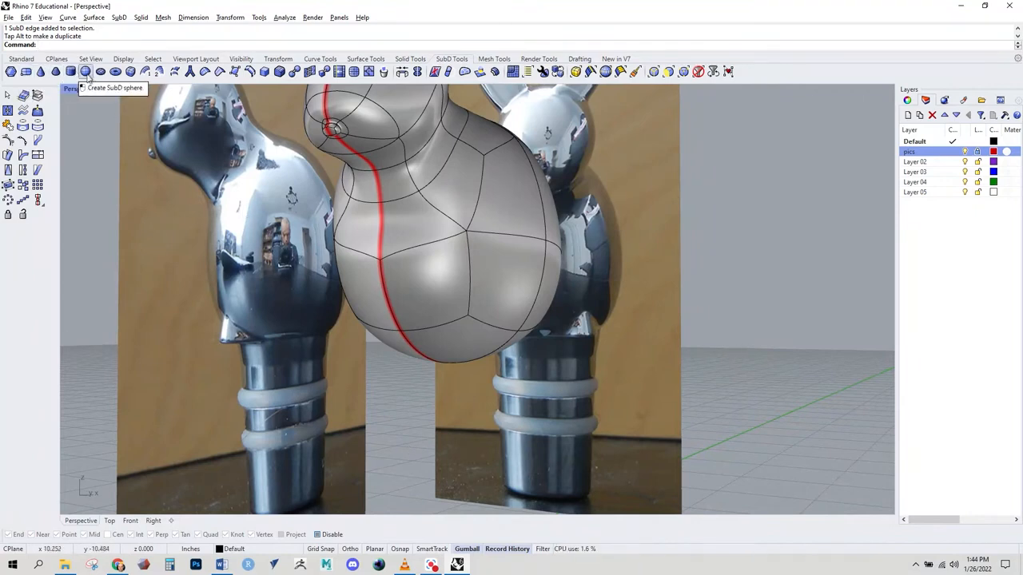
click(129, 72)
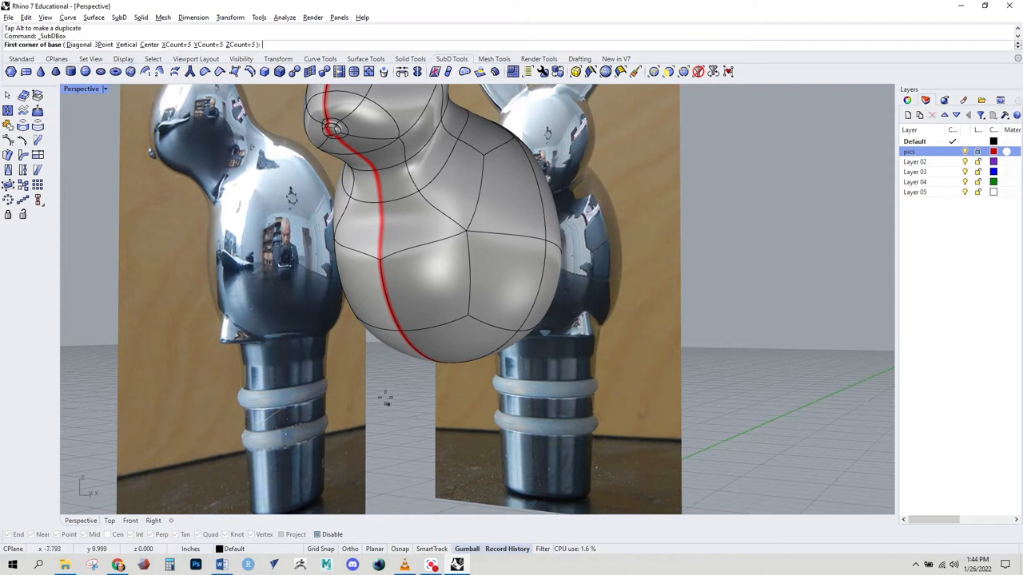
right_drag(385, 399, 405, 379)
key(alt)
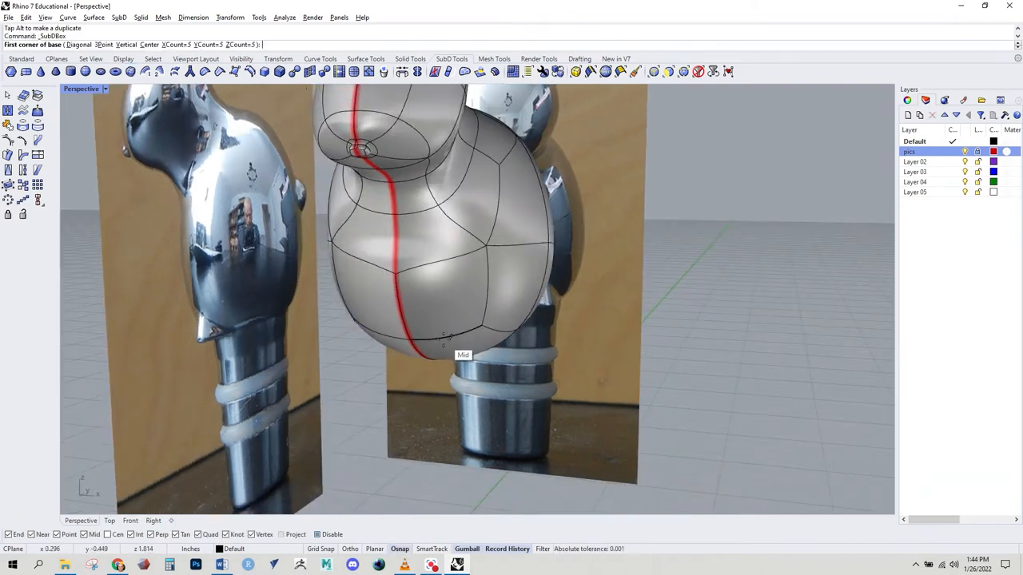
click(439, 339)
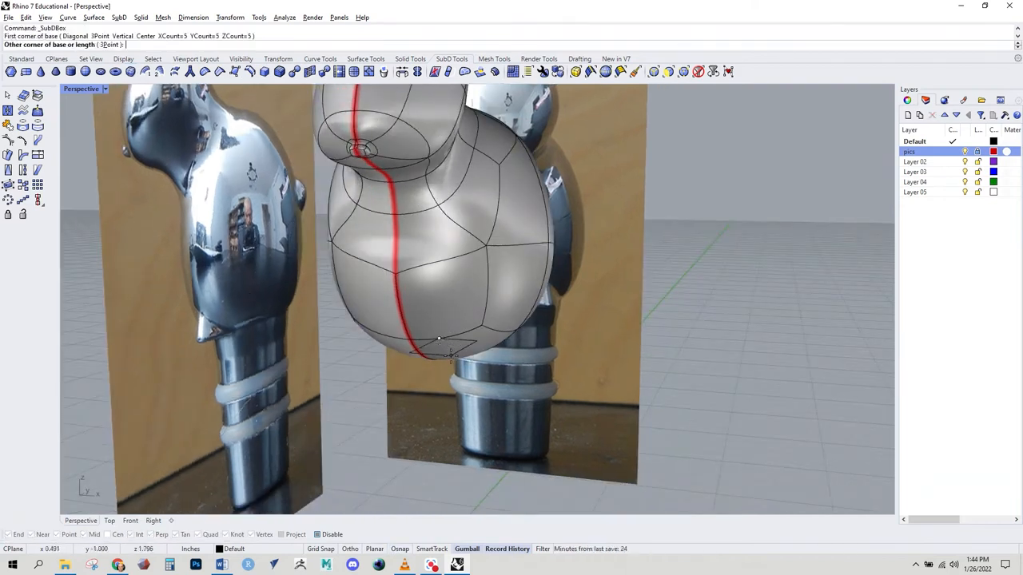
click(450, 346)
key(Return)
right_drag(448, 352, 400, 438)
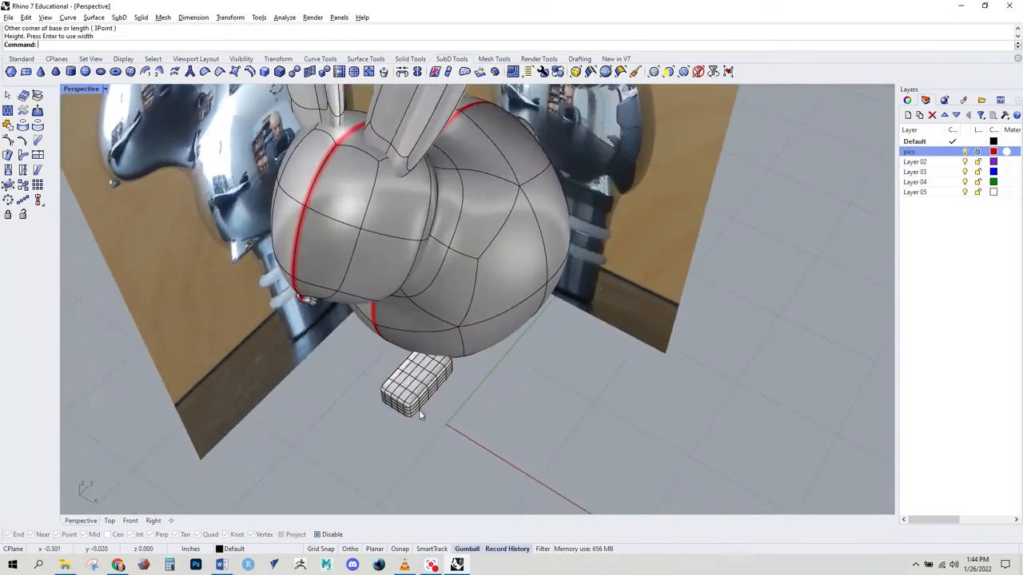
key(ctrl+z)
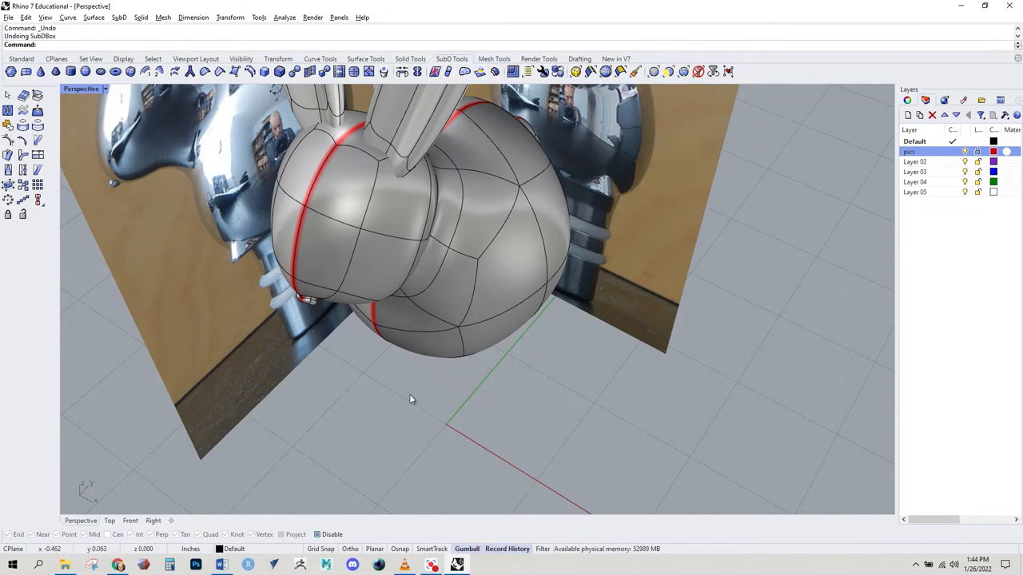
Try to create another SubD box under the body's lower front with a separately picked height.
right_drag(410, 396, 428, 344)
right_click(446, 392)
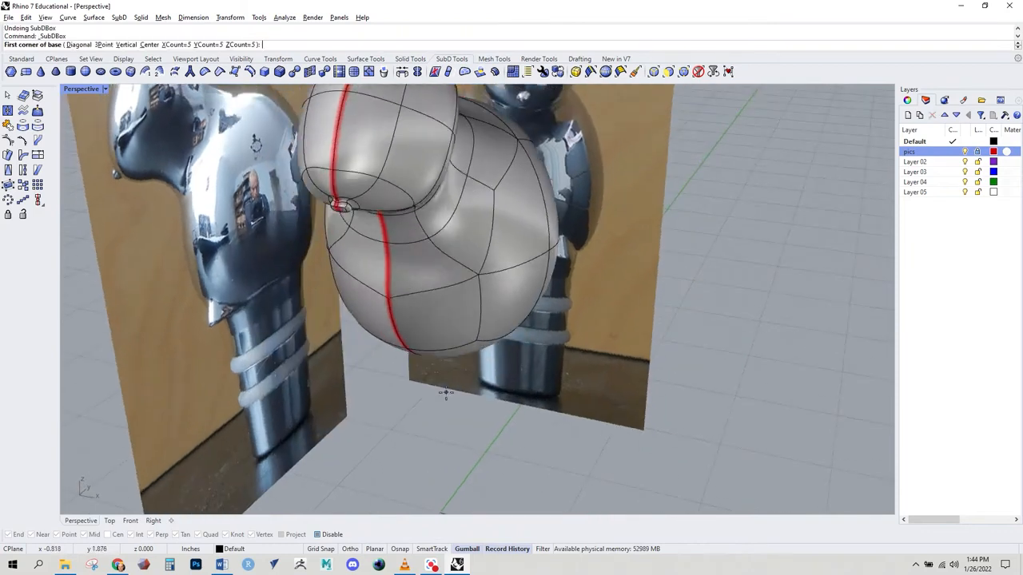
click(437, 351)
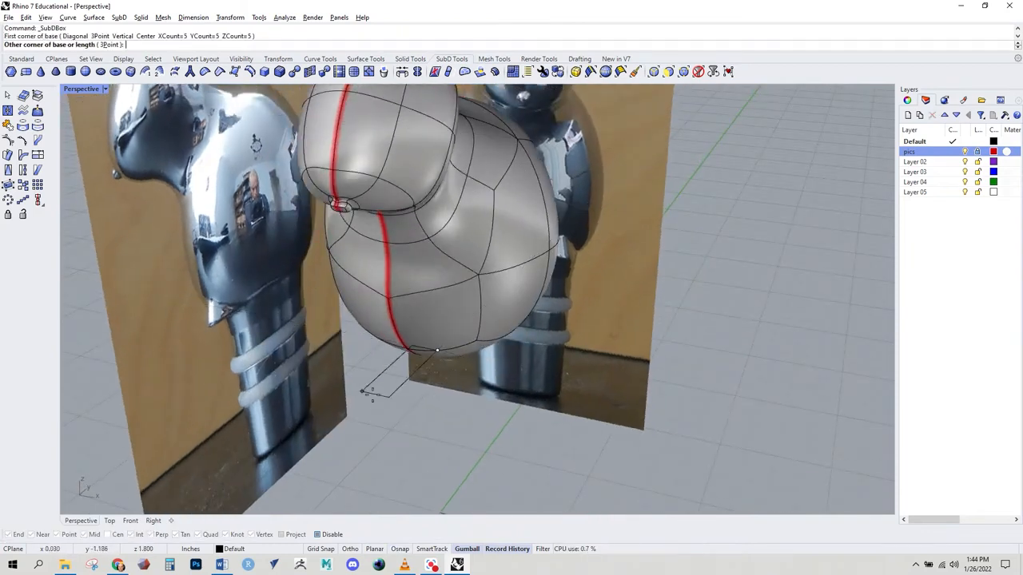
click(457, 391)
click(436, 376)
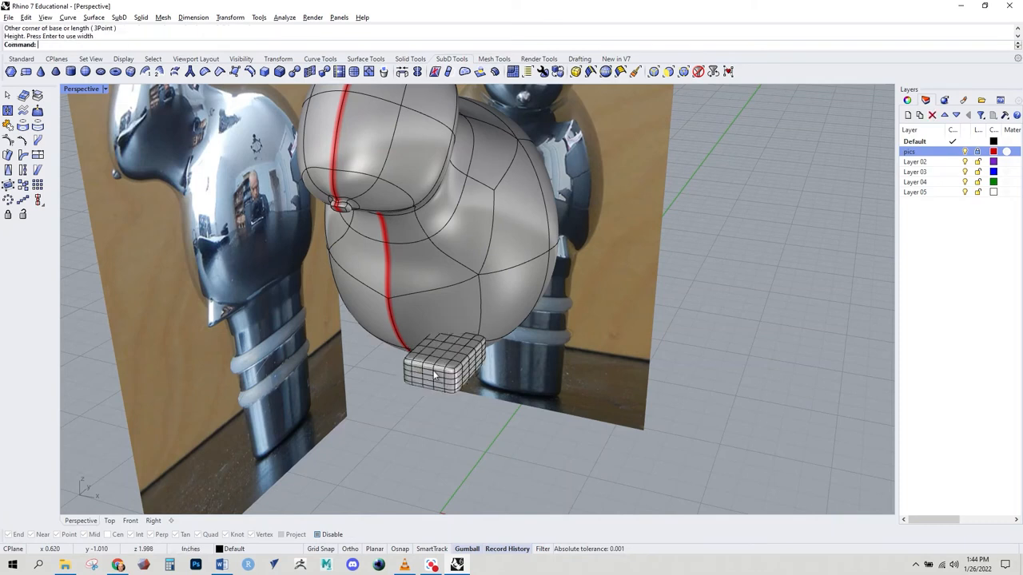
key(ctrl+z)
Create a small SubD box at the body's lower front with the X, Y and Z counts set to 2.
right_click(402, 394)
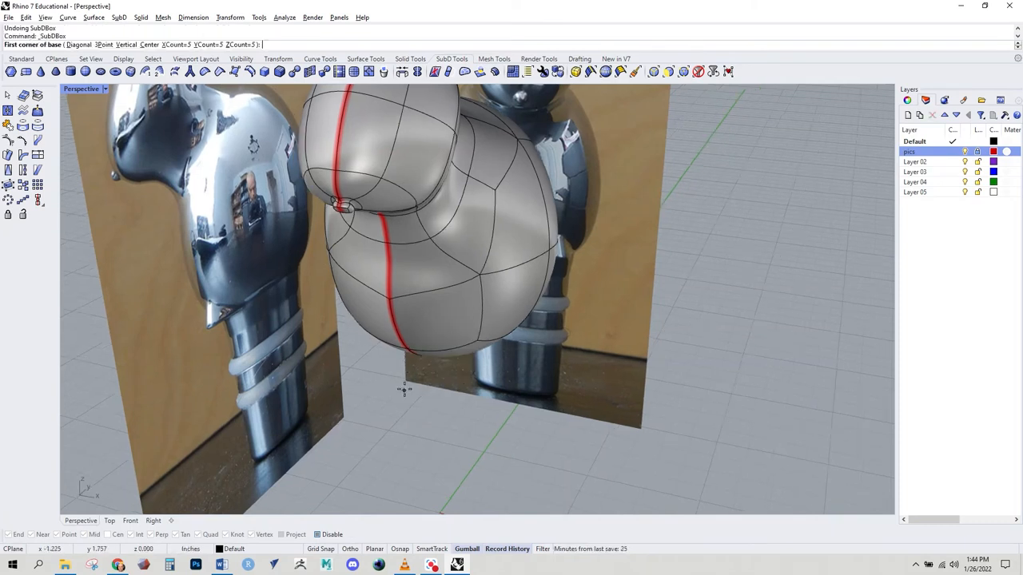
click(176, 45)
text(2)
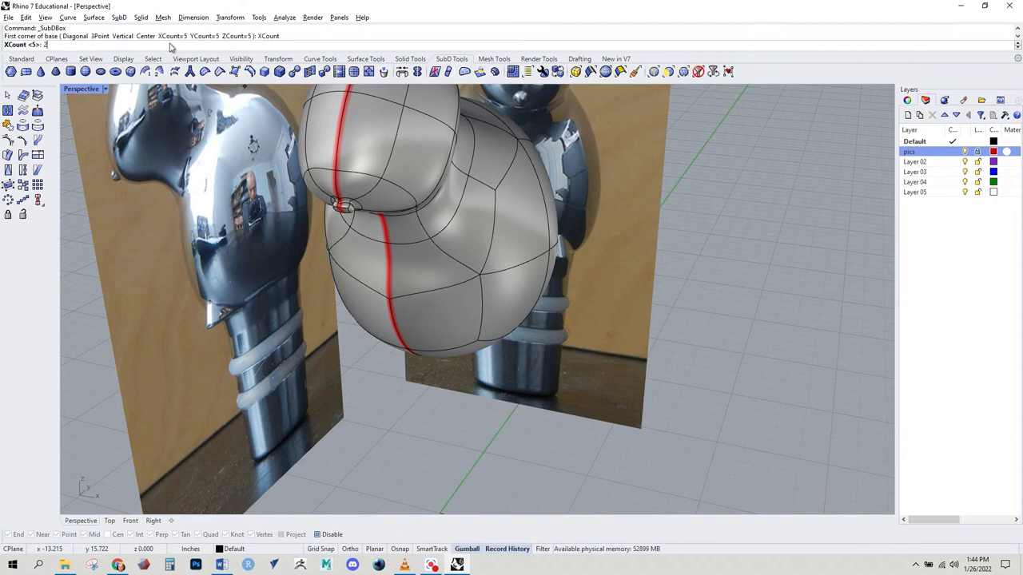
key(Return)
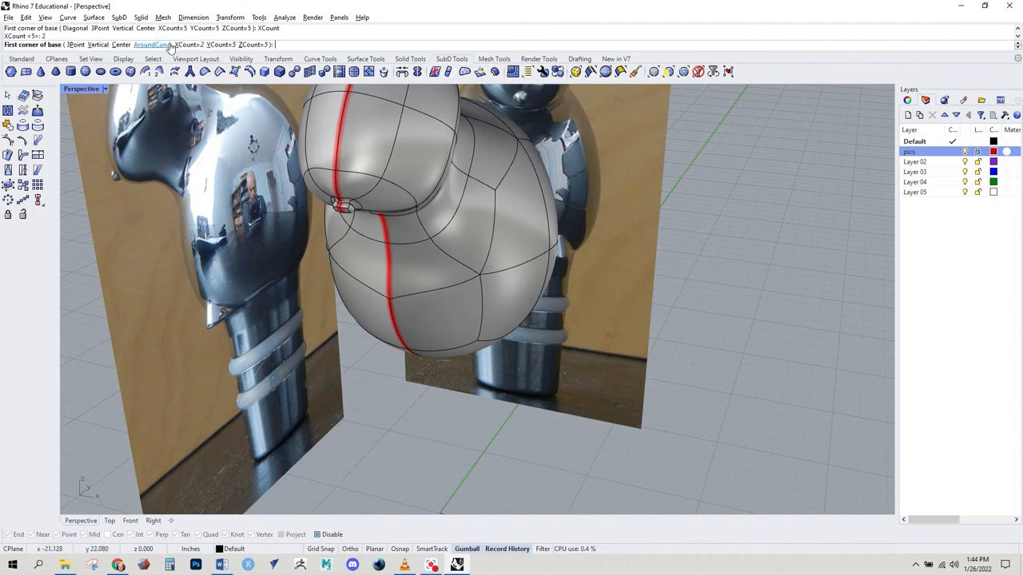
click(225, 47)
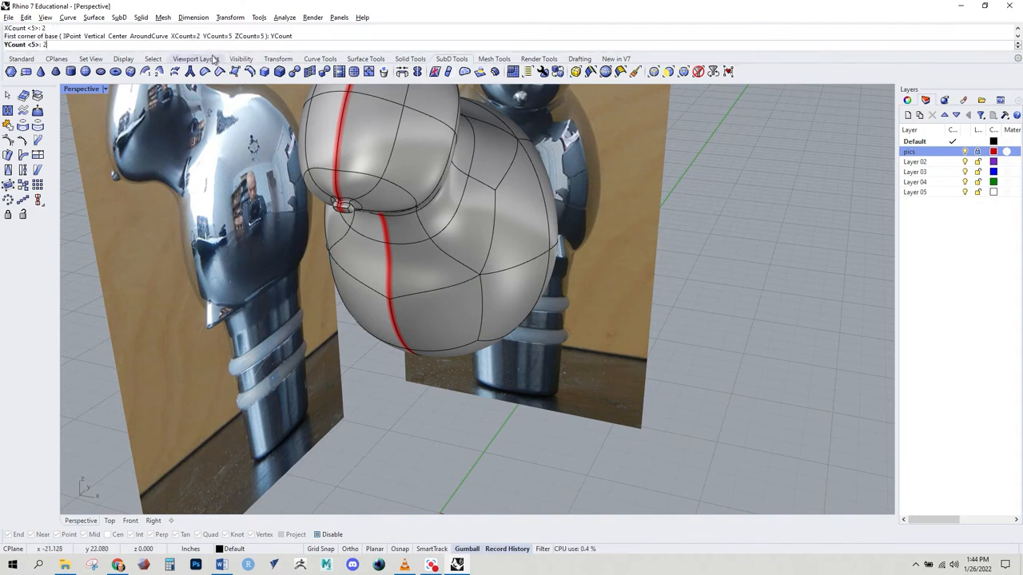
key(Return)
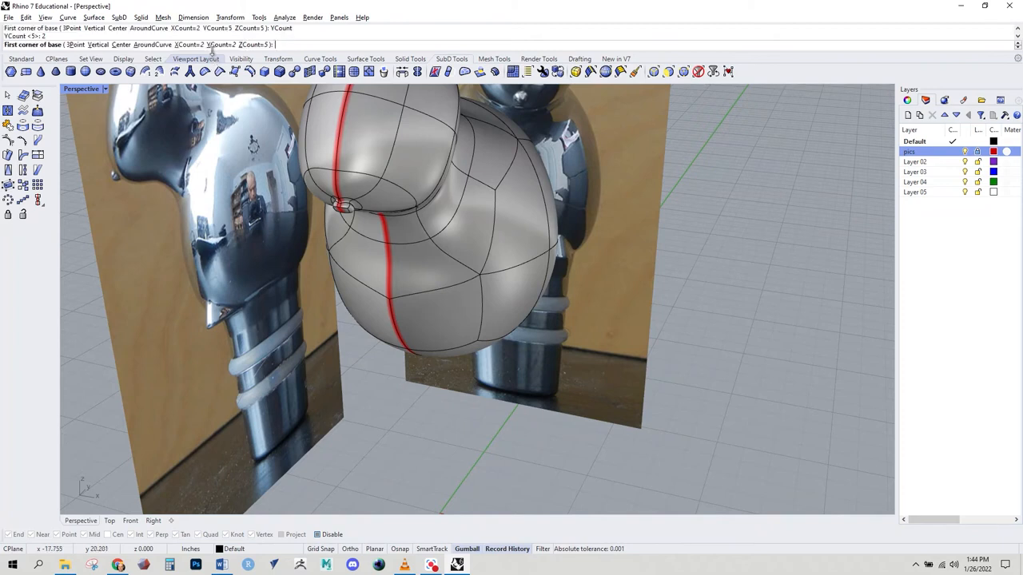
click(252, 45)
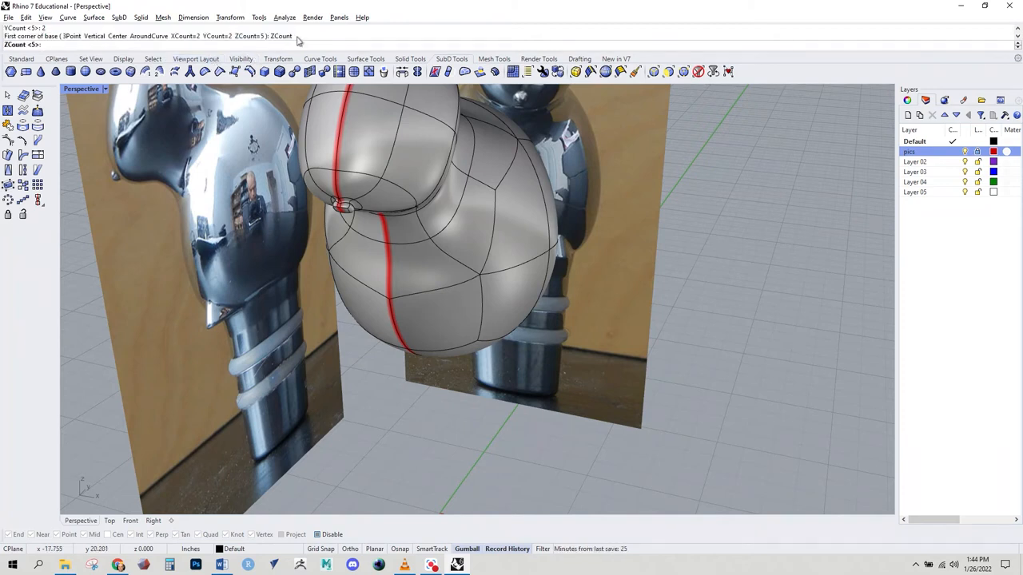
text(2)
key(Return)
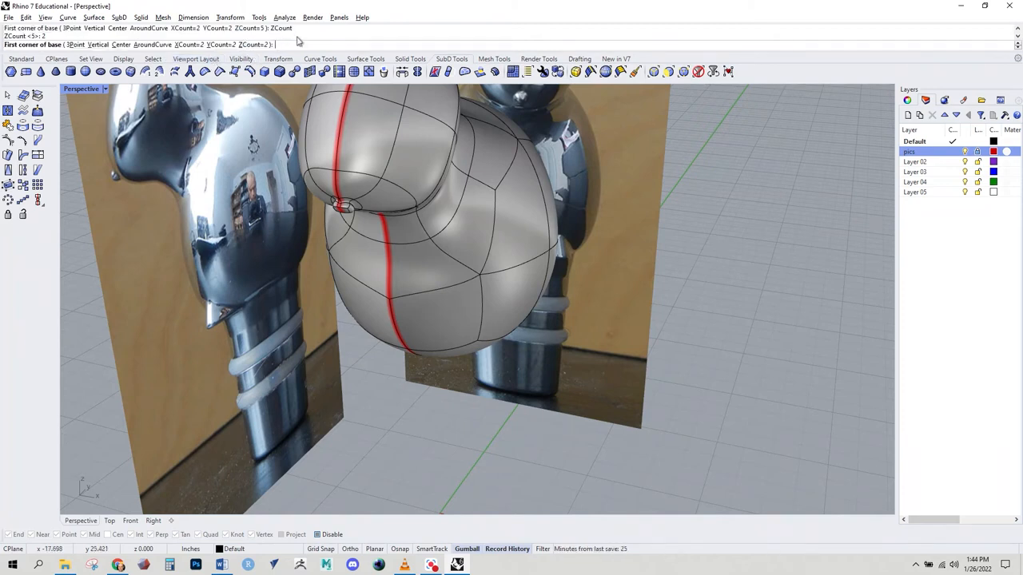
click(449, 366)
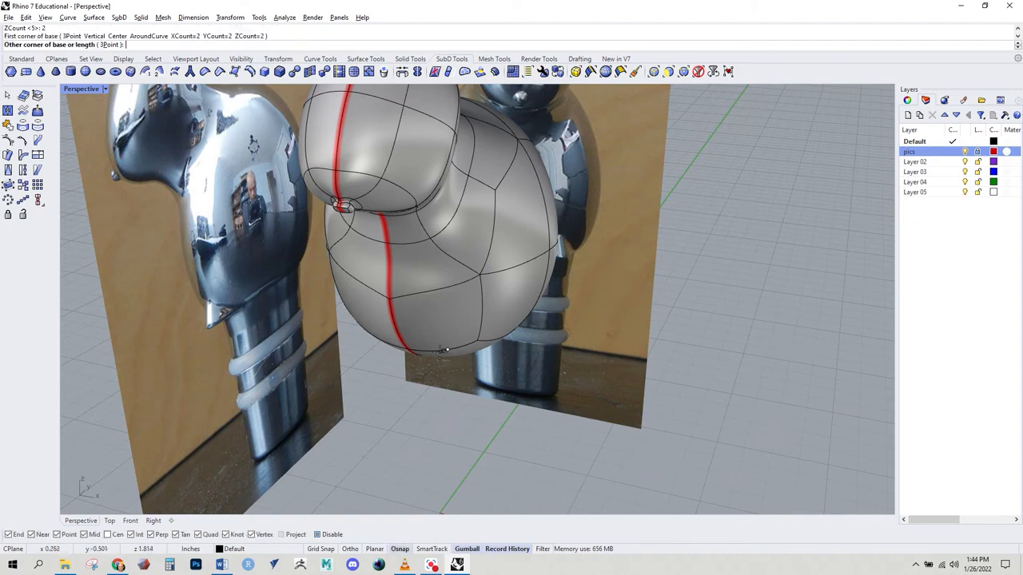
click(403, 366)
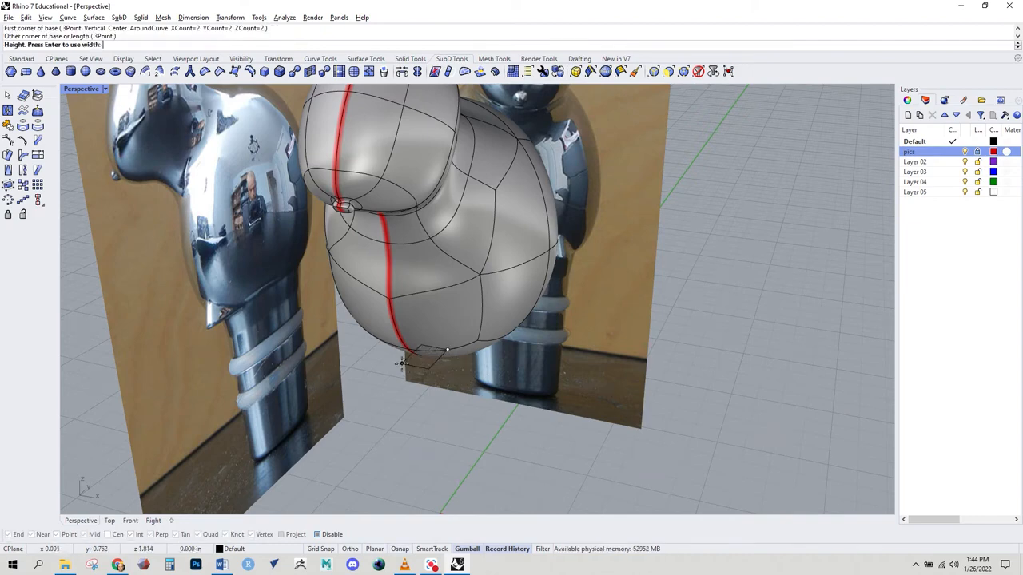
click(402, 342)
Move the small SubD box for the foot into place at the body's lower front, beside the centre line.
right_drag(415, 375, 362, 340)
click(452, 340)
drag(373, 321, 381, 321)
right_drag(384, 328, 486, 420)
drag(437, 414, 385, 411)
right_drag(385, 411, 452, 289)
Scale the foot box uniformly and shift it so it sits partly embedded in the body's lower front.
shift+drag(445, 227, 427, 243)
right_drag(470, 255, 495, 285)
right_drag(478, 220, 483, 240)
drag(503, 220, 516, 240)
right_drag(515, 239, 440, 304)
click(460, 435)
click(418, 317)
drag(456, 298, 469, 297)
right_drag(410, 393, 502, 411)
click(502, 410)
mouse_move(434, 423)
right_down()
mouse_move(404, 422)
mouse_move(471, 419)
mouse_move(383, 412)
mouse_move(418, 423)
right_up()
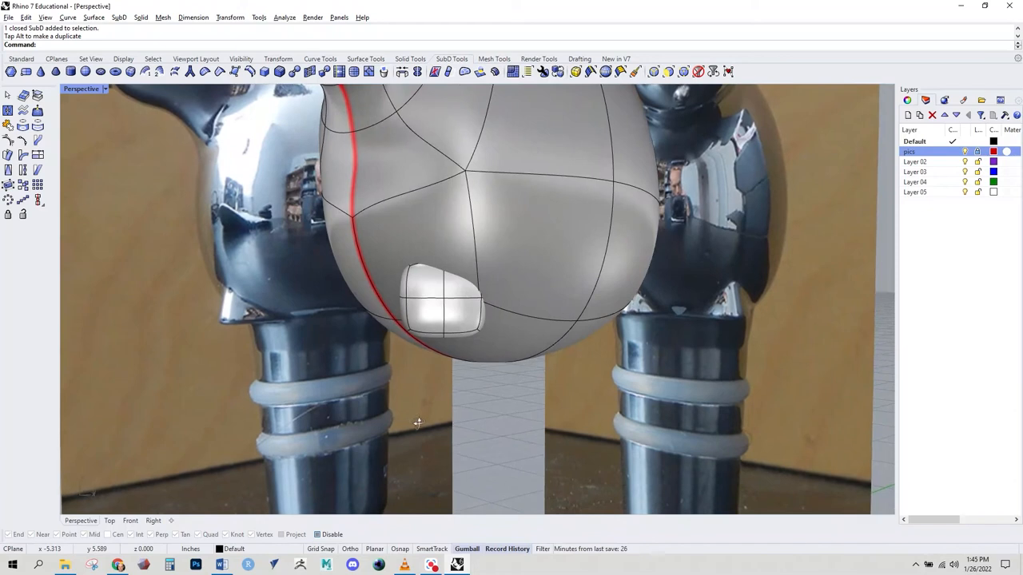
Delete the foot's horizontal middle edge loop and stretch the foot vertically.
right_drag(427, 317, 470, 316)
ctrl+shift+double_click(460, 309)
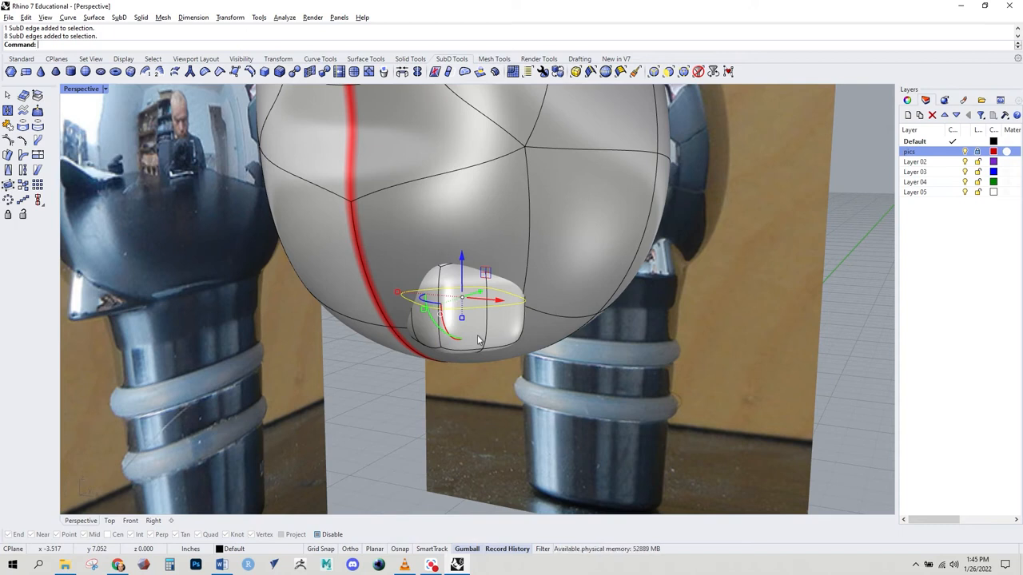
key(Delete)
right_drag(471, 336, 461, 313)
click(461, 313)
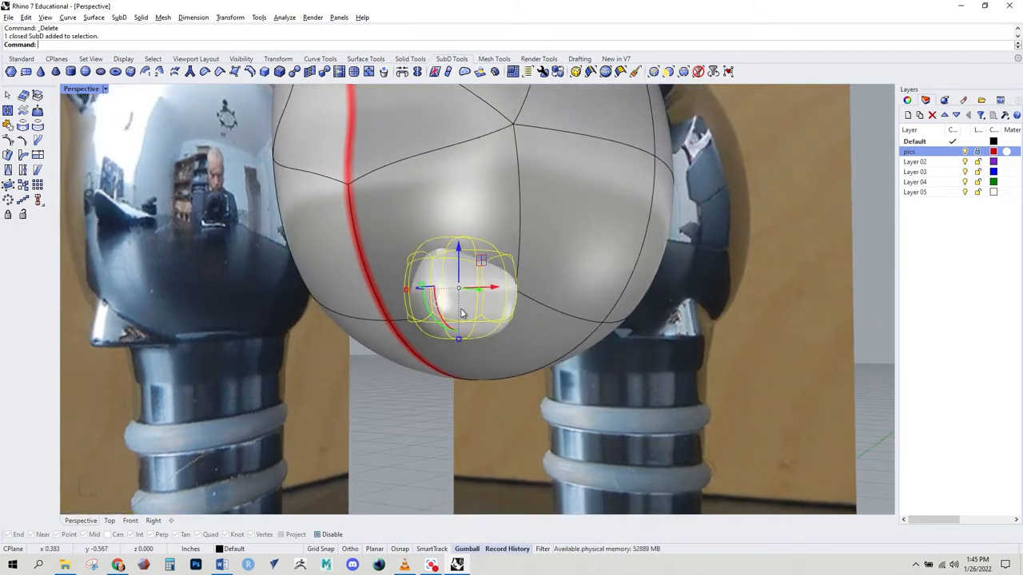
drag(466, 340, 454, 373)
click(425, 434)
Raise the foot slightly against the body's lower front.
right_drag(424, 429, 343, 429)
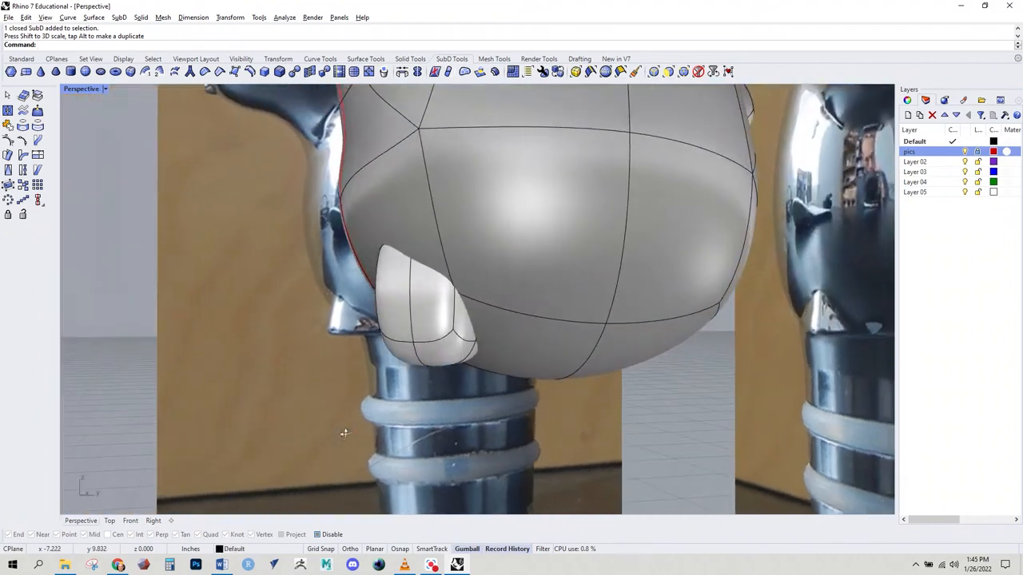
click(406, 338)
drag(437, 255, 437, 236)
right_drag(339, 360, 420, 381)
click(405, 448)
Stretch the foot's bottom faces along the front-to-back direction to widen its base.
right_drag(405, 447, 426, 373)
ctrl+shift+click(425, 373)
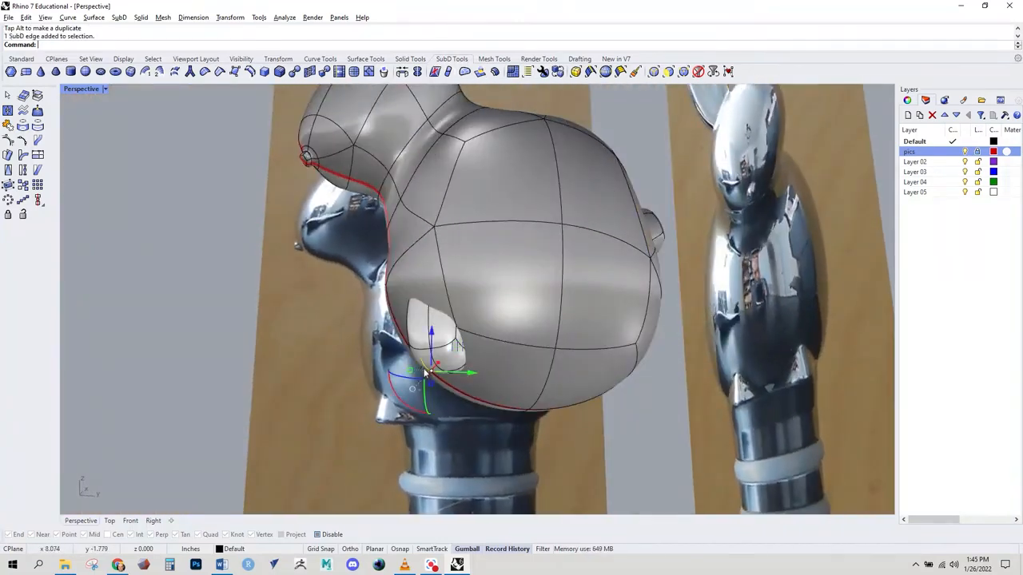
scroll(447, 399, up, 3)
ctrl+shift+click(417, 343)
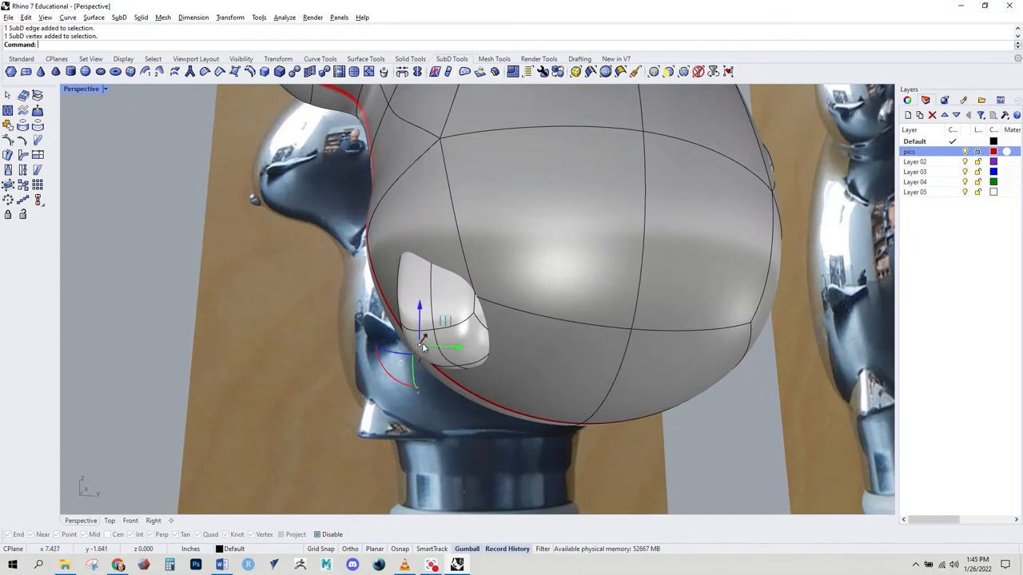
ctrl+shift+click(424, 352)
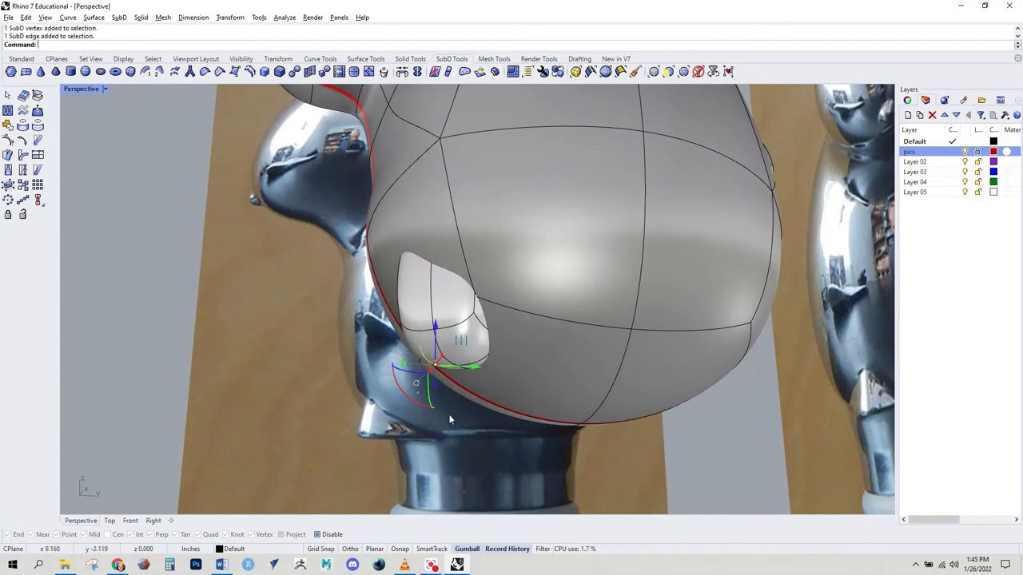
scroll(462, 454, up, 3)
ctrl+shift+click(411, 297)
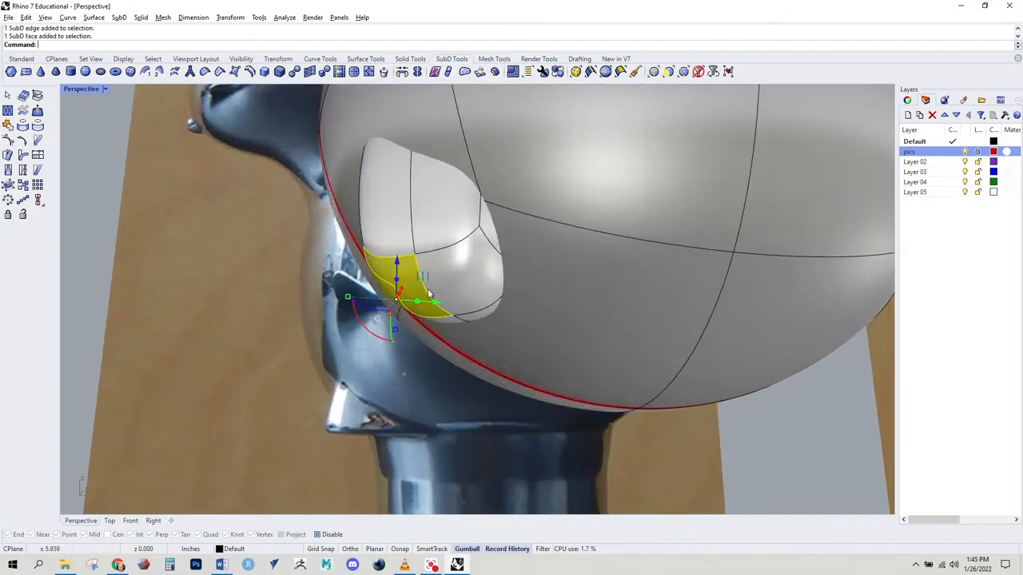
ctrl+shift+click(459, 284)
right_drag(460, 283, 464, 293)
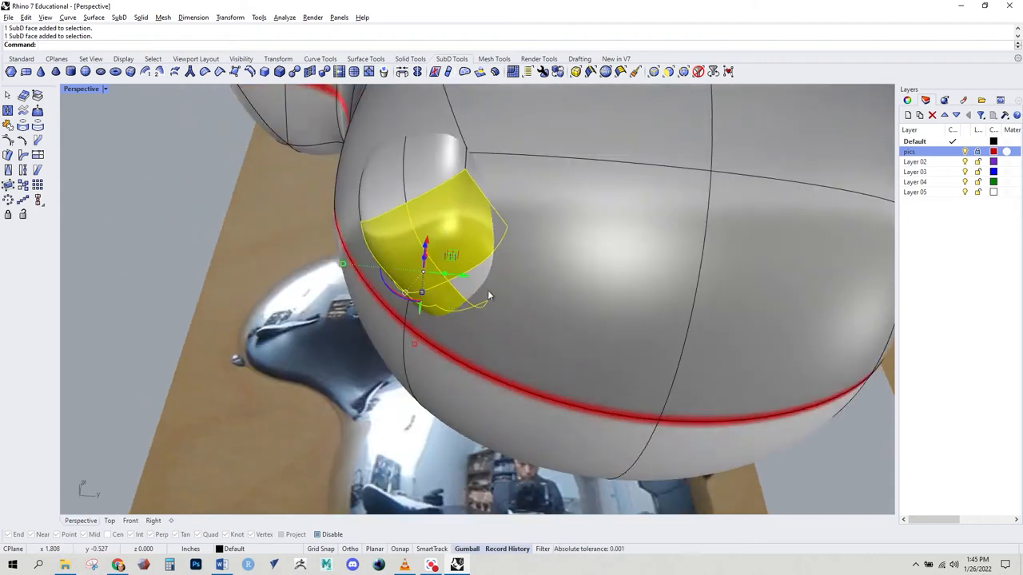
right_drag(476, 280, 421, 359)
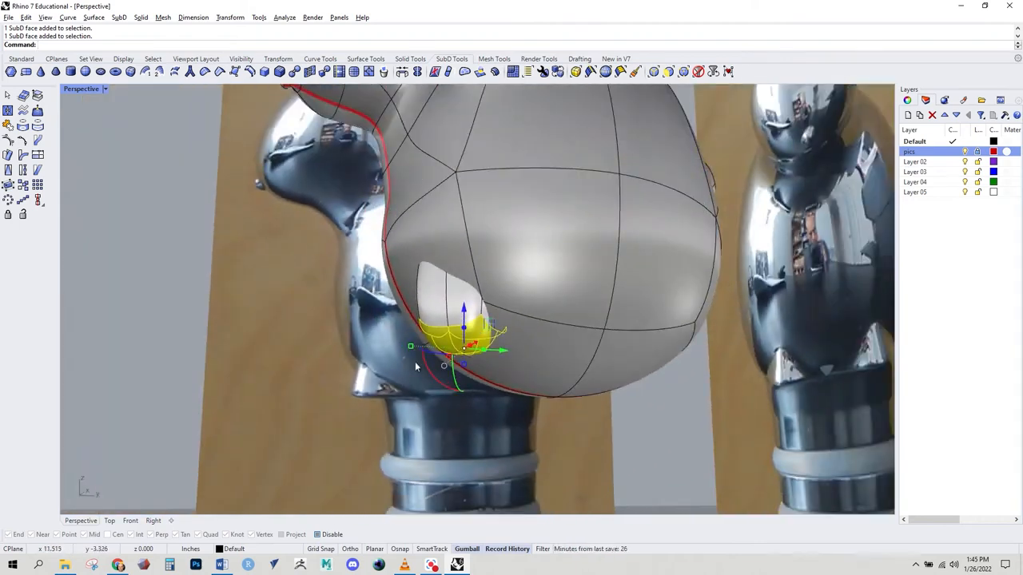
drag(411, 347, 388, 349)
right_drag(398, 377, 591, 472)
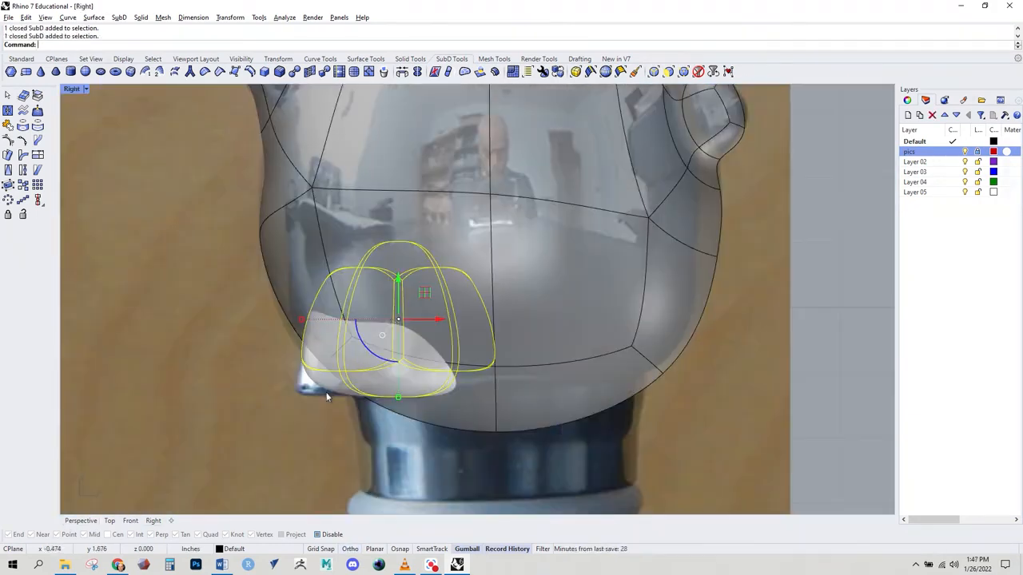
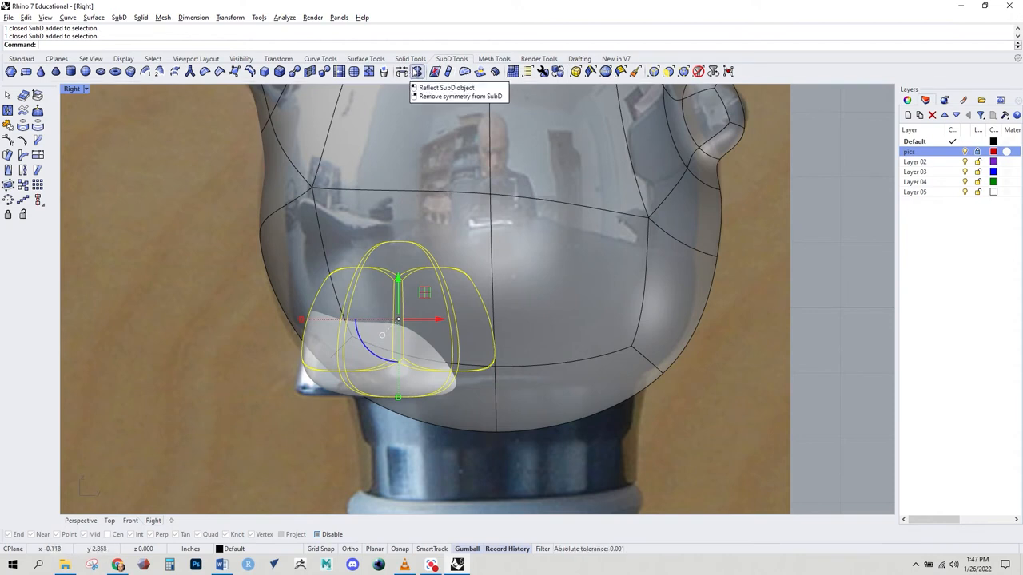
Subdivide the foot SubD and move its lower front face forward and slightly down to meet the toe in the side photo.
click(353, 71)
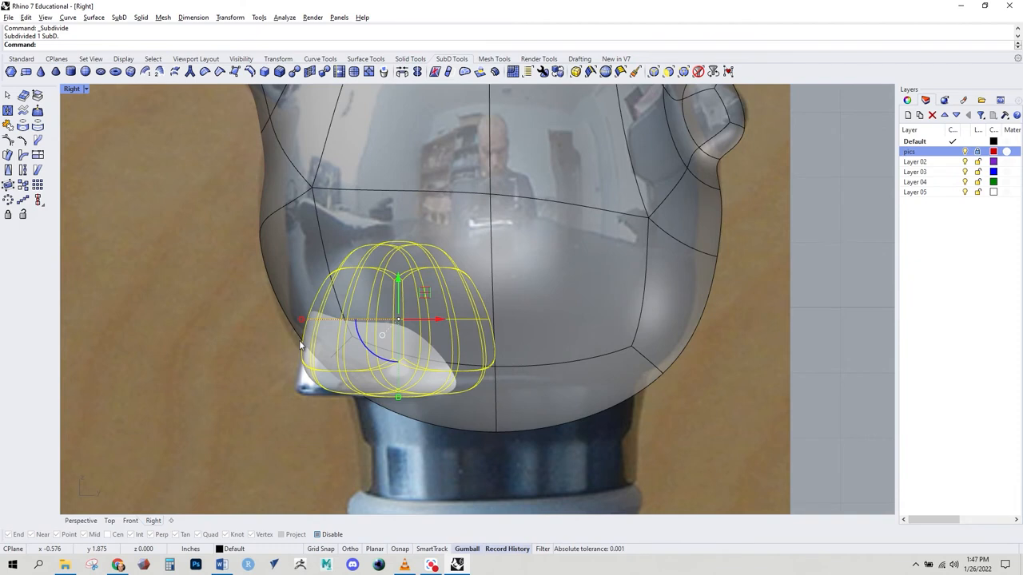
click(302, 412)
ctrl+shift+click(307, 382)
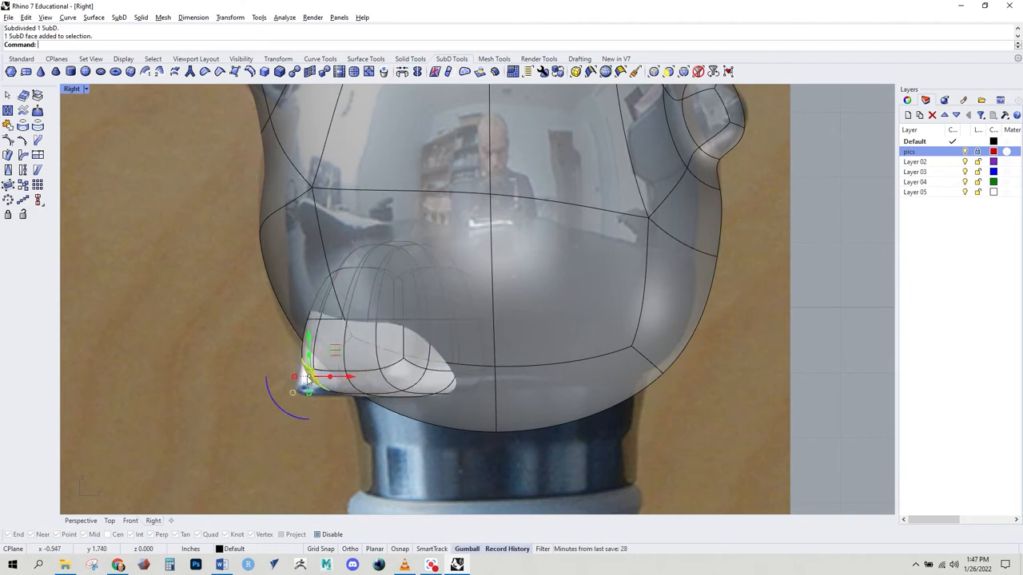
drag(348, 383, 323, 381)
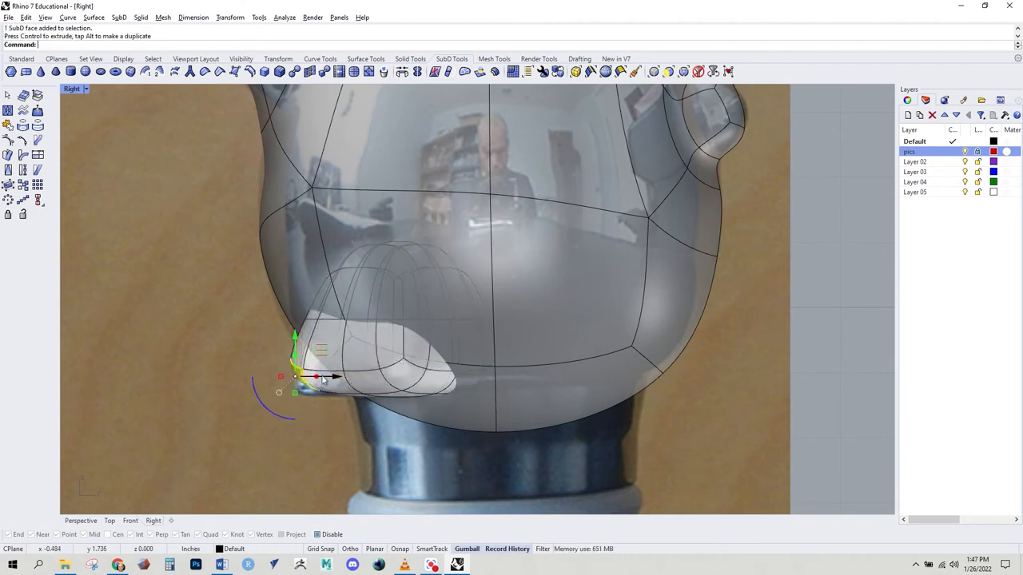
drag(295, 333, 295, 342)
drag(334, 386, 330, 386)
Scale the foot's lower front face vertically and adjust its position to sharpen the toe's bottom corner.
ctrl+shift+click(298, 387)
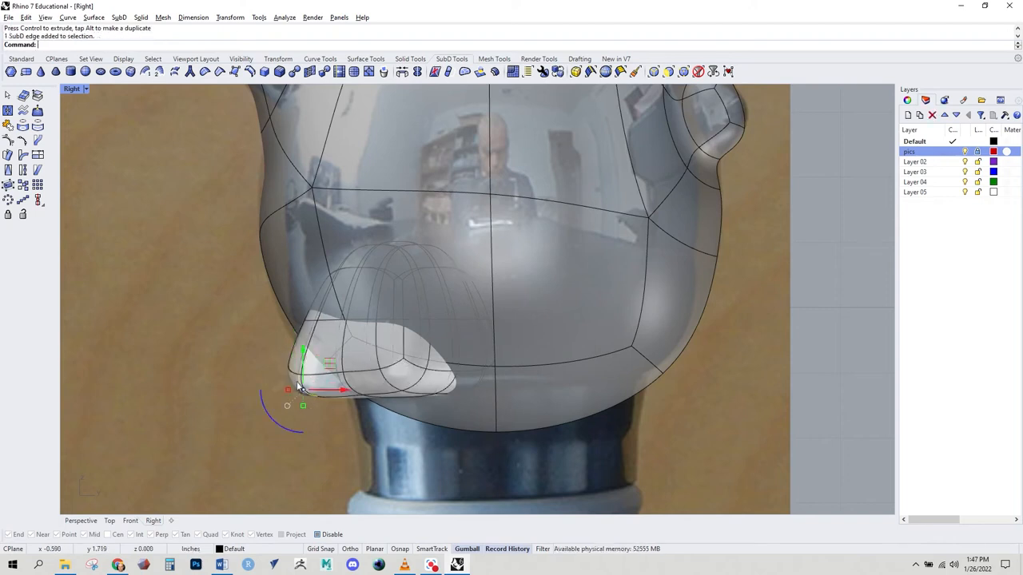
ctrl+shift+click(303, 382)
scroll(295, 387, up, 5)
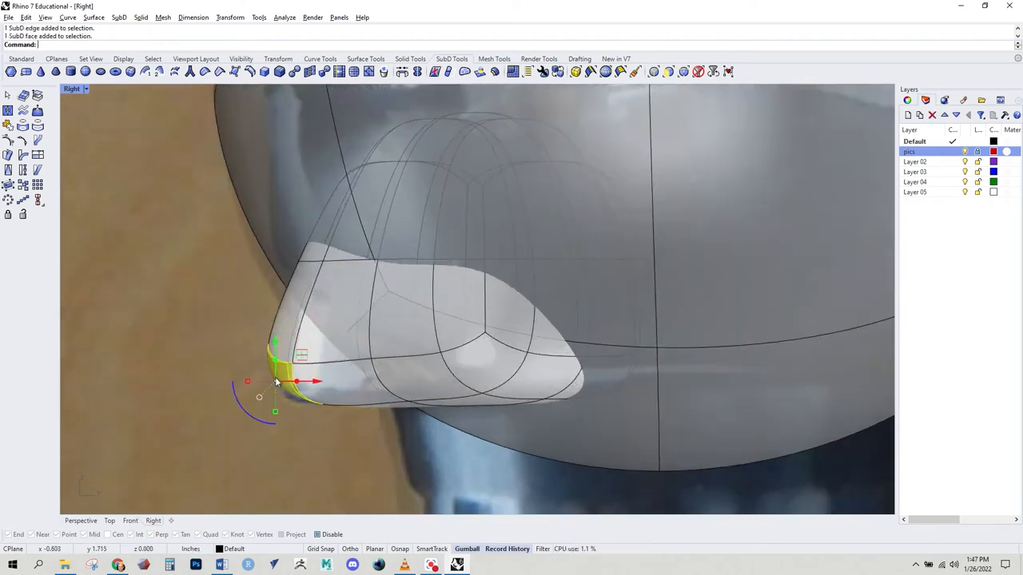
drag(274, 414, 279, 356)
scroll(318, 410, down, 3)
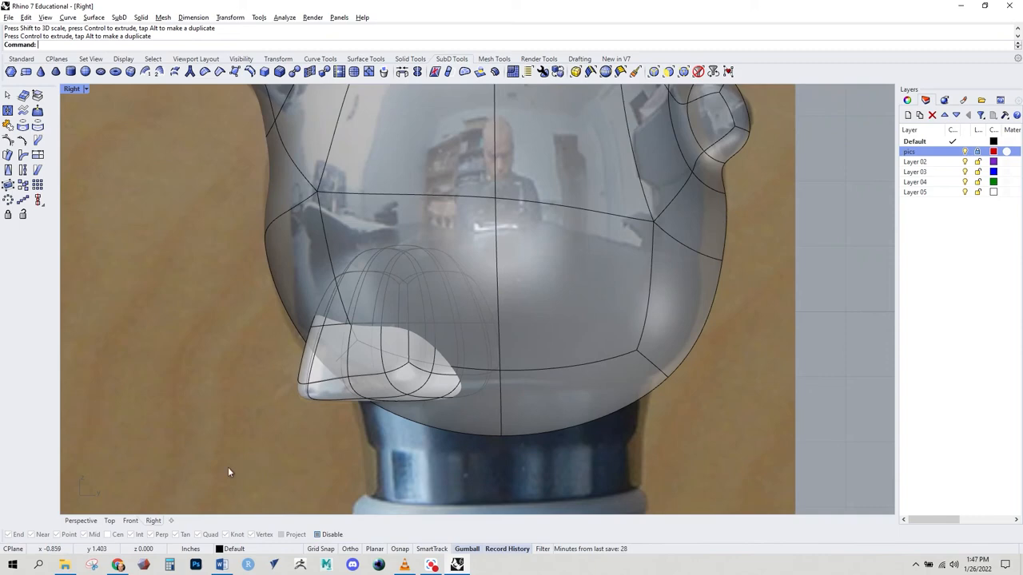
Rotate the whole foot in plan about its front tip so its rear end swings toward the body's centreline.
click(81, 520)
right_drag(120, 515, 261, 416)
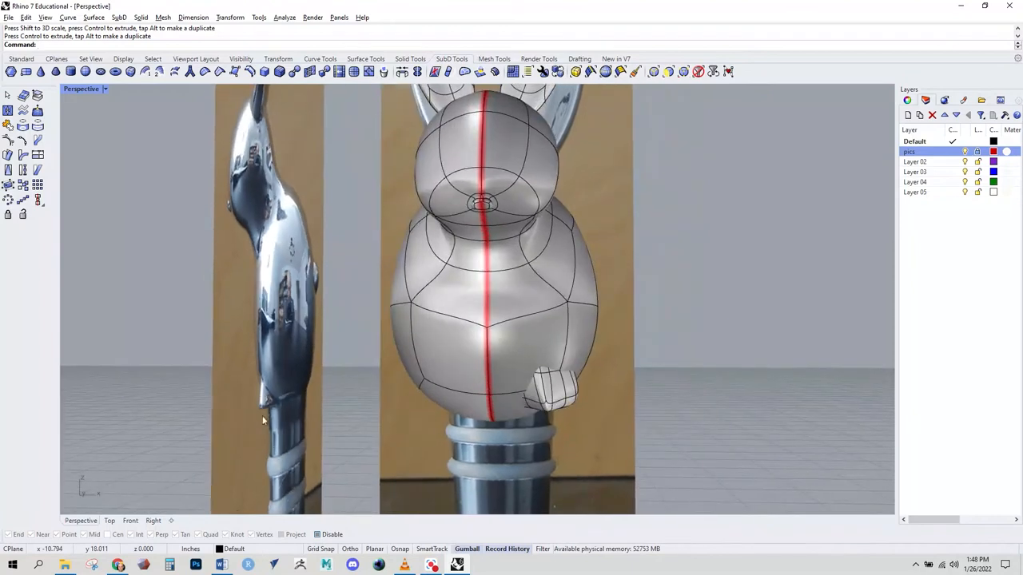
click(130, 521)
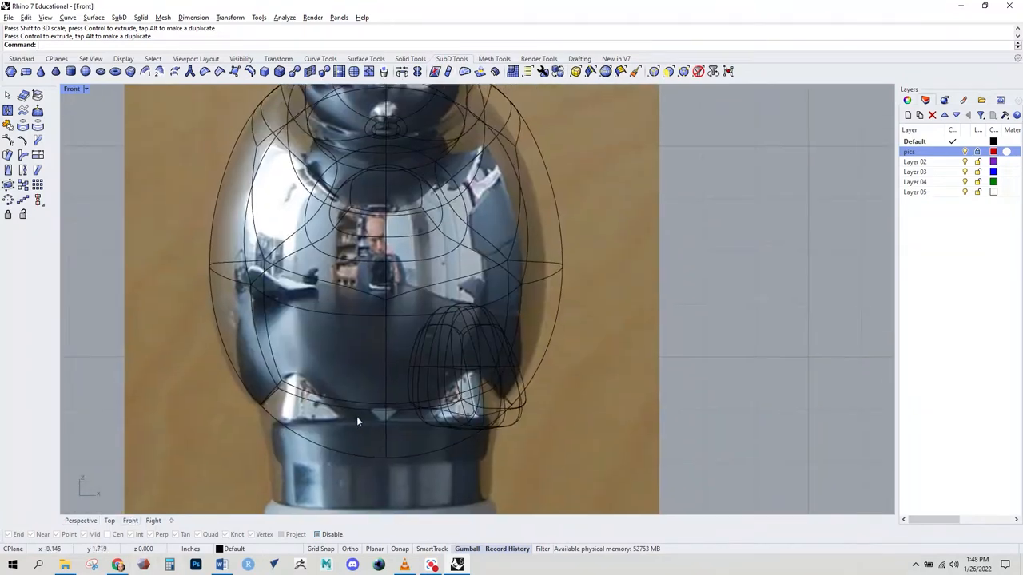
click(480, 429)
right_drag(528, 437, 471, 416)
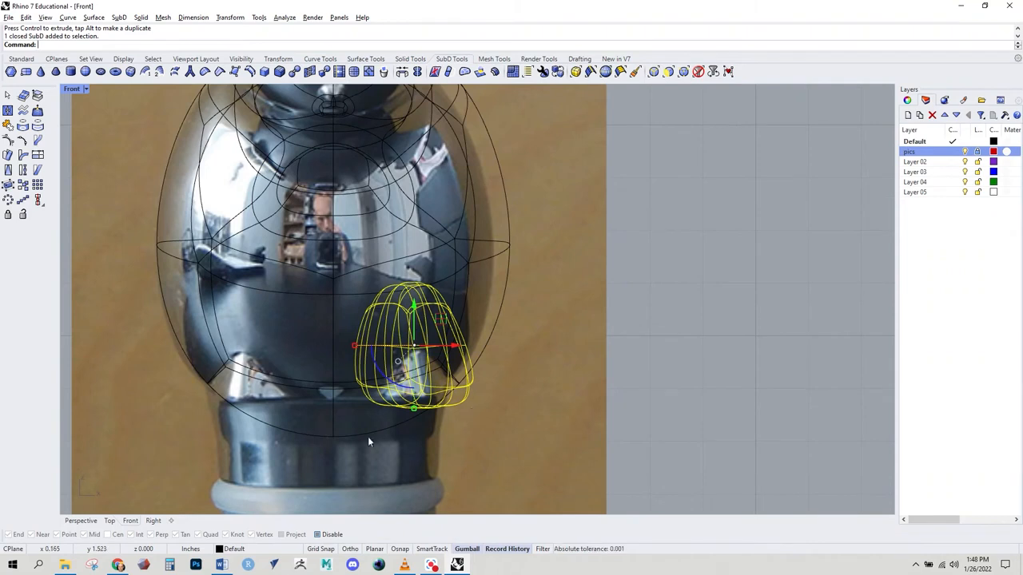
click(98, 521)
click(110, 521)
scroll(401, 346, up, 10)
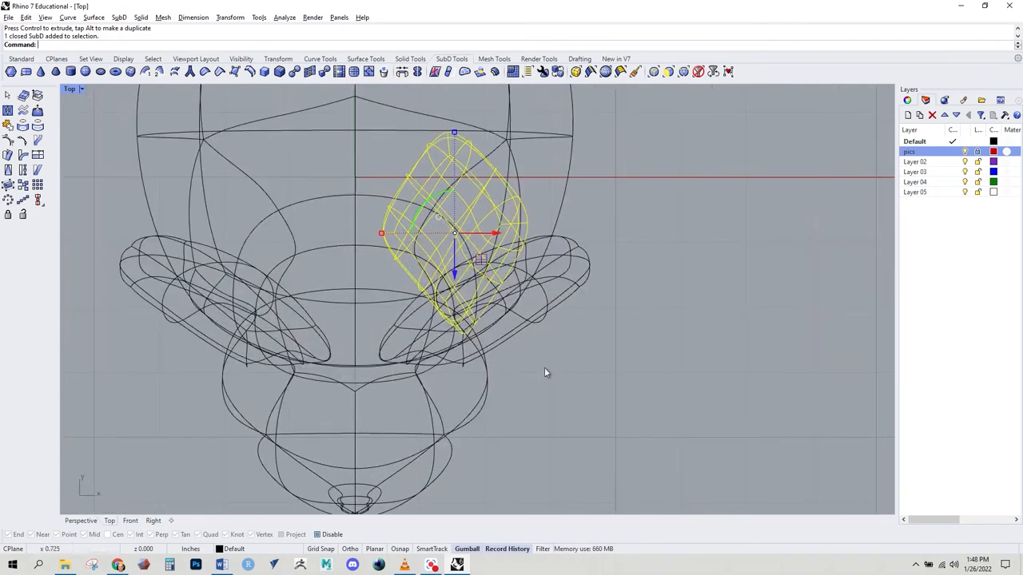
right_drag(539, 381, 555, 453)
text(Rotate)
key(Return)
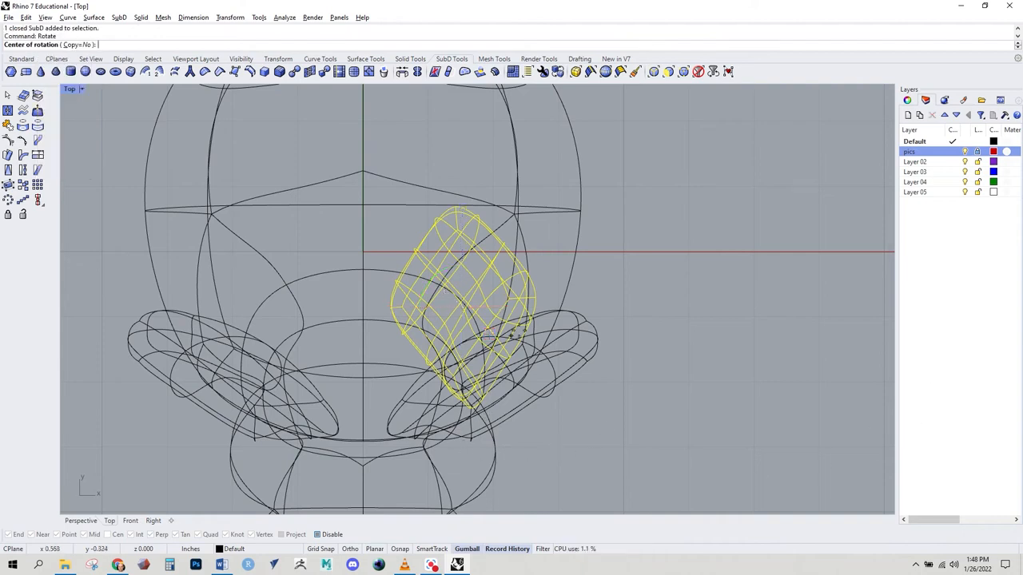
click(472, 403)
click(472, 192)
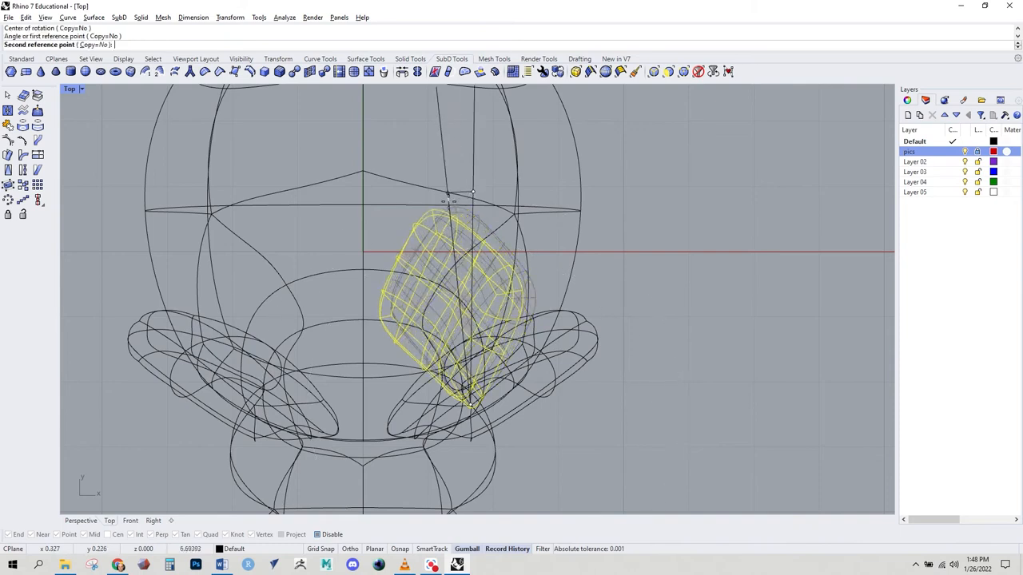
click(438, 227)
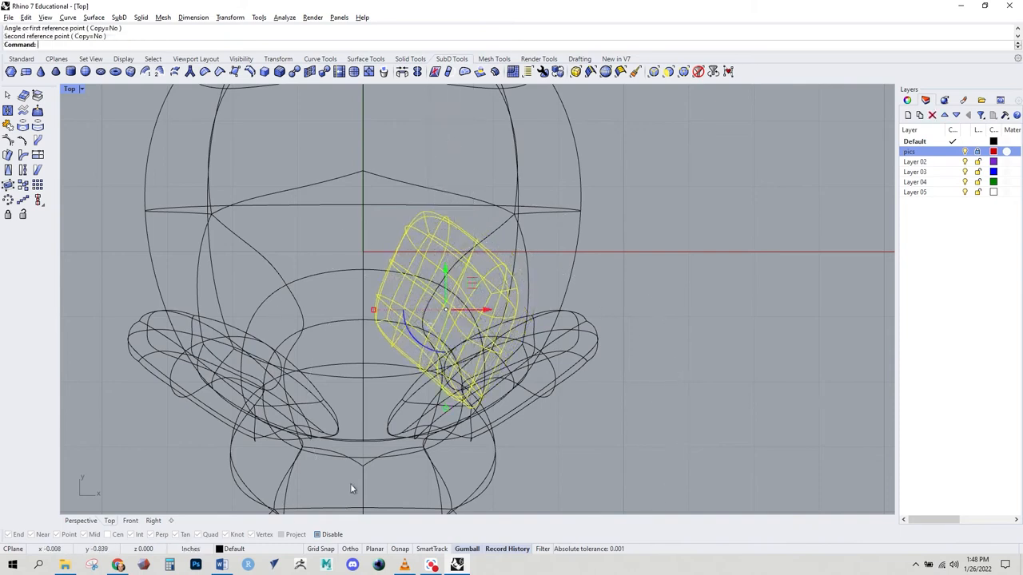
Shift the rotated foot slightly against the body's lower front.
click(95, 521)
click(589, 452)
right_drag(591, 452, 559, 468)
click(499, 419)
right_drag(507, 431, 539, 450)
drag(521, 401, 516, 403)
click(546, 470)
Fine-tune how the foot meets the body's underside by nudging it a small distance along one axis.
right_drag(546, 471, 415, 474)
right_drag(482, 436, 550, 466)
scroll(529, 440, up, 4)
ctrl+shift+click(530, 407)
right_drag(627, 464, 588, 447)
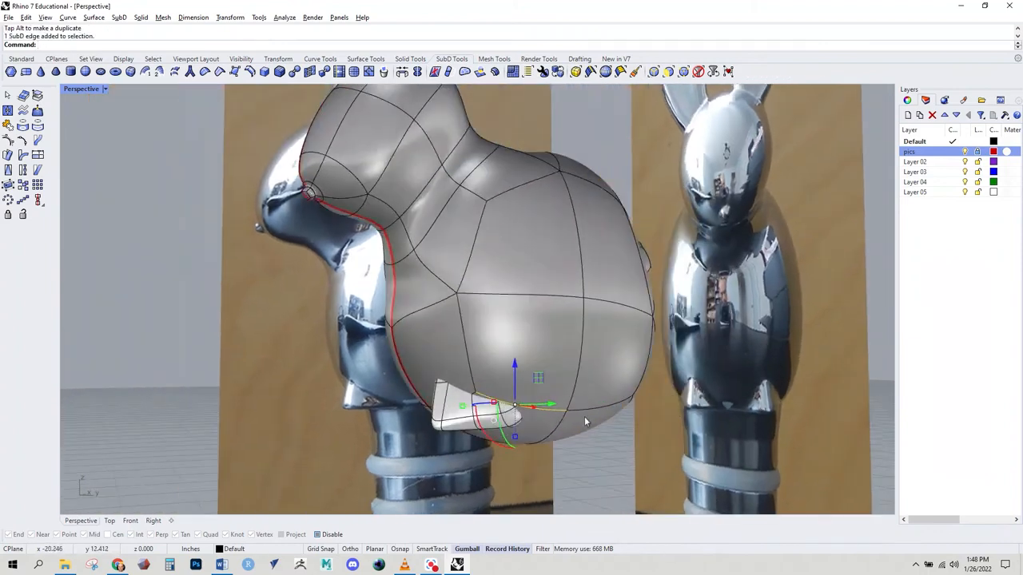
ctrl+shift+click(584, 409)
right_drag(580, 410, 632, 418)
drag(568, 397, 584, 397)
click(598, 437)
mouse_move(587, 457)
right_down()
mouse_move(521, 460)
mouse_move(567, 453)
right_up()
scroll(568, 453, down, 4)
right_drag(505, 417, 551, 437)
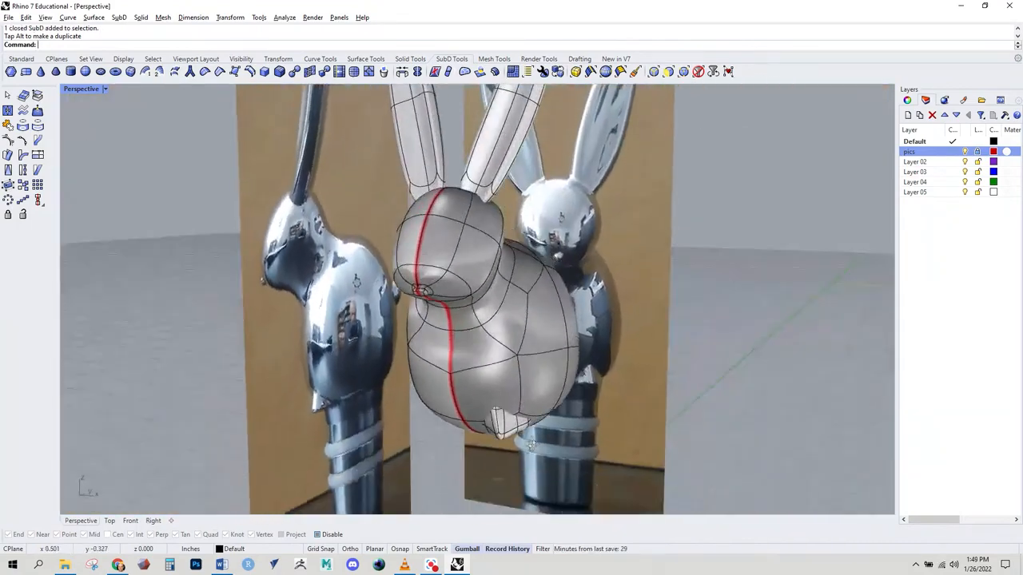
Mirror a copy of the foot across the body's central symmetry plane to create the opposite foot.
click(512, 438)
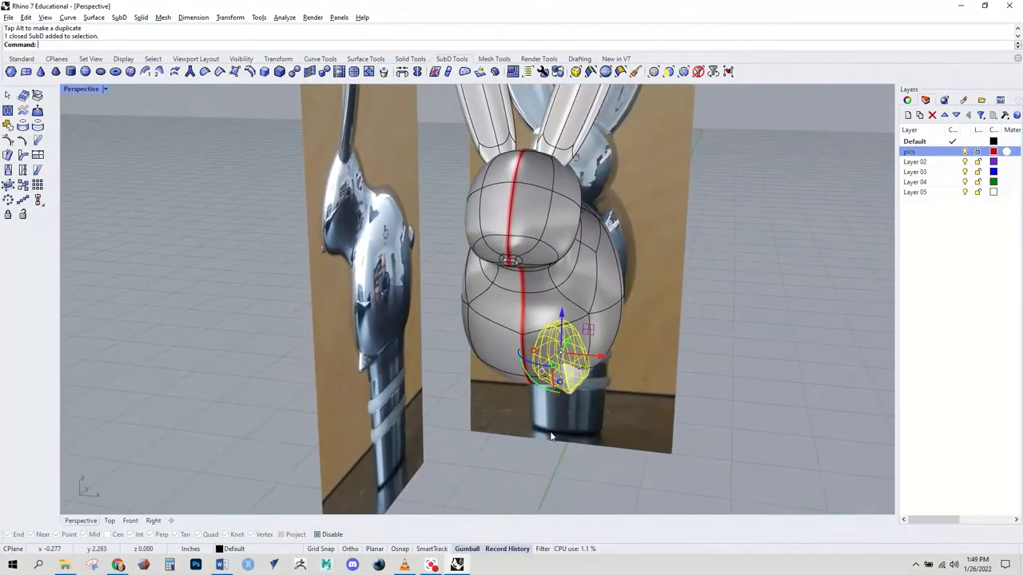
key(Return)
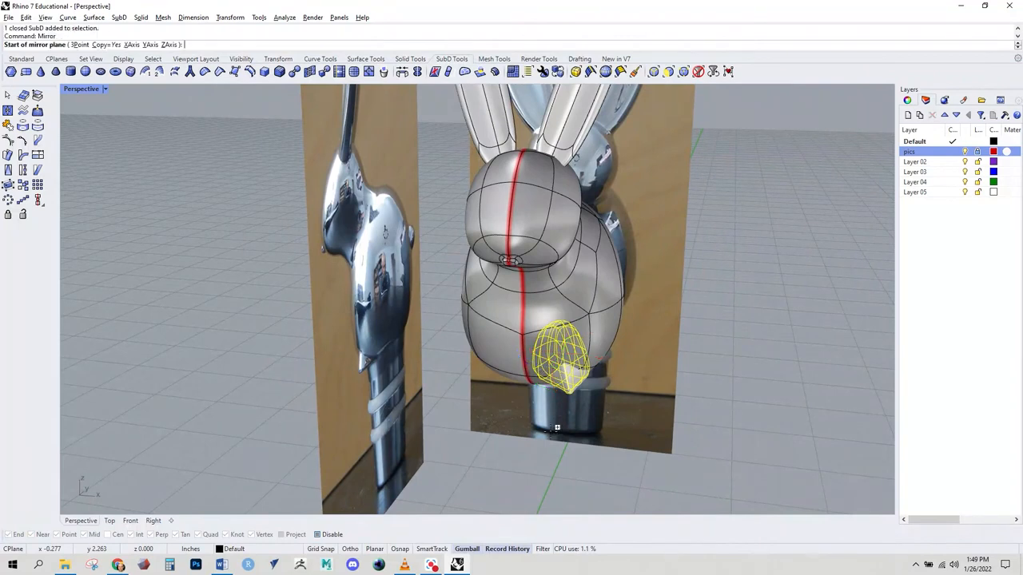
click(530, 379)
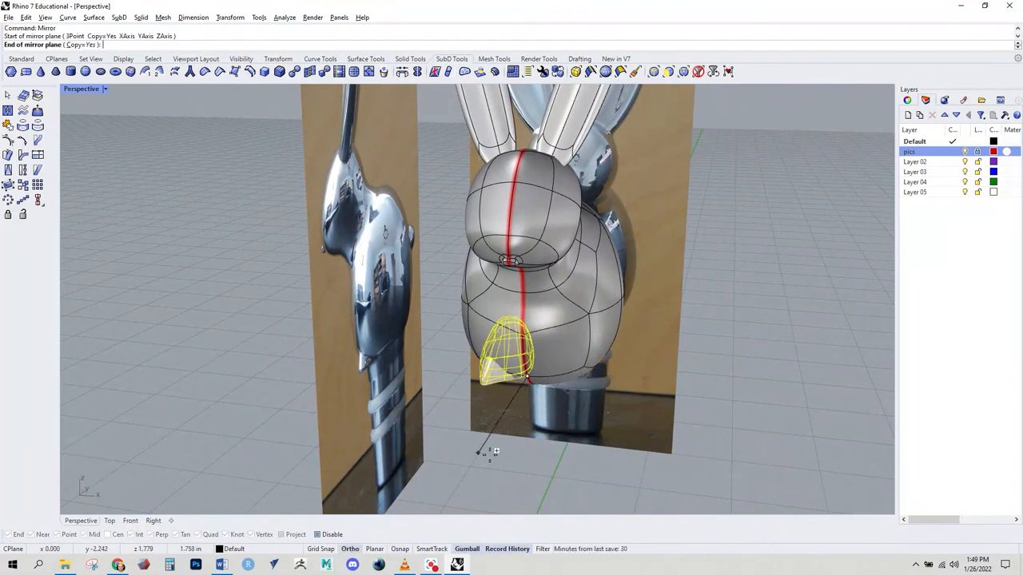
click(496, 452)
right_drag(510, 461, 439, 397)
right_drag(411, 397, 386, 462)
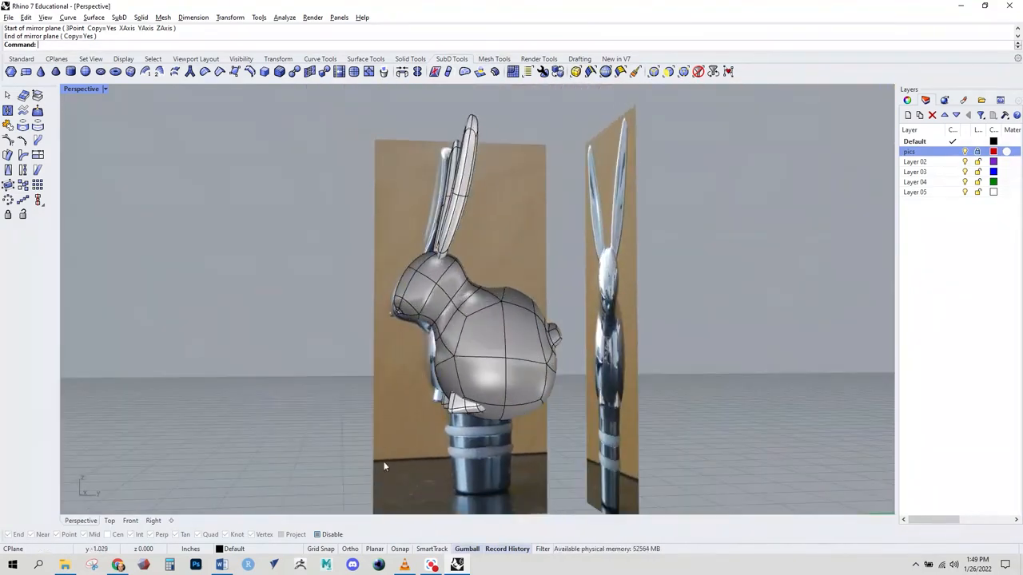
Hide all the rabbit SubDs so the stopper base in the side photo is unobstructed.
click(152, 521)
scroll(354, 408, down, 2)
right_drag(359, 477, 382, 421)
scroll(423, 367, down, 3)
right_drag(444, 317, 455, 362)
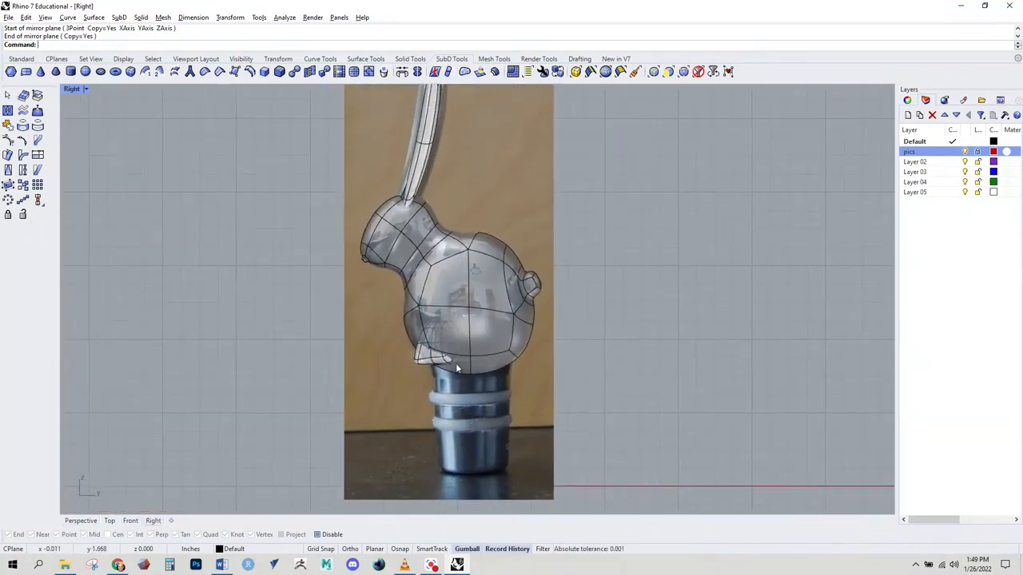
drag(566, 187, 238, 402)
text(H)
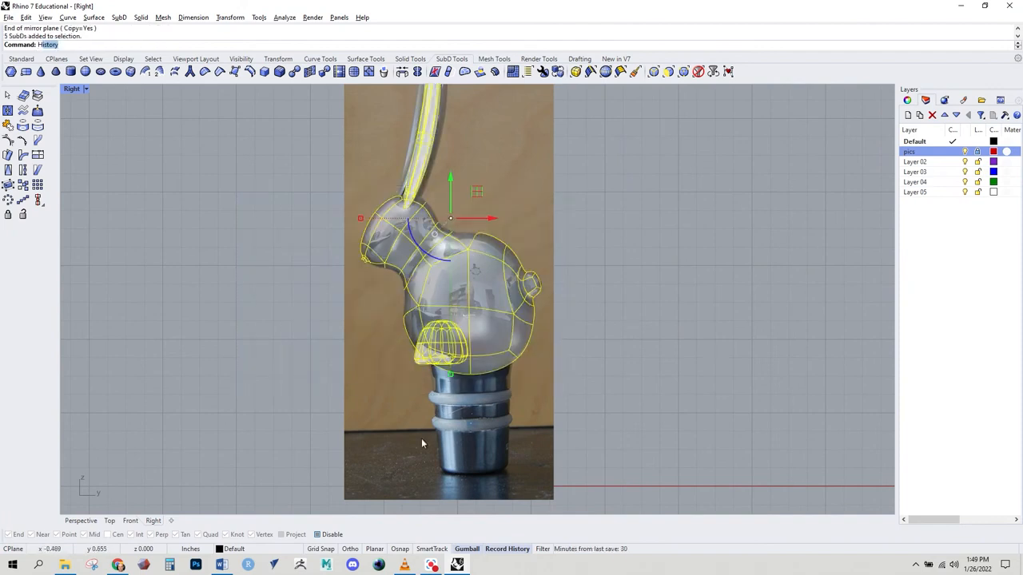
text(ide)
key(Return)
Draw a half-profile polyline of the stopper base from its bottom centre to the outer corner, up the side and into the rabbit's body.
scroll(477, 377, up, 4)
right_drag(425, 379, 470, 285)
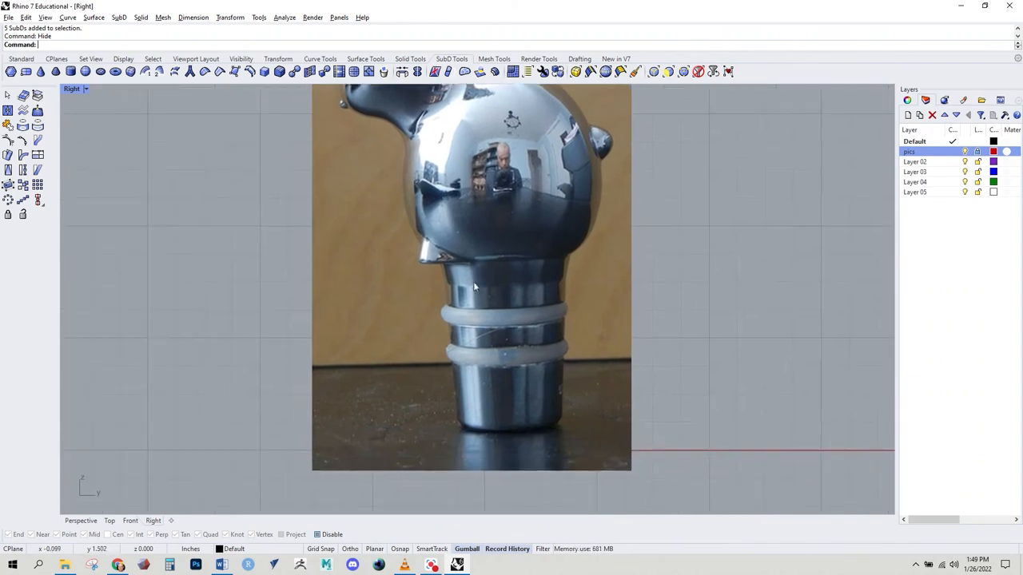
click(16, 60)
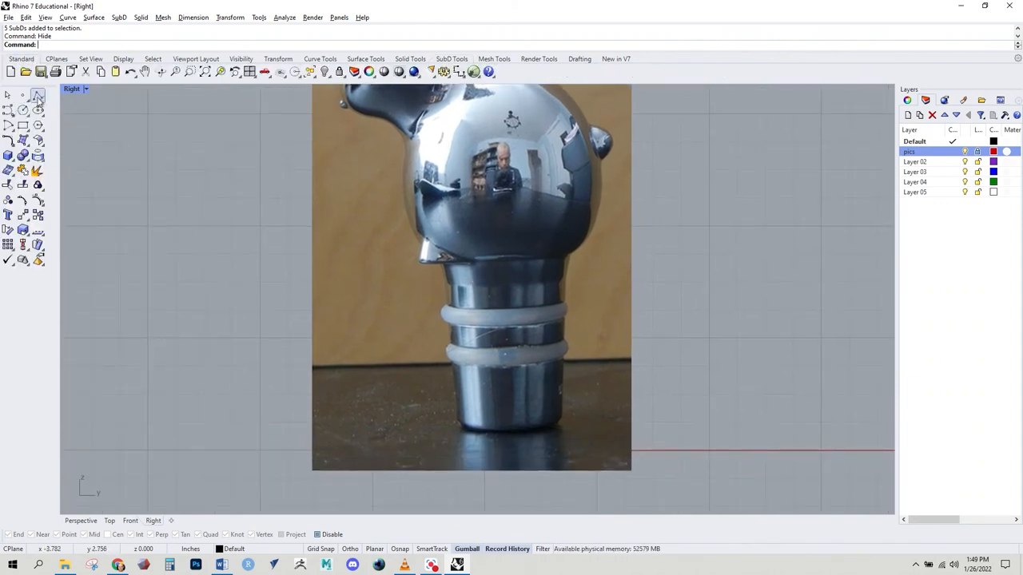
click(37, 96)
scroll(439, 292, up, 2)
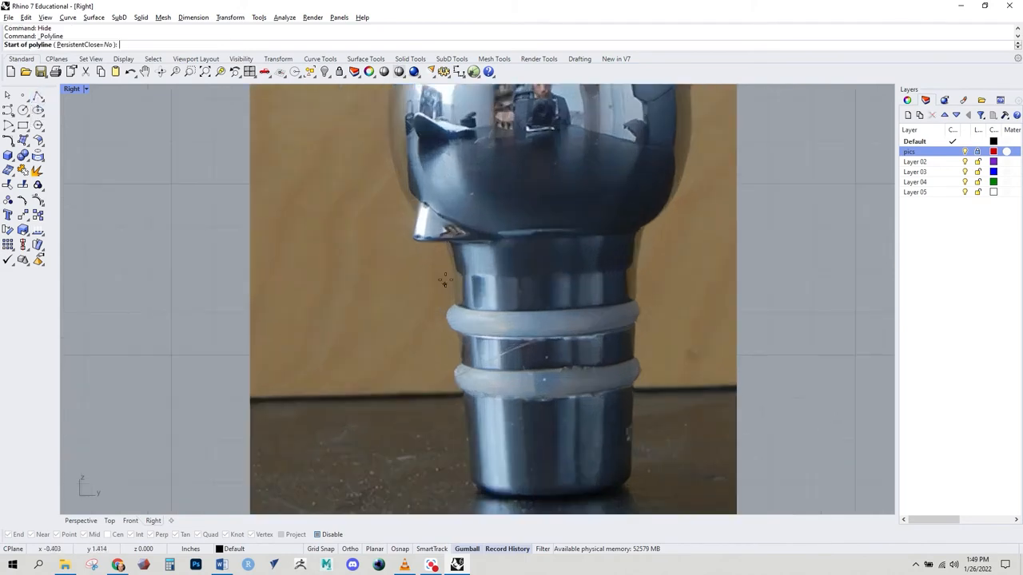
right_drag(566, 482, 538, 414)
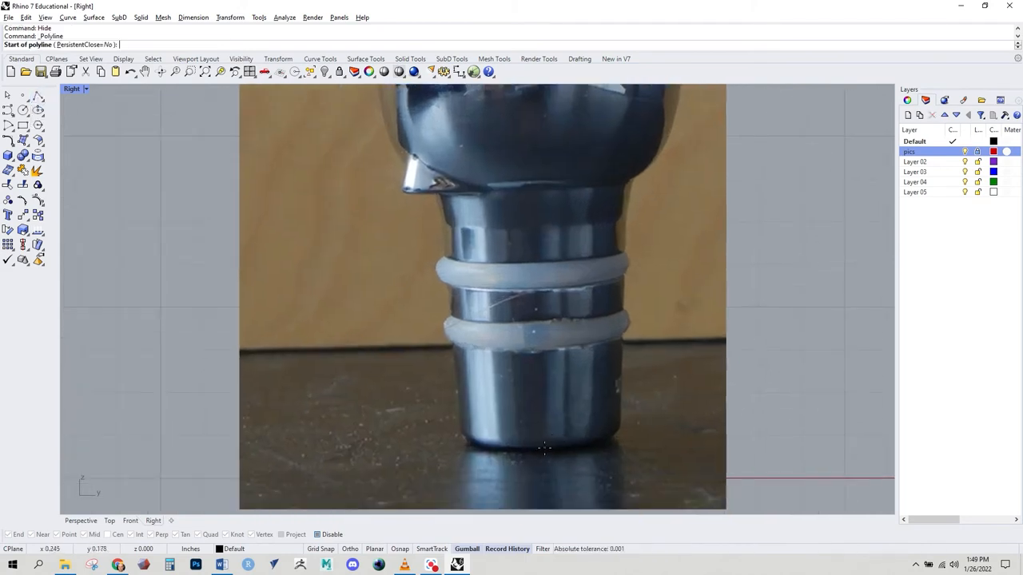
click(544, 448)
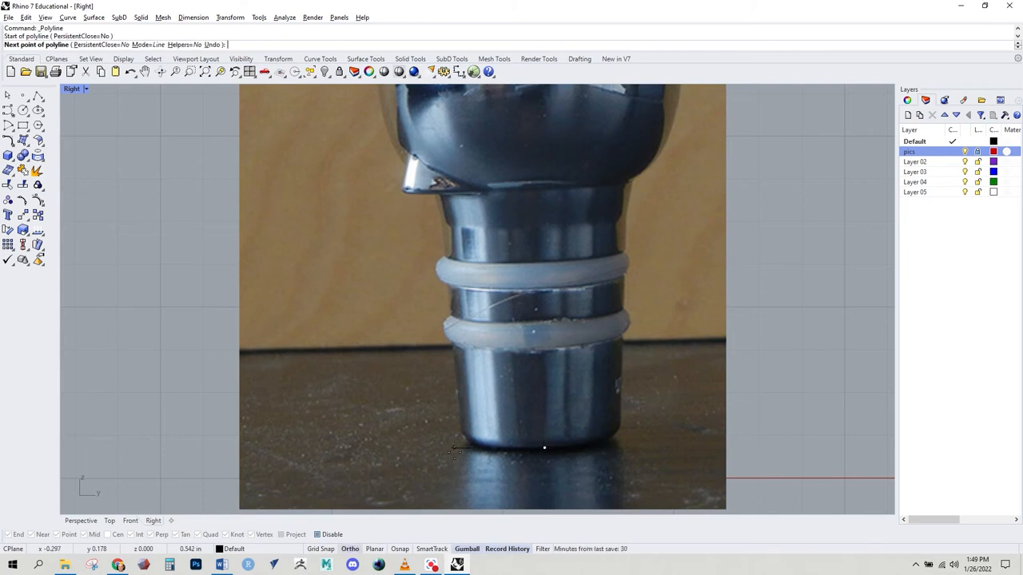
shift+click(464, 448)
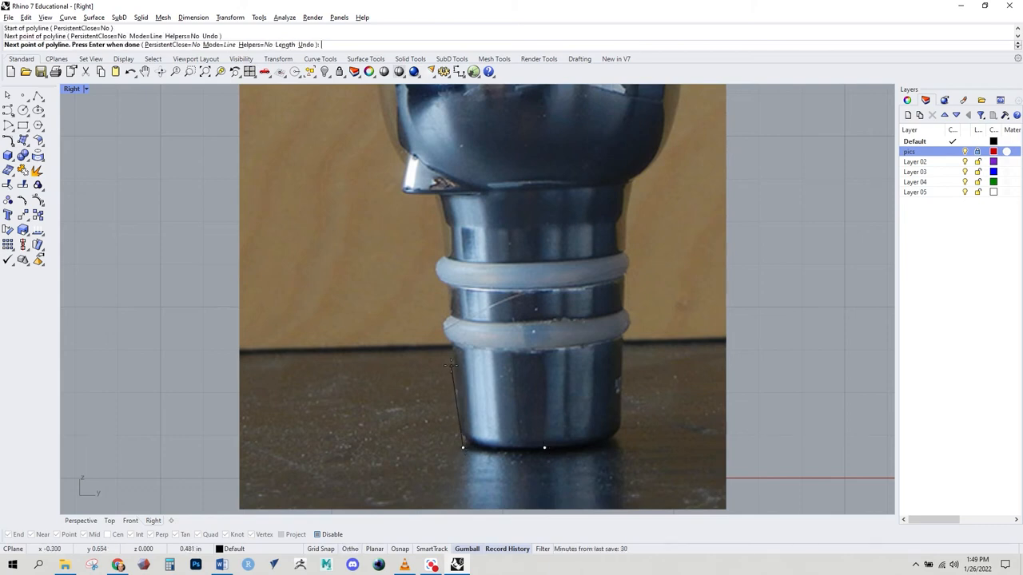
click(440, 224)
right_drag(421, 120, 439, 243)
click(427, 202)
right_click(448, 278)
right_drag(449, 332, 428, 223)
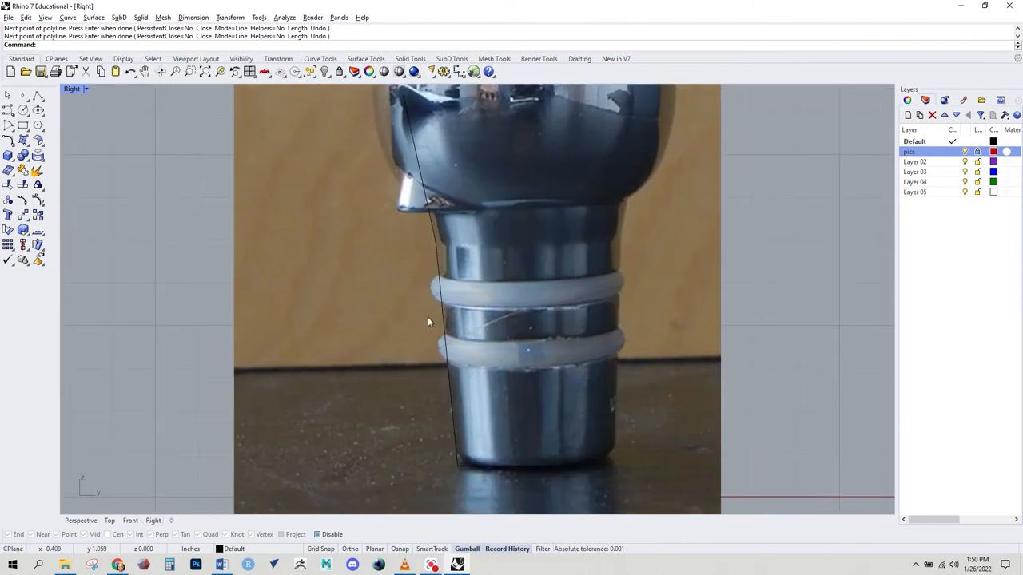
Draw two ring-section circles centred on the profile line at the photo's upper and lower rings, the upper one about 0.074 in in radius.
click(23, 110)
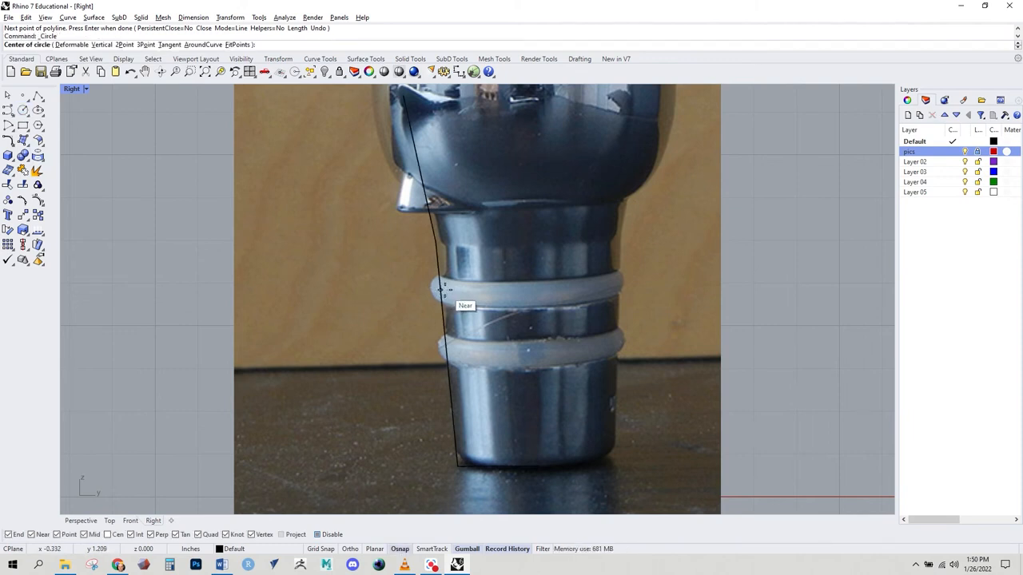
click(449, 297)
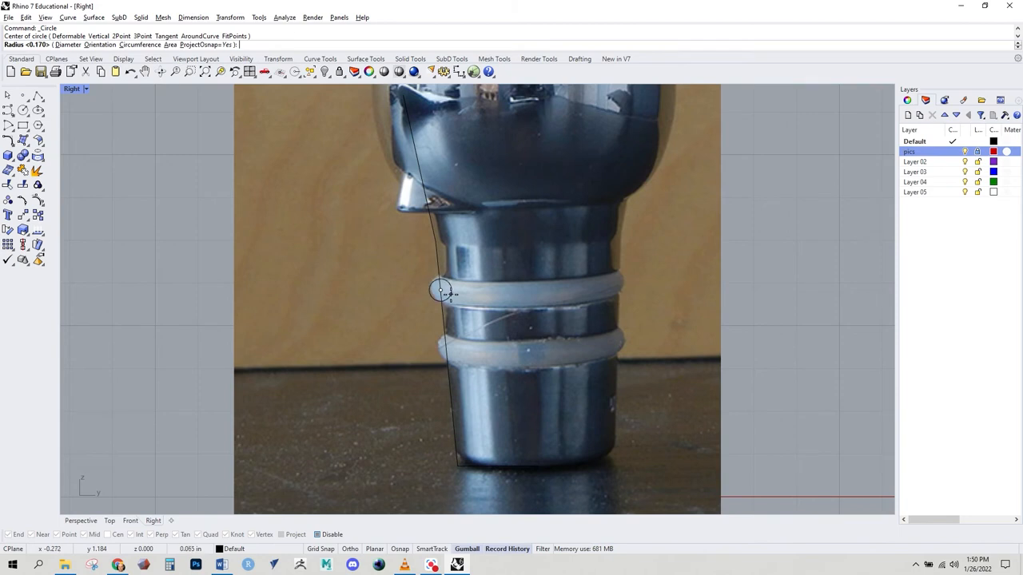
click(450, 295)
right_click(433, 343)
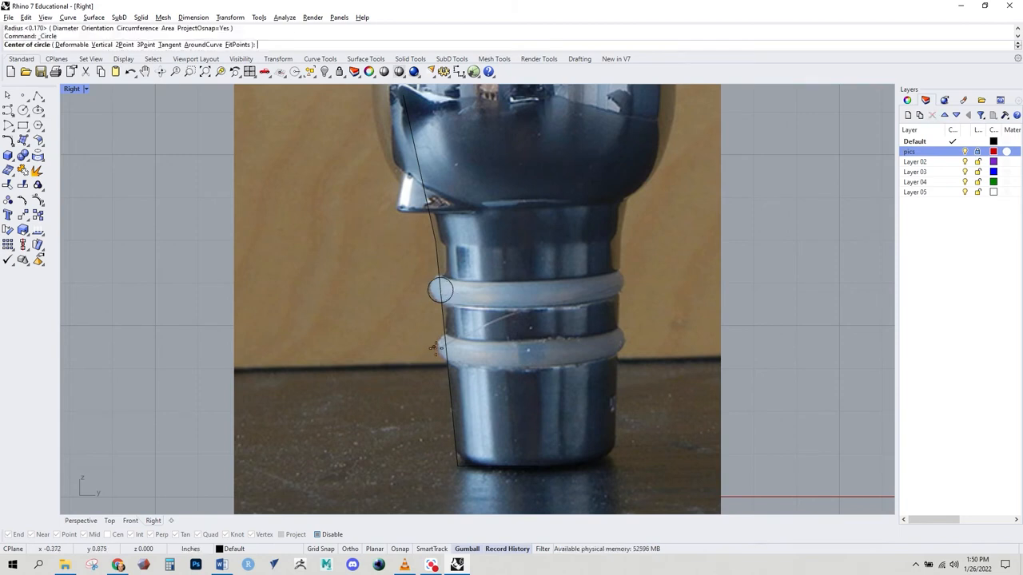
key(alt)
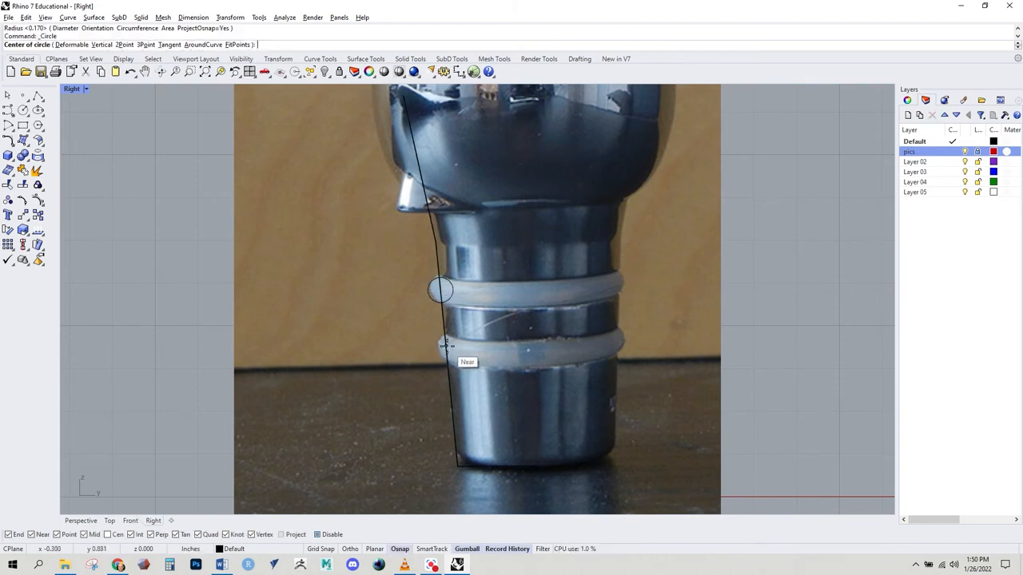
click(446, 348)
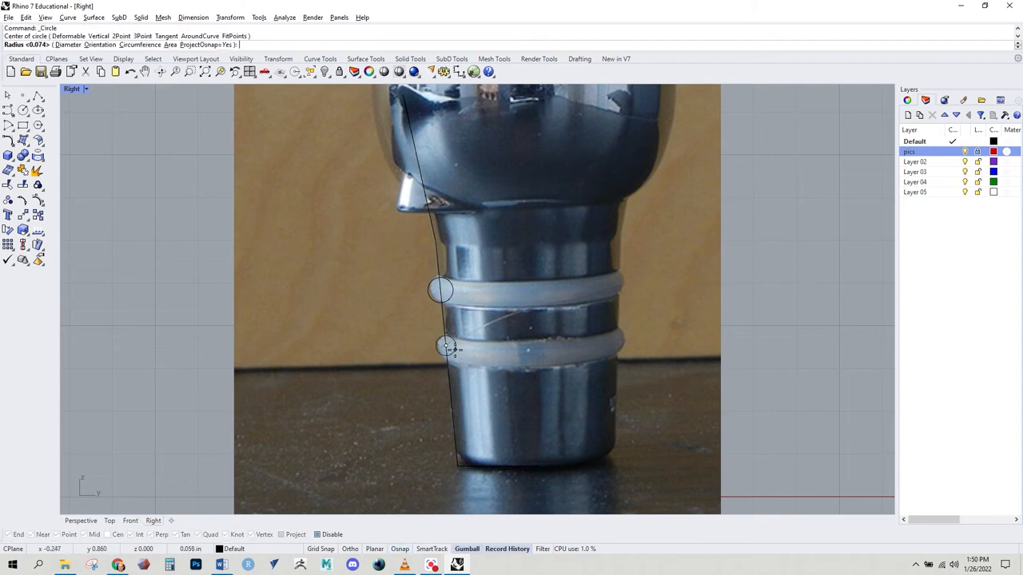
click(454, 356)
Move the lower ring's circle slightly down to align with the ring in the photo.
click(452, 358)
scroll(454, 359, up, 4)
drag(460, 290, 462, 298)
click(472, 355)
Revolve the base profile and both ring circles a full circle around a vertical axis through the profile's bottom-centre endpoint.
scroll(468, 385, down, 6)
right_drag(468, 395, 419, 363)
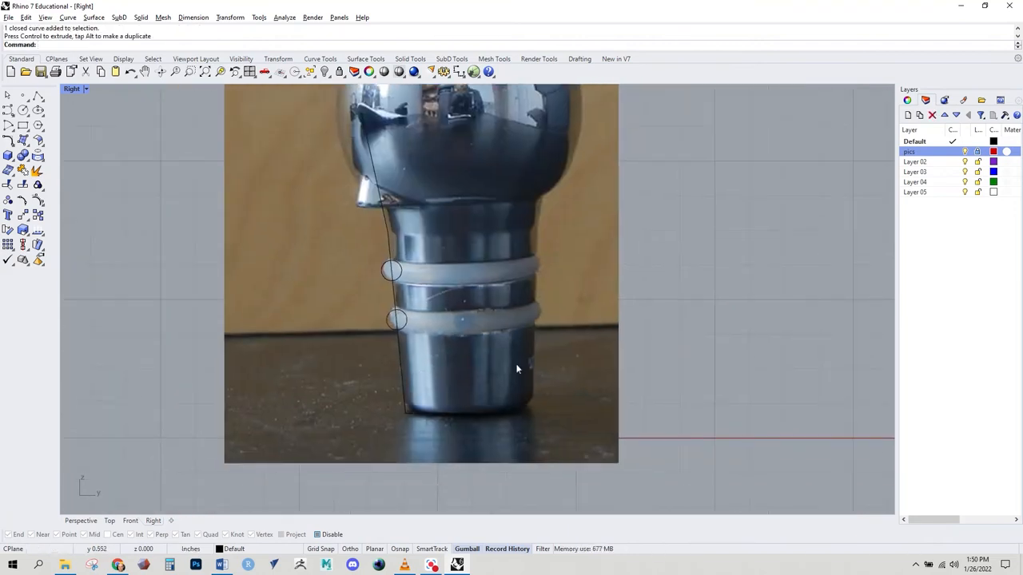
drag(518, 439, 363, 252)
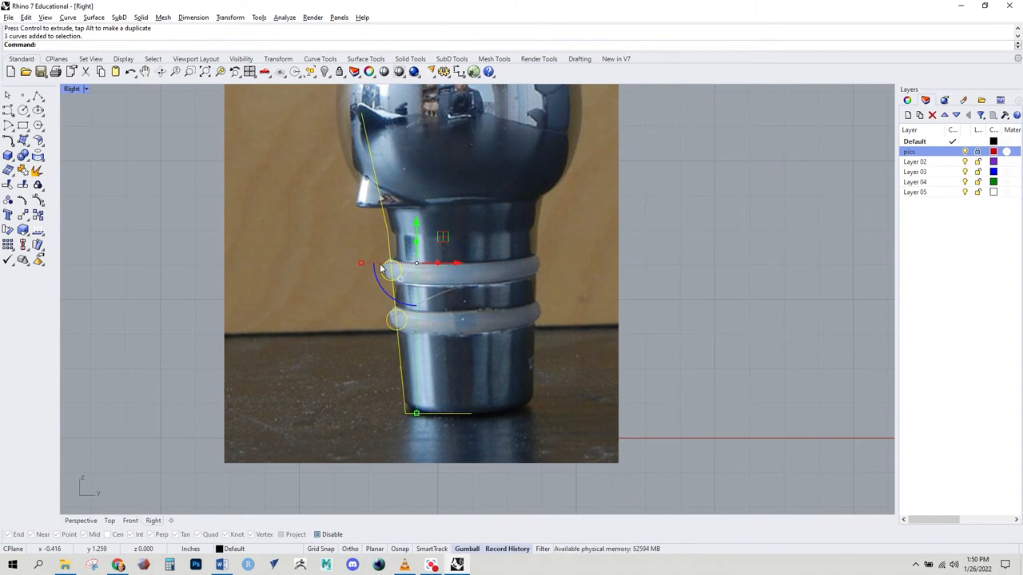
text(revolve)
key(Return)
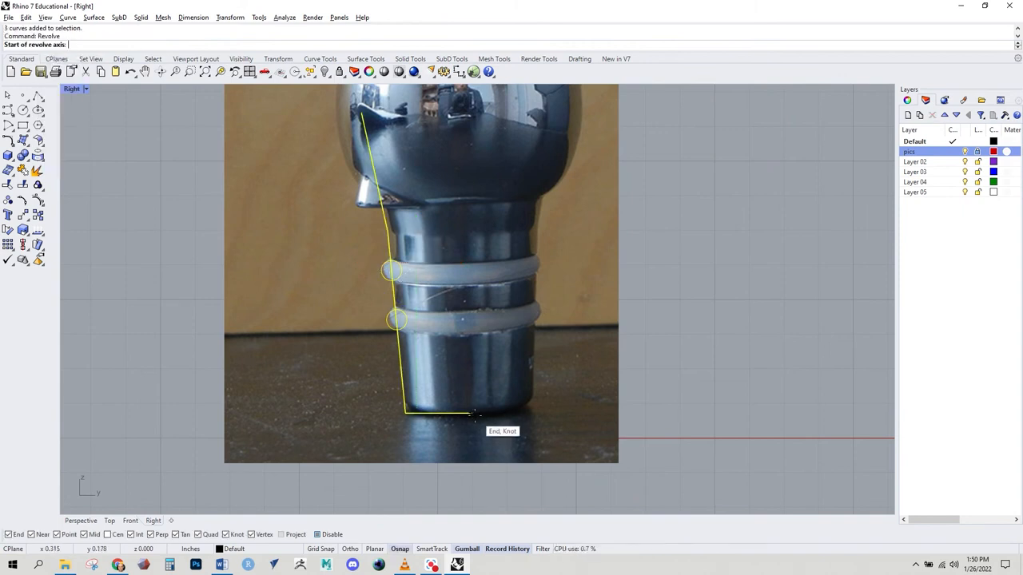
click(472, 413)
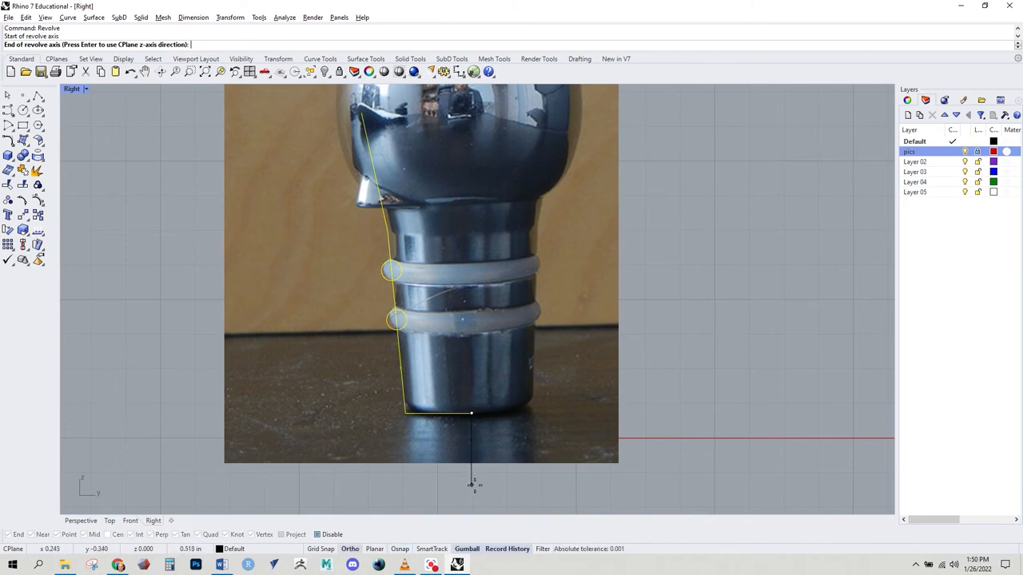
click(473, 481)
key(Return)
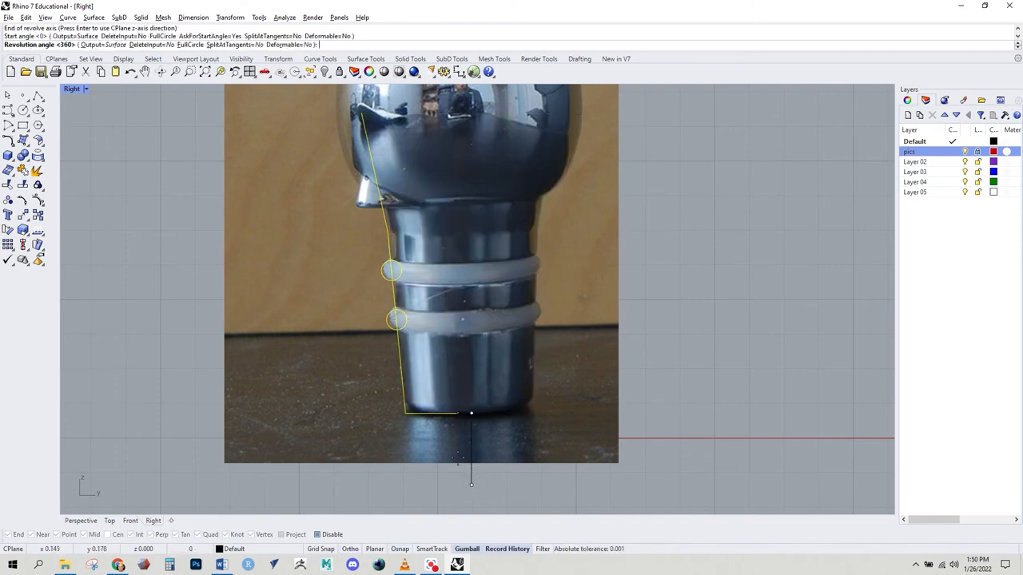
click(81, 520)
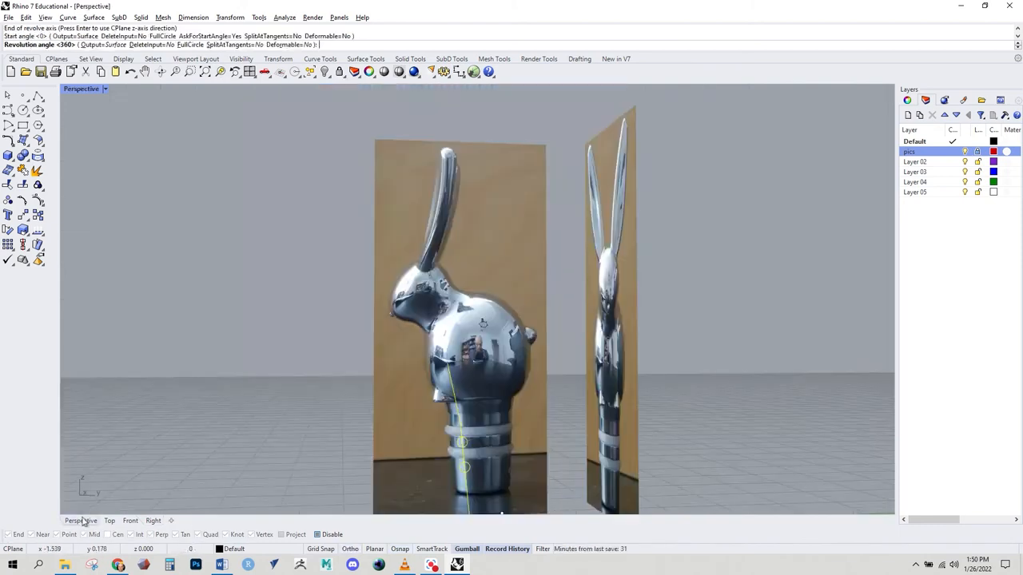
right_drag(483, 322, 455, 252)
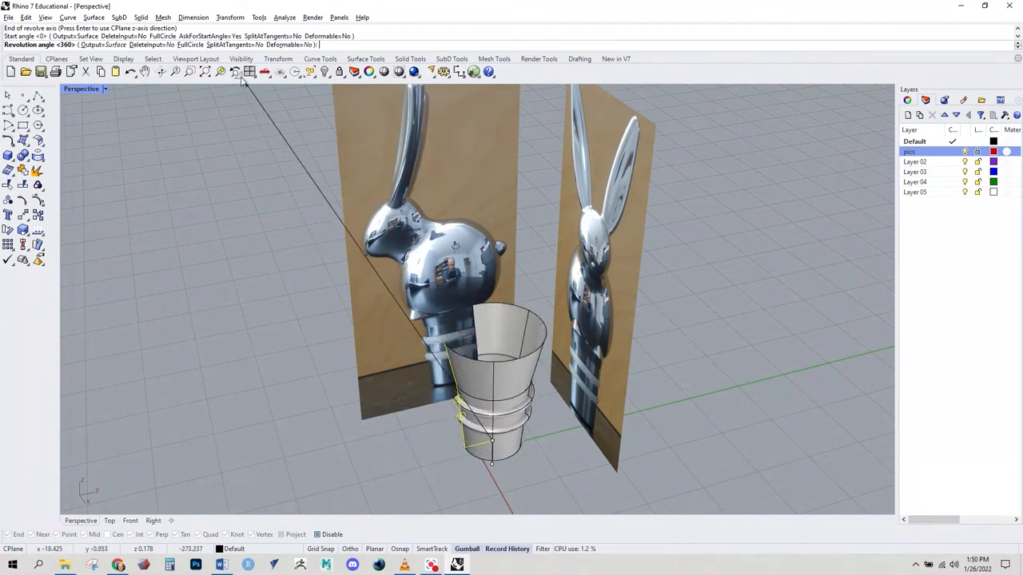
click(186, 45)
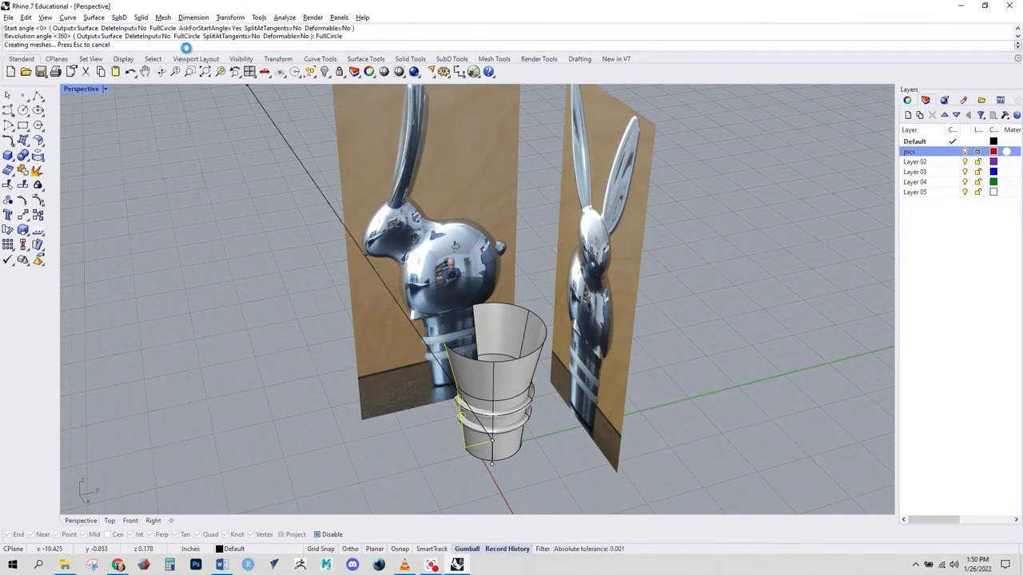
right_drag(444, 461, 439, 398)
click(293, 452)
Select the revolved base with its profile curves and scale it down slightly in all directions to fit the front photo.
right_drag(293, 452, 253, 435)
right_drag(314, 465, 183, 490)
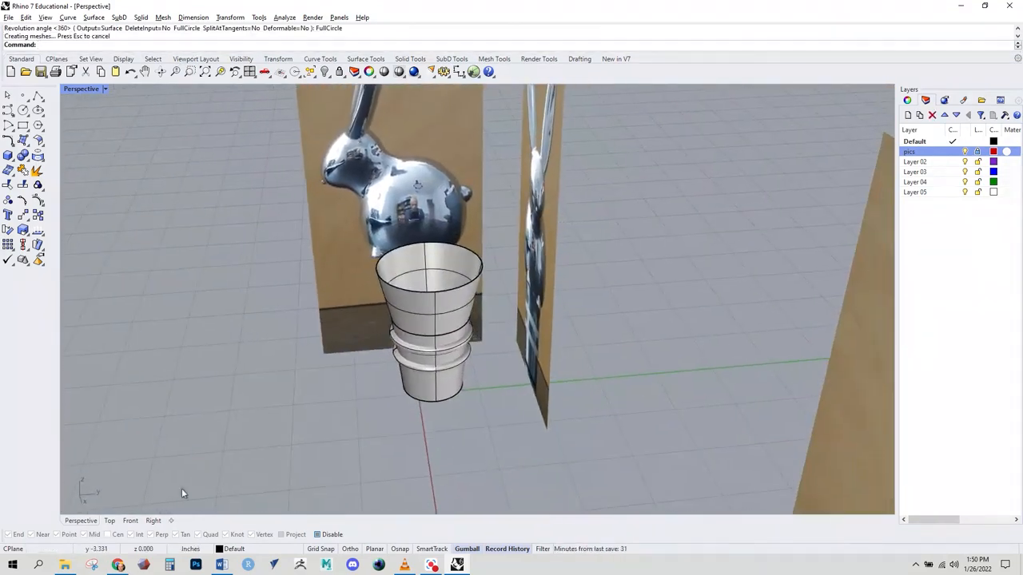
click(129, 522)
right_drag(329, 500, 386, 413)
scroll(260, 381, down, 6)
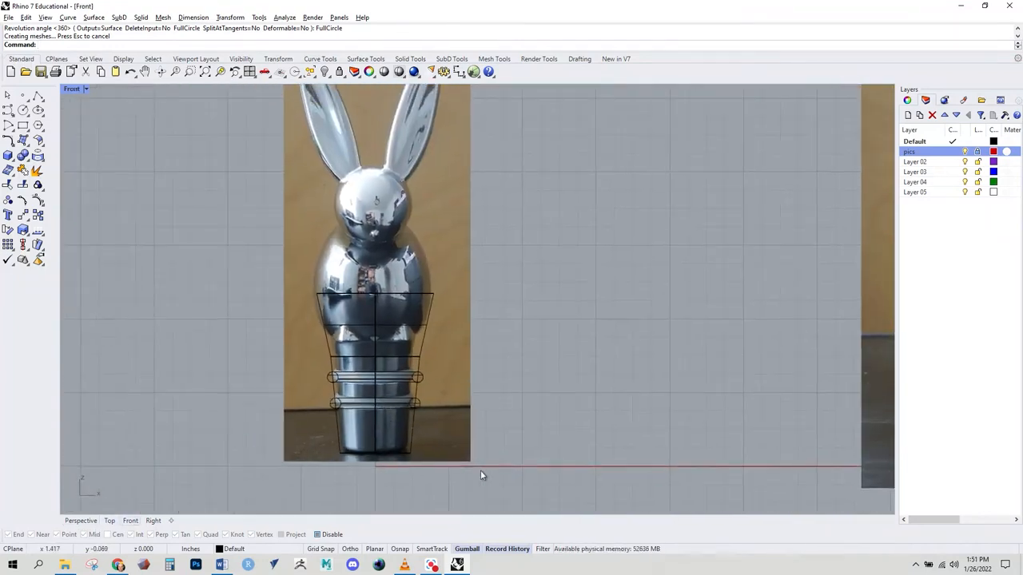
drag(477, 323, 286, 481)
scroll(334, 475, up, 3)
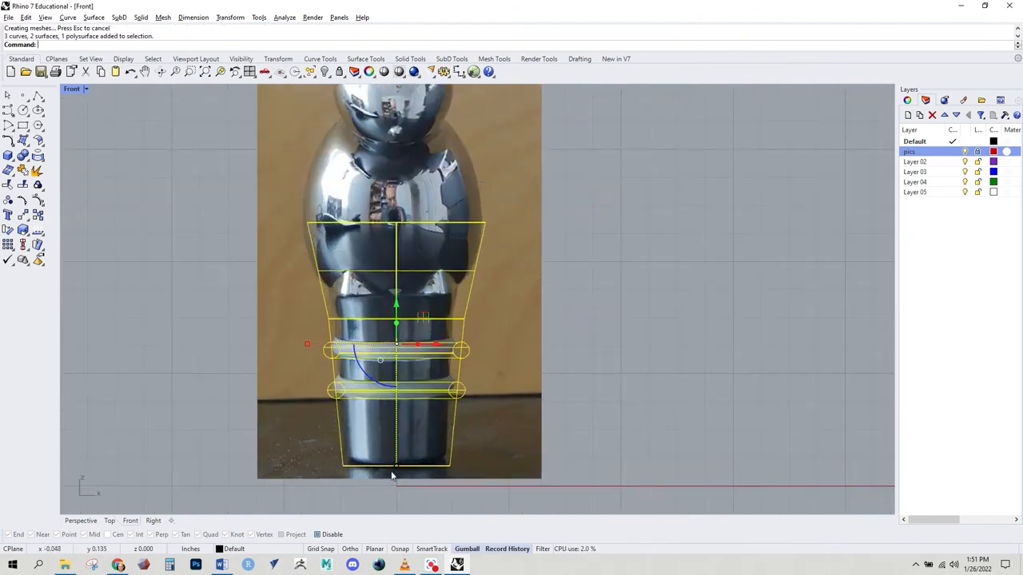
drag(395, 471, 399, 463)
Stretch the base and its curves vertically in the side view and nudge them up to match the photo's rings and bottom.
click(152, 521)
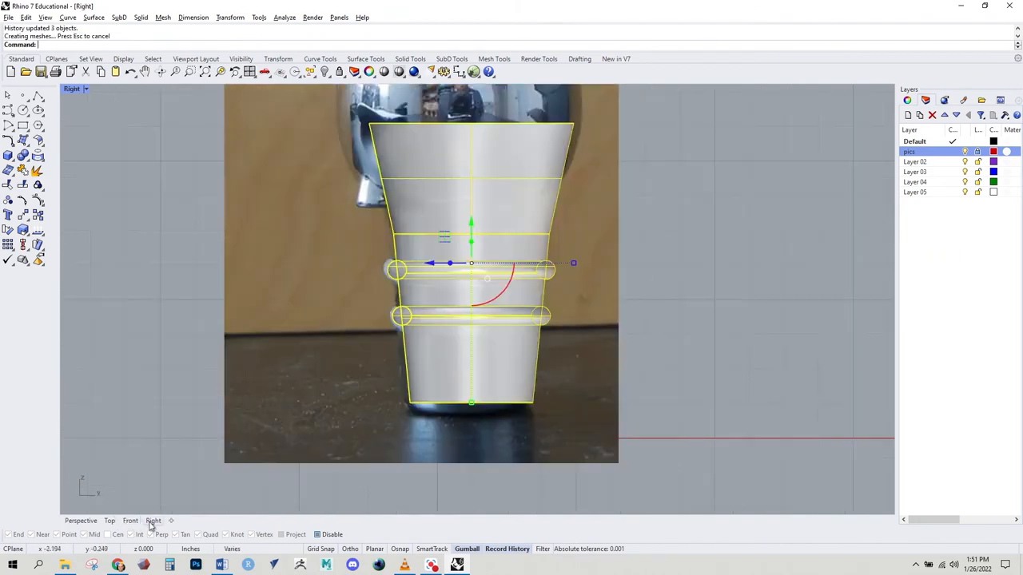
scroll(350, 413, down, 1)
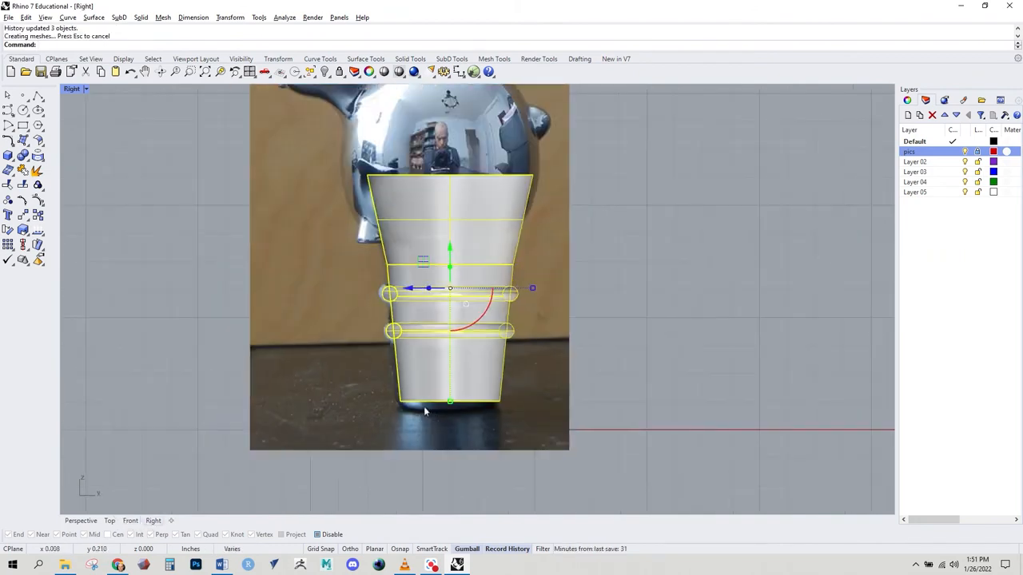
drag(446, 404, 448, 414)
drag(448, 262, 451, 258)
click(561, 274)
Try to move the whole base with its profile curves sideways toward the rabbit's front in the side view.
right_drag(544, 328, 480, 329)
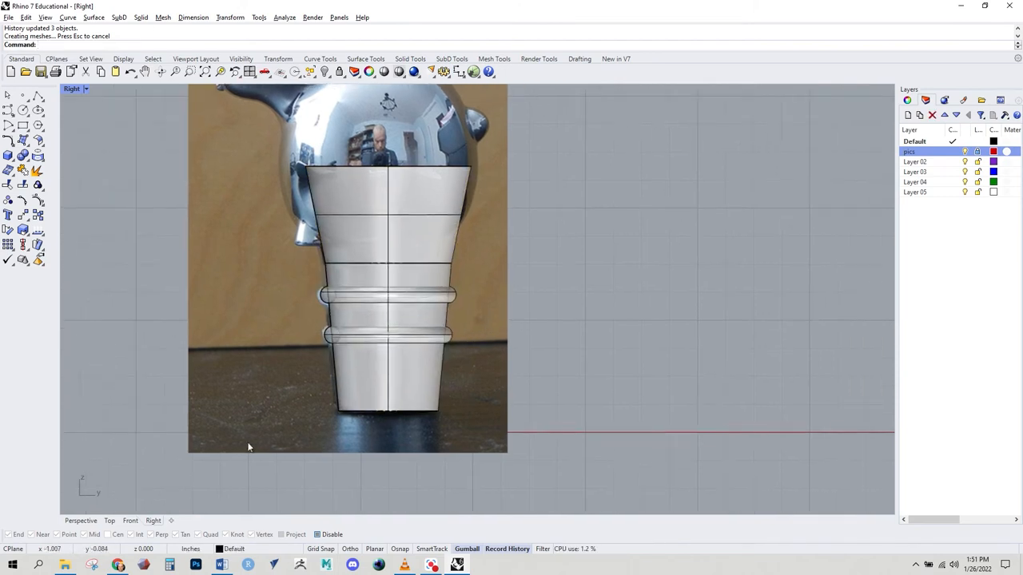
scroll(294, 281, up, 5)
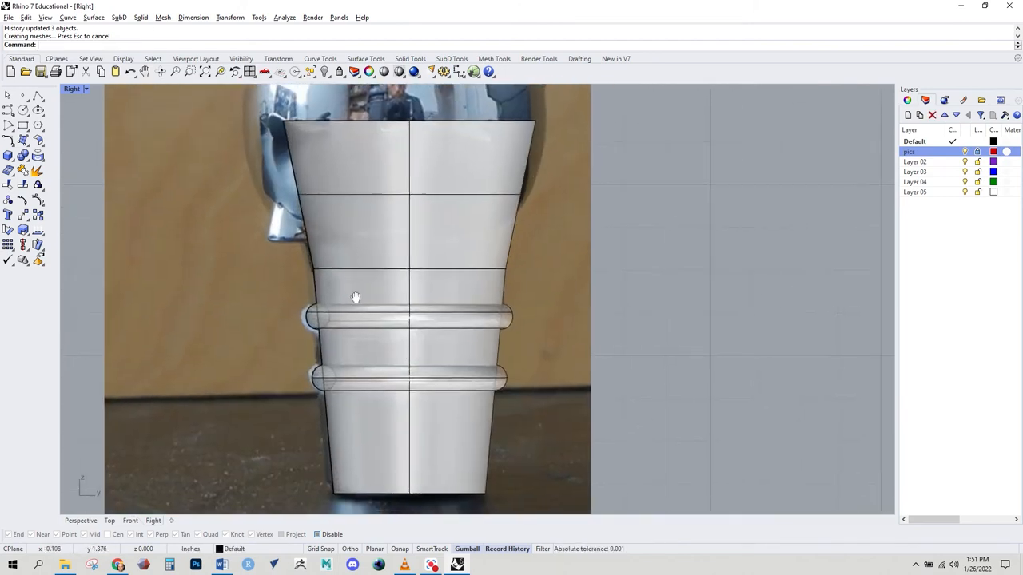
right_drag(356, 296, 332, 283)
drag(580, 272, 404, 392)
drag(427, 293, 421, 299)
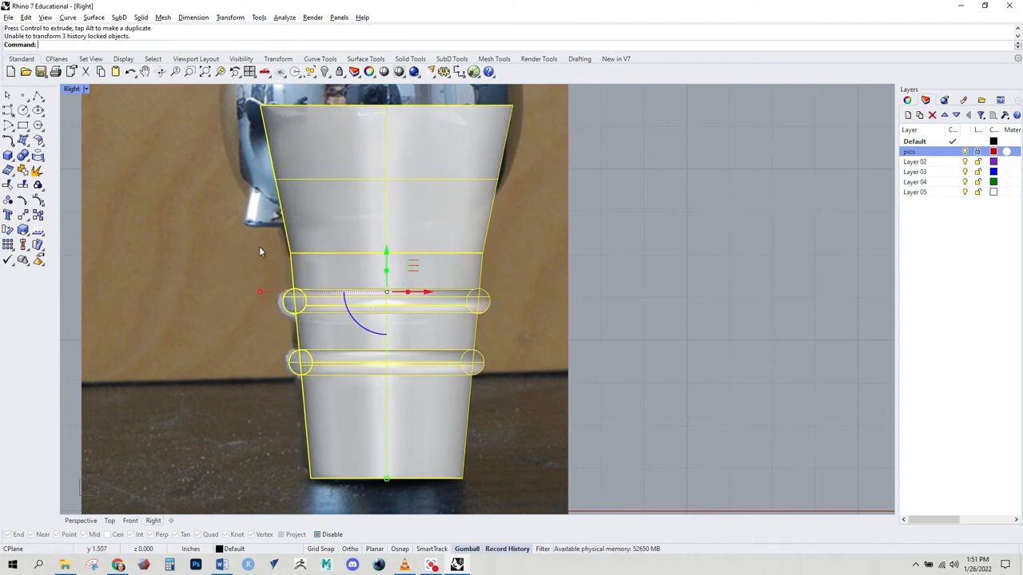
Set the Lock option in the history settings to No.
click(38, 261)
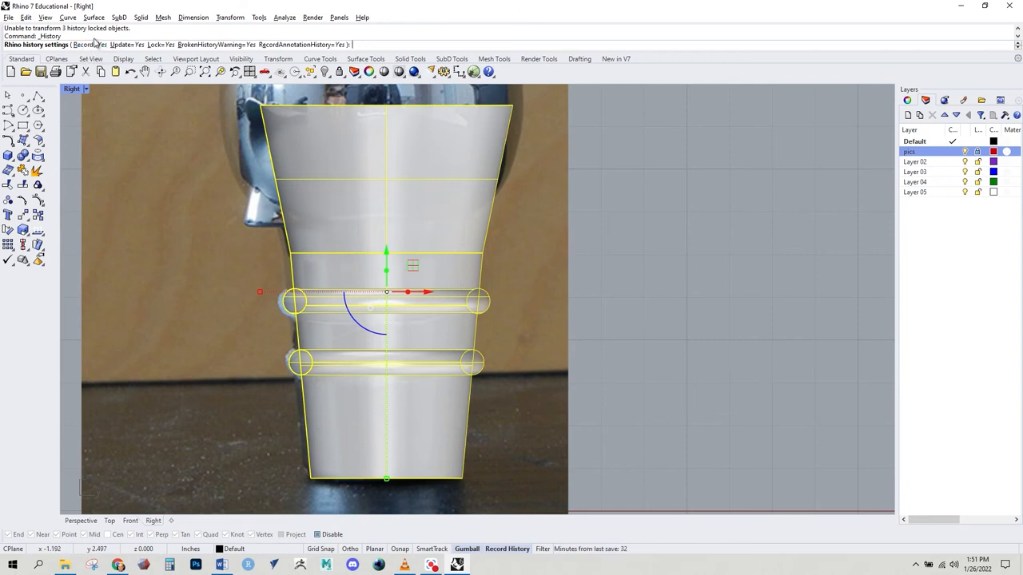
click(160, 45)
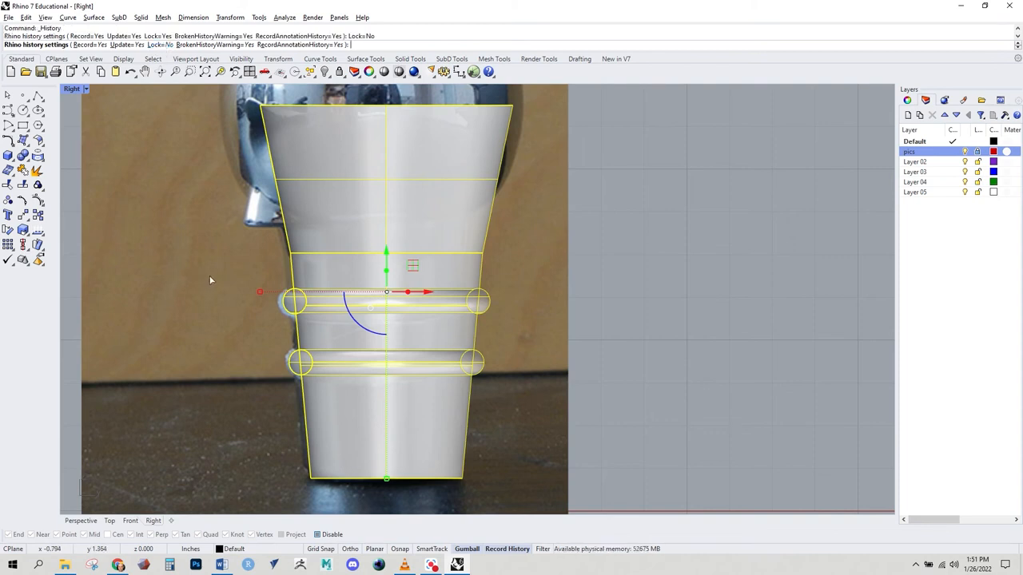
key(Return)
Move the base and its curves toward the rabbit's front to align with the side photo, accepting the broken history.
drag(421, 293, 414, 293)
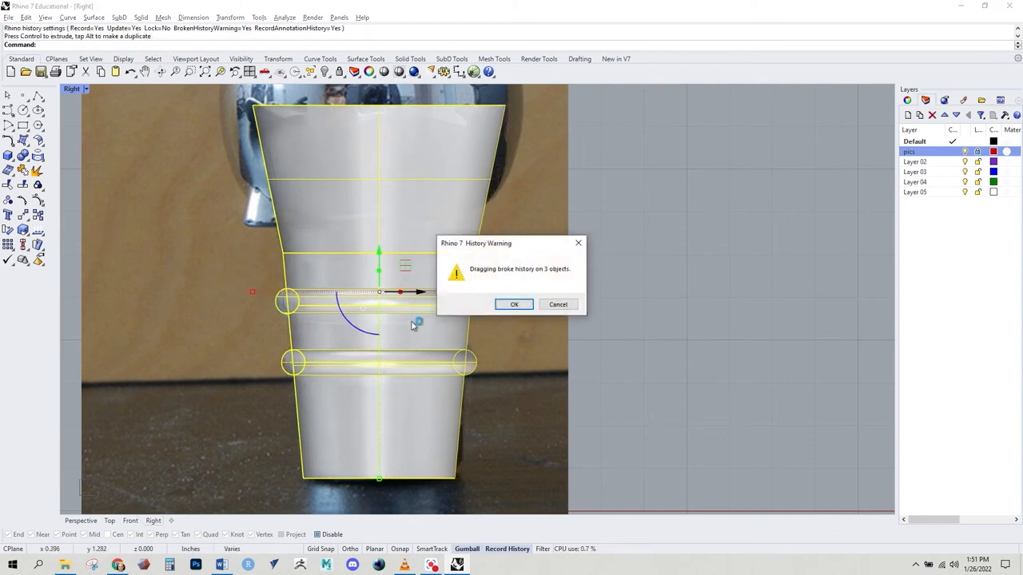
click(515, 306)
drag(422, 293, 422, 294)
click(491, 313)
right_drag(467, 315, 449, 323)
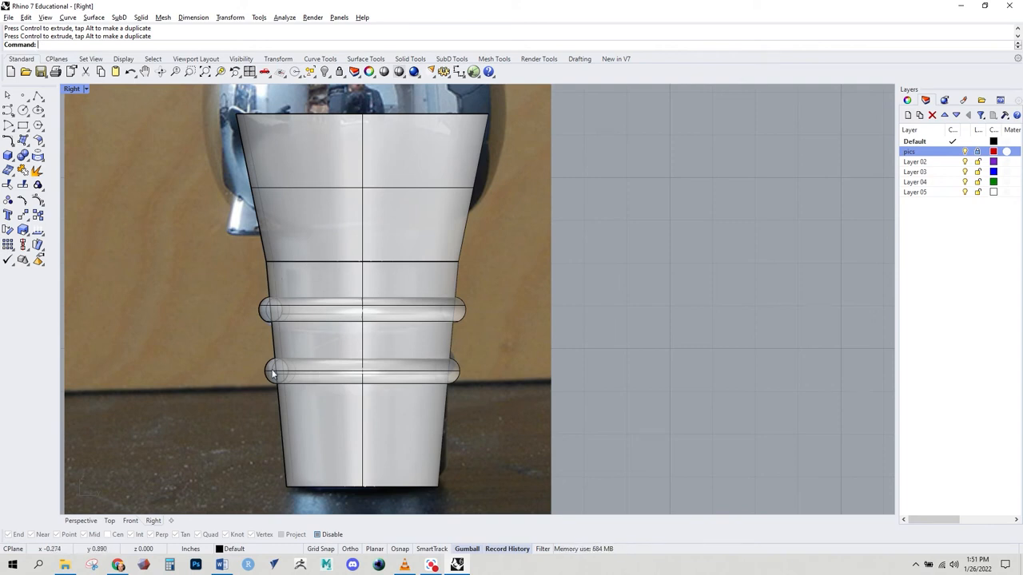
click(87, 521)
right_drag(404, 399, 409, 317)
scroll(408, 317, up, 4)
right_click(445, 311)
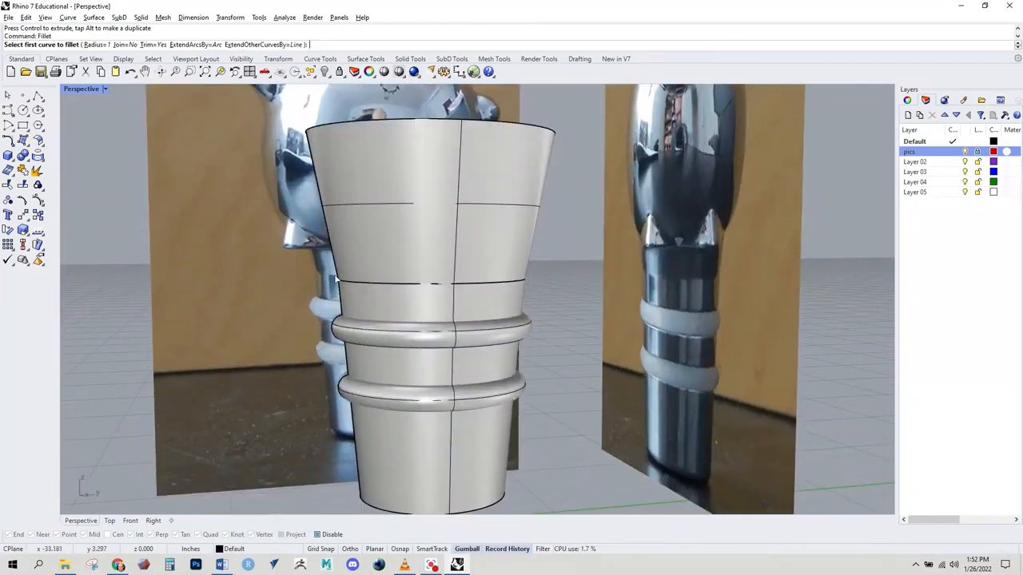
click(372, 285)
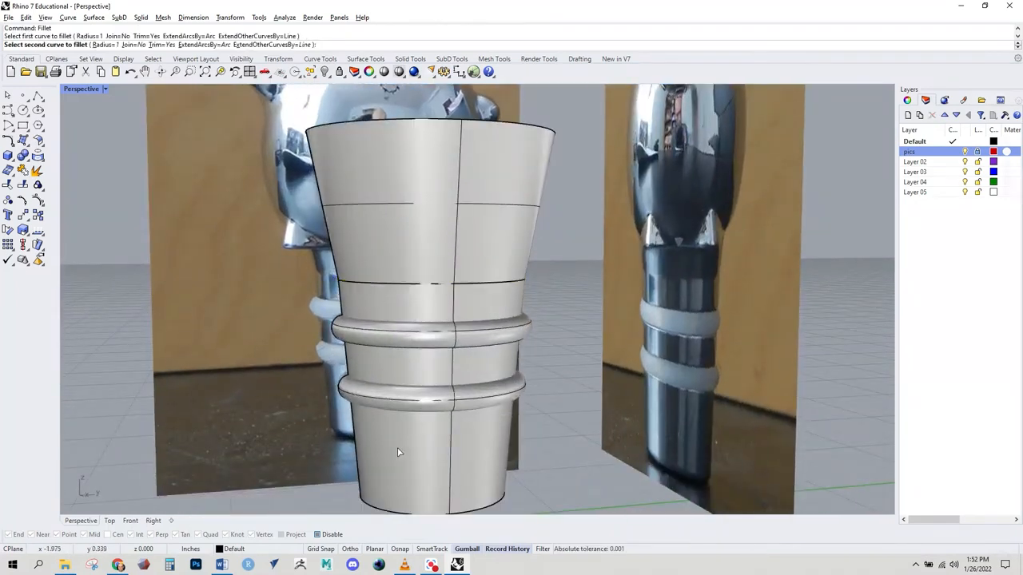
shift+right_drag(381, 449, 378, 417)
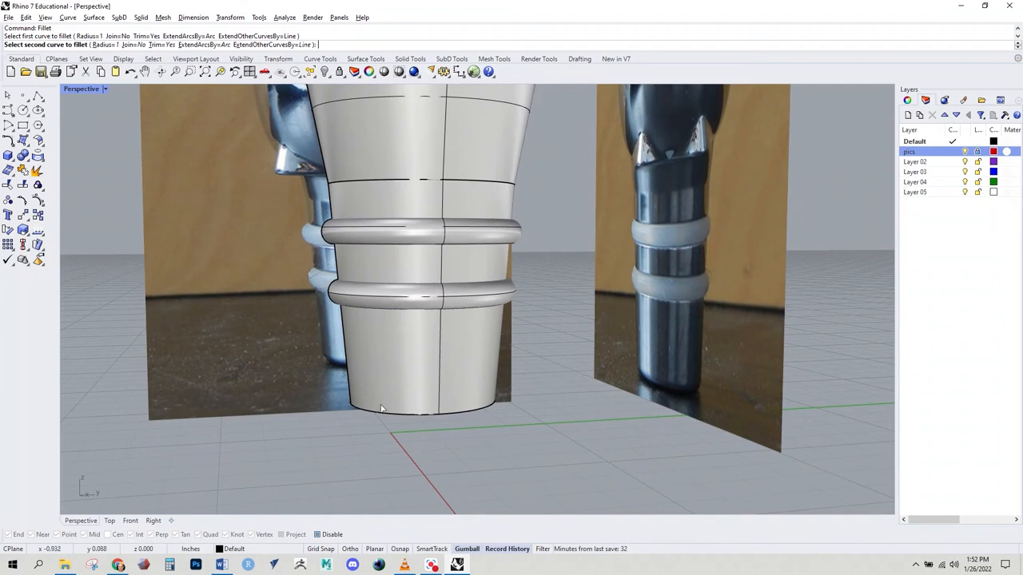
click(390, 406)
Start FilletEdge on the base's neck edge and bottom edge, and set the radius of all handles to 0.1 in.
text(FilletEdge)
key(Return)
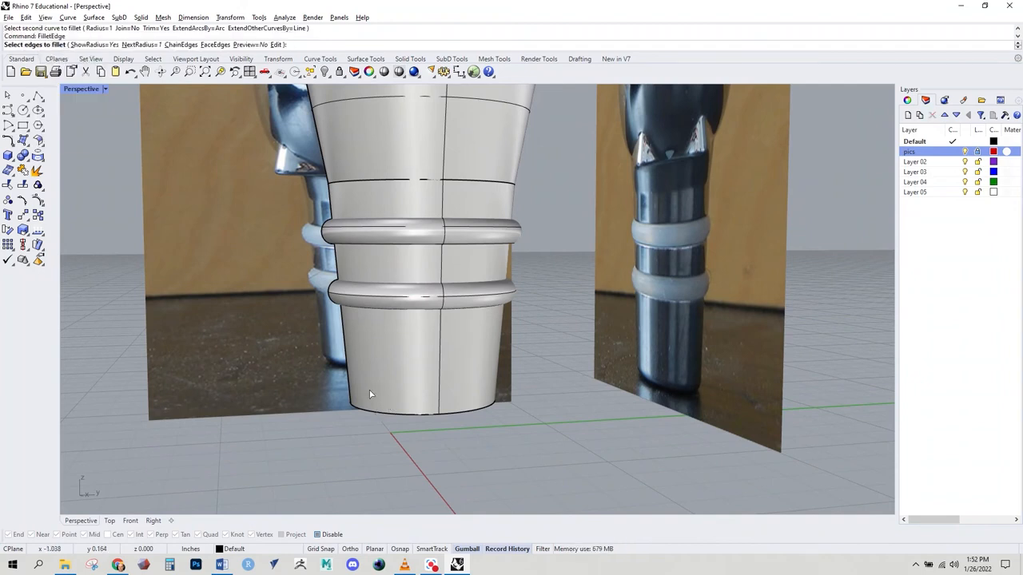
click(409, 185)
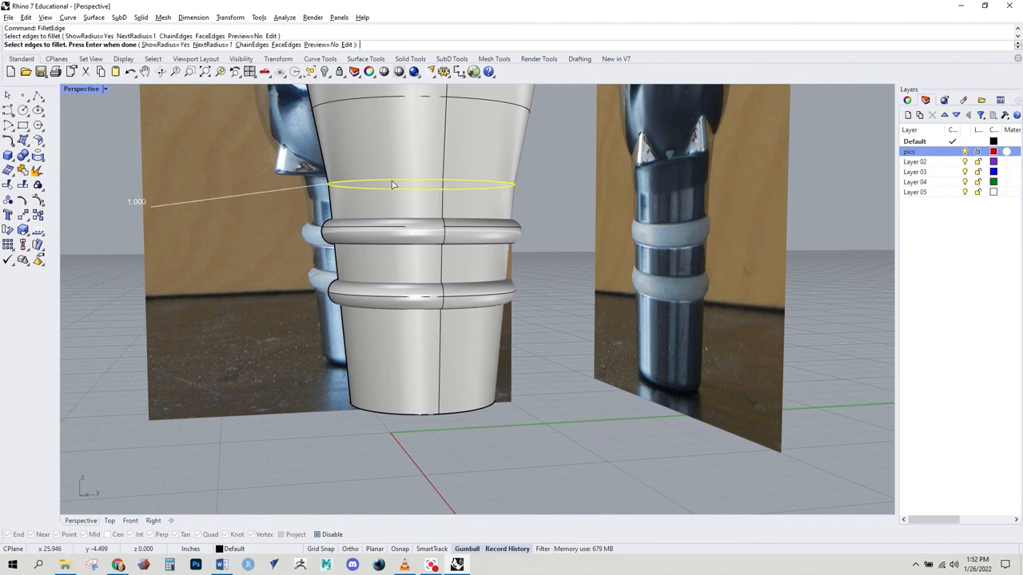
click(384, 414)
key(Return)
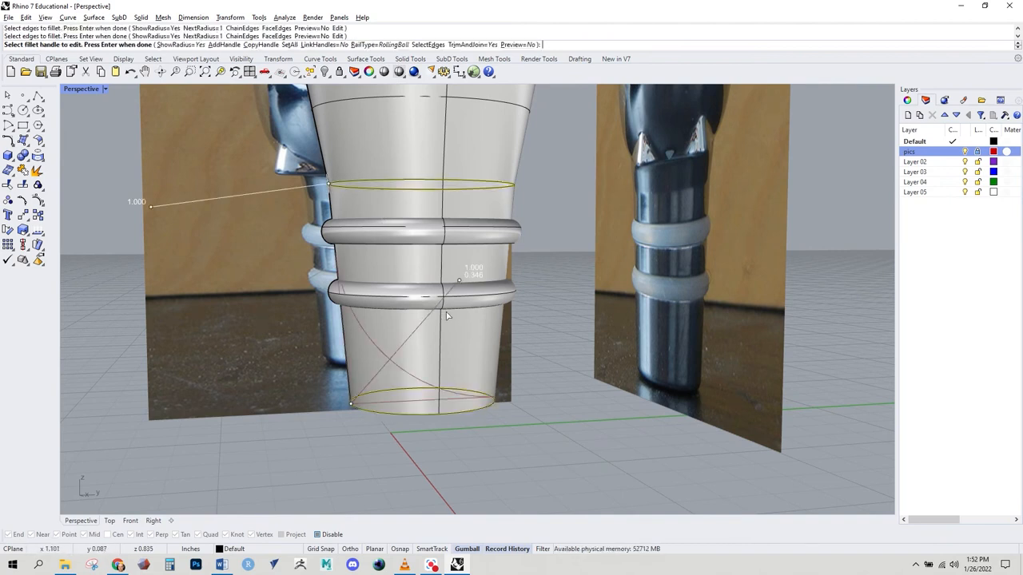
click(290, 45)
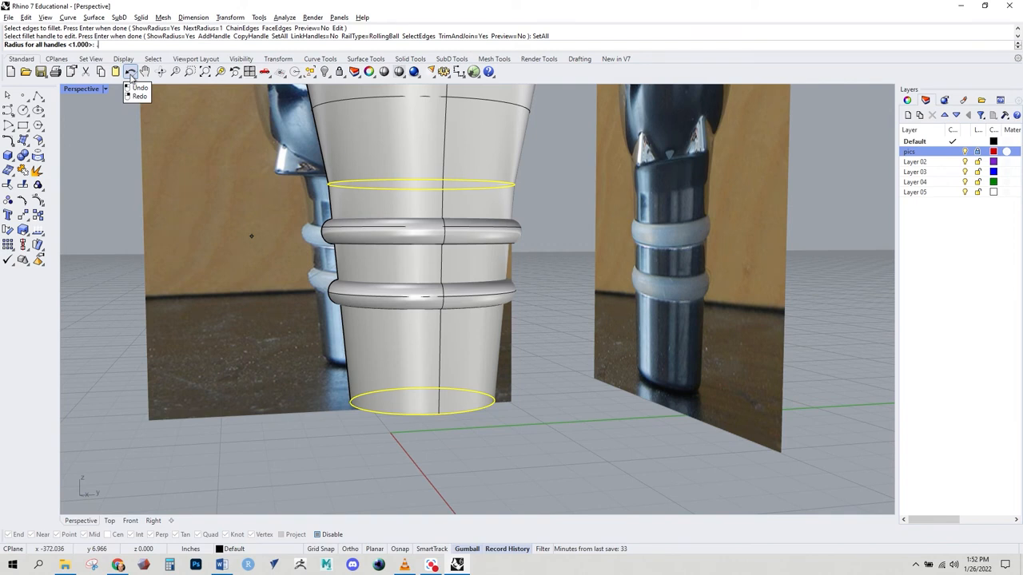
text(.1)
key(Return)
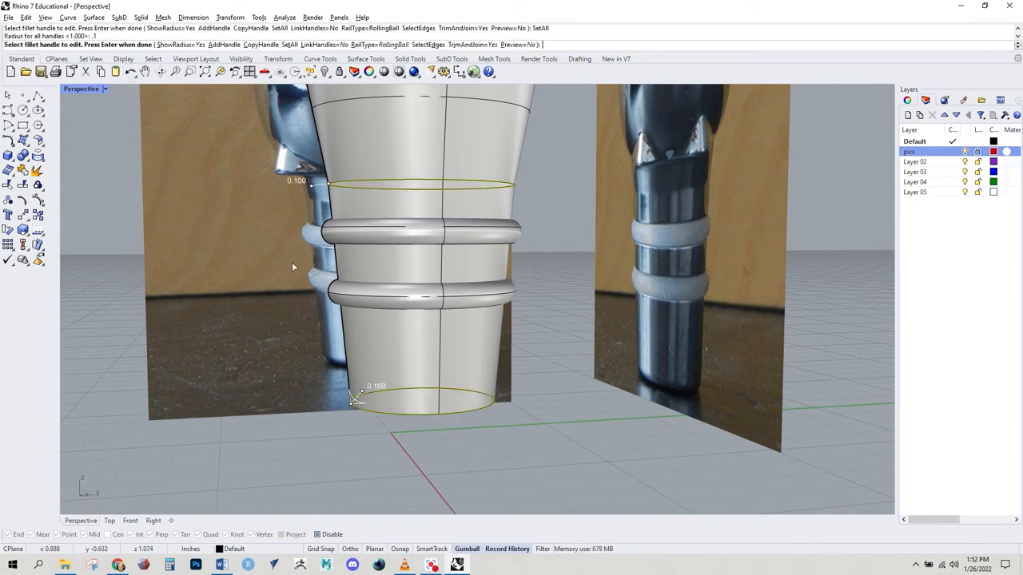
Link the fillet handles, reduce the radius of both edges to a small rounding, and apply the fillets.
right_drag(294, 264, 274, 328)
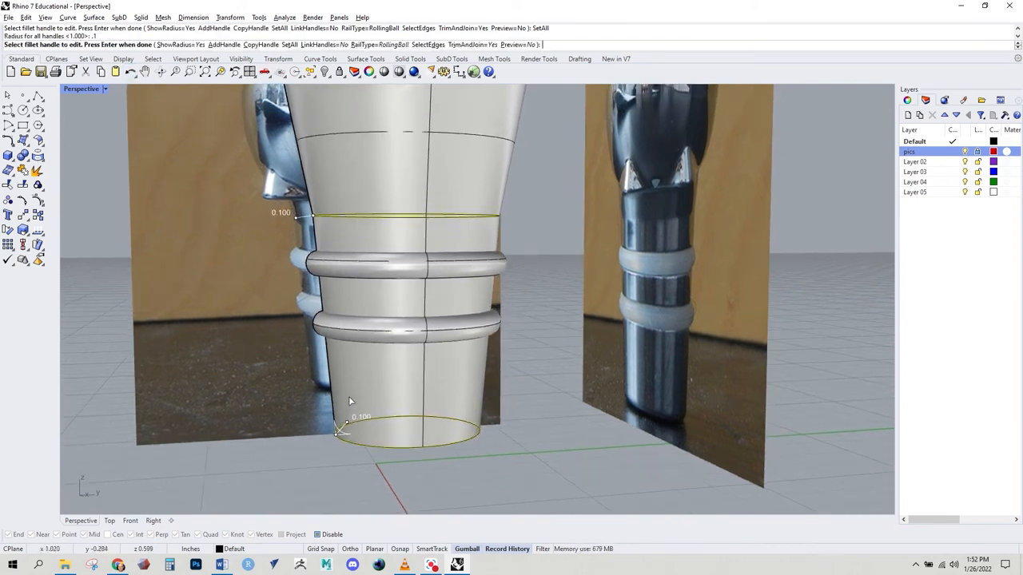
click(327, 45)
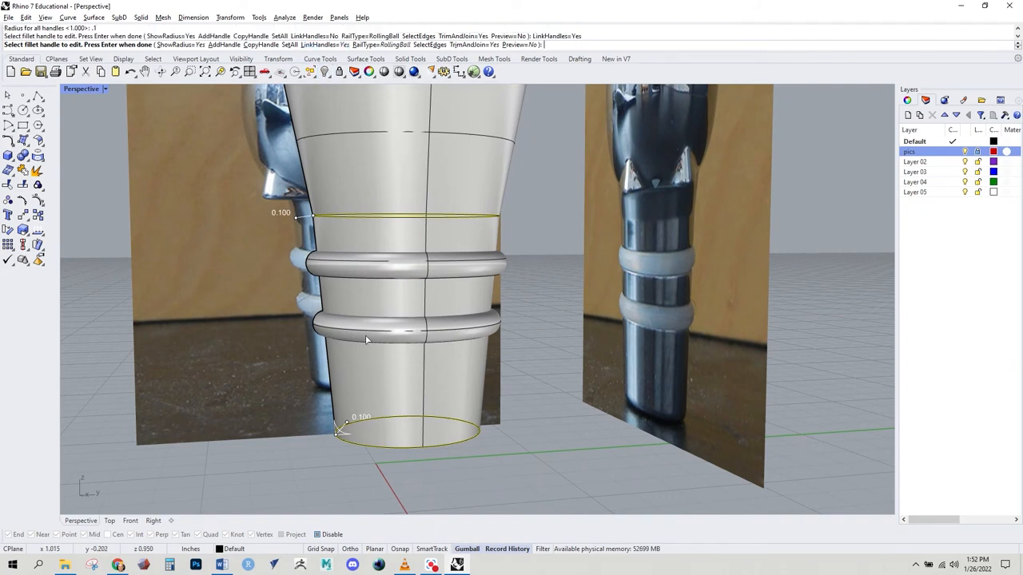
click(345, 425)
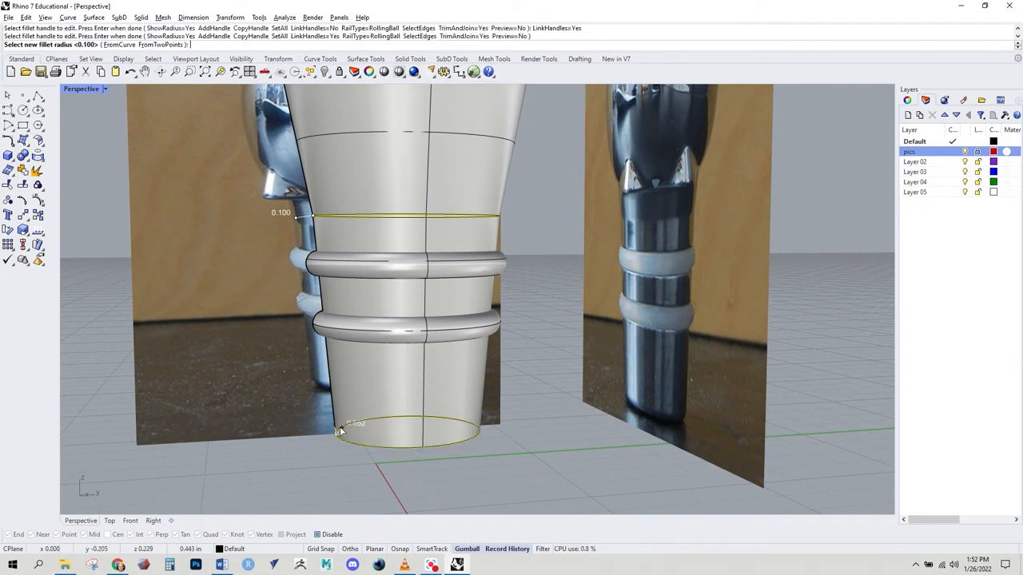
click(340, 432)
scroll(343, 443, up, 5)
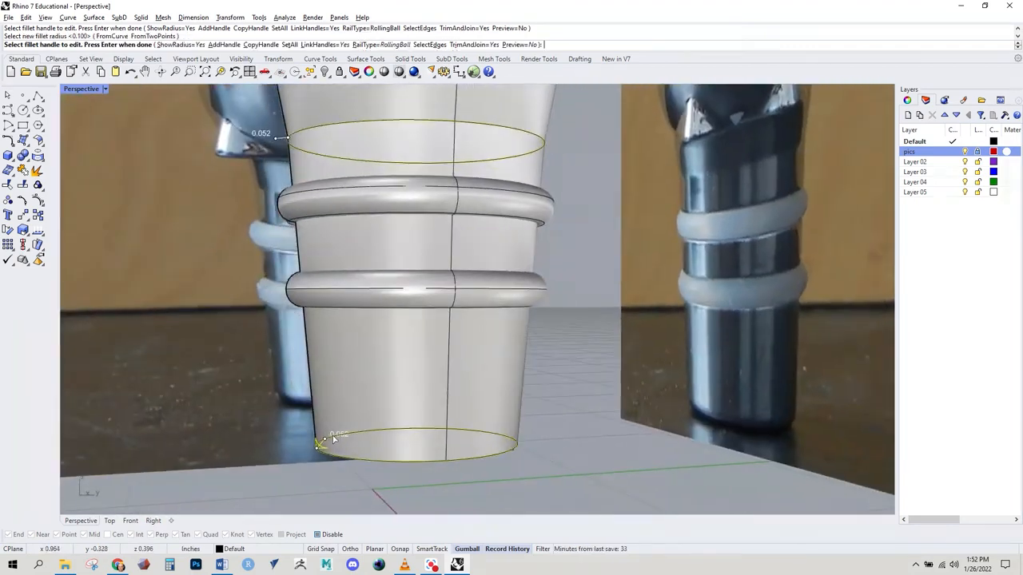
click(332, 439)
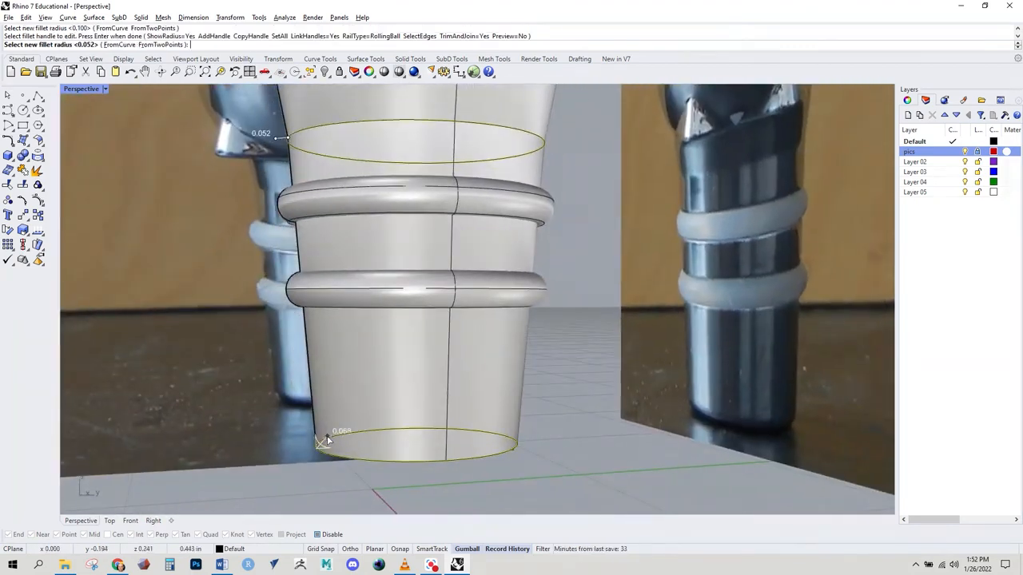
click(323, 443)
right_drag(270, 381, 336, 416)
scroll(296, 356, down, 5)
key(Return)
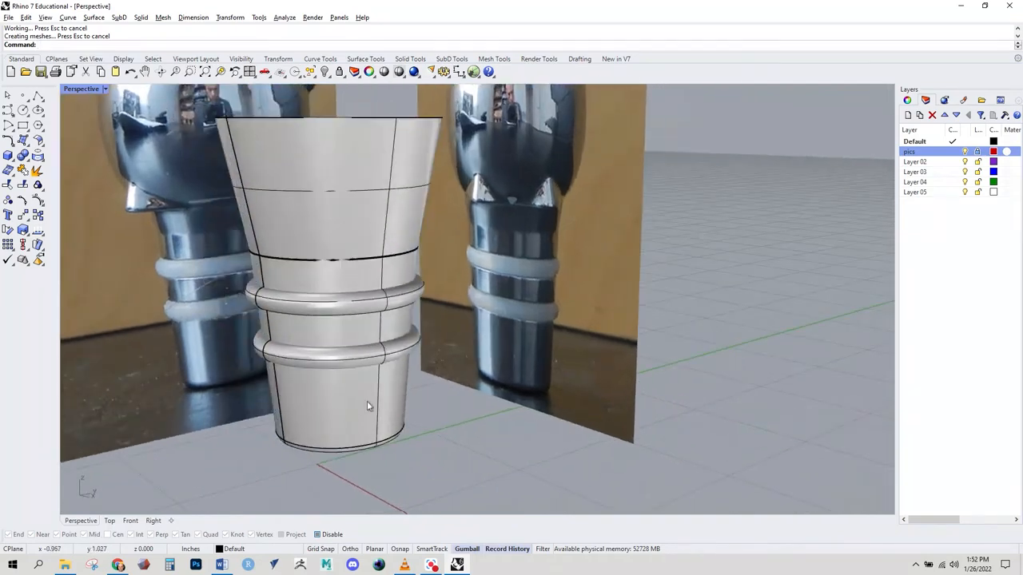
Show the hidden rabbit SubDs above the finished stopper base.
key(ctrl+alt+h)
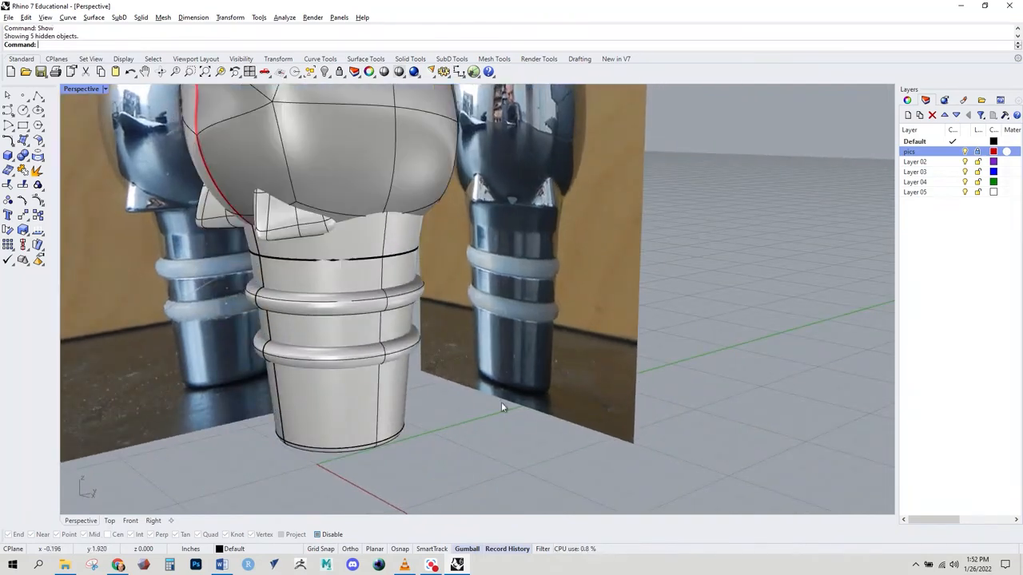
Hide the reference photos by turning off the pics layer.
shift+right_drag(510, 297, 518, 504)
scroll(525, 383, down, 2)
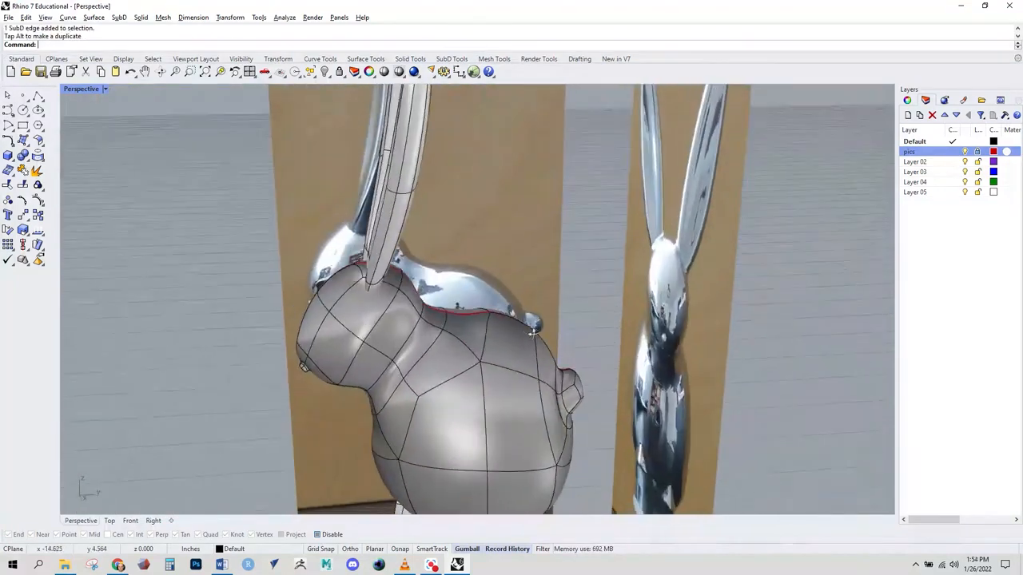
right_drag(533, 332, 517, 200)
scroll(534, 293, down, 4)
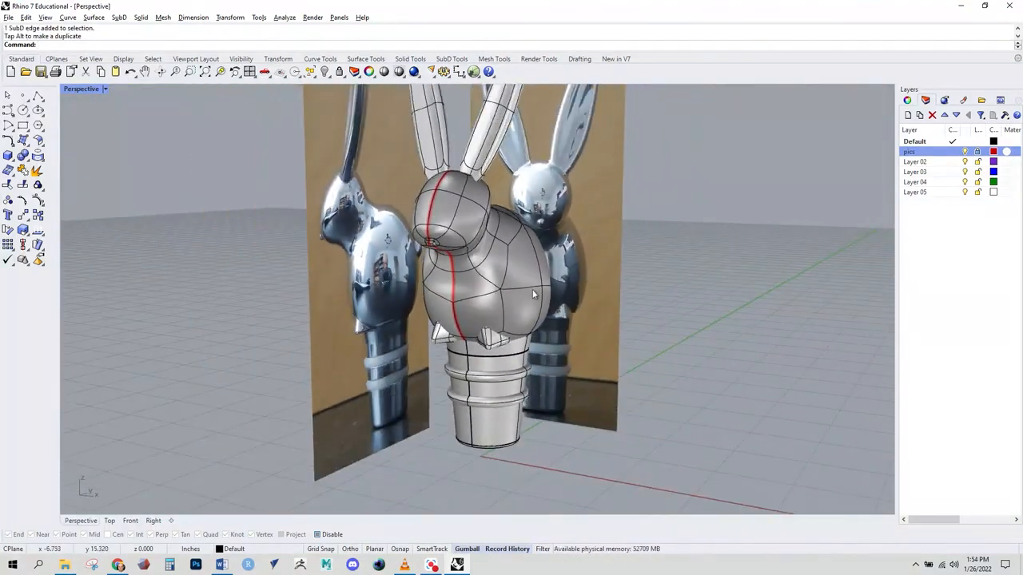
right_drag(547, 310, 520, 321)
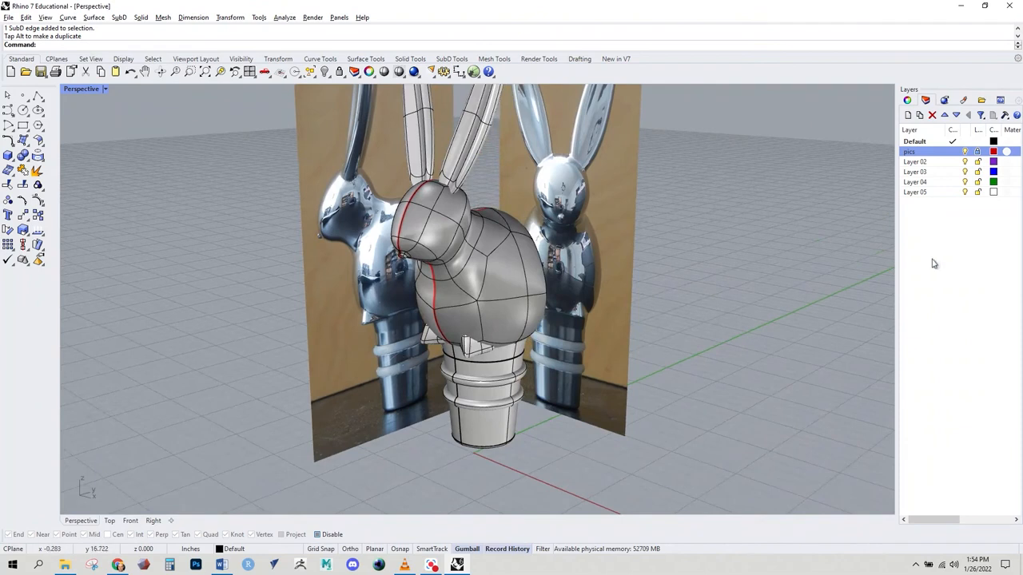
click(965, 152)
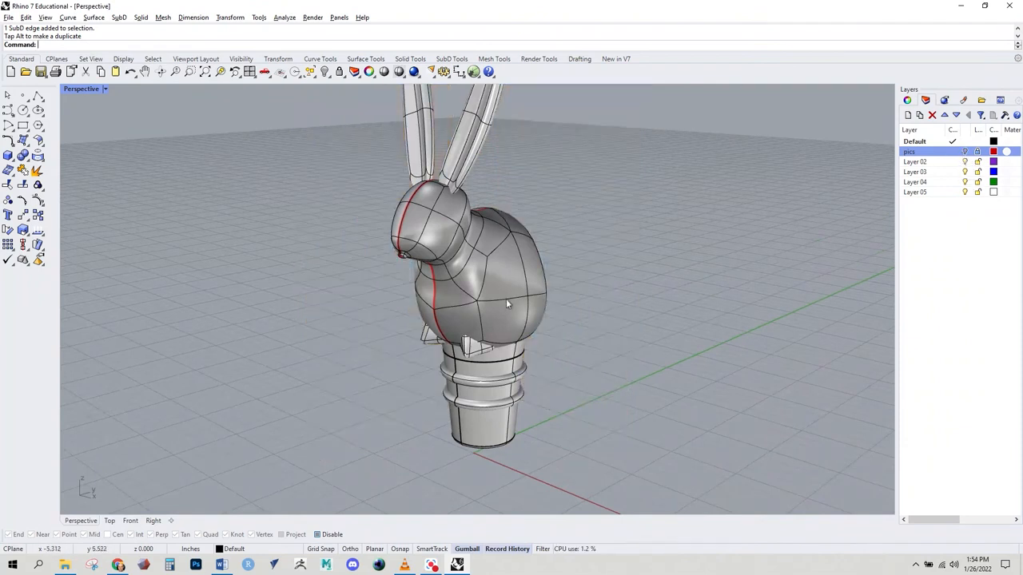
In the Front view, start a degree-3 control-point curve along the ground line, running beneath the rabbit and far out to its other side.
scroll(561, 329, down, 5)
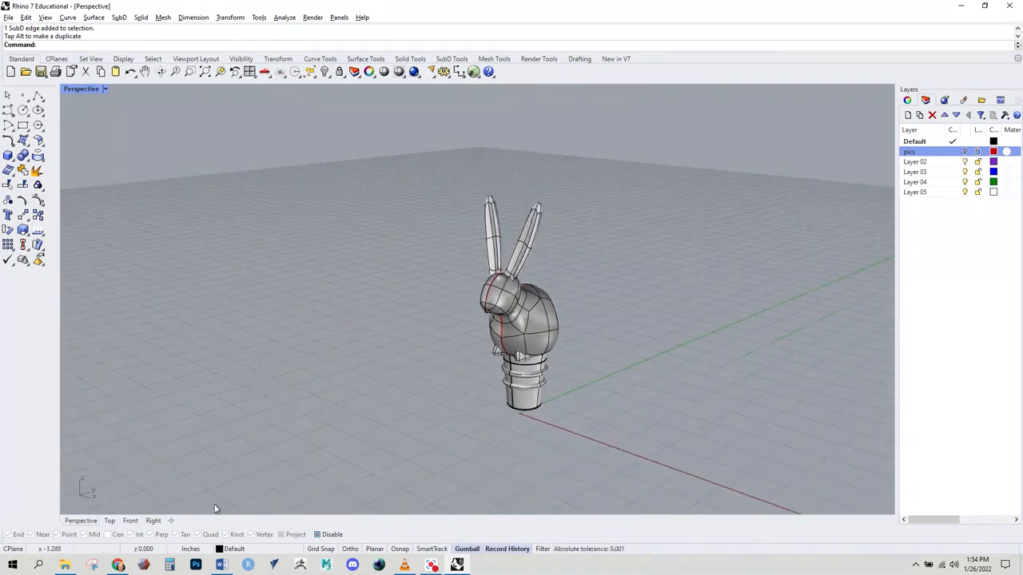
click(153, 522)
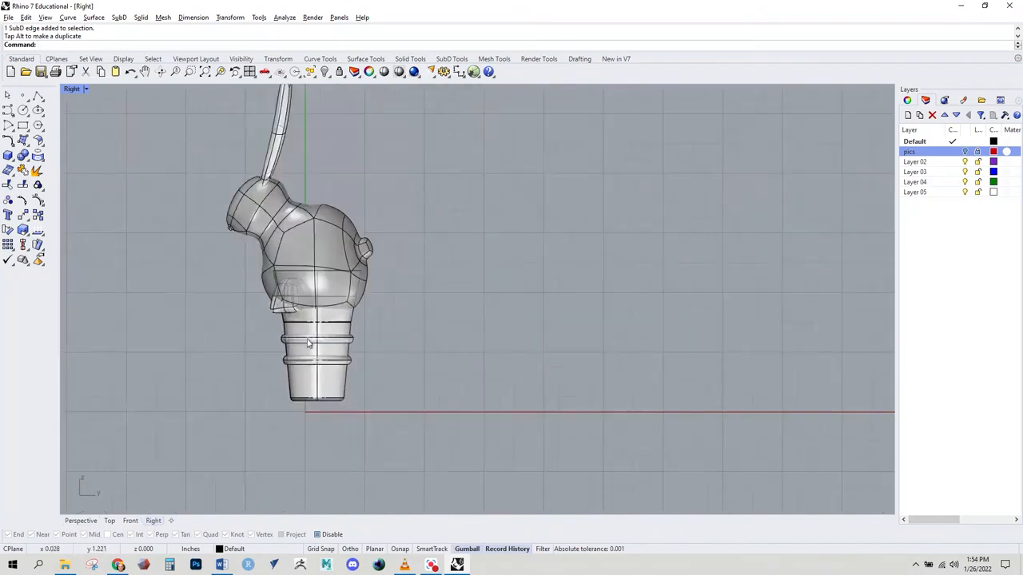
click(128, 521)
scroll(286, 319, down, 5)
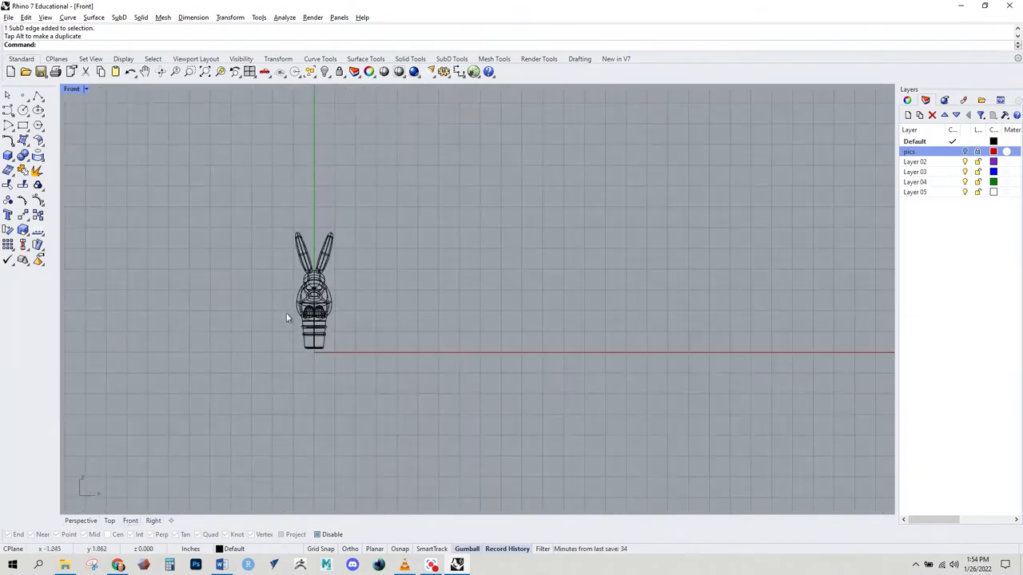
right_drag(229, 330, 516, 370)
scroll(442, 408, down, 5)
scroll(448, 408, up, 3)
click(8, 109)
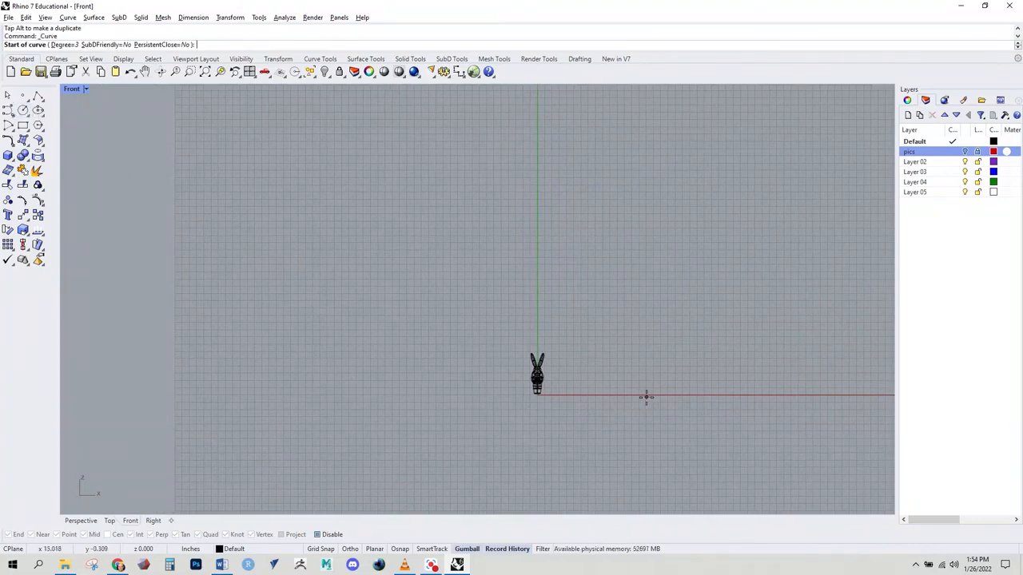
scroll(514, 422, up, 3)
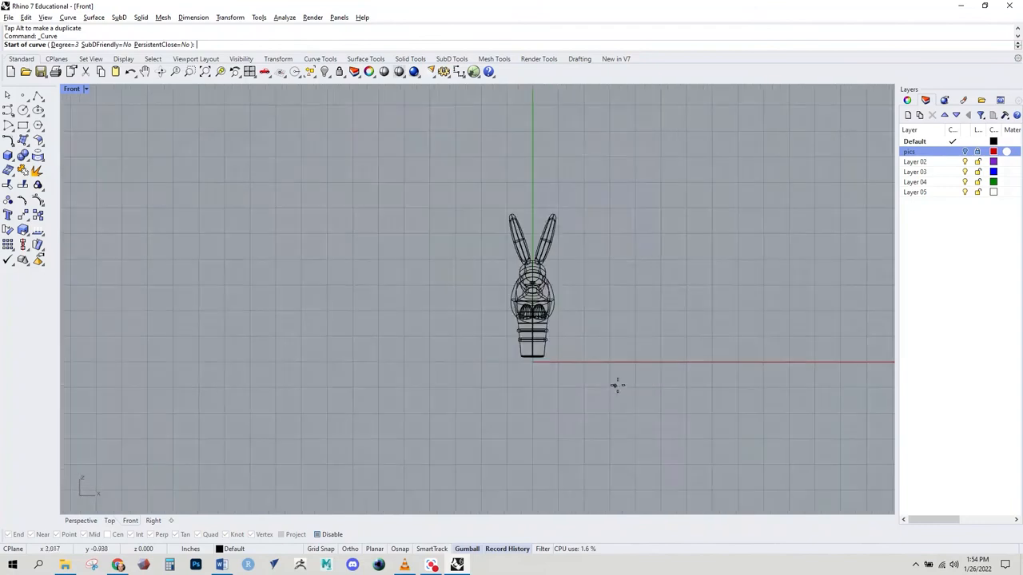
scroll(609, 386, down, 2)
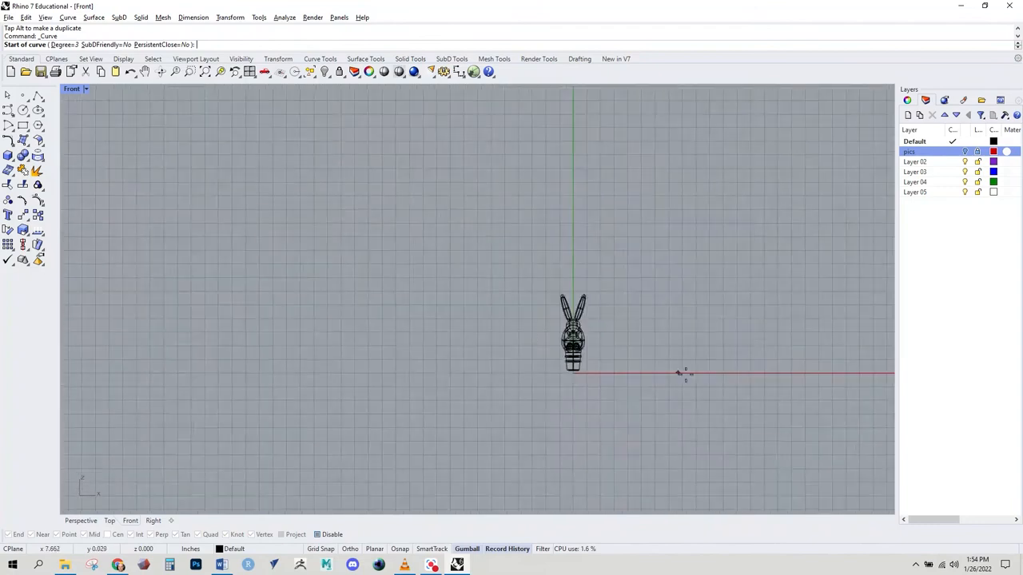
click(868, 372)
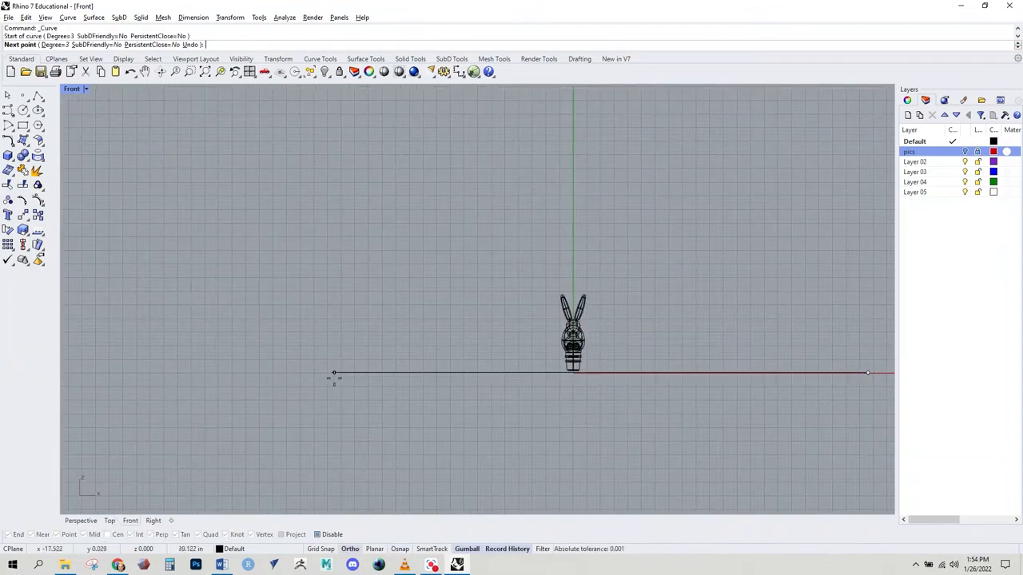
click(211, 373)
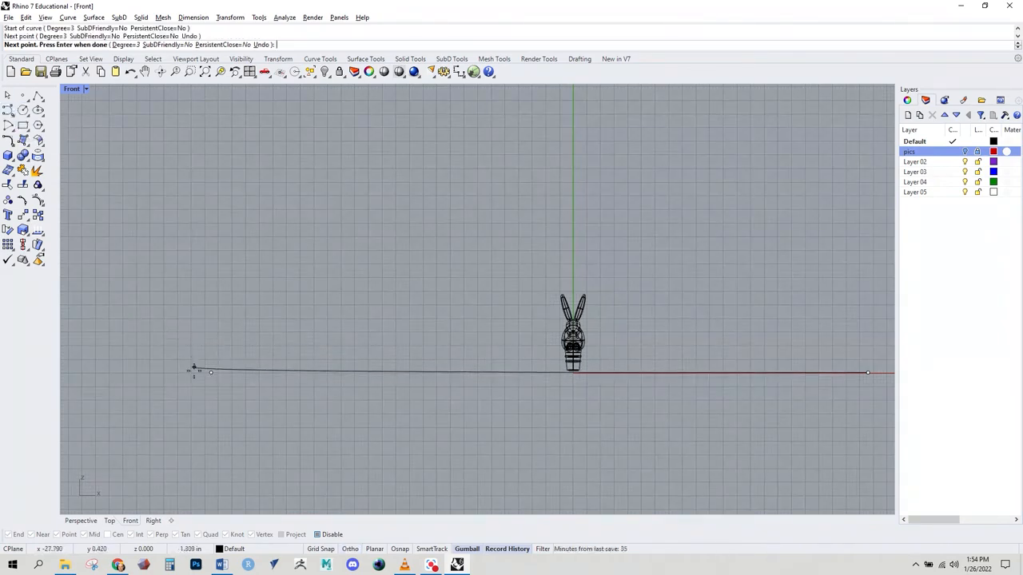
Continue the curve along the ground, turn it up into a tall vertical wall, and finish it as a backdrop profile.
scroll(184, 396, down, 2)
right_drag(197, 404, 328, 418)
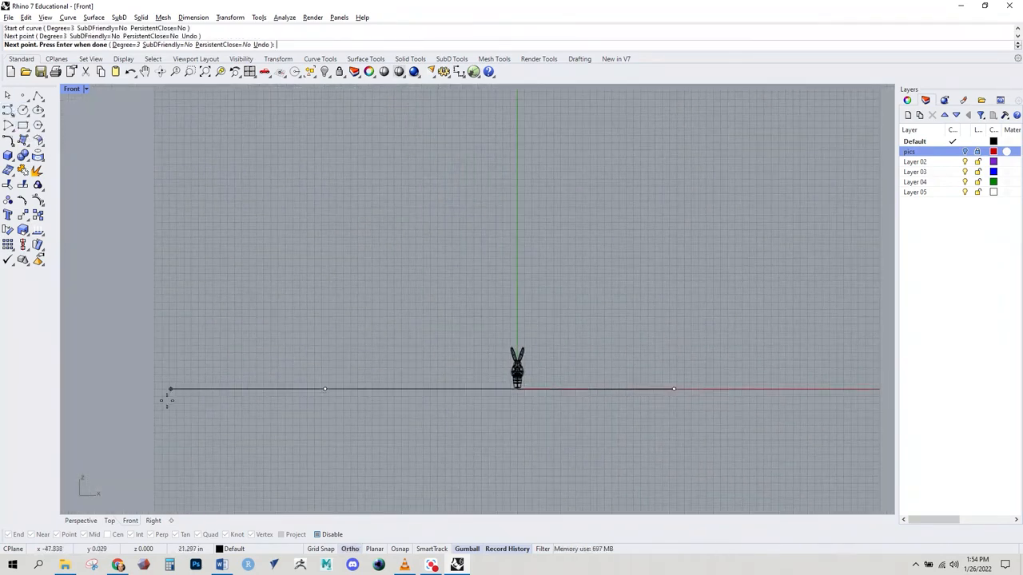
click(176, 400)
click(127, 340)
scroll(132, 290, down, 2)
right_drag(132, 295, 295, 466)
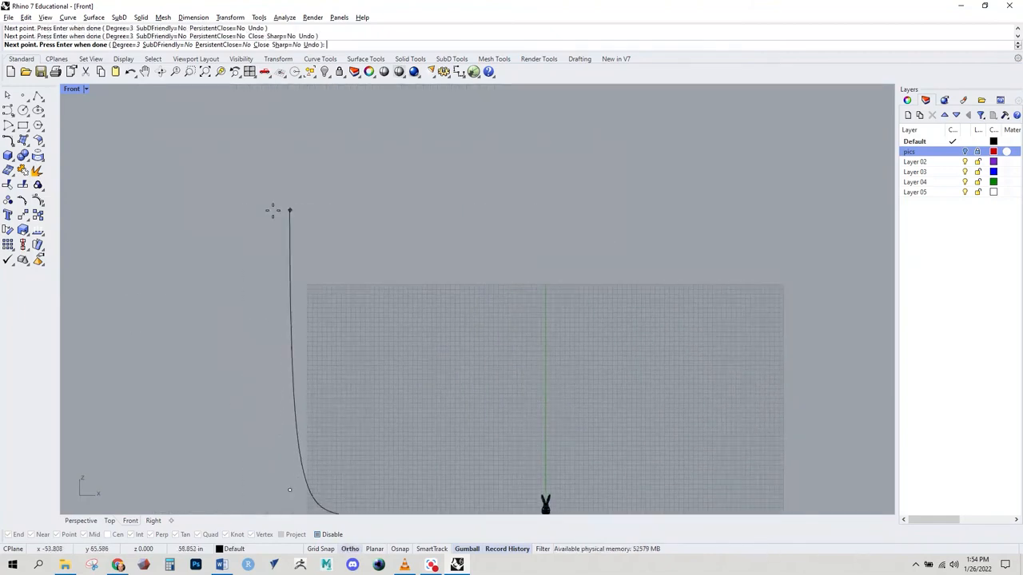
right_click(303, 295)
right_drag(350, 374, 329, 231)
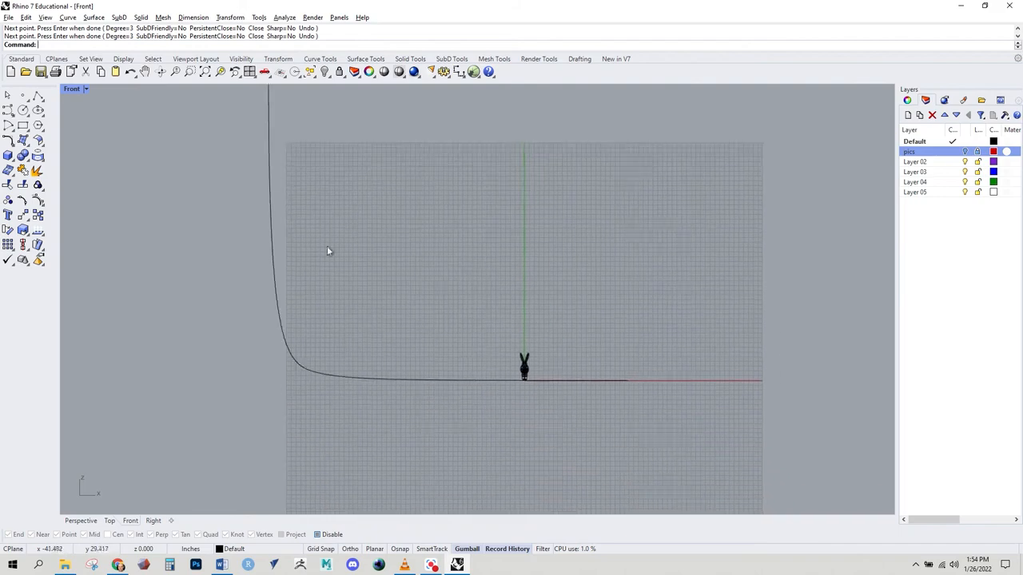
Show the backdrop curve's control points and move the lower wall point up and outward to soften the bend.
click(322, 376)
scroll(545, 411, up, 5)
scroll(338, 410, down, 5)
right_drag(338, 411, 568, 398)
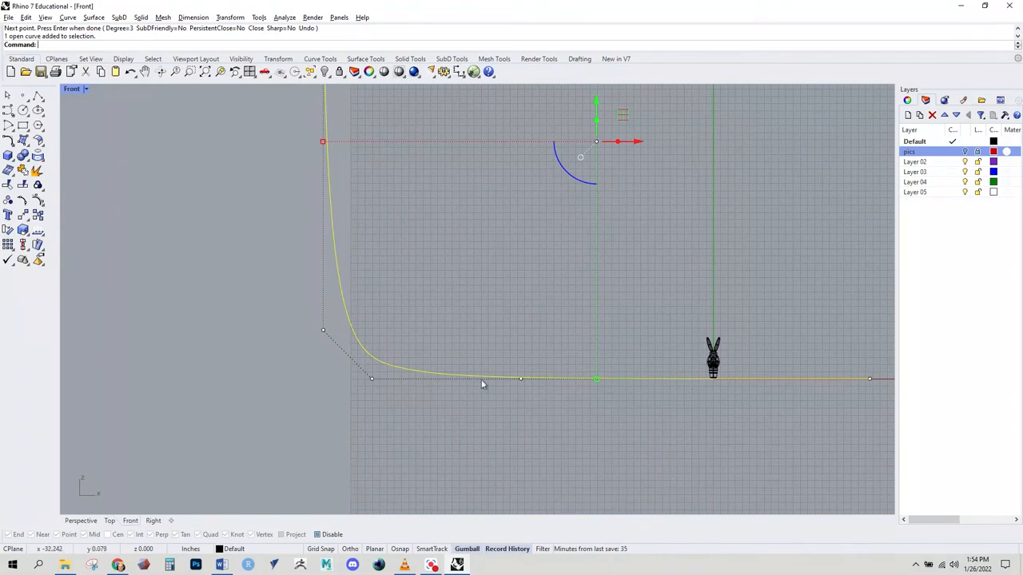
click(410, 406)
click(398, 366)
key(F10)
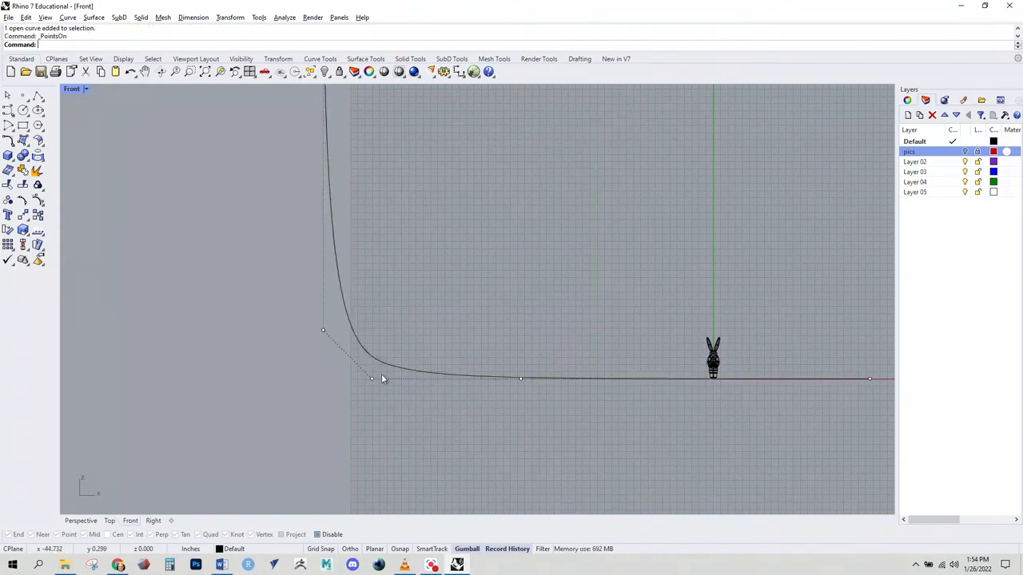
click(371, 382)
click(323, 331)
drag(348, 301, 312, 171)
Shift the backdrop curve's top end point outward to line up with the lower wall point, and turn off the control points.
right_drag(386, 244, 437, 400)
scroll(416, 240, down, 5)
right_drag(452, 244, 484, 278)
click(437, 186)
drag(464, 160, 444, 152)
click(505, 293)
right_drag(531, 365, 432, 337)
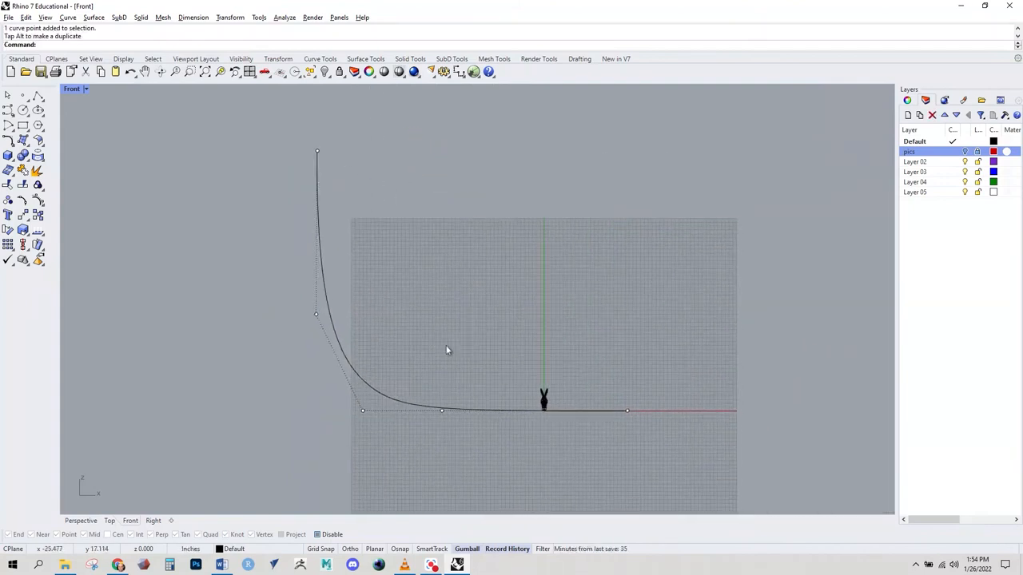
key(F11)
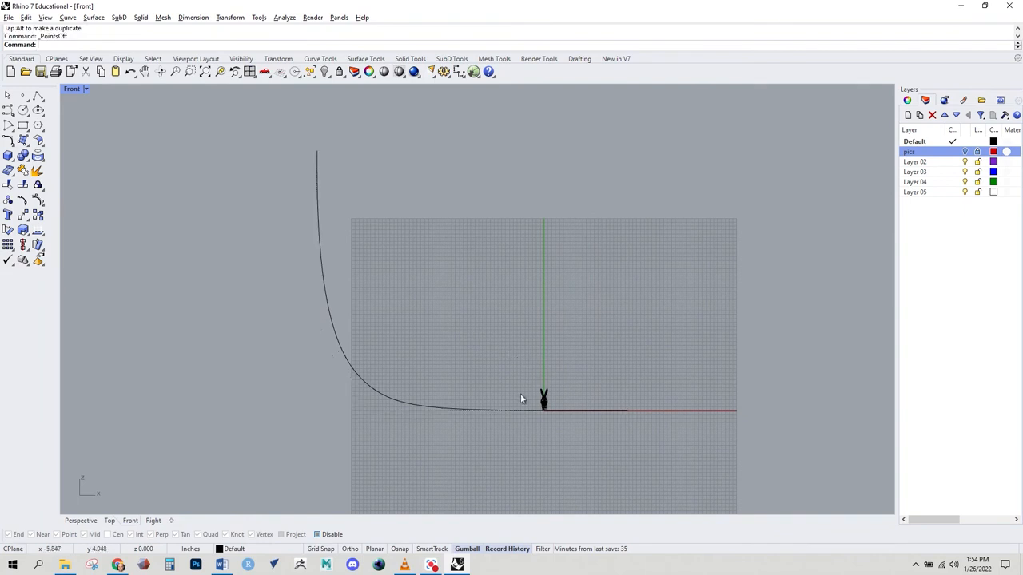
In the Perspective view, place the backdrop curve well to one side of the rabbit and extrude it across into a wide curved surface.
click(497, 413)
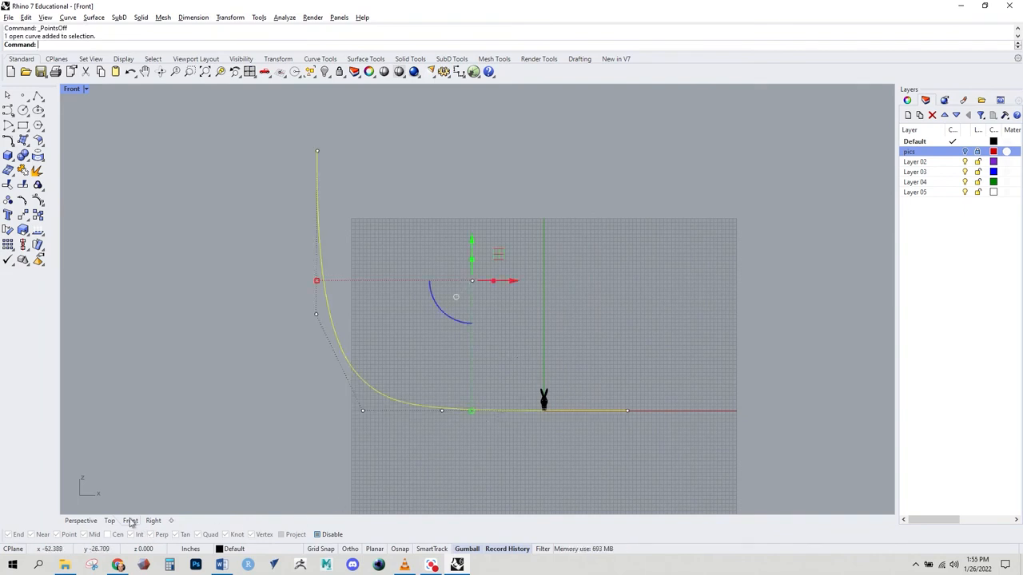
click(78, 520)
right_drag(468, 389, 486, 392)
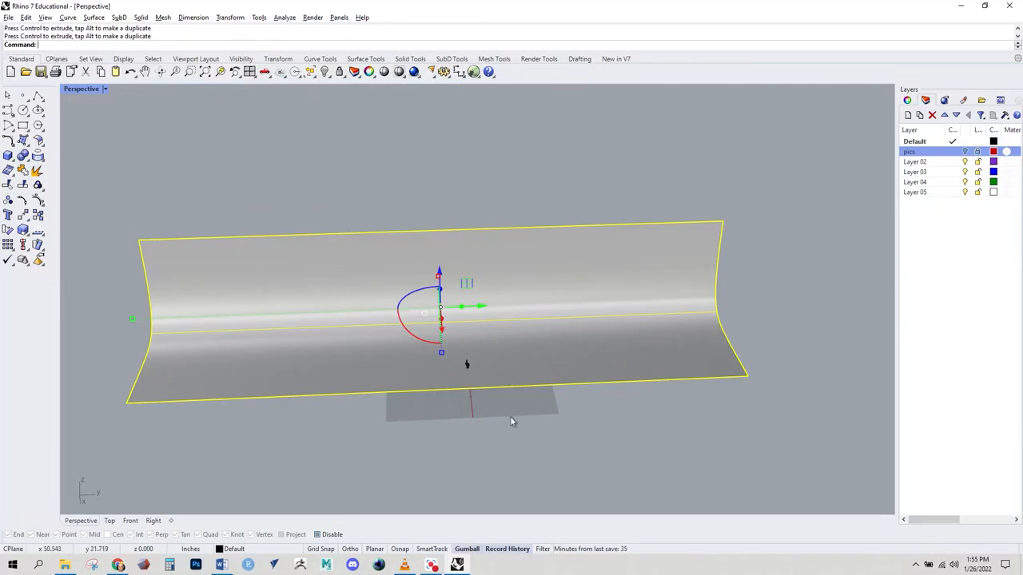
key(ctrl+z)
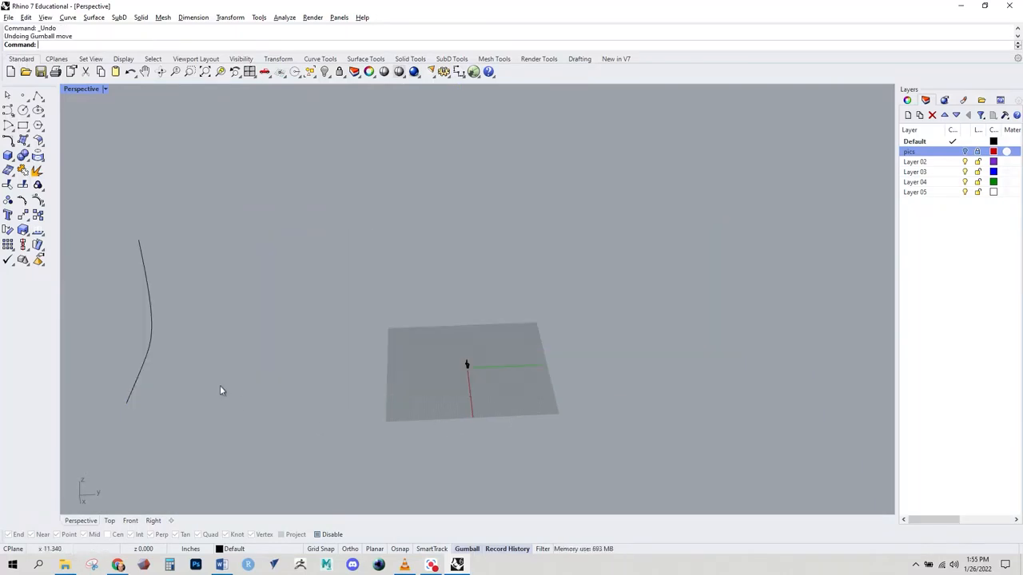
click(140, 385)
drag(171, 320, 747, 320)
key(ctrl)
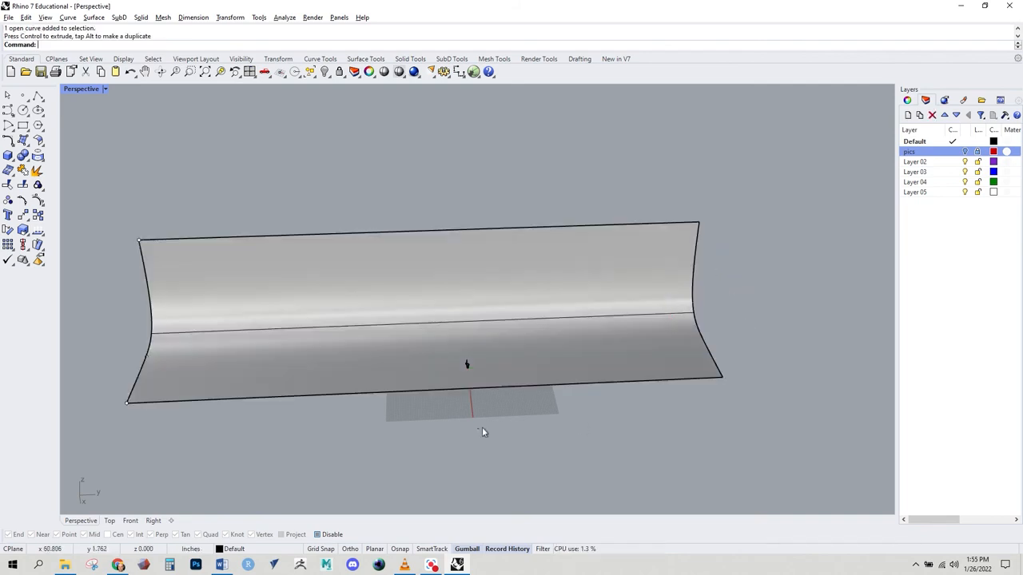
Return to a close view of the rabbit and create a new layer named chrome.
scroll(480, 415, up, 6)
right_drag(444, 424, 491, 361)
scroll(431, 348, up, 10)
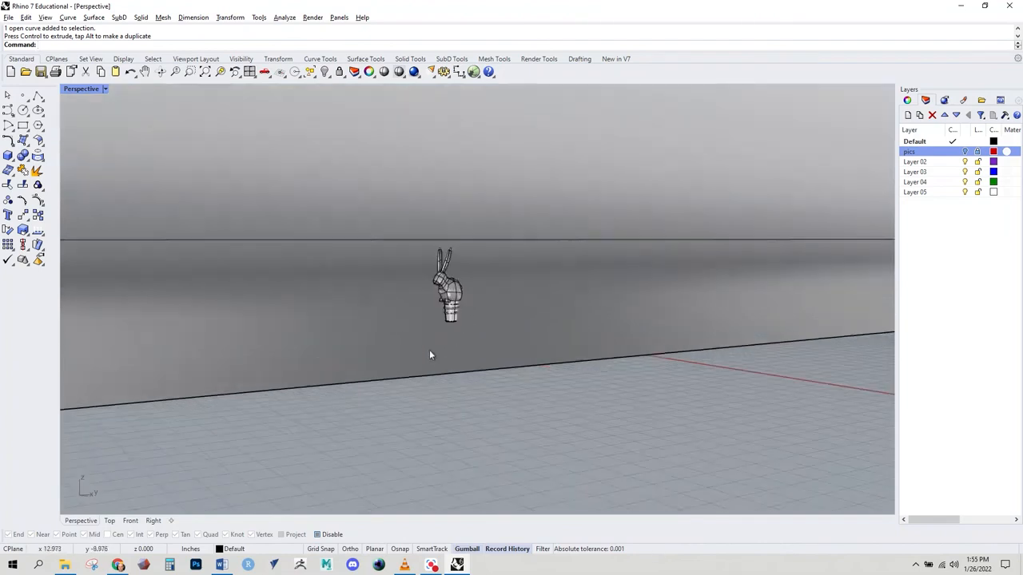
right_drag(494, 286, 471, 383)
scroll(468, 400, up, 5)
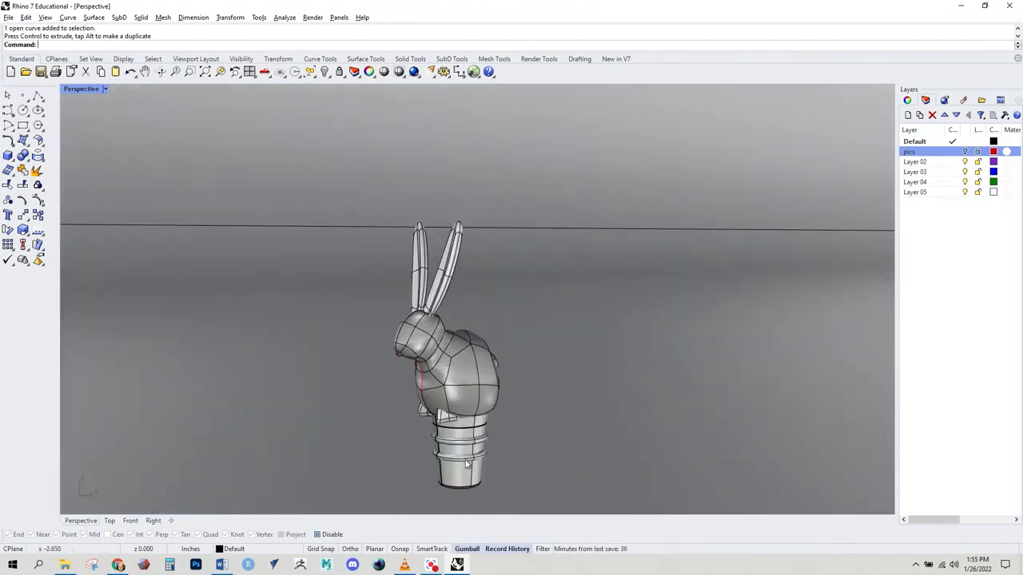
right_click(924, 225)
click(945, 221)
text(chrome)
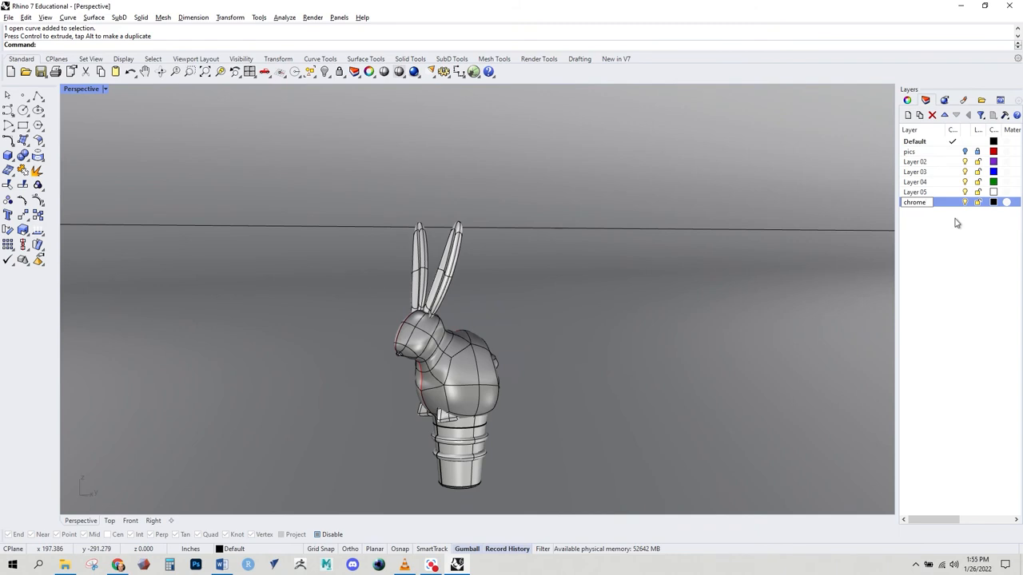
key(Return)
Add two more layers named silicone and sweep.
key(ctrl+n)
text(silicone)
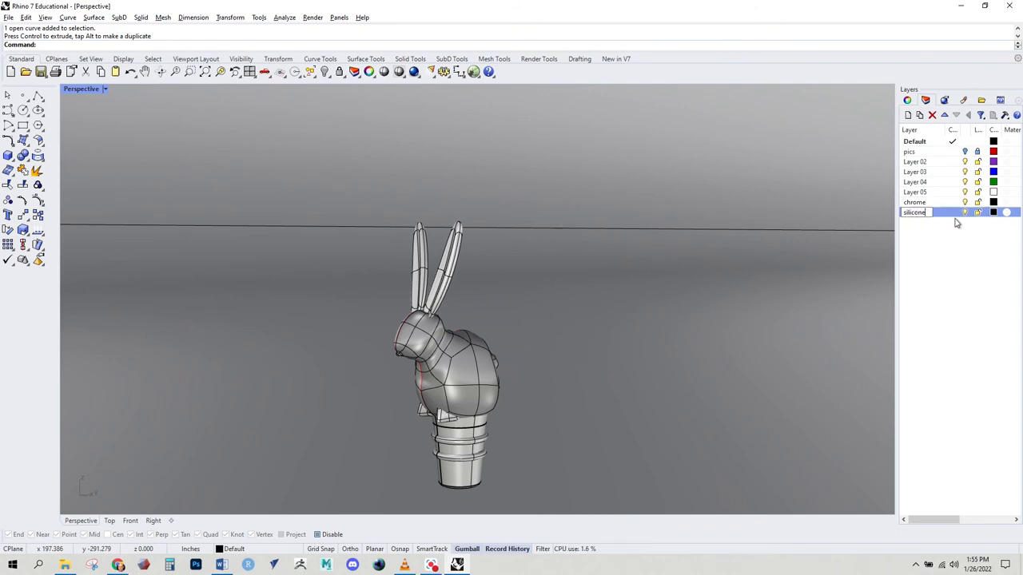
key(Return)
key(ctrl+n)
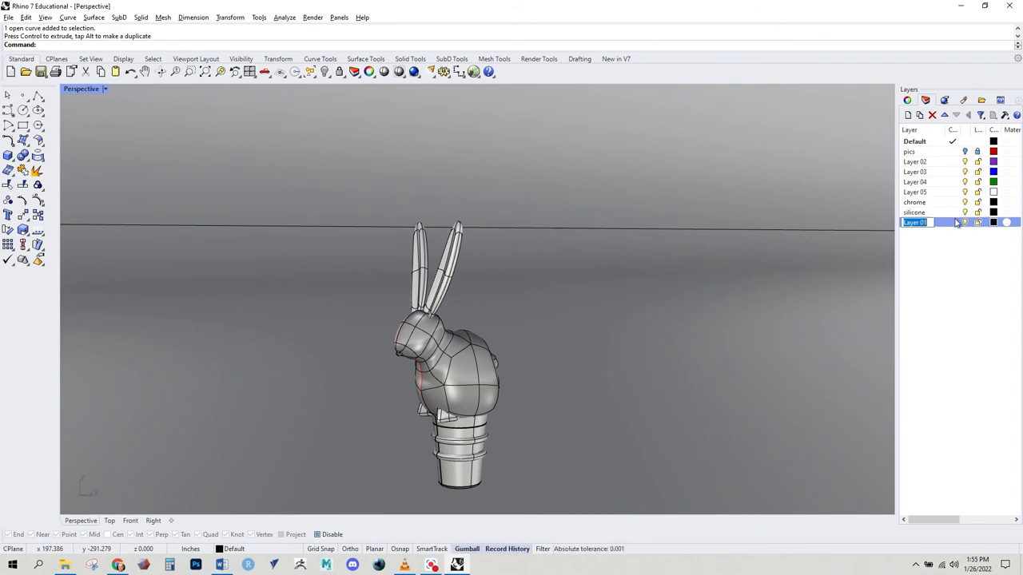
text(sw)
key(Return)
Assign the extruded backdrop surface to the sweep layer.
click(596, 230)
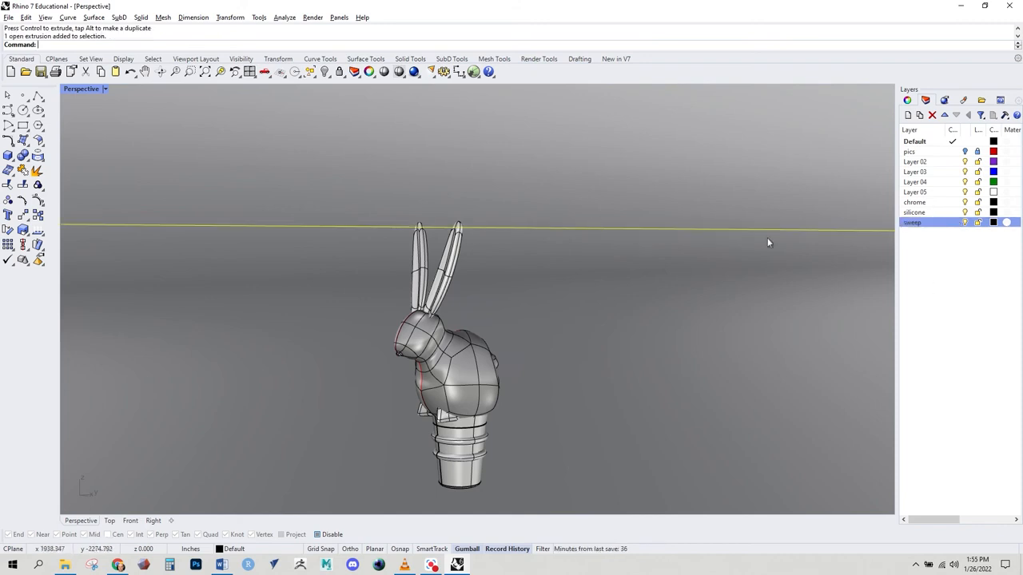
right_click(927, 223)
click(933, 410)
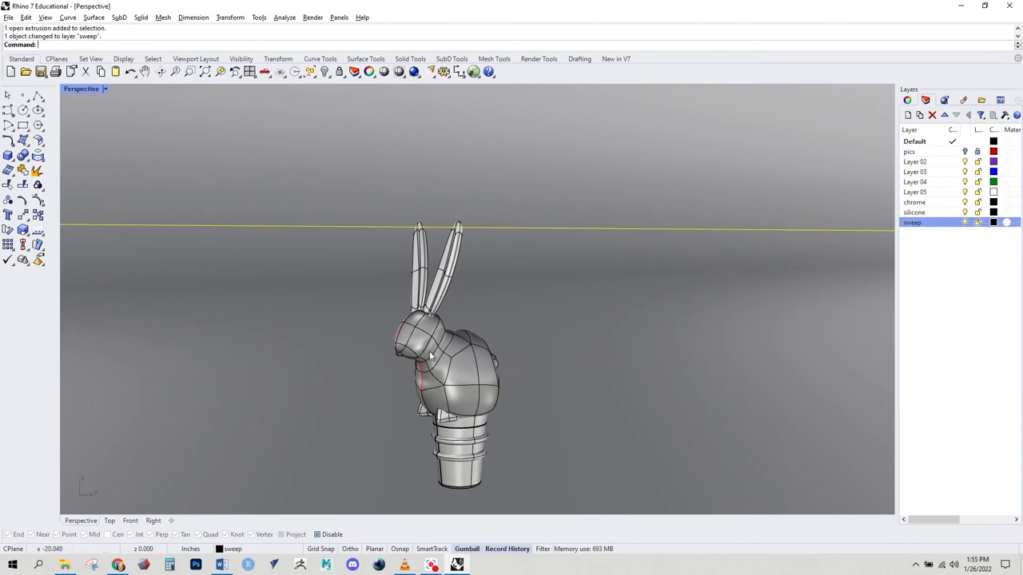
Assign the rabbit's body, both ears, both feet and the stopper base to the chrome layer, leaving out the rings.
click(436, 334)
shift+click(438, 293)
shift+click(421, 289)
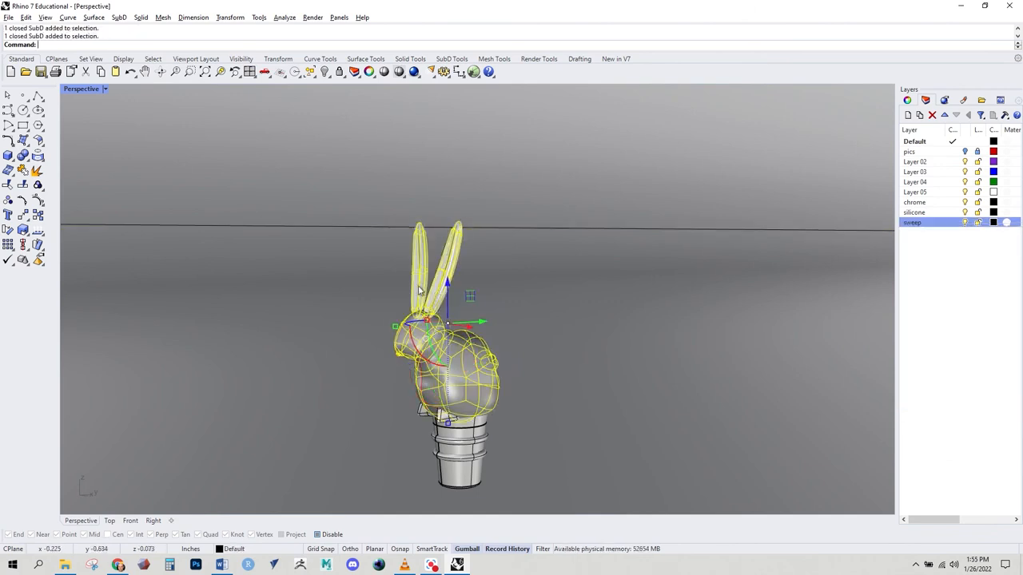
shift+click(445, 414)
shift+click(419, 414)
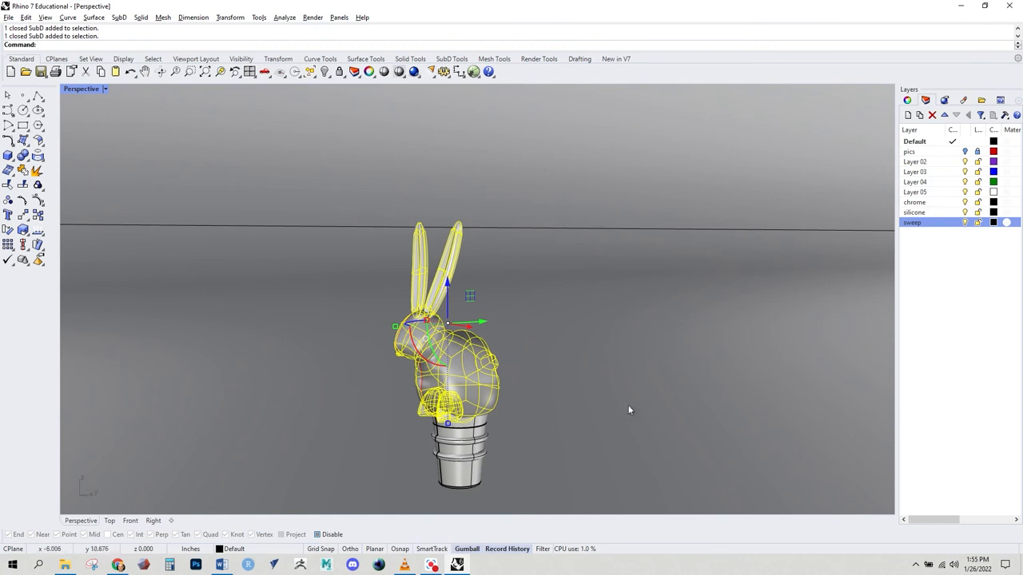
shift+click(466, 486)
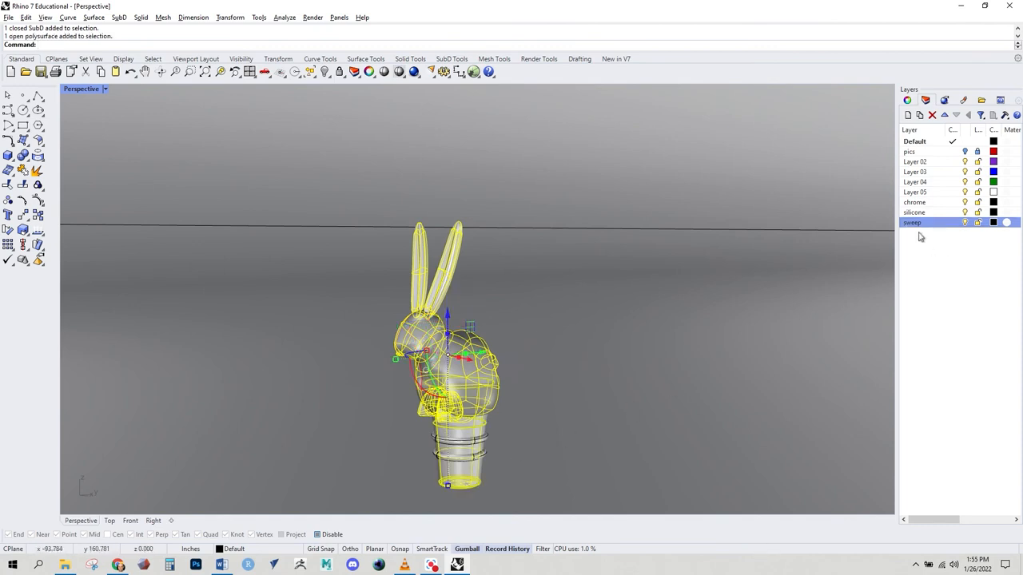
right_click(915, 203)
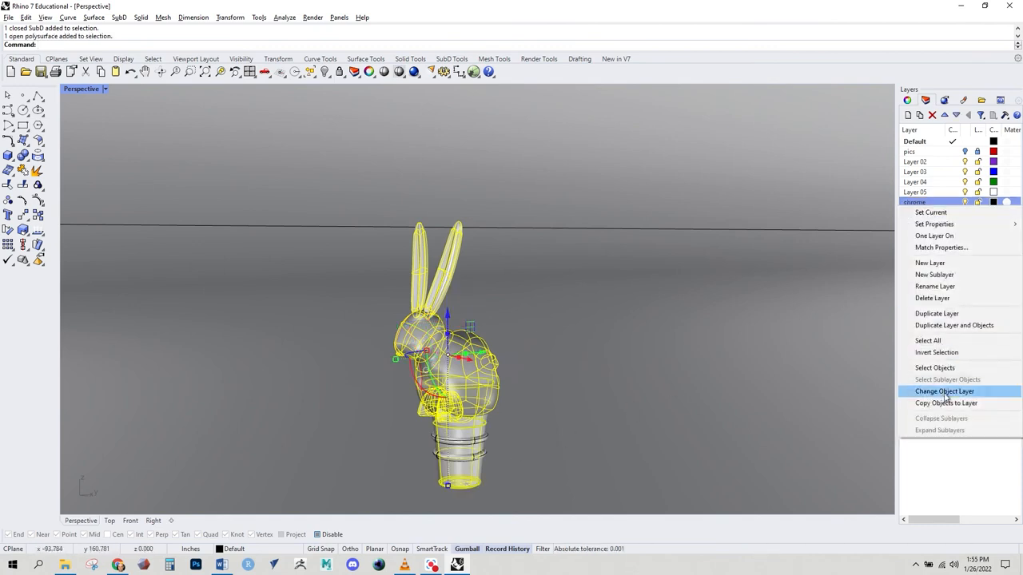
click(933, 392)
Assign both rings around the stopper base to the silicone layer.
click(485, 447)
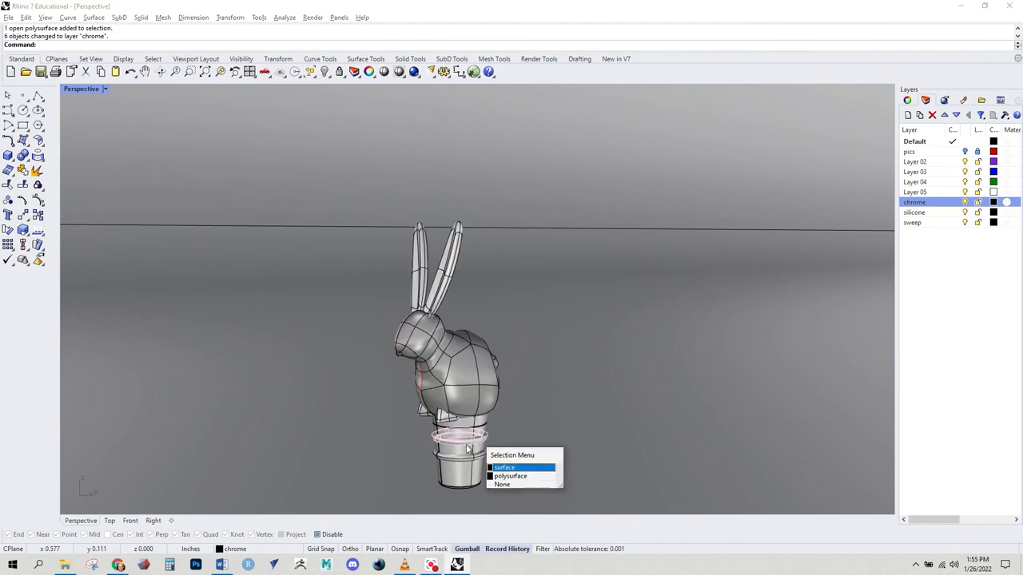
click(506, 469)
shift+click(478, 465)
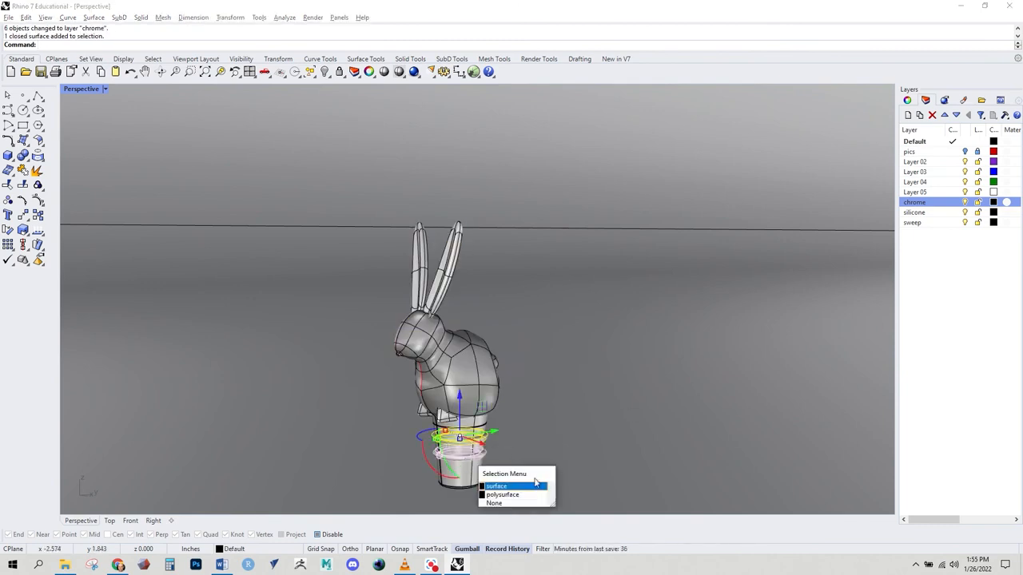
click(508, 487)
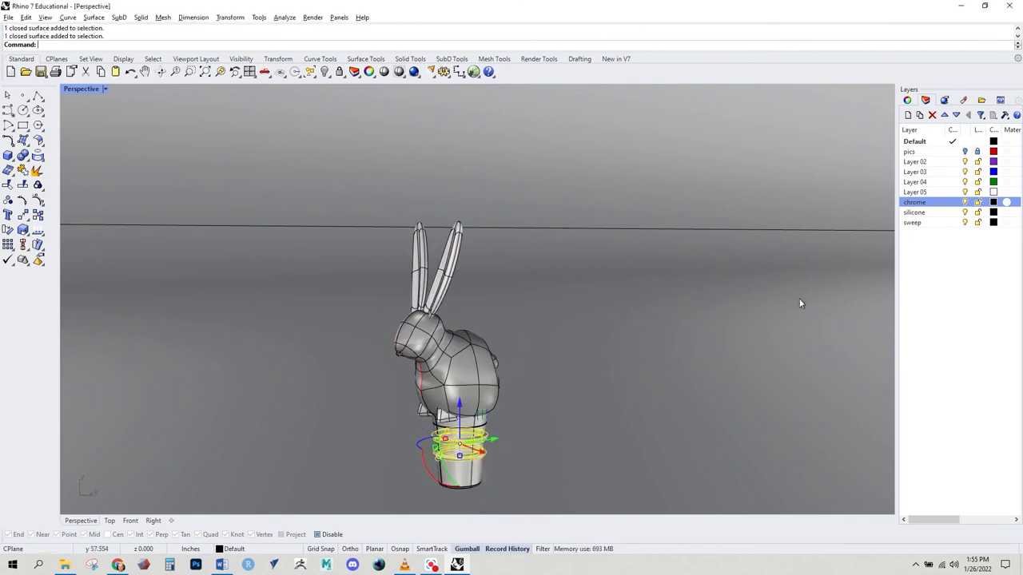
right_click(918, 213)
click(933, 402)
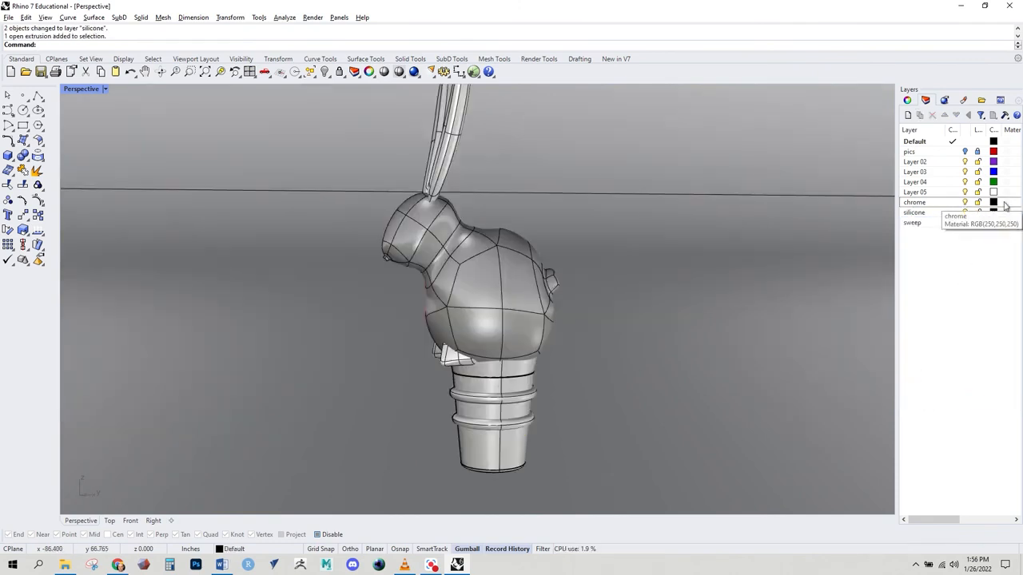
Give the chrome layer a Metal material.
click(1006, 205)
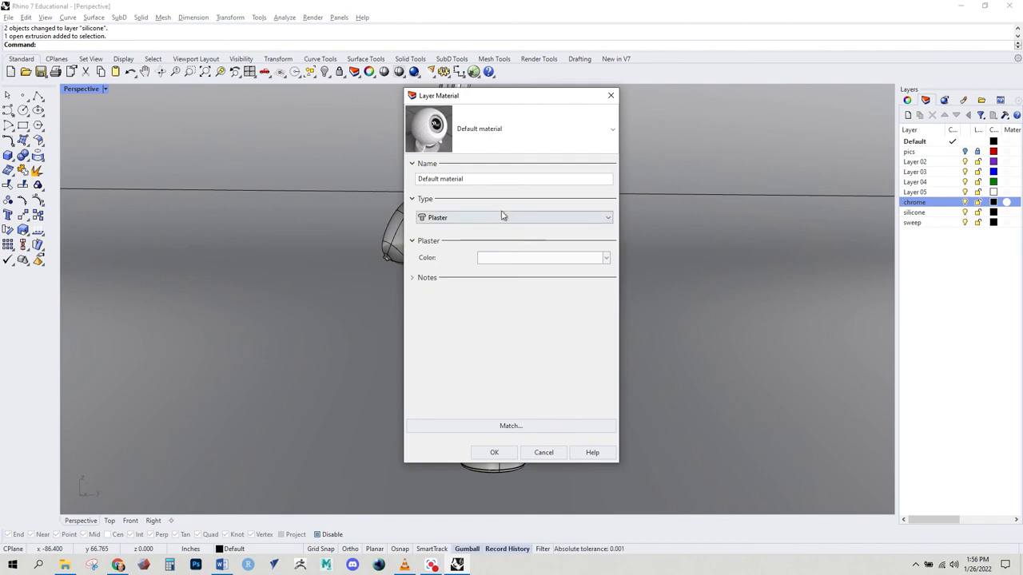
click(484, 218)
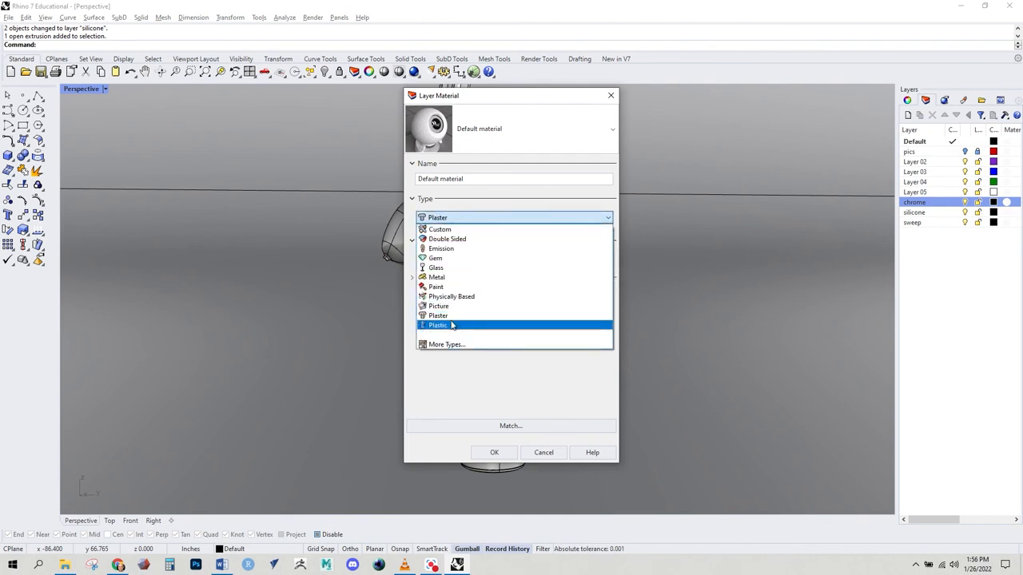
click(437, 278)
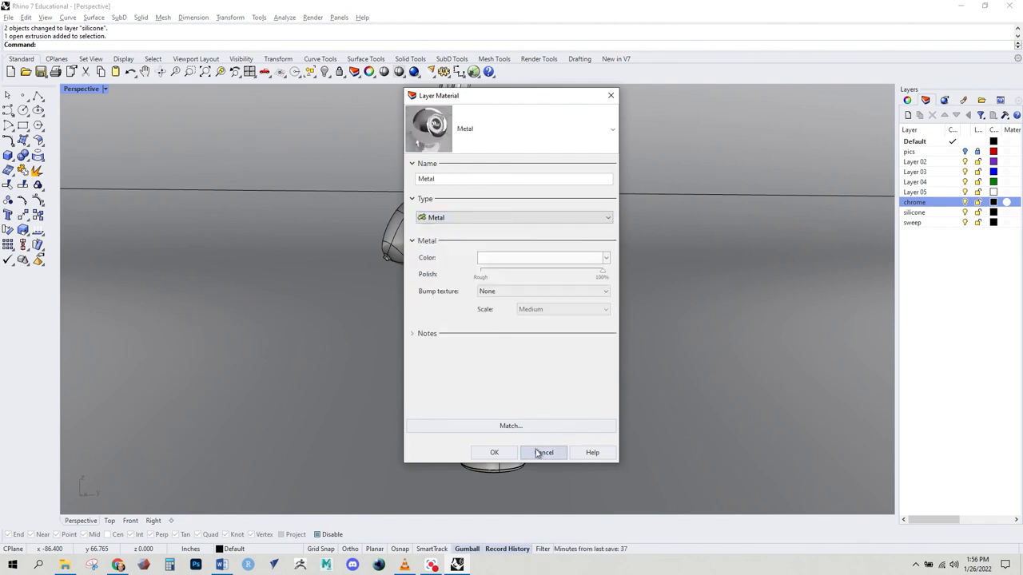
click(494, 452)
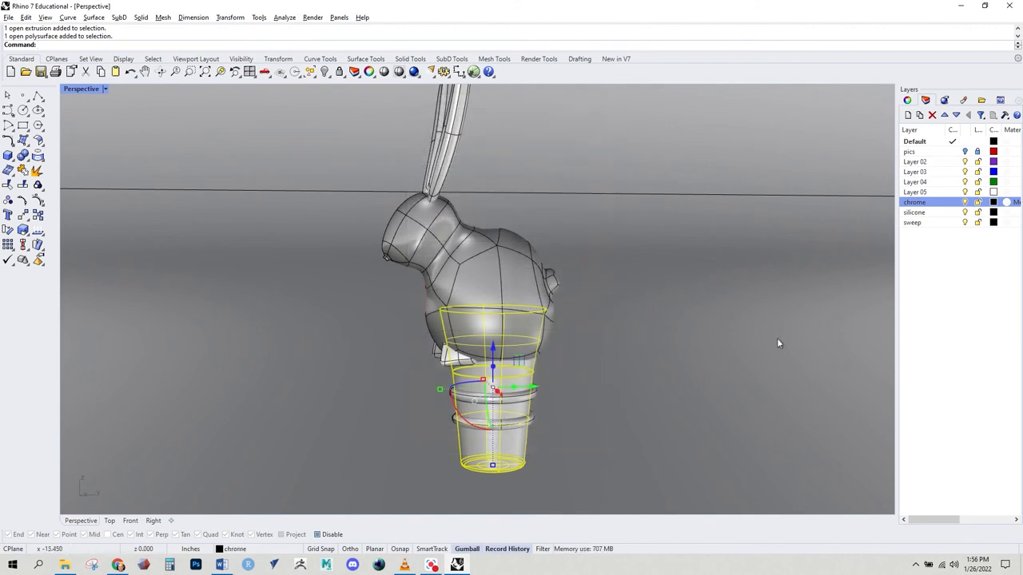
Give the silicone layer a Plastic material with 31% transparency and slightly reduced clarity.
click(1006, 213)
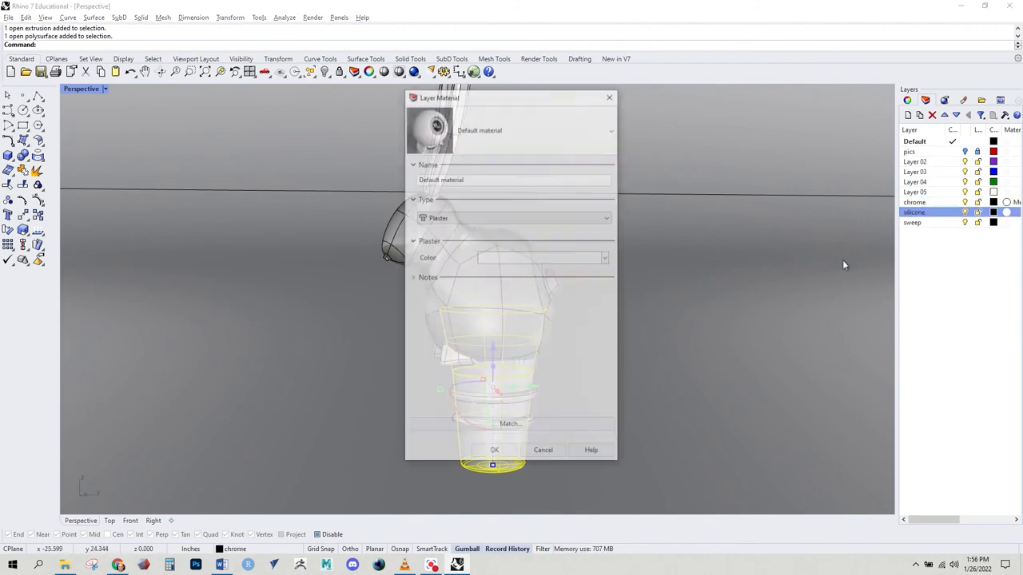
click(440, 218)
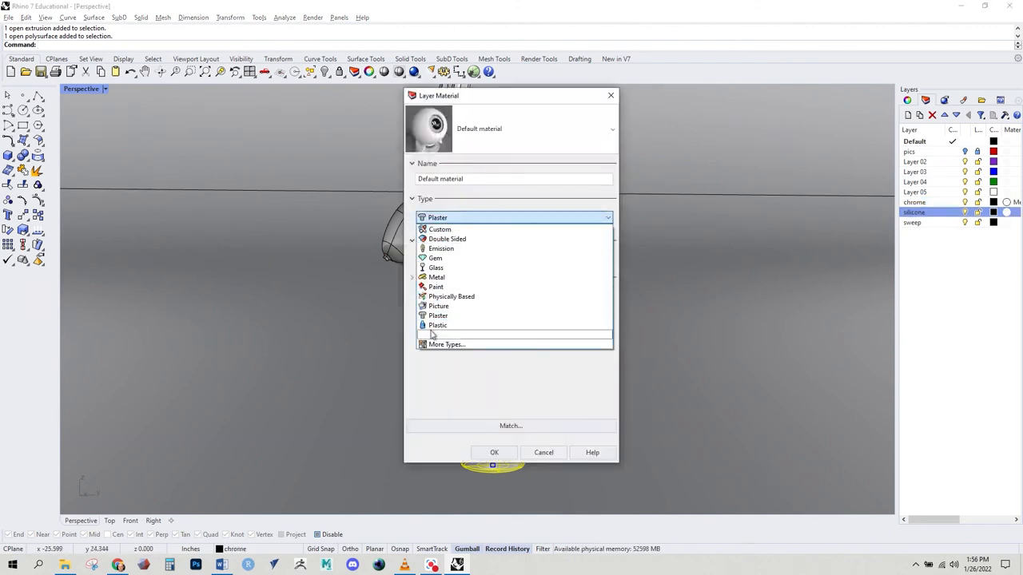
click(435, 325)
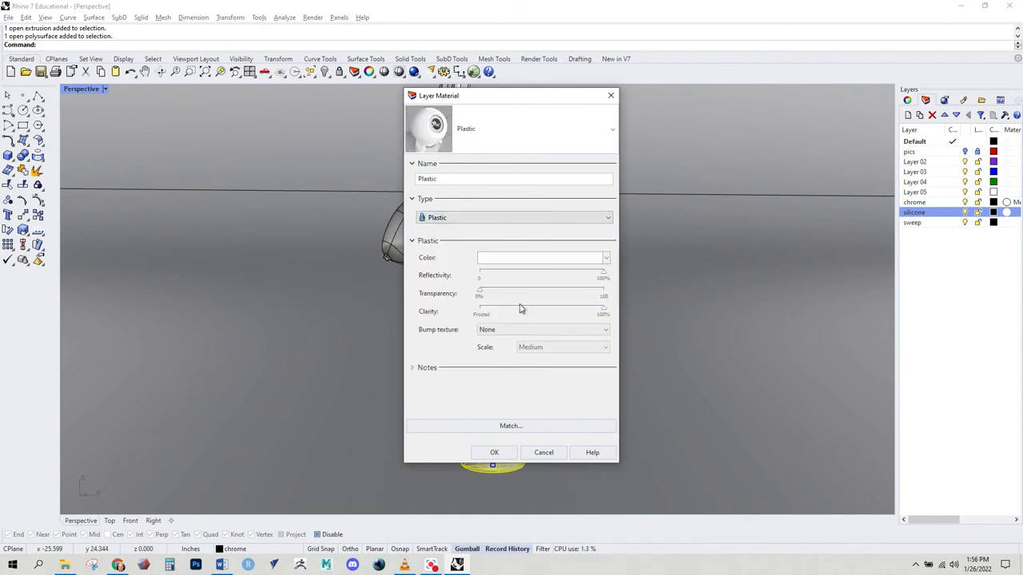
drag(483, 296, 518, 297)
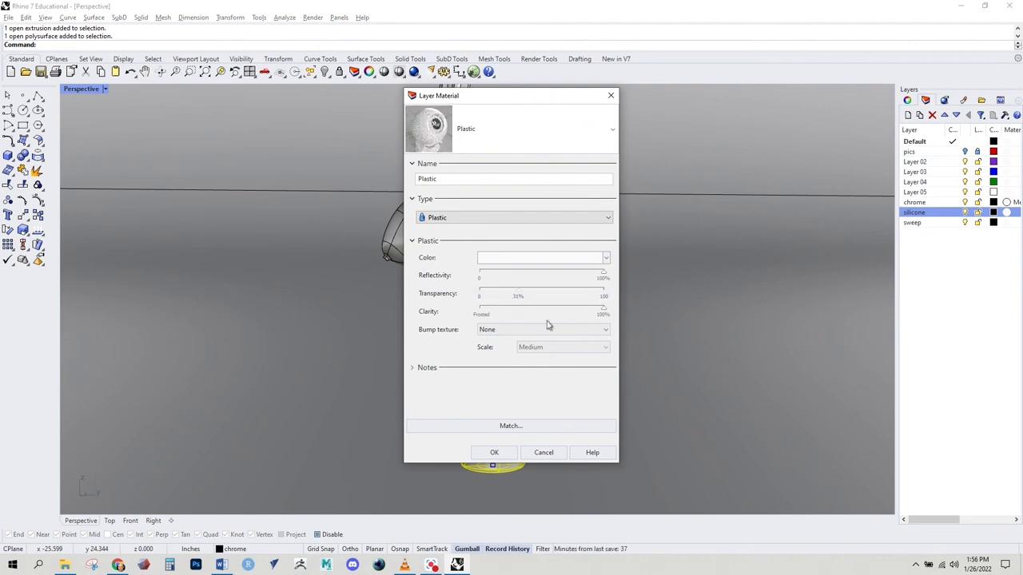
drag(603, 314, 574, 317)
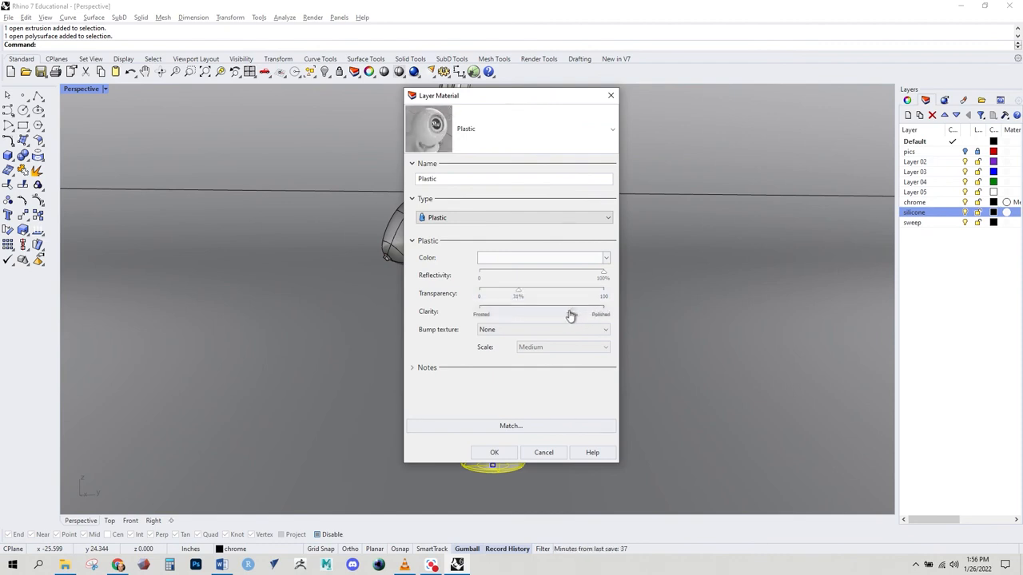
click(494, 453)
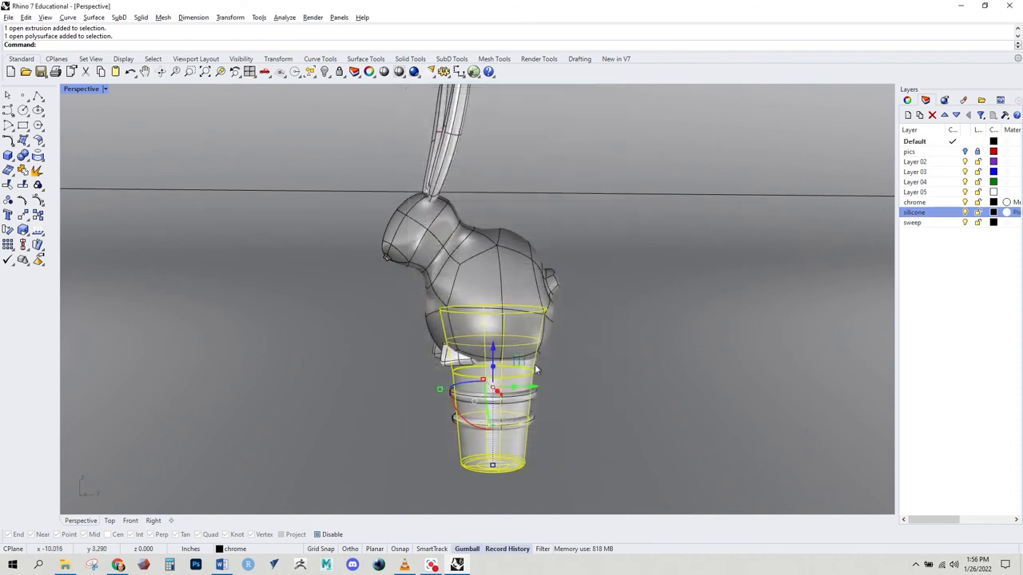
click(923, 273)
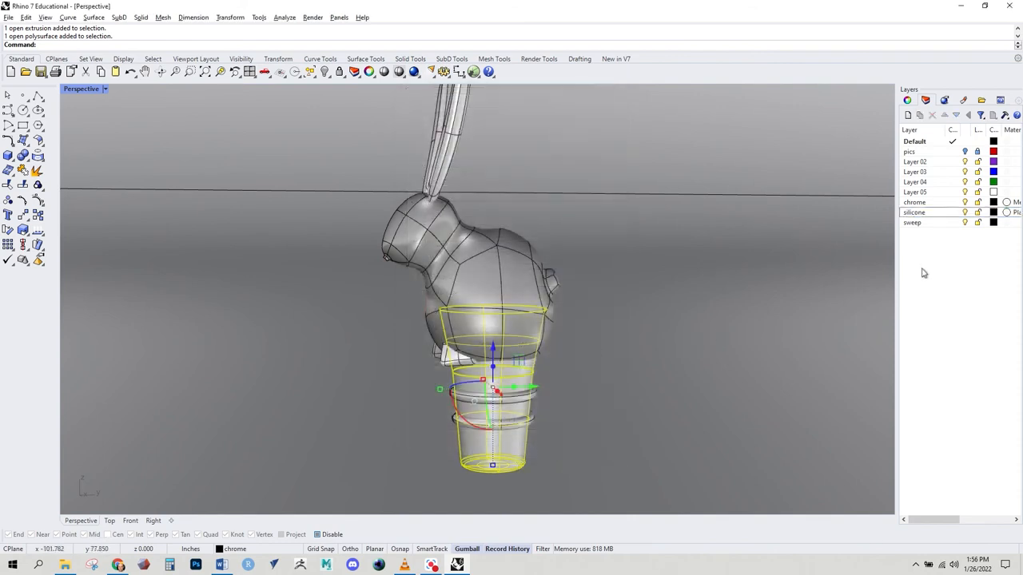
Give the sweep layer a Plaster material in mid grey, RGB 132, 132, 132.
click(1006, 222)
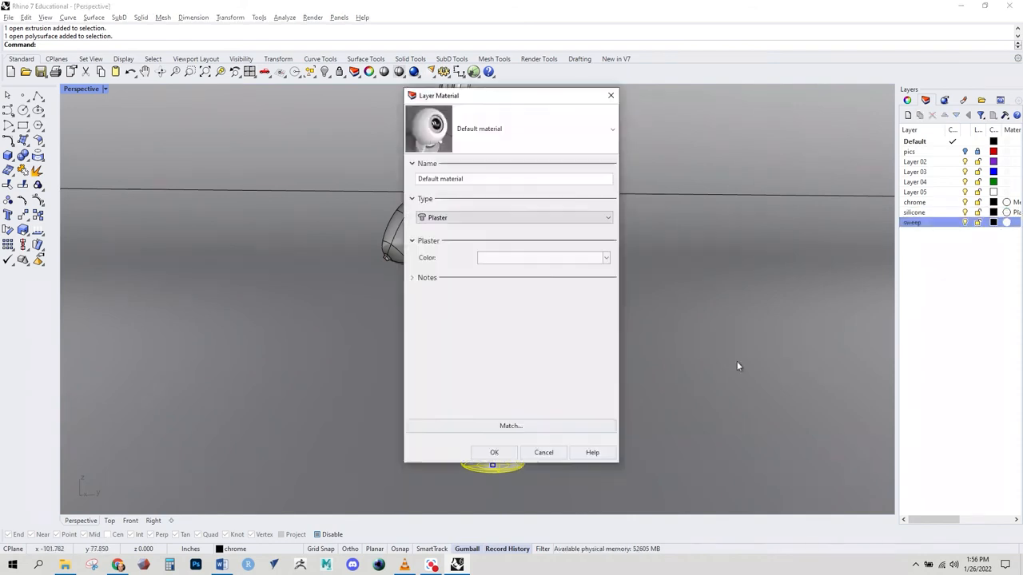
click(466, 220)
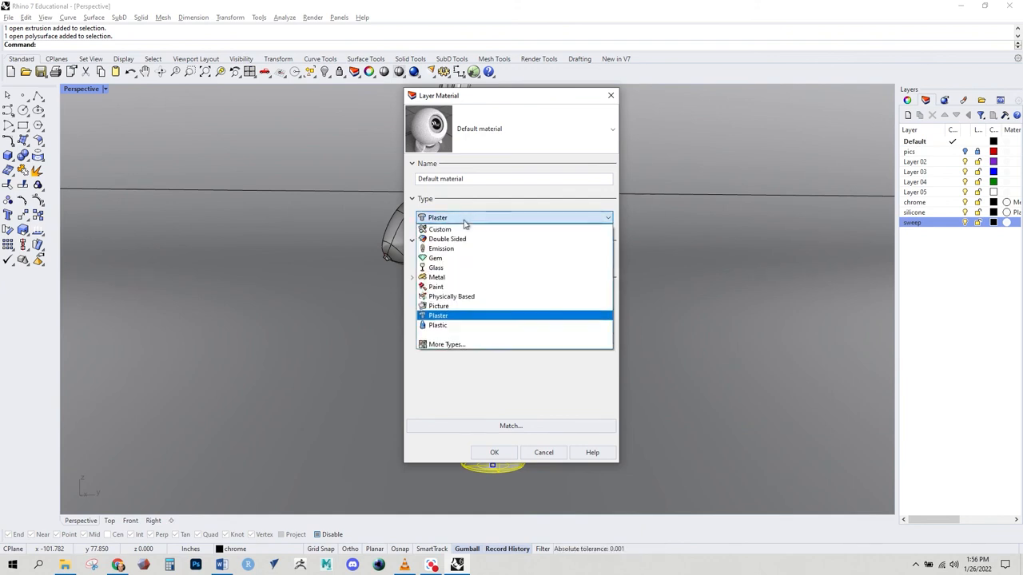
click(441, 316)
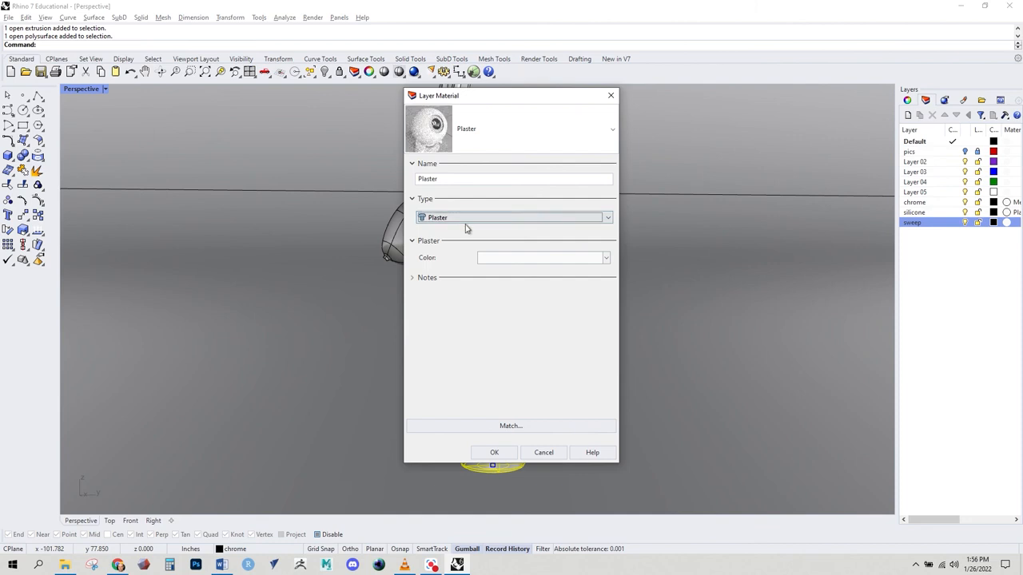
click(489, 258)
click(525, 250)
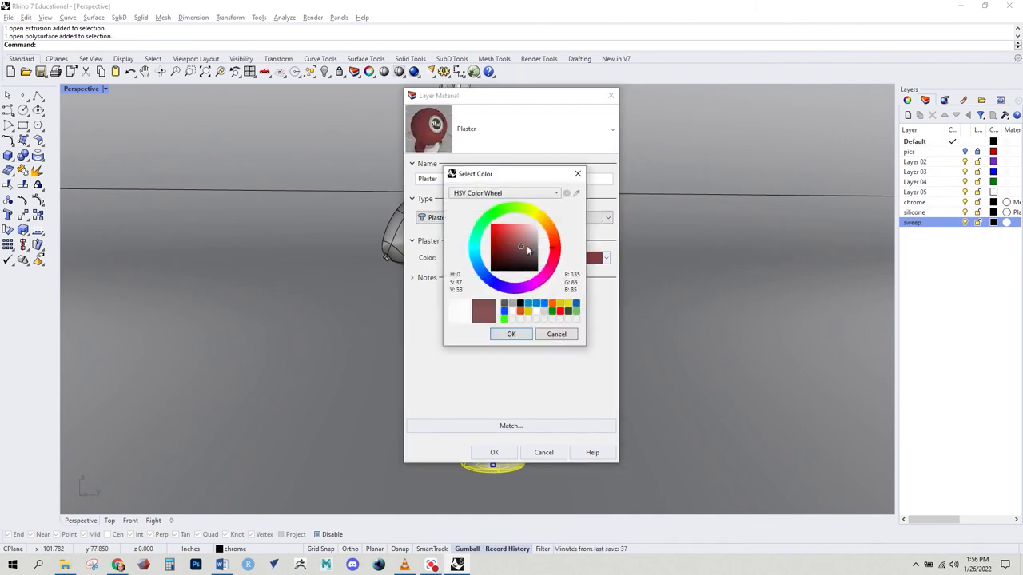
click(538, 247)
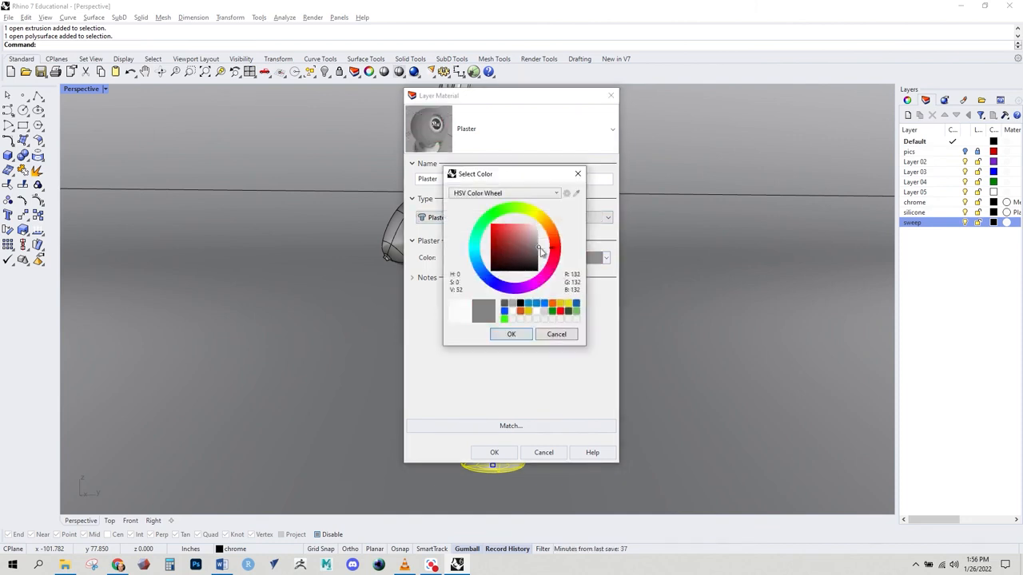
click(508, 336)
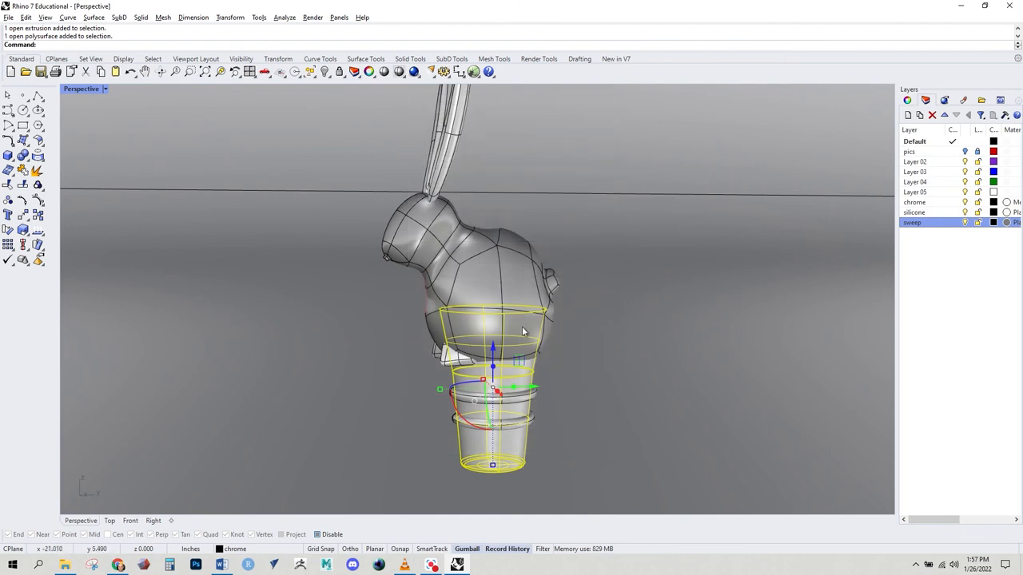
Show the perspective view in Rendered display mode and examine the materials on the rabbit stopper from slightly different angles.
right_drag(522, 326, 569, 361)
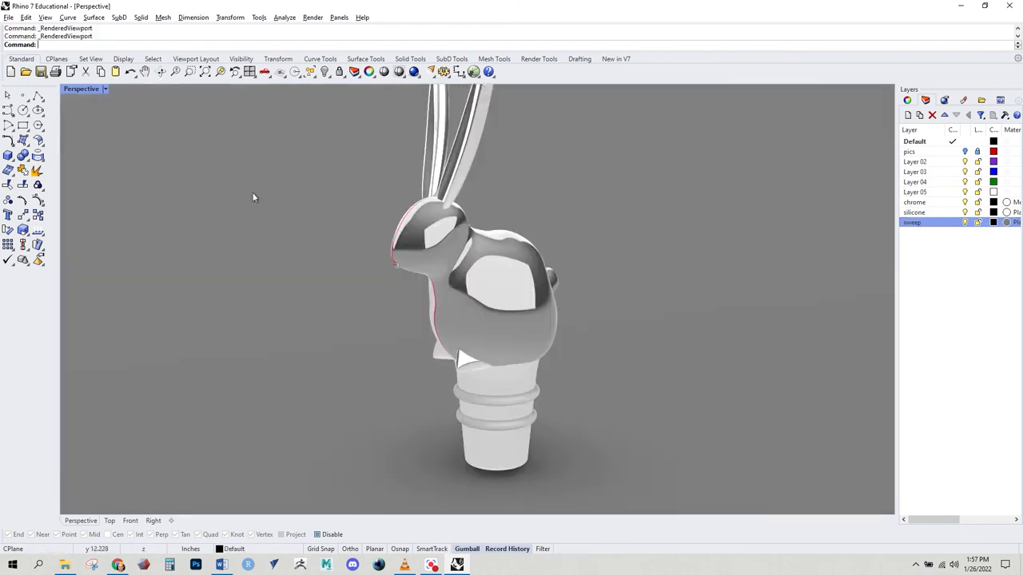
right_drag(253, 197, 348, 335)
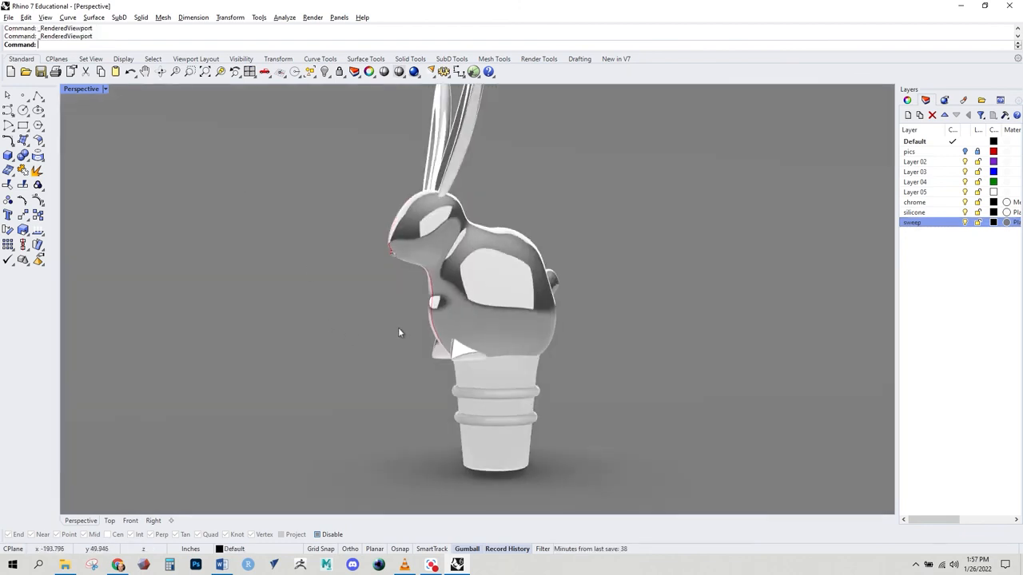
right_drag(414, 338, 403, 360)
right_drag(498, 339, 516, 385)
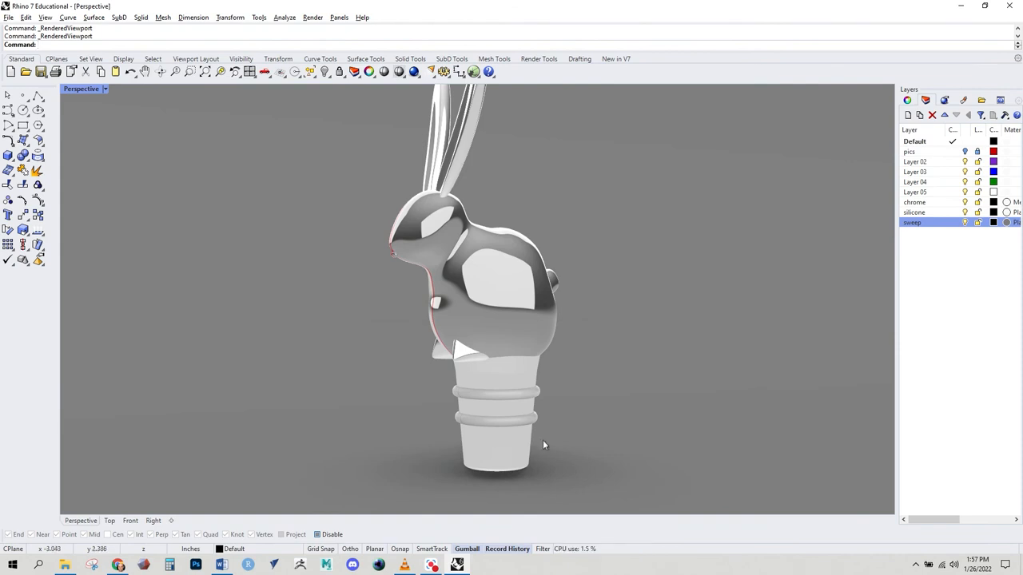
Import Blur_Loft.renv from the environment library as the custom skylight environment in the rendering settings.
click(950, 101)
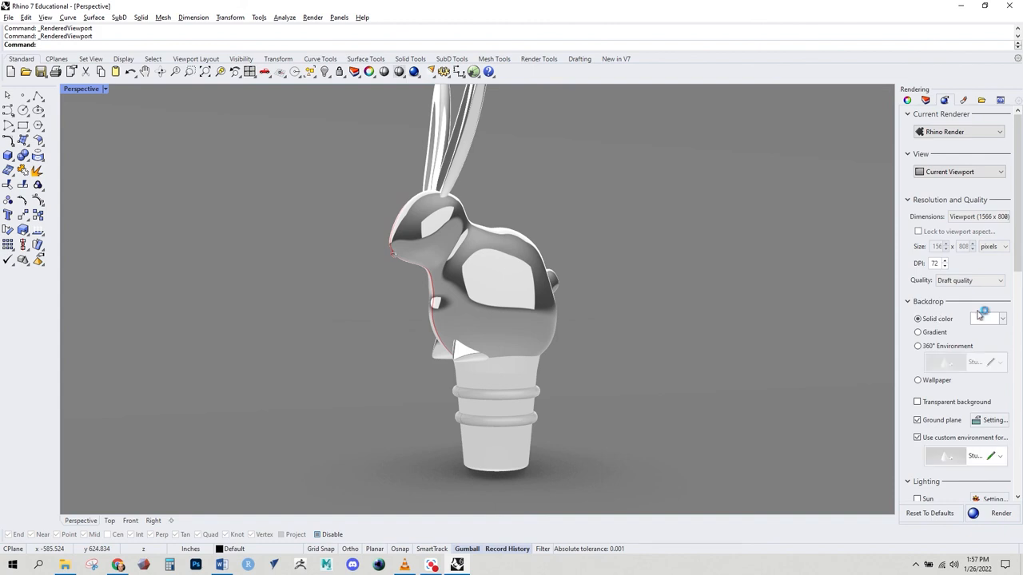
scroll(962, 322, down, 1)
scroll(951, 423, down, 2)
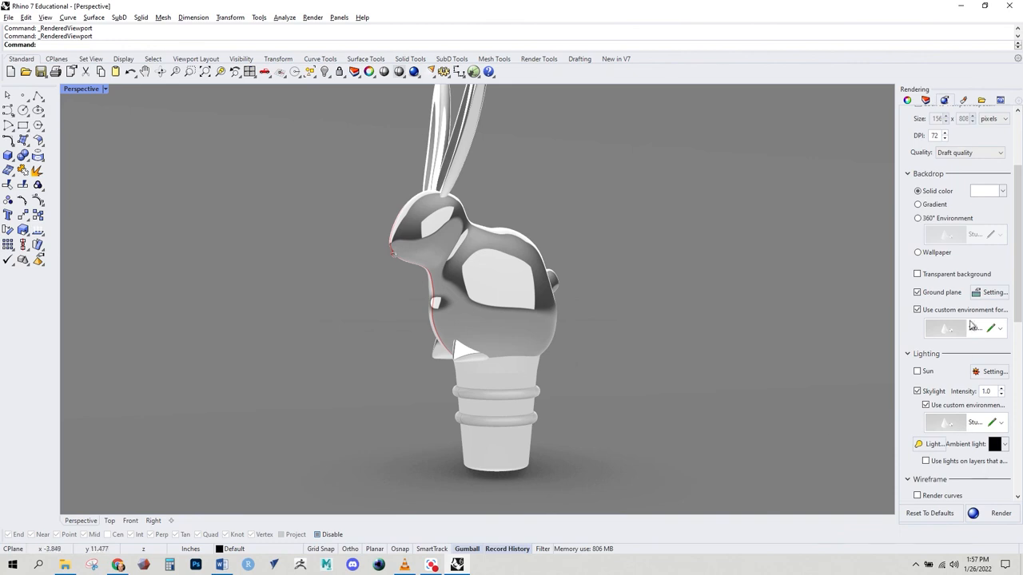
scroll(939, 392, down, 2)
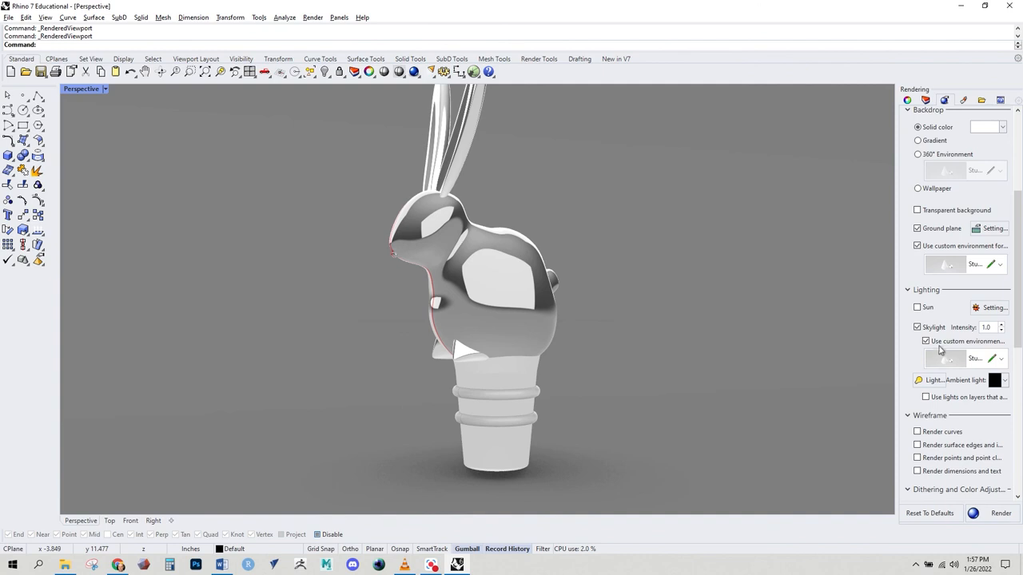
click(1004, 359)
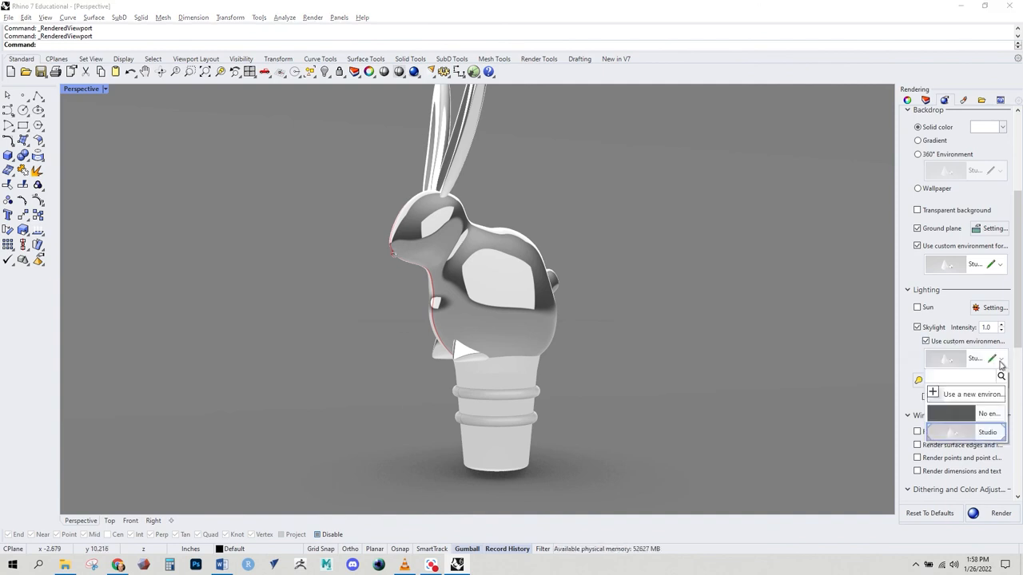
click(978, 396)
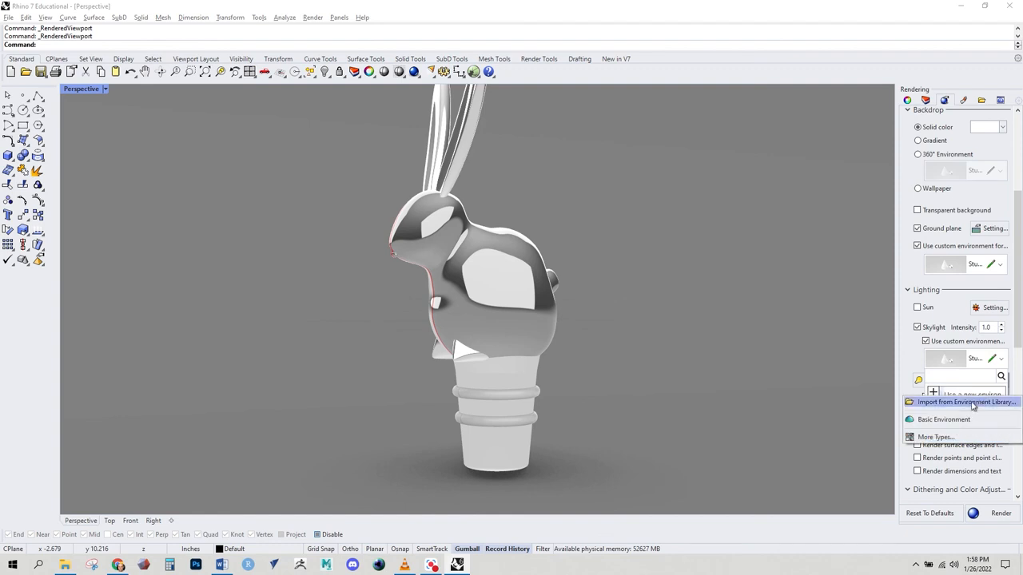
click(972, 405)
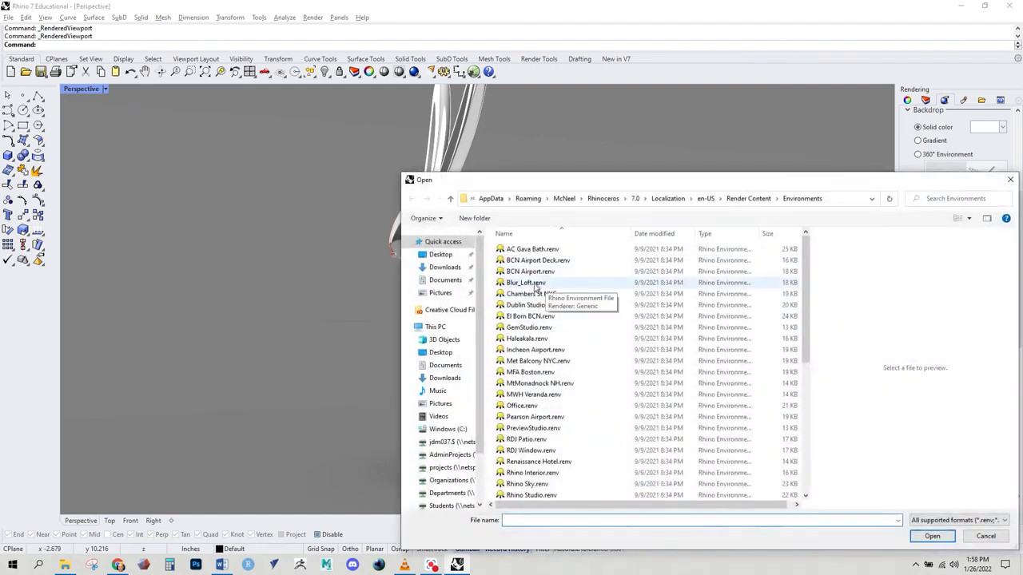
click(521, 283)
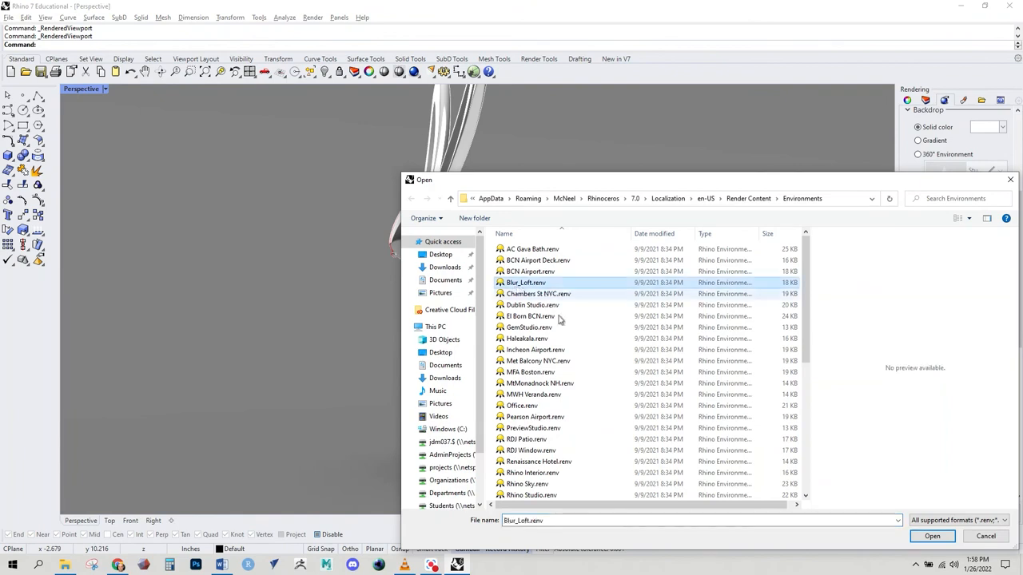
click(927, 536)
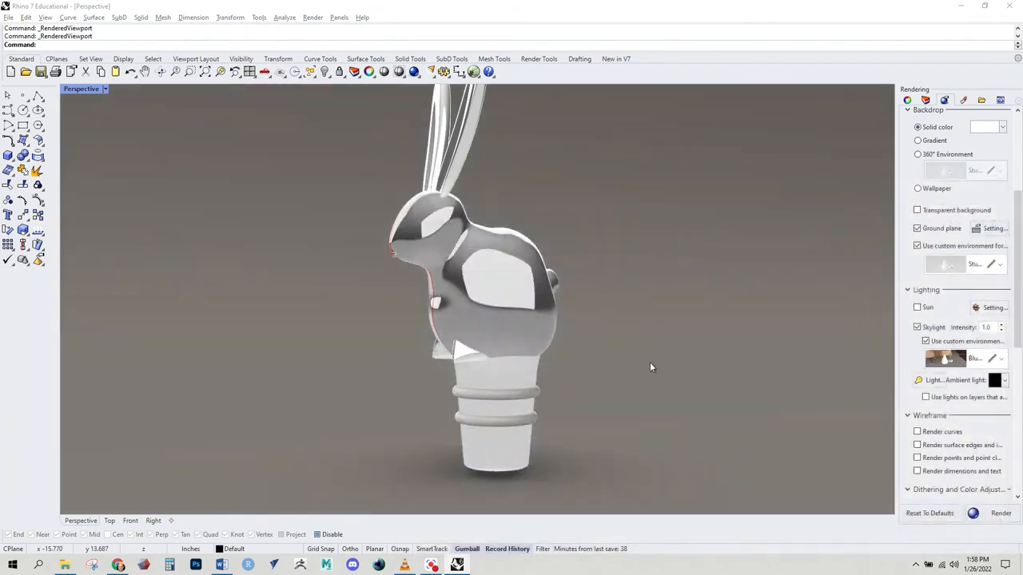
Undo the last environment selection and set the custom reflection environment to Blur_Loft.
key(ctrl+z)
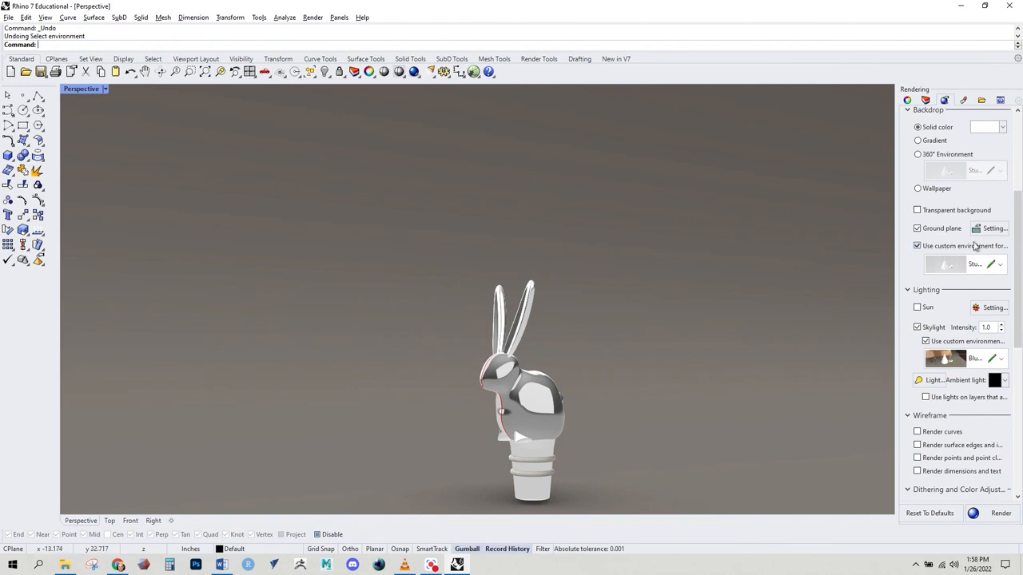
scroll(959, 209, up, 1)
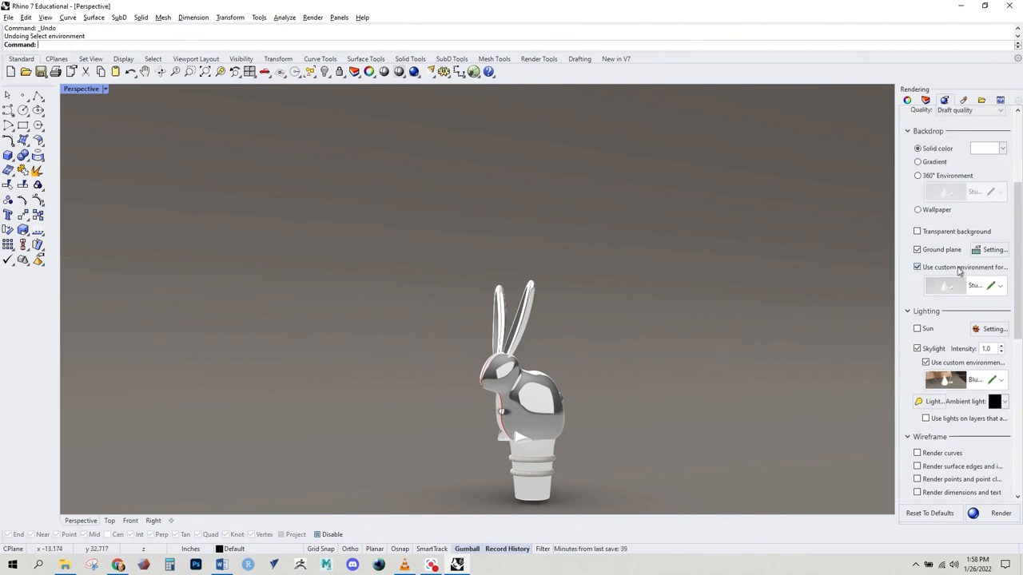
click(1001, 287)
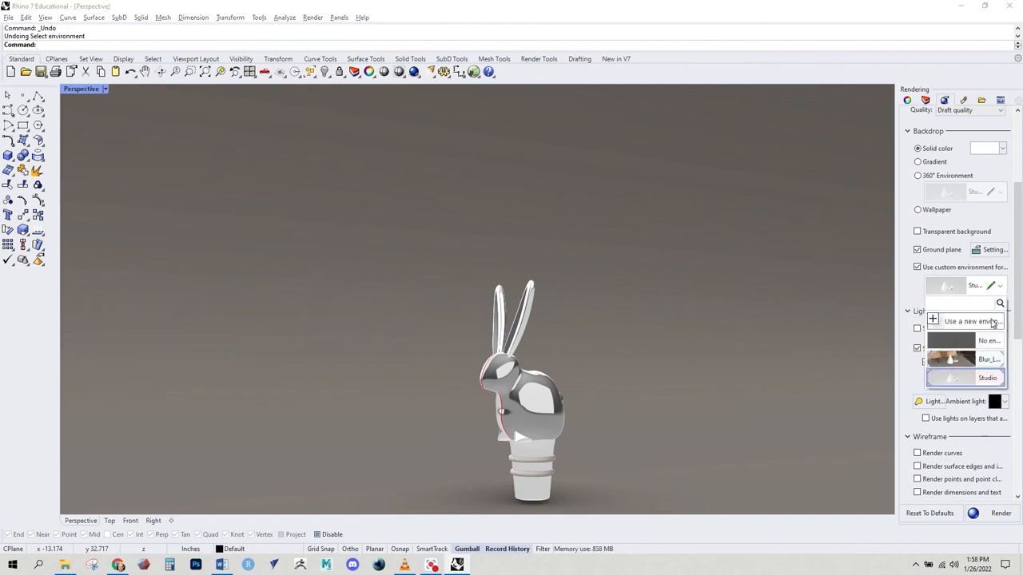
click(983, 360)
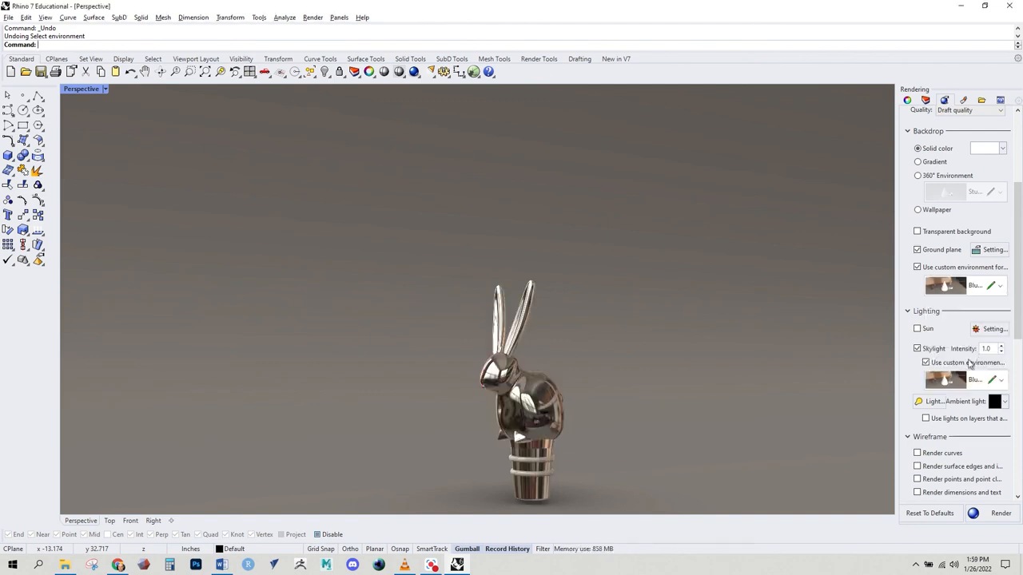
Frame the rabbit body in the perspective view and examine the environment's reflections on the chrome.
right_drag(736, 422, 654, 355)
scroll(562, 353, up, 5)
right_drag(563, 352, 579, 414)
click(543, 350)
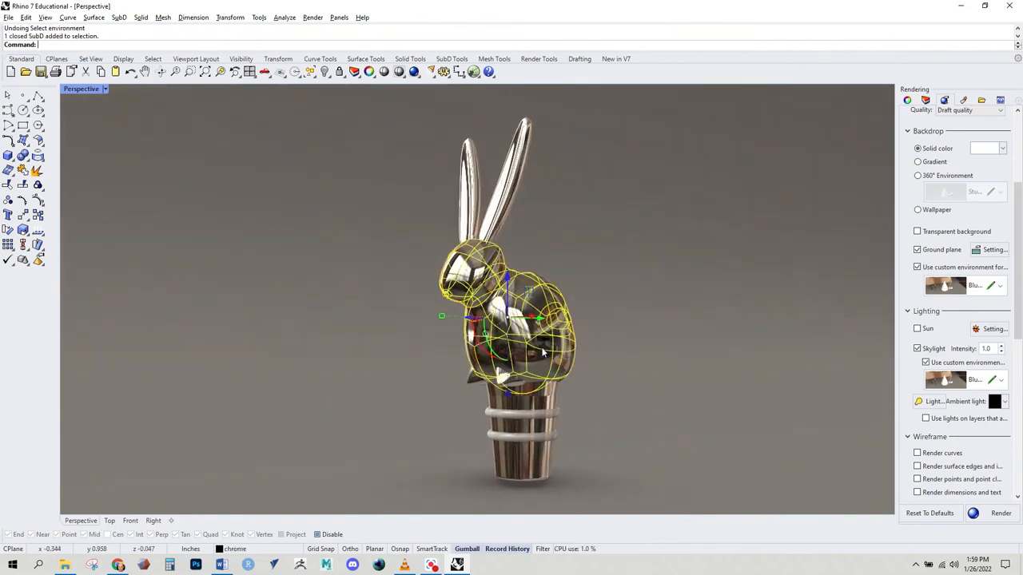
key(Return)
scroll(477, 382, down, 6)
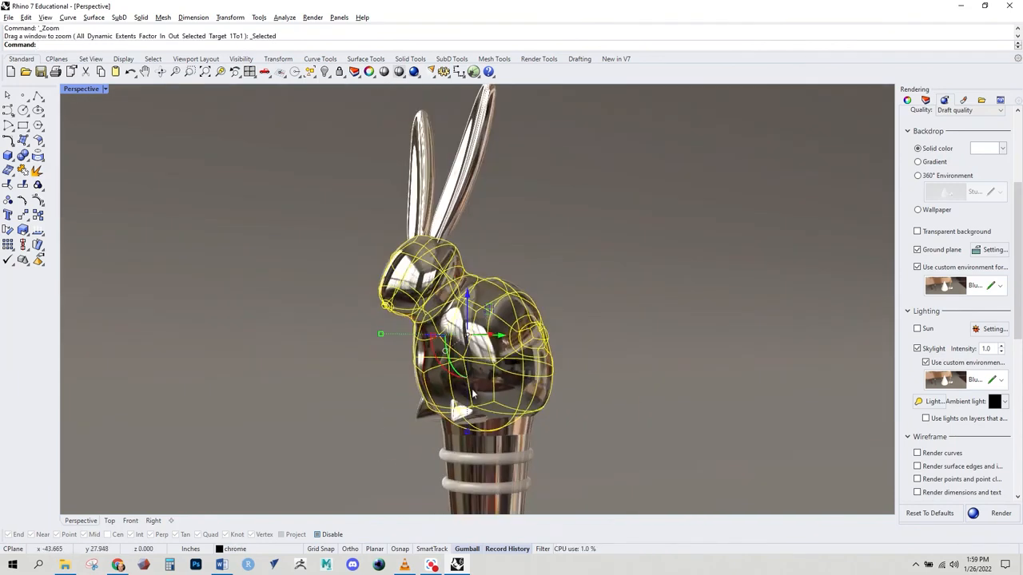
click(611, 420)
Hide the curved backdrop, inspect the stopper without it, and show the backdrop again.
scroll(609, 419, down, 4)
right_drag(583, 424, 434, 461)
scroll(513, 404, up, 2)
scroll(503, 417, down, 3)
scroll(499, 430, down, 3)
click(434, 461)
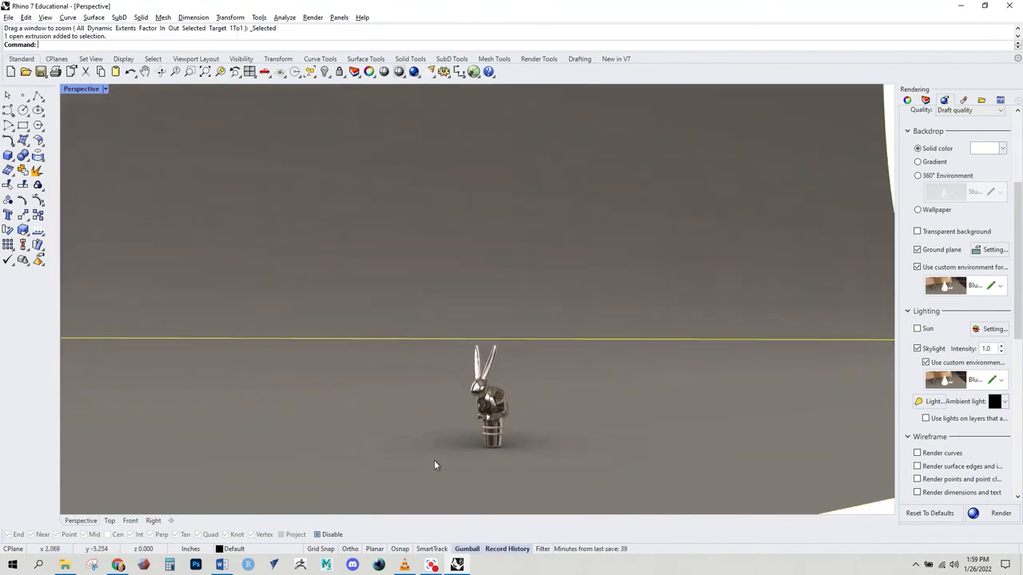
key(ctrl+h)
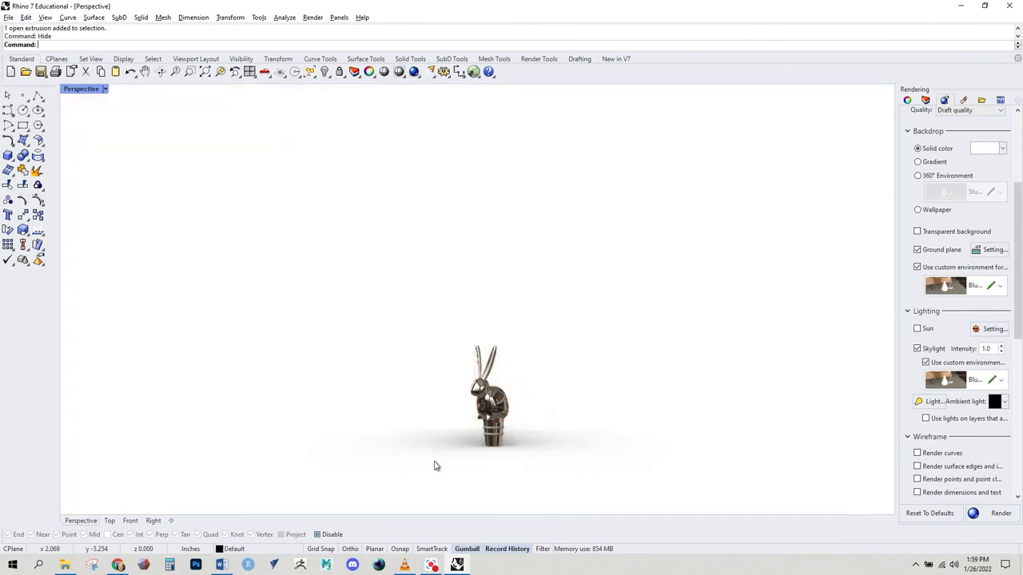
right_drag(453, 479, 400, 461)
scroll(404, 459, up, 6)
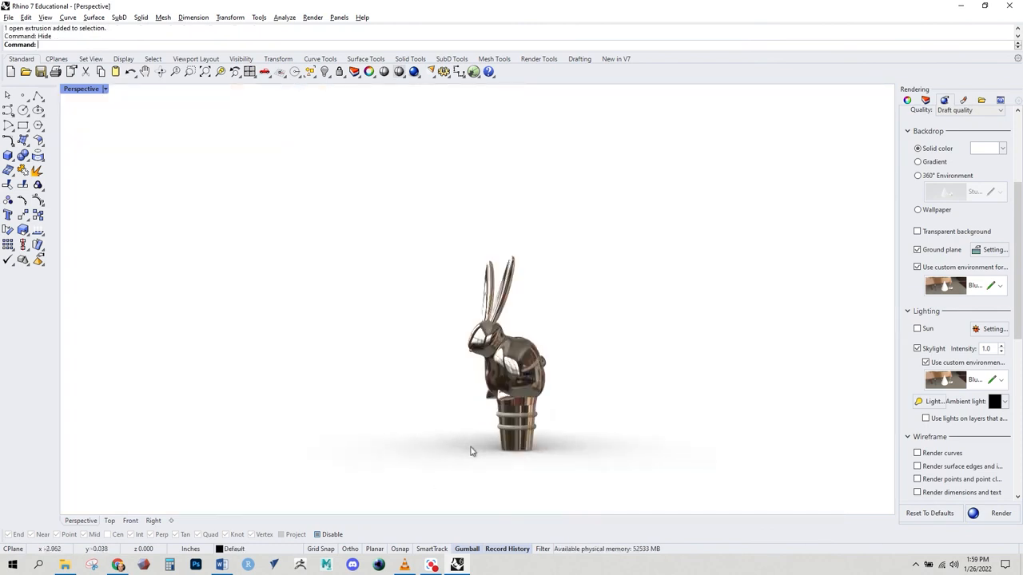
scroll(422, 454, up, 2)
right_drag(427, 455, 425, 452)
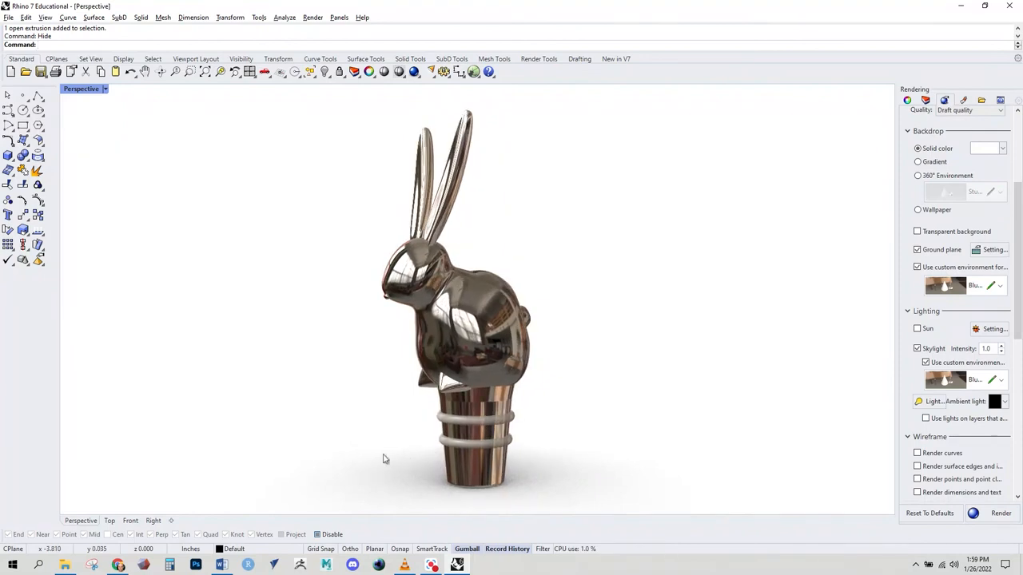
text(Show)
key(Return)
Examine the chrome reflections on the stopper against the backdrop from the side and the front.
right_drag(392, 425, 389, 403)
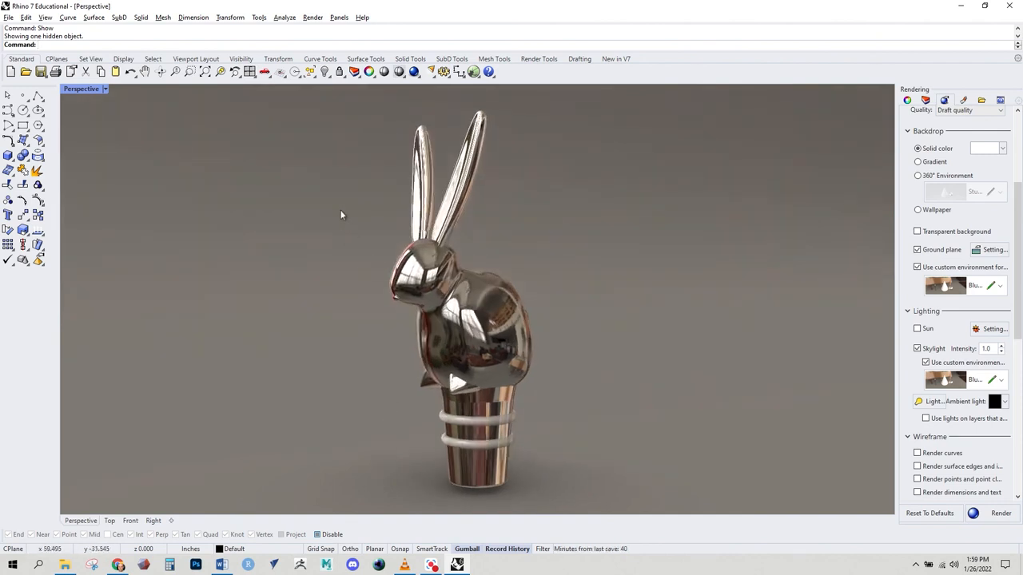
scroll(342, 224, down, 5)
right_drag(454, 371, 454, 350)
scroll(438, 340, up, 4)
shift+right_drag(445, 454, 418, 368)
scroll(418, 369, up, 3)
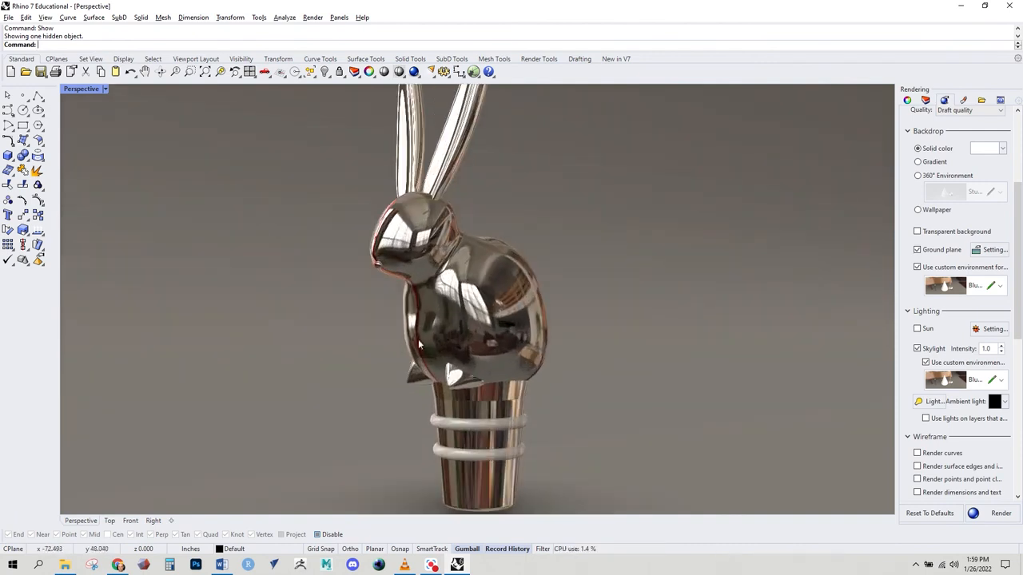
right_drag(428, 334, 502, 335)
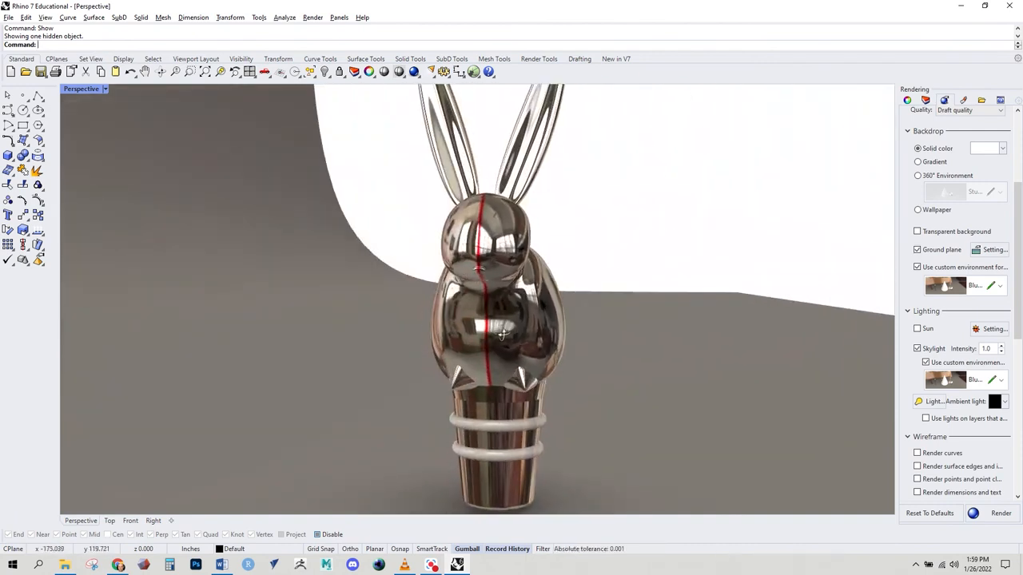
right_drag(501, 369, 449, 324)
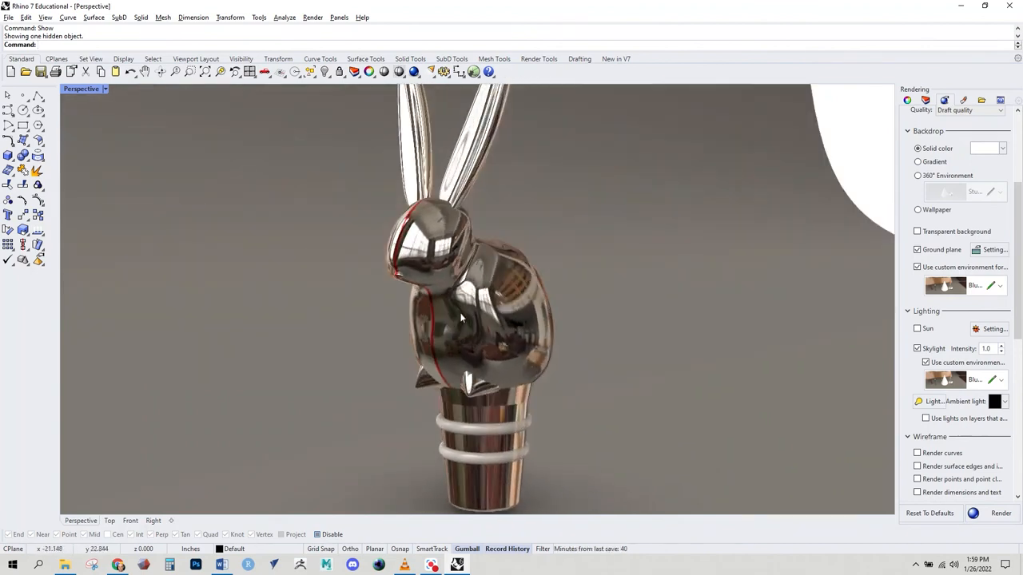
Convert the rabbit's SubD body to NURBS with DeleteInputObjects set to Yes, and check its rendered surface.
click(461, 318)
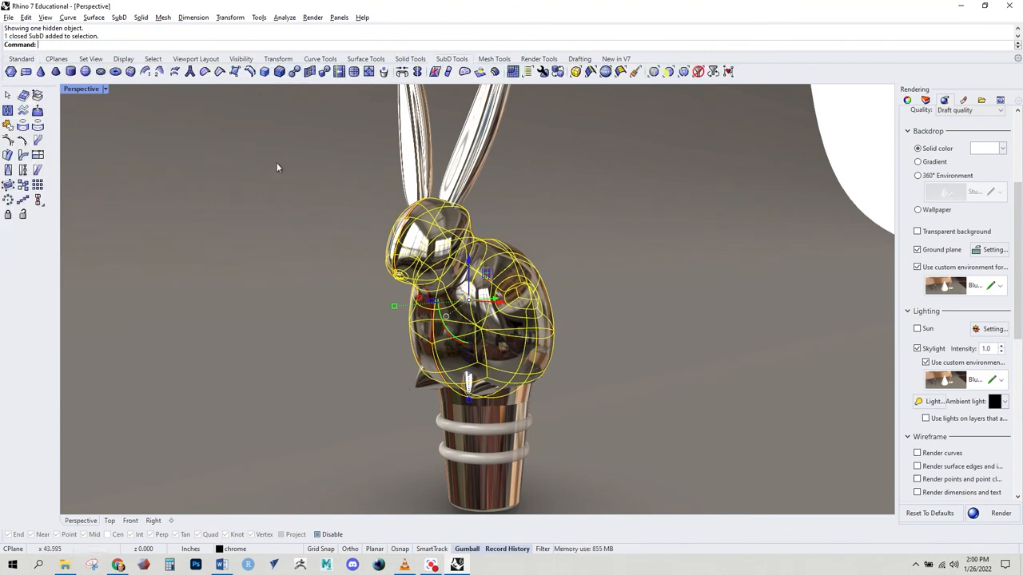
click(293, 73)
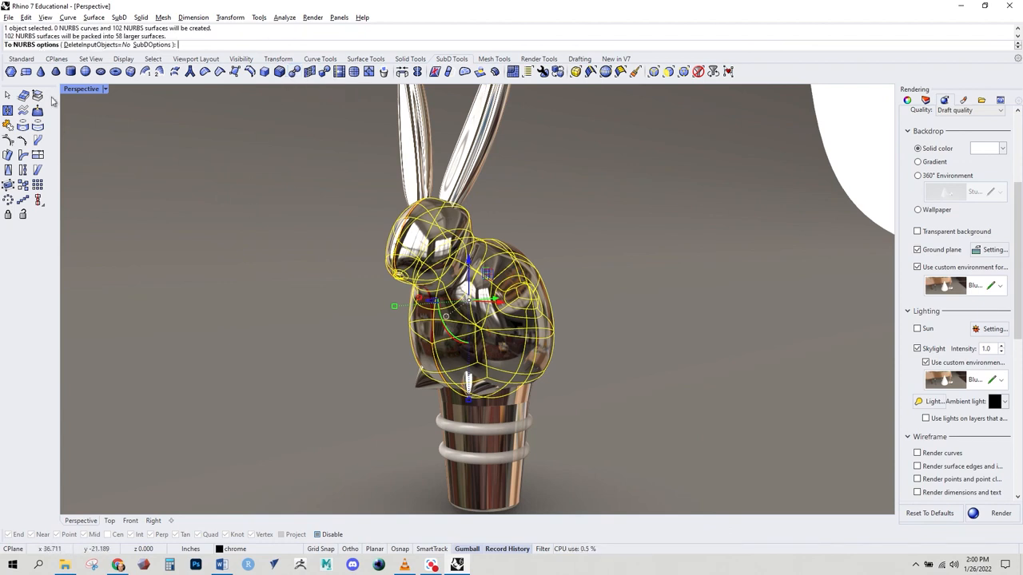
click(112, 45)
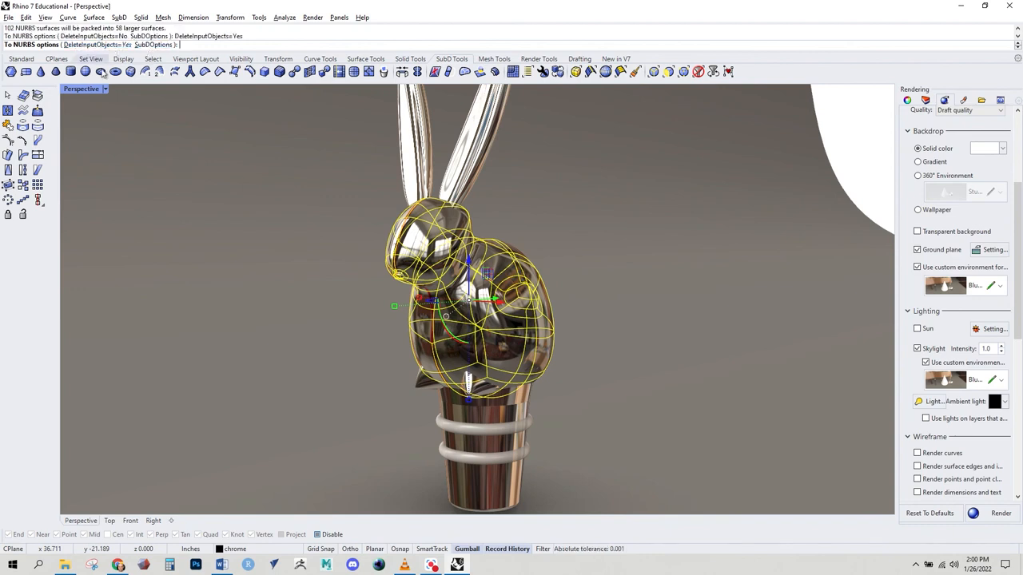
right_click(109, 165)
click(273, 294)
key(Escape)
right_drag(366, 337, 450, 345)
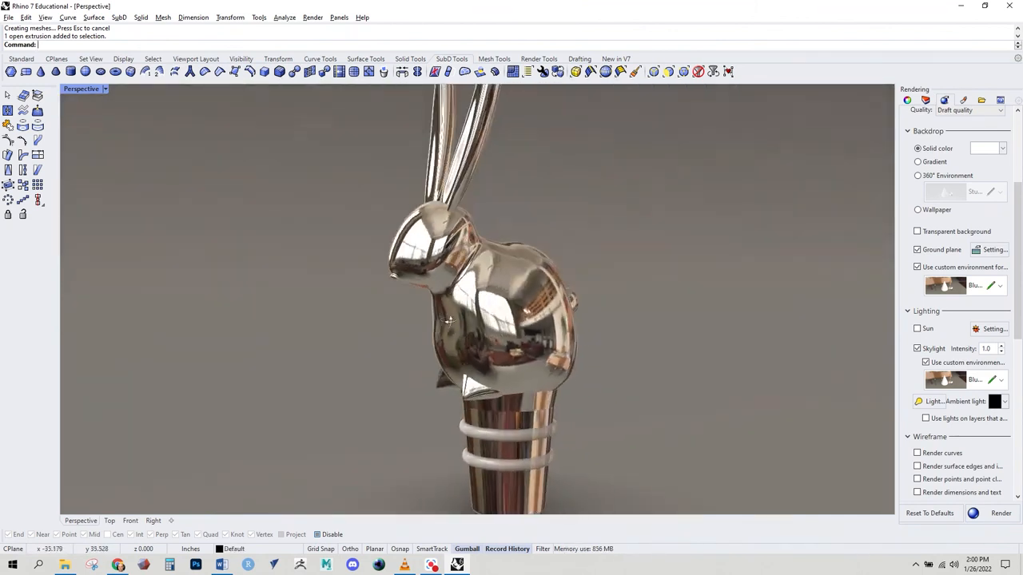
scroll(448, 341, down, 3)
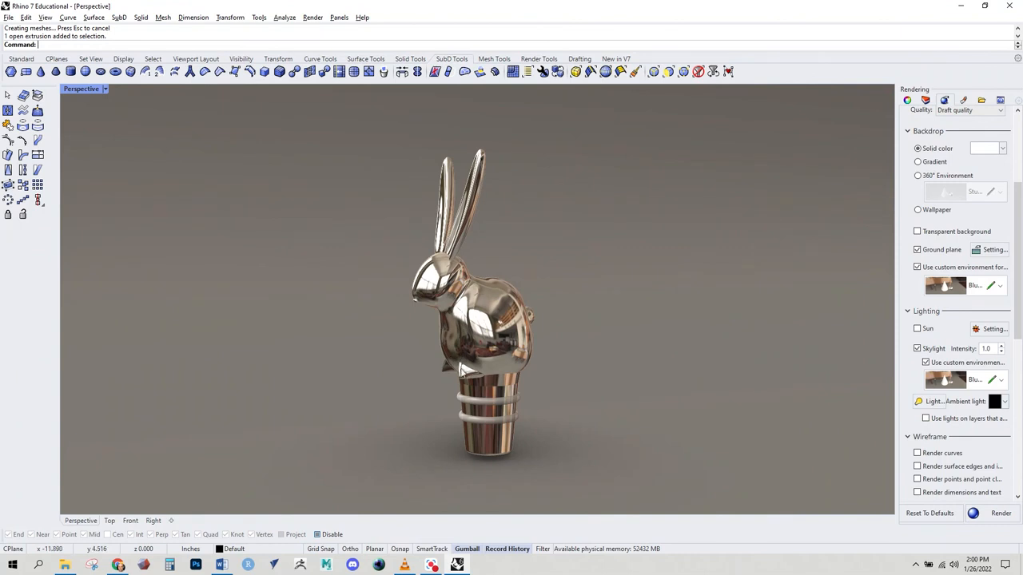
scroll(449, 341, up, 3)
mouse_move(491, 410)
right_down()
mouse_move(475, 393)
mouse_move(491, 420)
right_up()
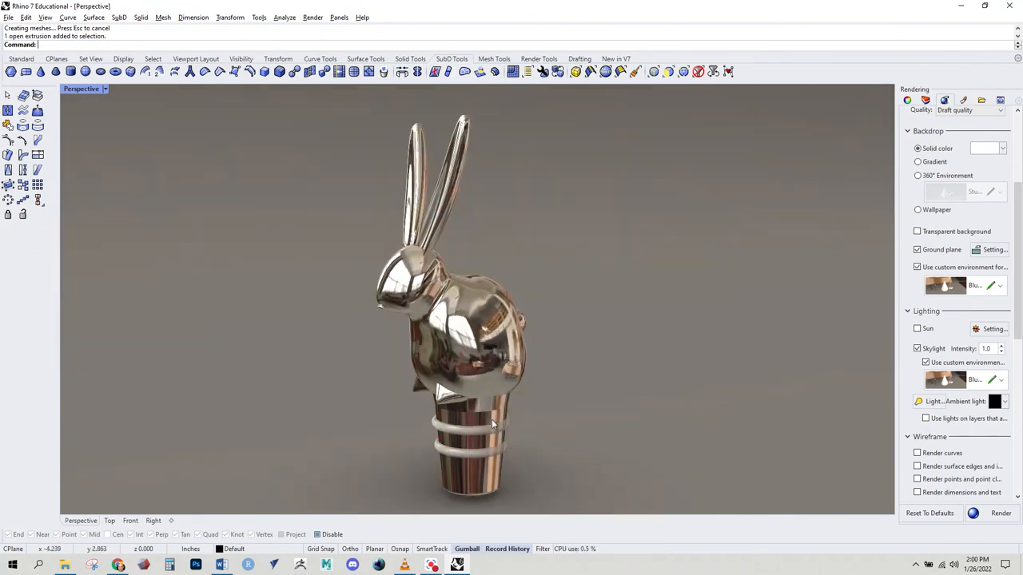